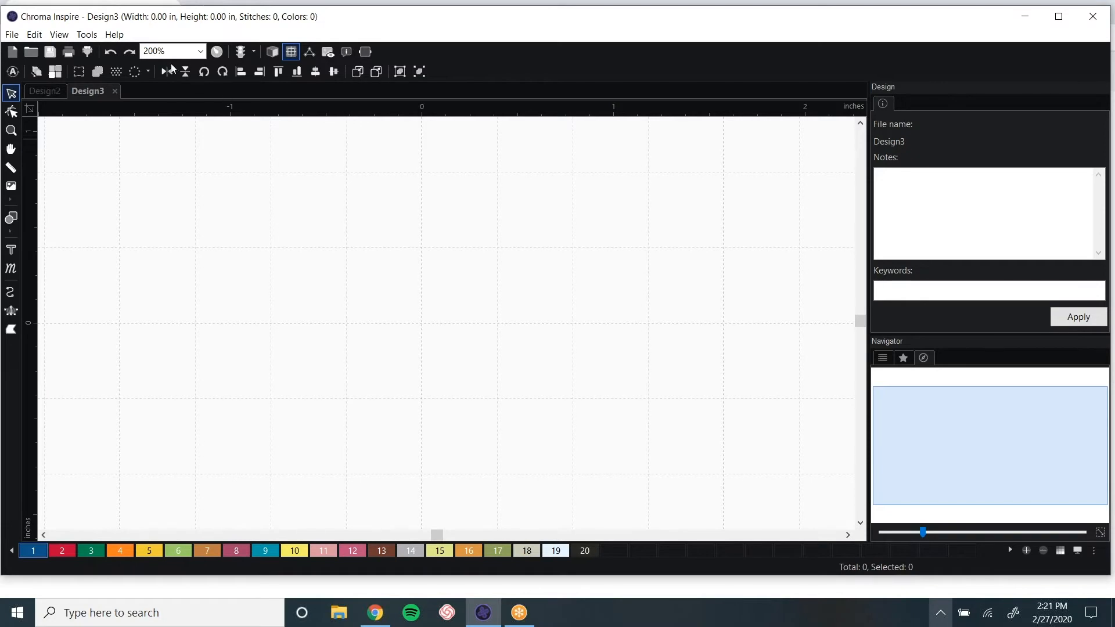
- Open the general options and look at the available color themes
{"action": "left_click", "coordinate": [87, 35]}
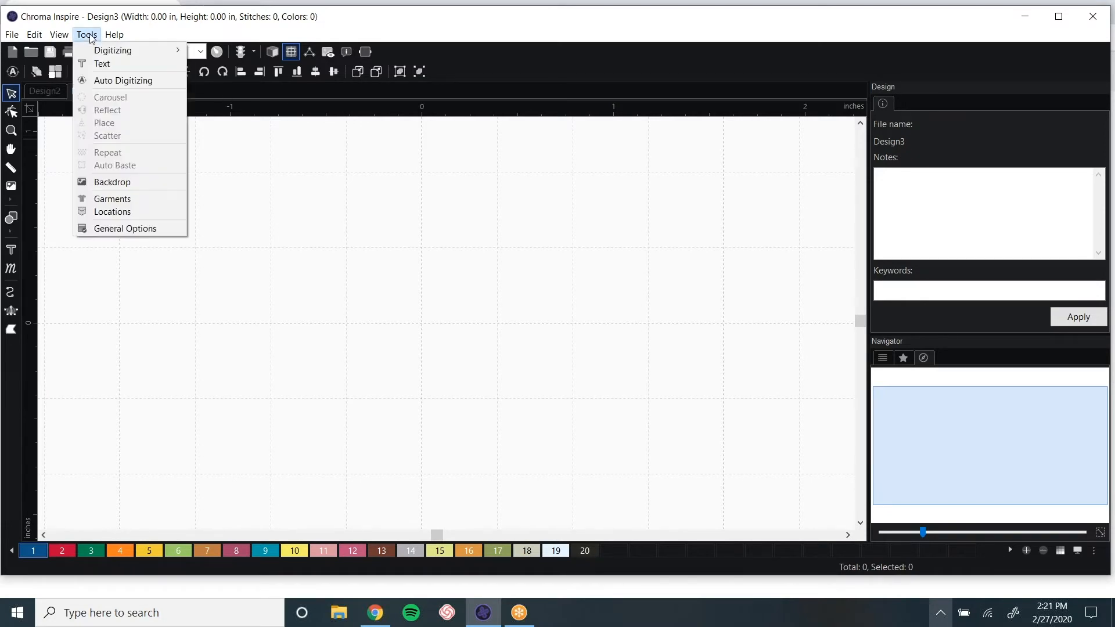
{"action": "left_click", "coordinate": [117, 228]}
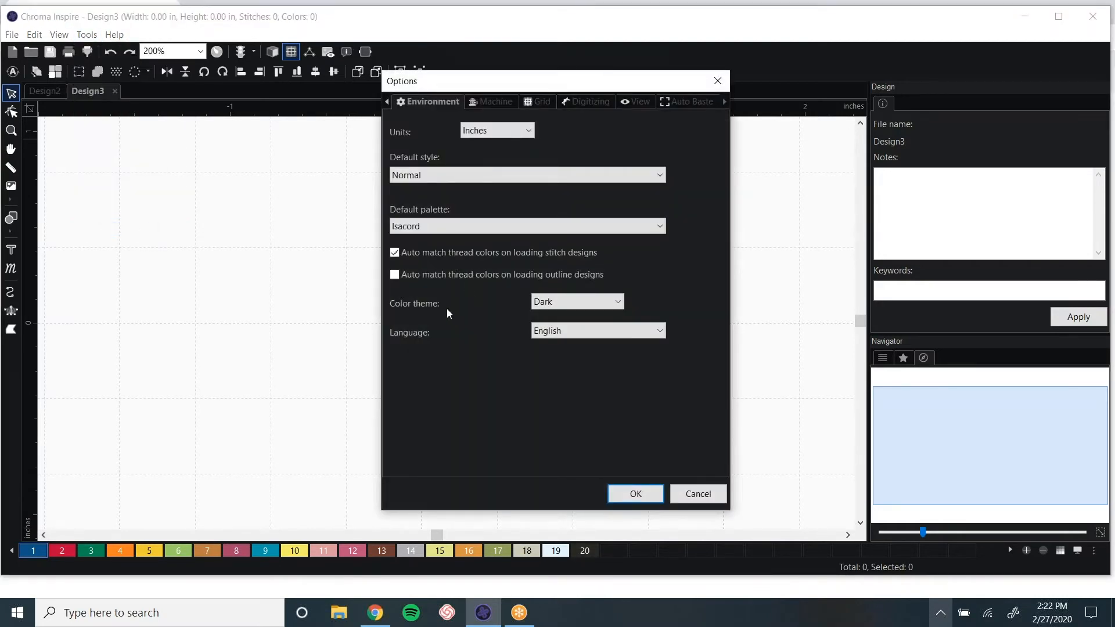
{"action": "left_click", "coordinate": [576, 307]}
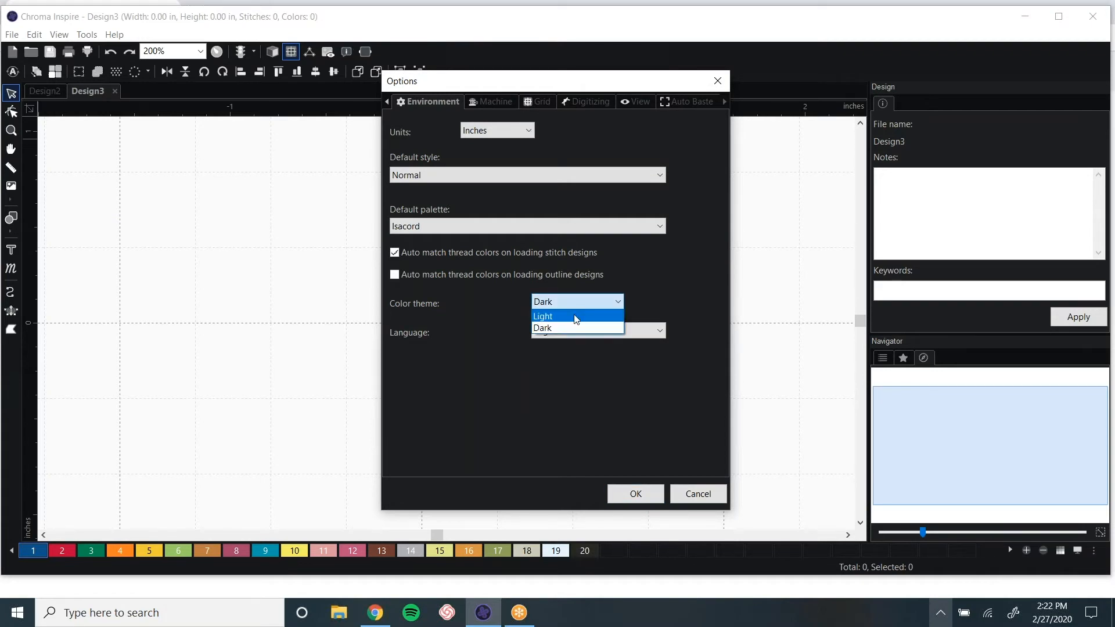
{"action": "left_click", "coordinate": [500, 312]}
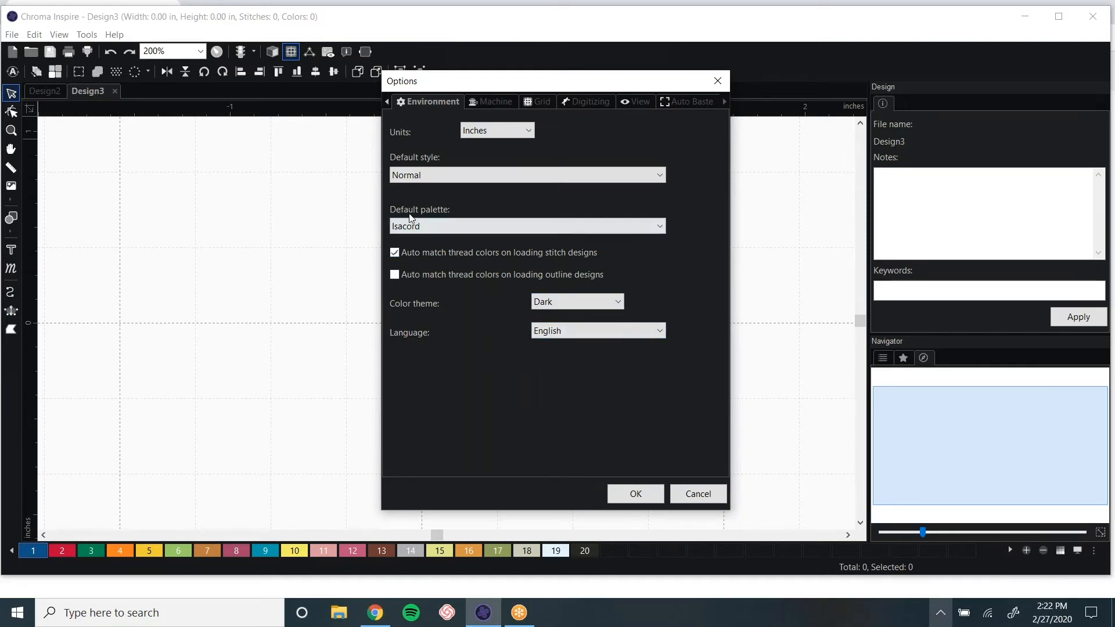
- Try Madeira Rayon as the default thread palette and return it to Isacord
{"action": "left_click", "coordinate": [443, 227]}
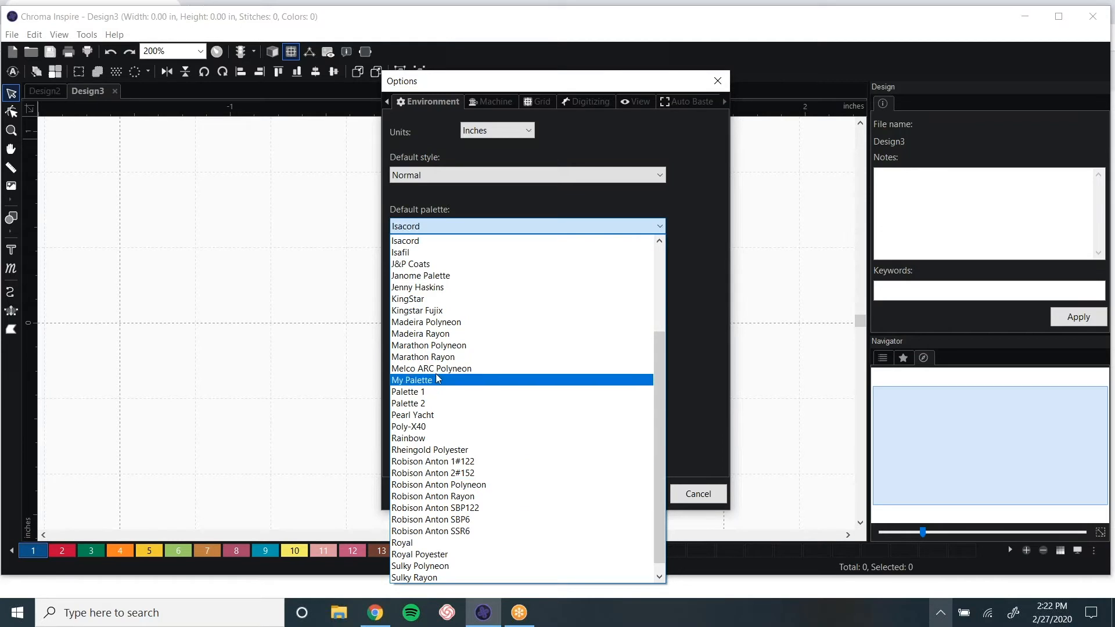
{"action": "left_click", "coordinate": [427, 334]}
{"action": "left_click", "coordinate": [443, 226]}
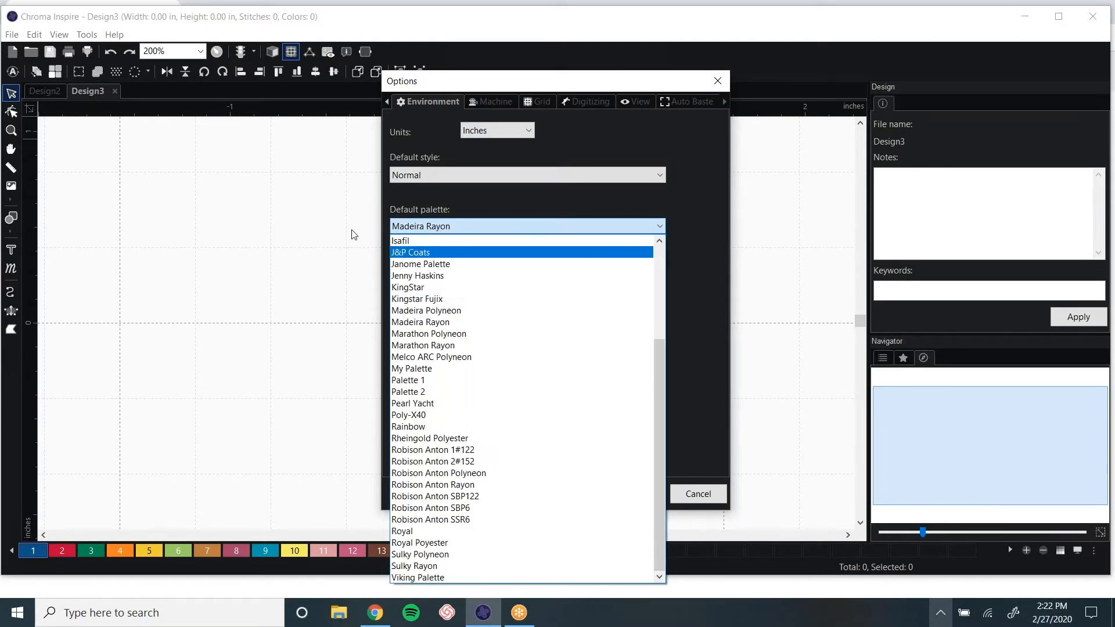
{"action": "scroll", "coordinate": [460, 259], "scroll_direction": "up", "scroll_amount": 1}
{"action": "left_click", "coordinate": [464, 266]}
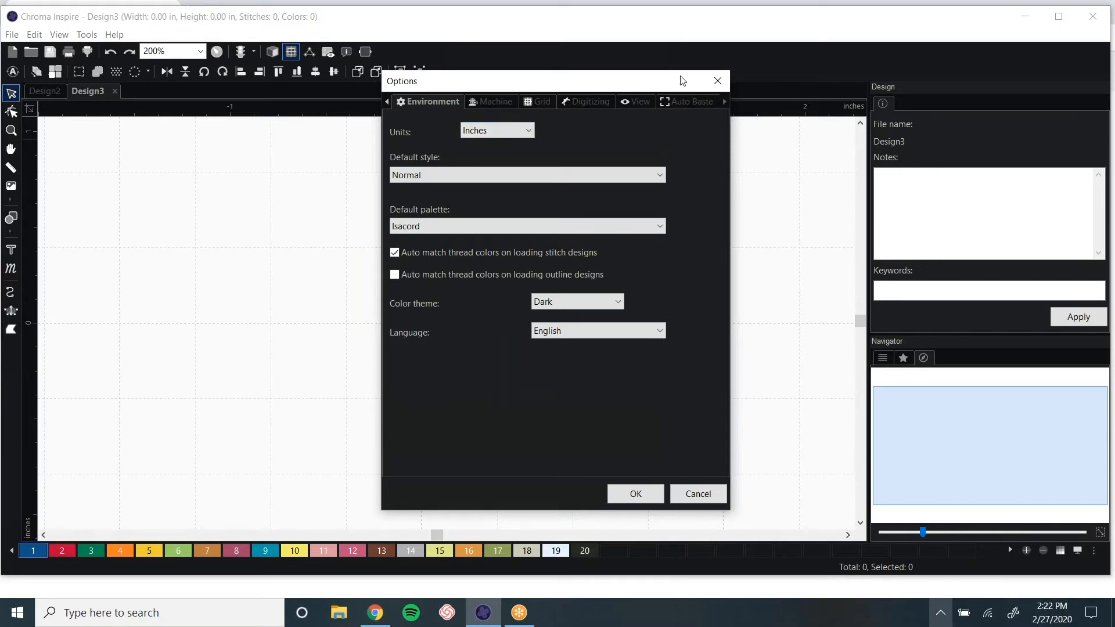
- Review the machine and grid options, select Simple draw as the outline input mode for digitizing, and accept the options
{"action": "left_click_drag", "start_coordinate": [675, 80], "coordinate": [621, 59]}
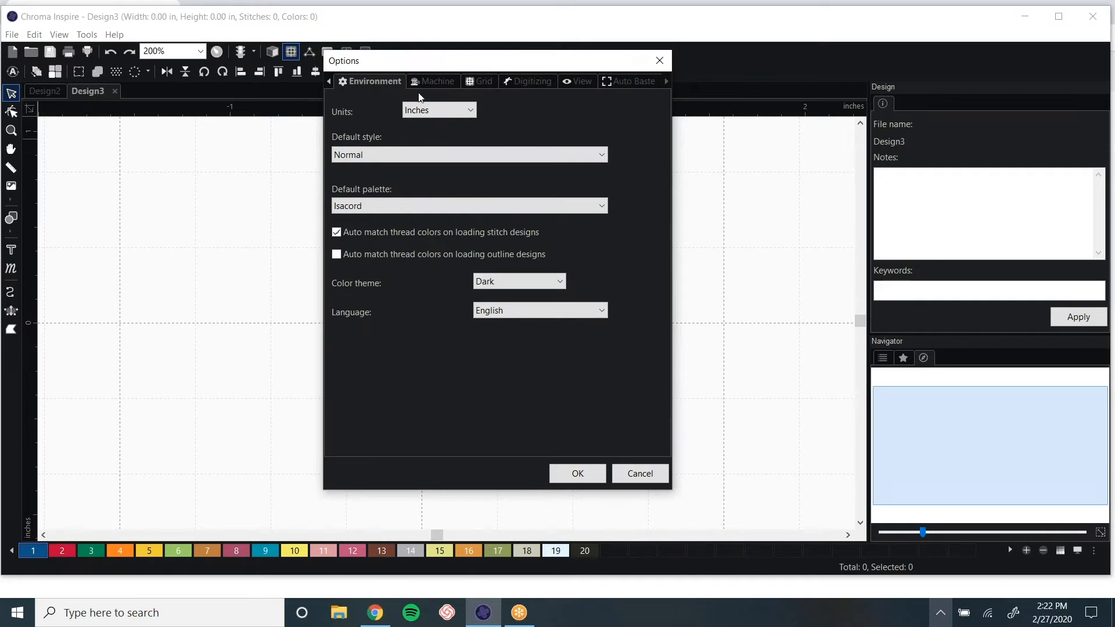
{"action": "left_click", "coordinate": [433, 83]}
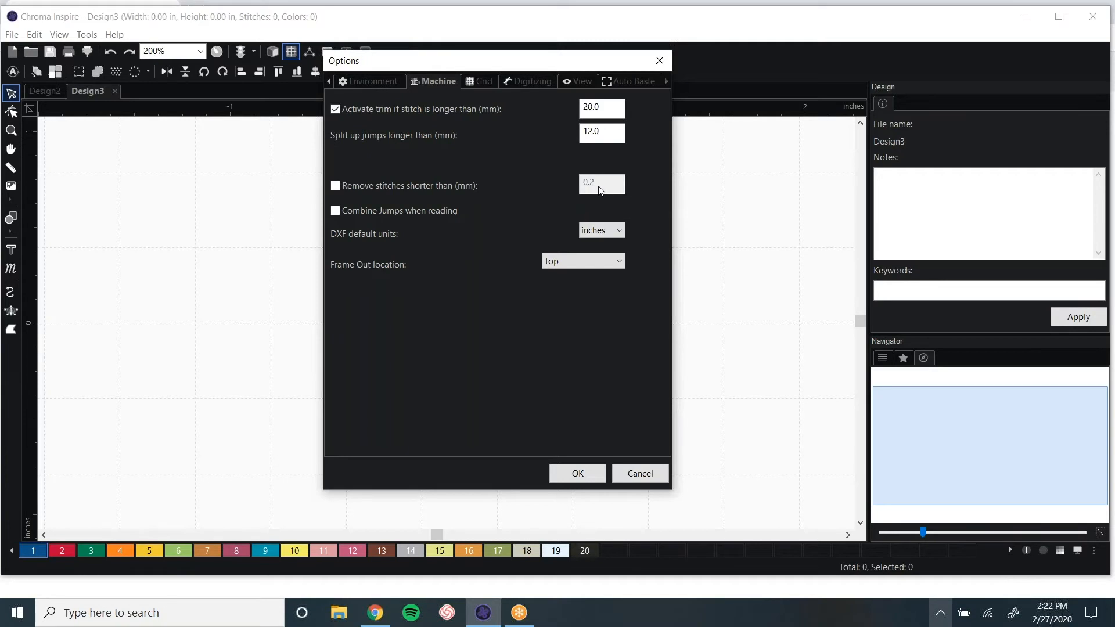
{"action": "left_click", "coordinate": [485, 86]}
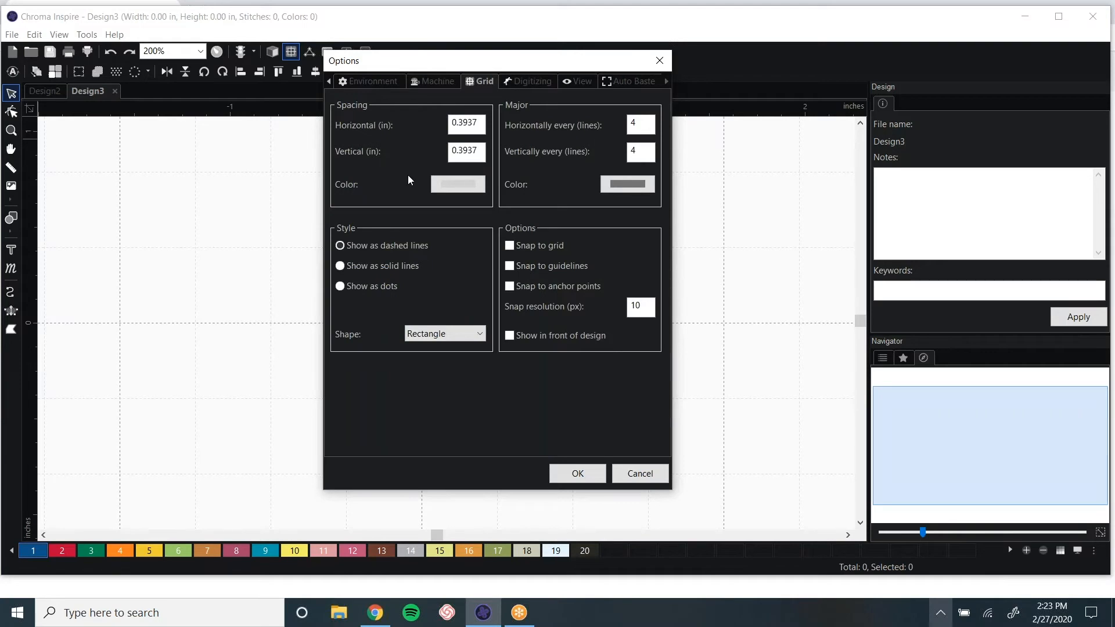
{"action": "left_click", "coordinate": [529, 81]}
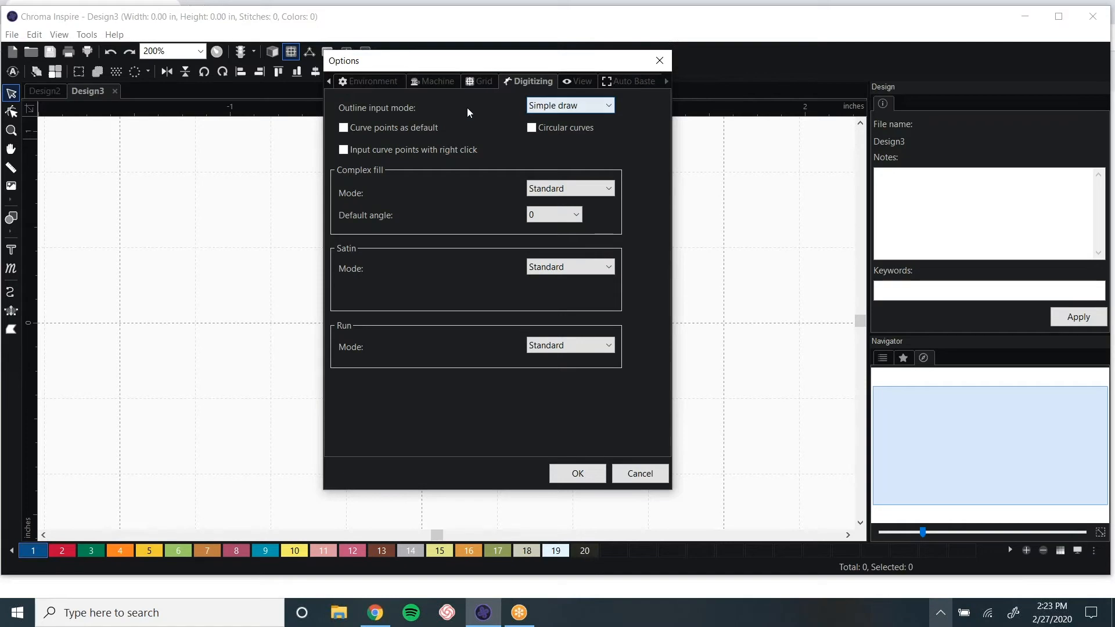
{"action": "left_click", "coordinate": [610, 107]}
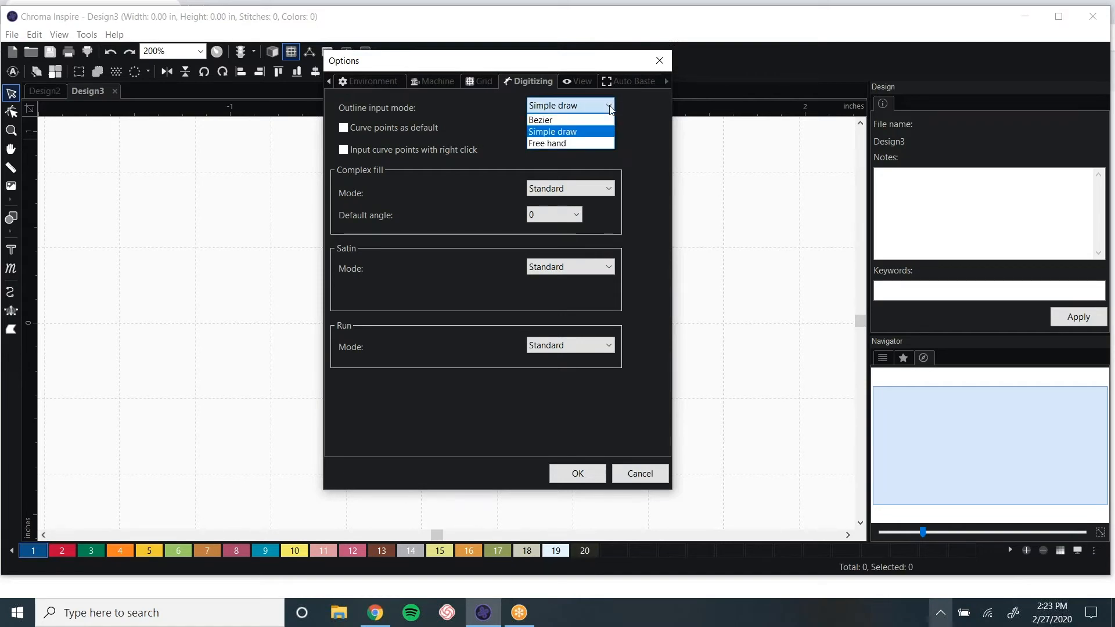
{"action": "left_click", "coordinate": [600, 133]}
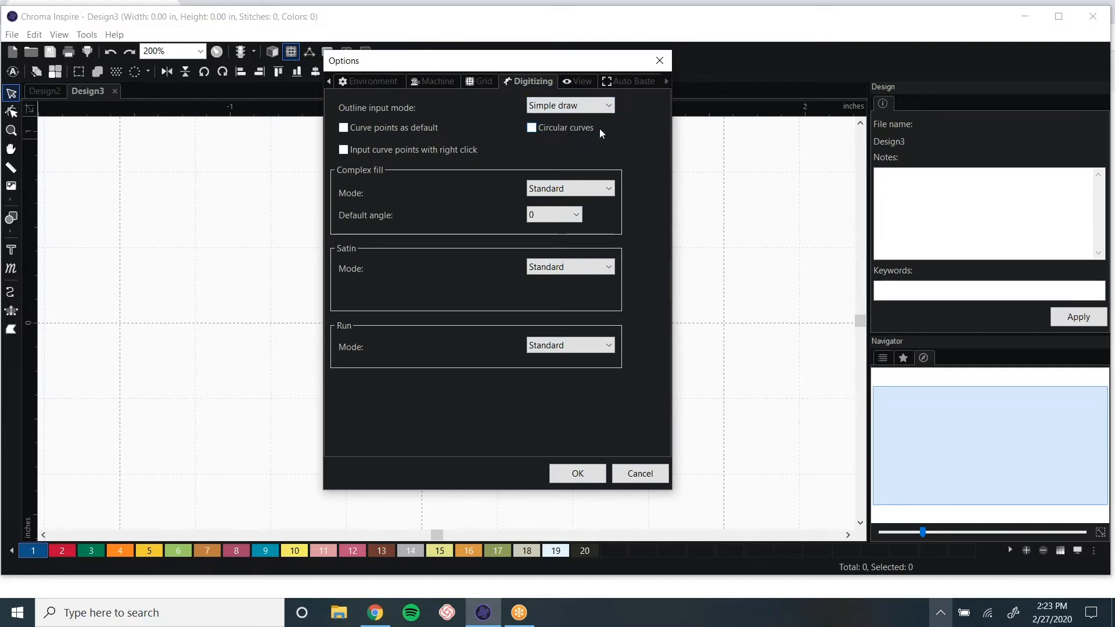
{"action": "left_click", "coordinate": [593, 480]}
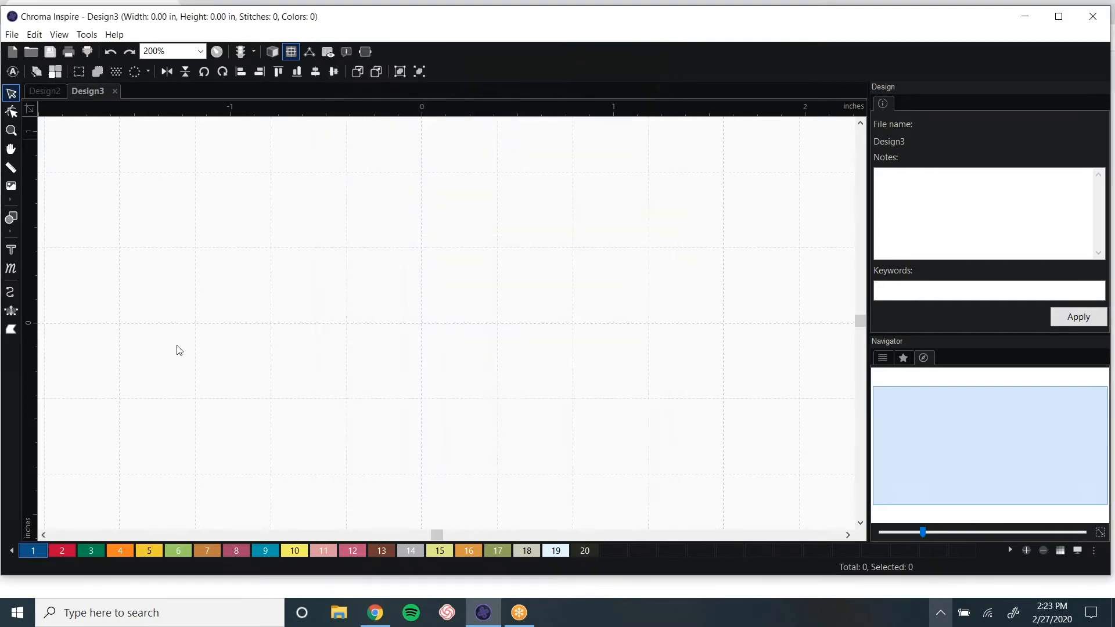
- Start a complex fill outline of straight segments arching over the canvas centre and folding back into a notch below it
{"action": "left_click", "coordinate": [11, 333]}
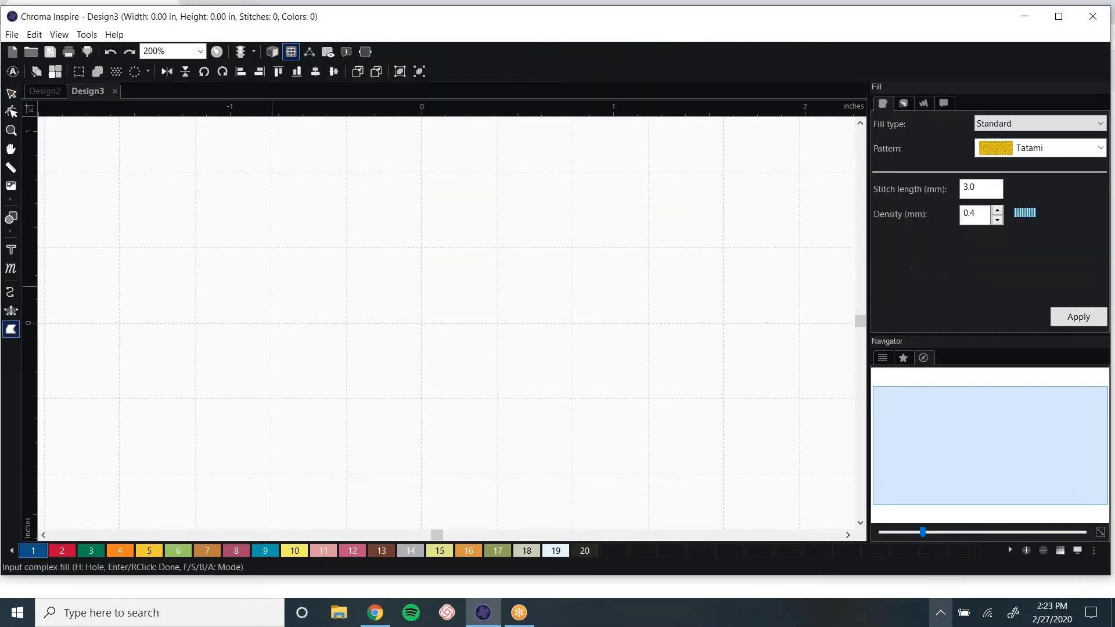
{"action": "left_click", "coordinate": [385, 221]}
{"action": "left_click", "coordinate": [427, 223]}
{"action": "left_click", "coordinate": [472, 235]}
{"action": "left_click", "coordinate": [501, 314]}
{"action": "left_click", "coordinate": [431, 381]}
{"action": "left_click", "coordinate": [429, 342]}
{"action": "left_click", "coordinate": [356, 341]}
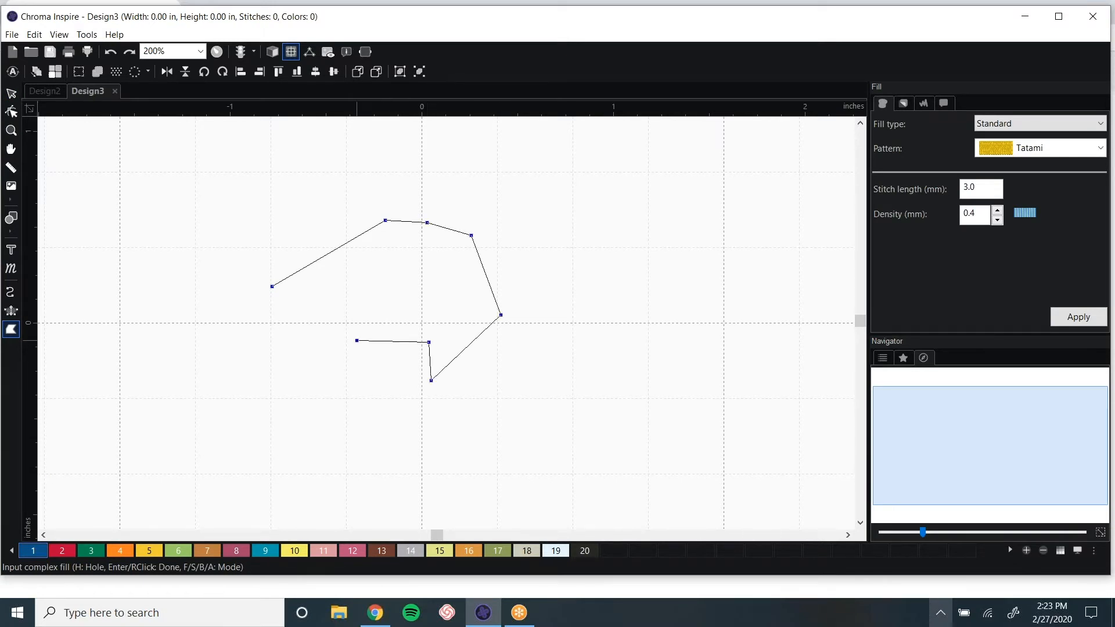
- Extend the outline with a wavy run of curve points down to the lower right, finishing a fill about 1.86 by 1.28 in
{"action": "left_click", "coordinate": [339, 403]}
{"action": "left_click", "coordinate": [360, 431]}
{"action": "left_click", "coordinate": [414, 428]}
{"action": "left_click", "coordinate": [481, 417]}
{"action": "left_click", "coordinate": [526, 385]}
{"action": "left_click", "coordinate": [546, 347]}
{"action": "left_click", "coordinate": [595, 354]}
{"action": "left_click", "coordinate": [606, 384]}
{"action": "left_click", "coordinate": [600, 418]}
{"action": "left_click", "coordinate": [589, 454]}
{"action": "left_click", "coordinate": [615, 466]}
{"action": "left_click", "coordinate": [631, 458]}
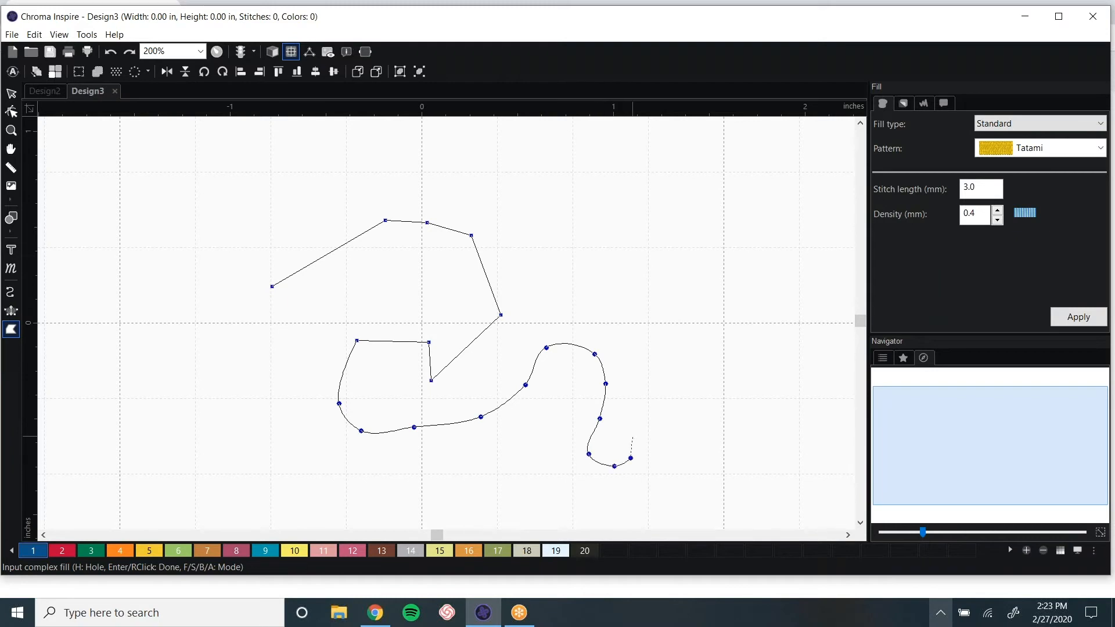
{"action": "key", "text": "Return"}
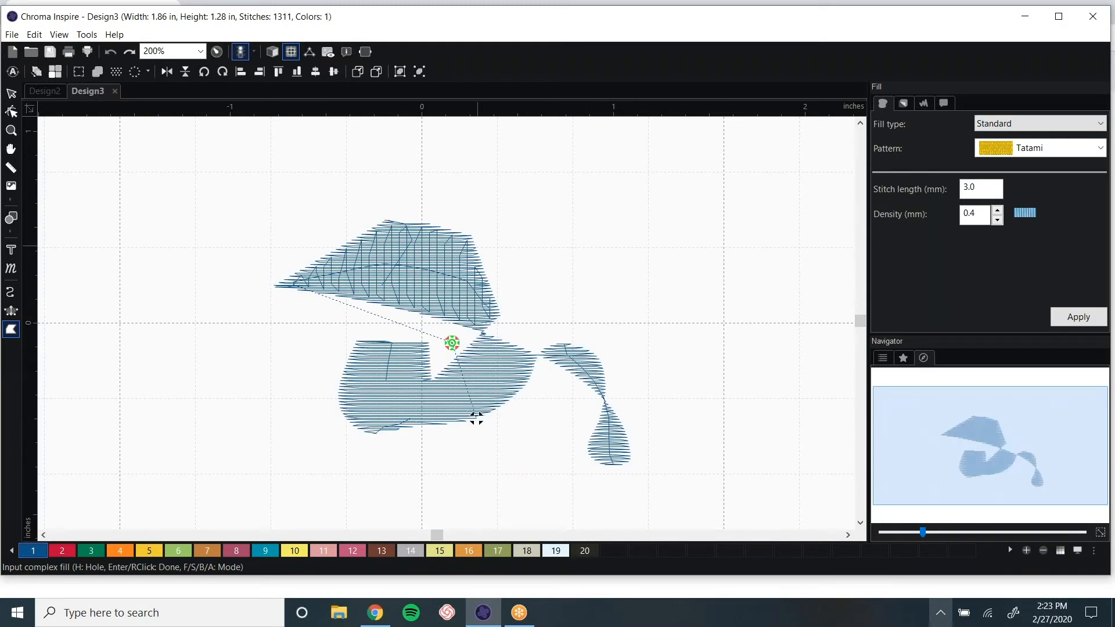
- Set the outline input mode for digitizing to Bezier in the general options
{"action": "left_click", "coordinate": [87, 34]}
{"action": "left_click", "coordinate": [122, 229]}
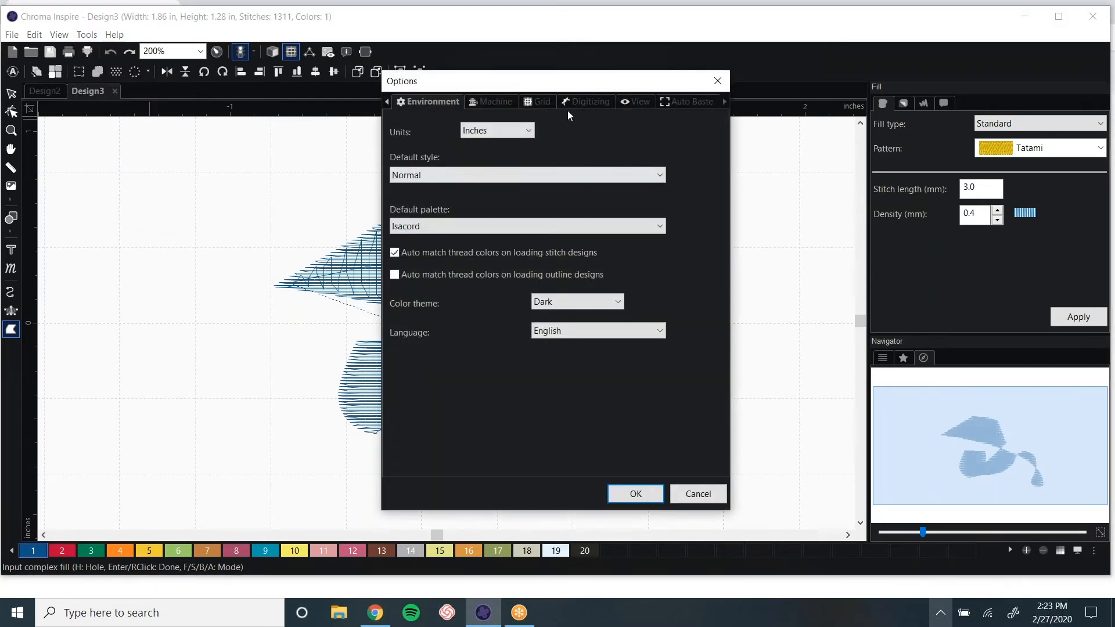
{"action": "left_click", "coordinate": [574, 102]}
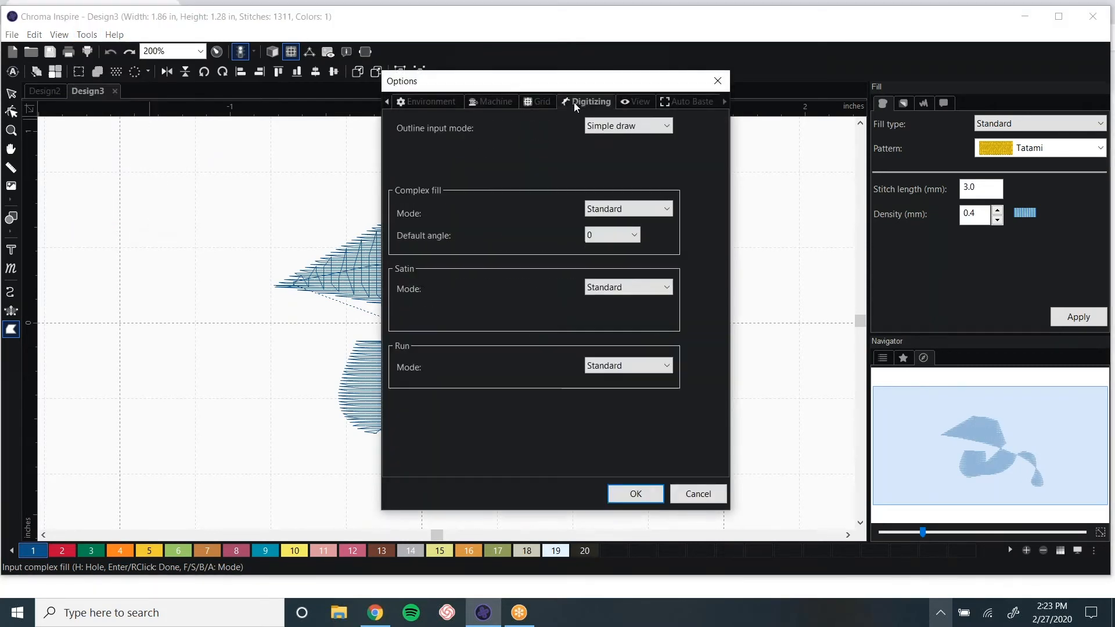
{"action": "left_click", "coordinate": [626, 128]}
{"action": "left_click", "coordinate": [626, 141]}
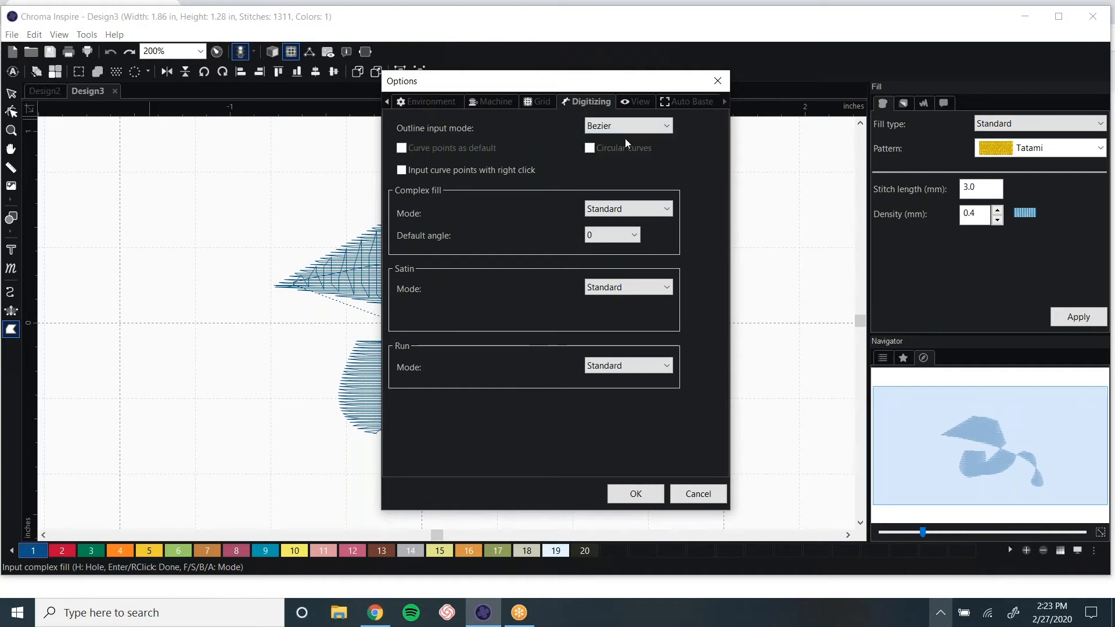
{"action": "left_click", "coordinate": [636, 493]}
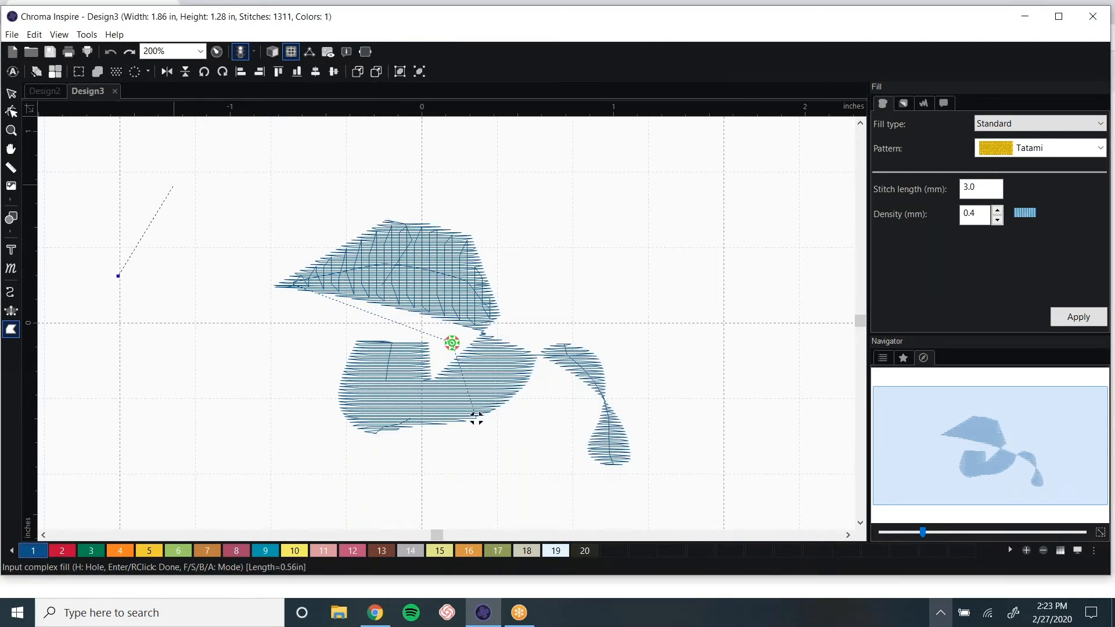
- Draw a closed complex fill shape with Bezier curves to the upper left of the first shape
{"action": "left_click_drag", "start_coordinate": [177, 184], "coordinate": [332, 181]}
{"action": "left_click", "coordinate": [231, 309]}
{"action": "key", "text": "Return"}
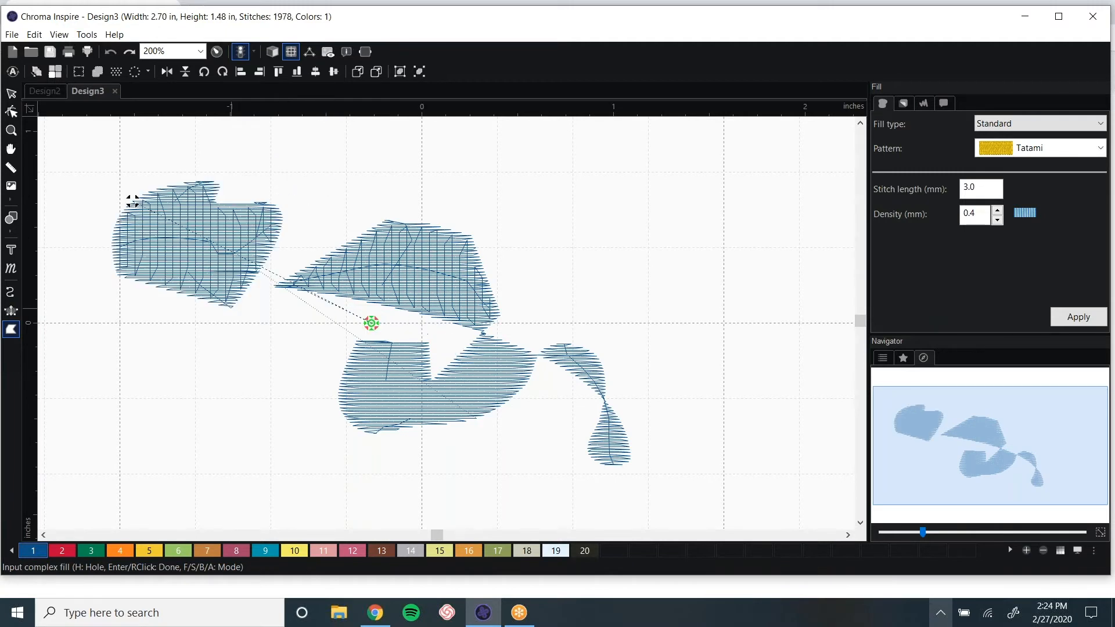
- Set the outline input mode for digitizing to Simple draw in the general options
{"action": "left_click", "coordinate": [87, 35]}
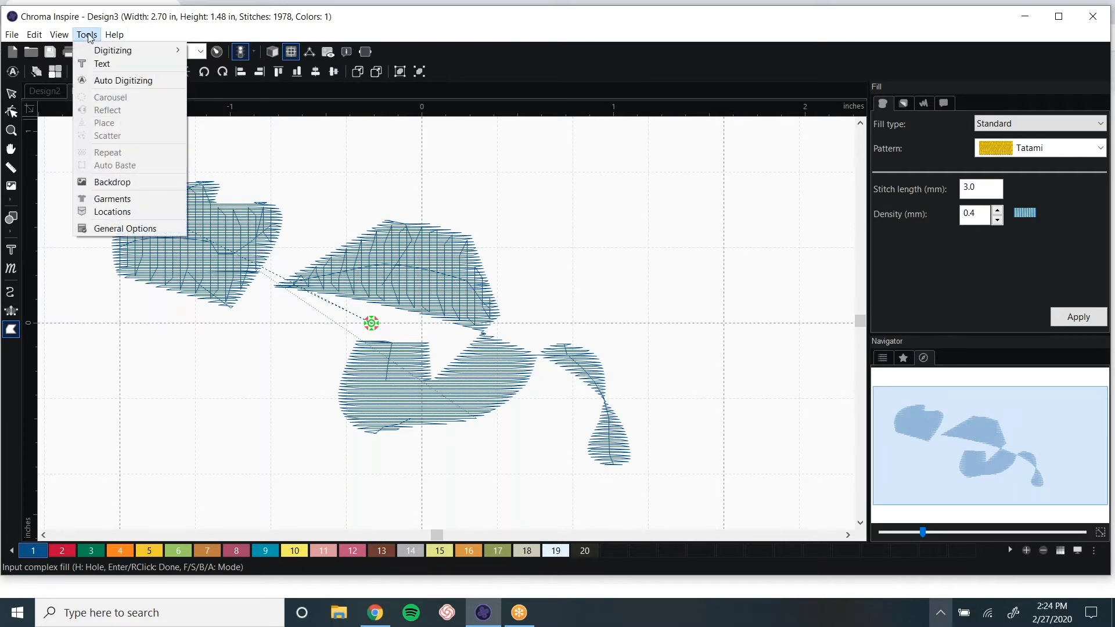
{"action": "left_click", "coordinate": [132, 230]}
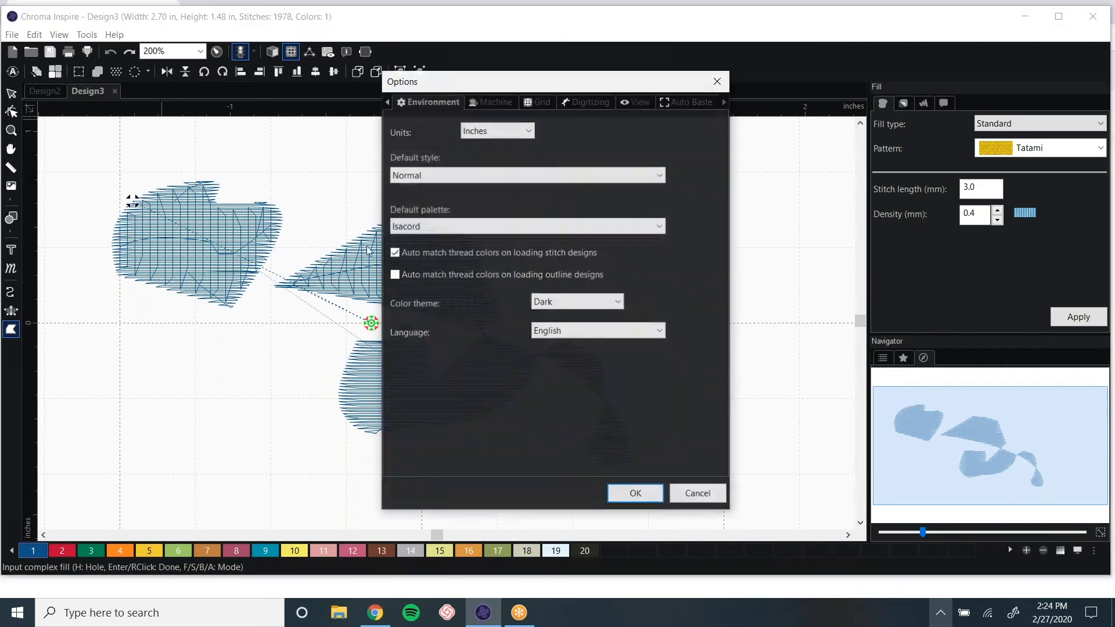
{"action": "left_click", "coordinate": [583, 100]}
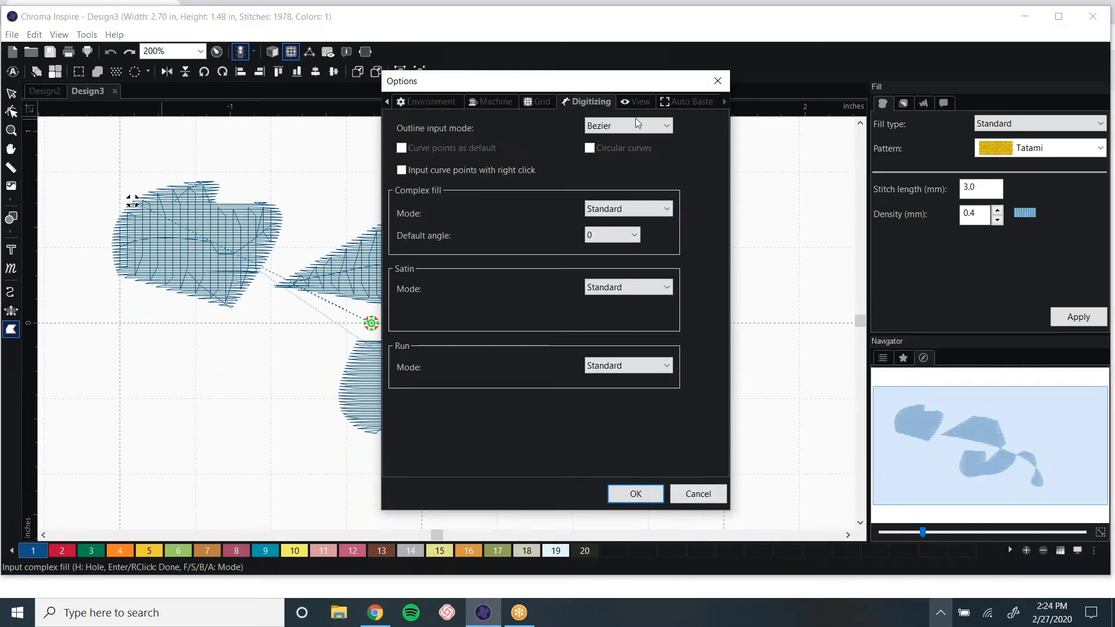
{"action": "left_click", "coordinate": [668, 129]}
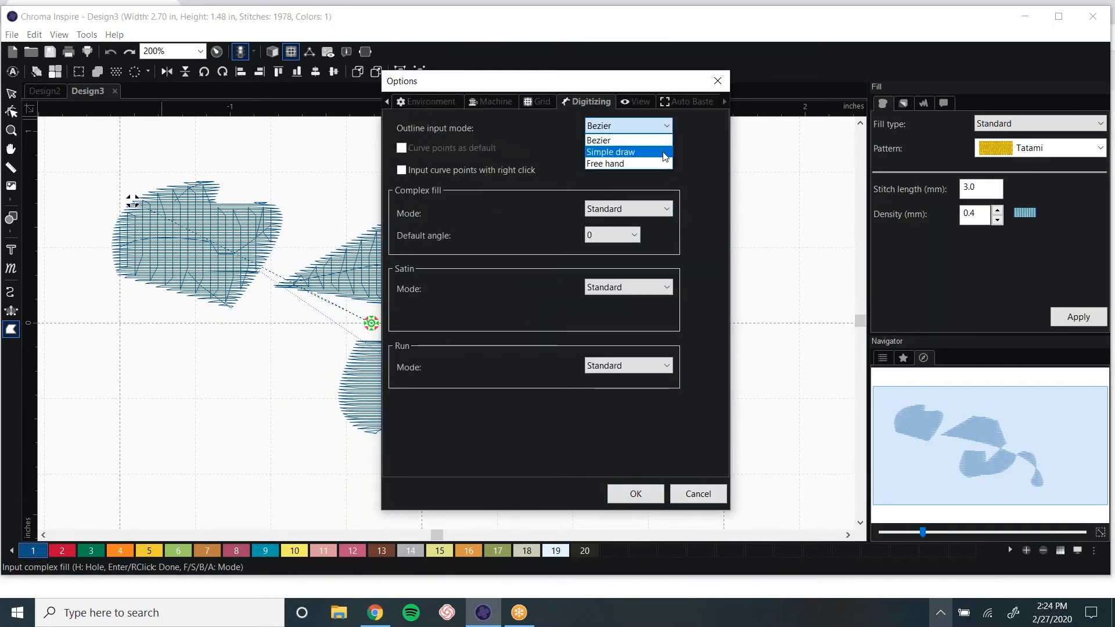
{"action": "left_click", "coordinate": [663, 153]}
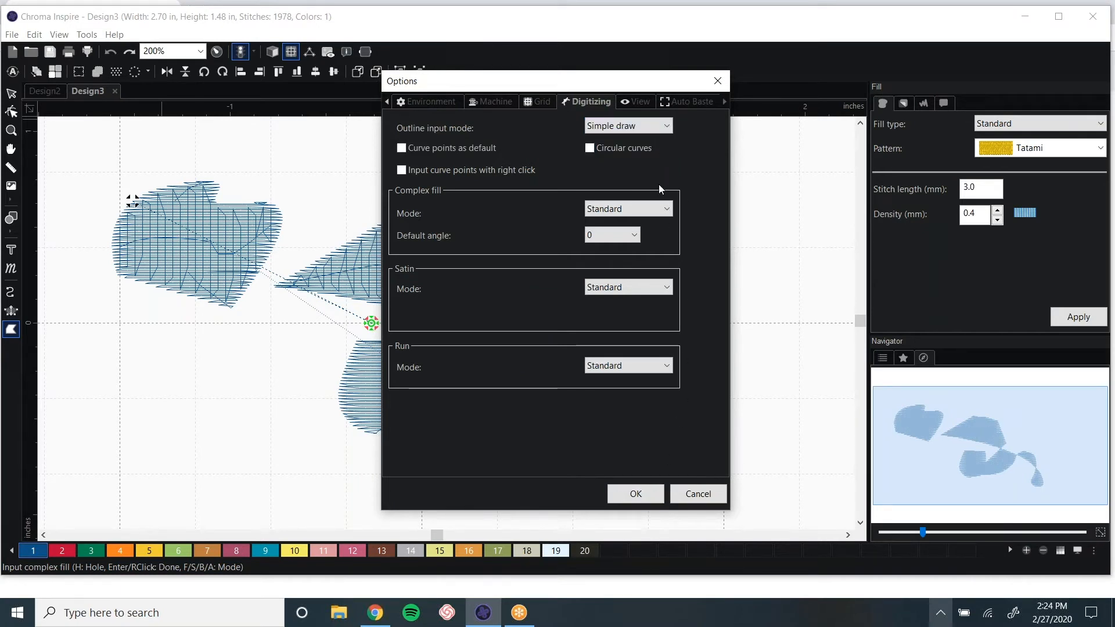
- Review the View, Auto Baste and Color Sort options and accept the settings
{"action": "left_click", "coordinate": [645, 104]}
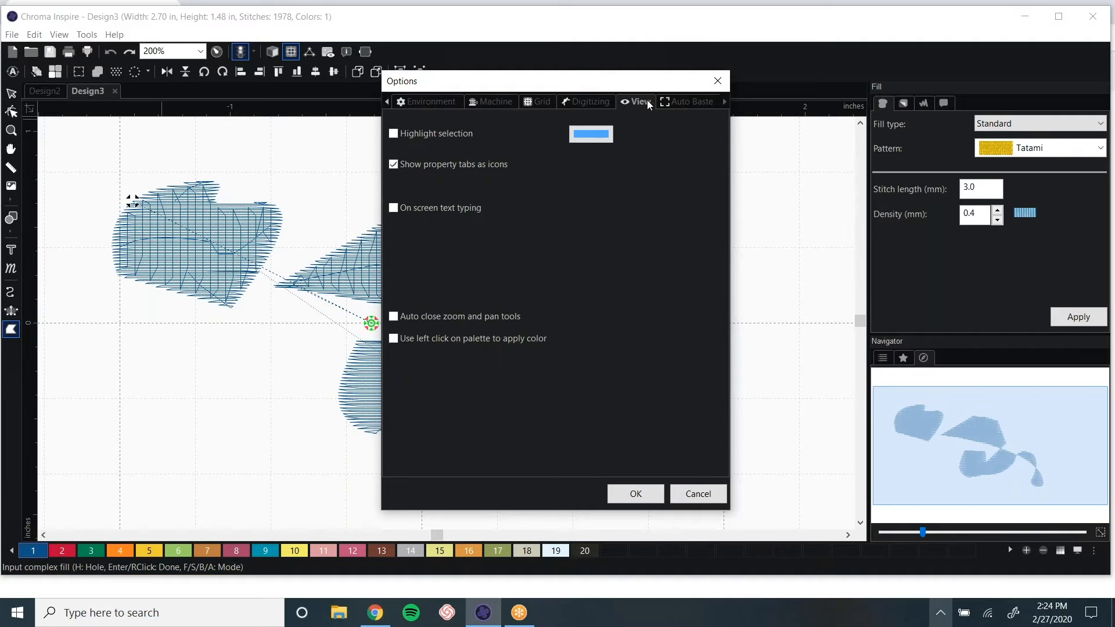
{"action": "left_click", "coordinate": [684, 102]}
{"action": "left_click", "coordinate": [676, 102]}
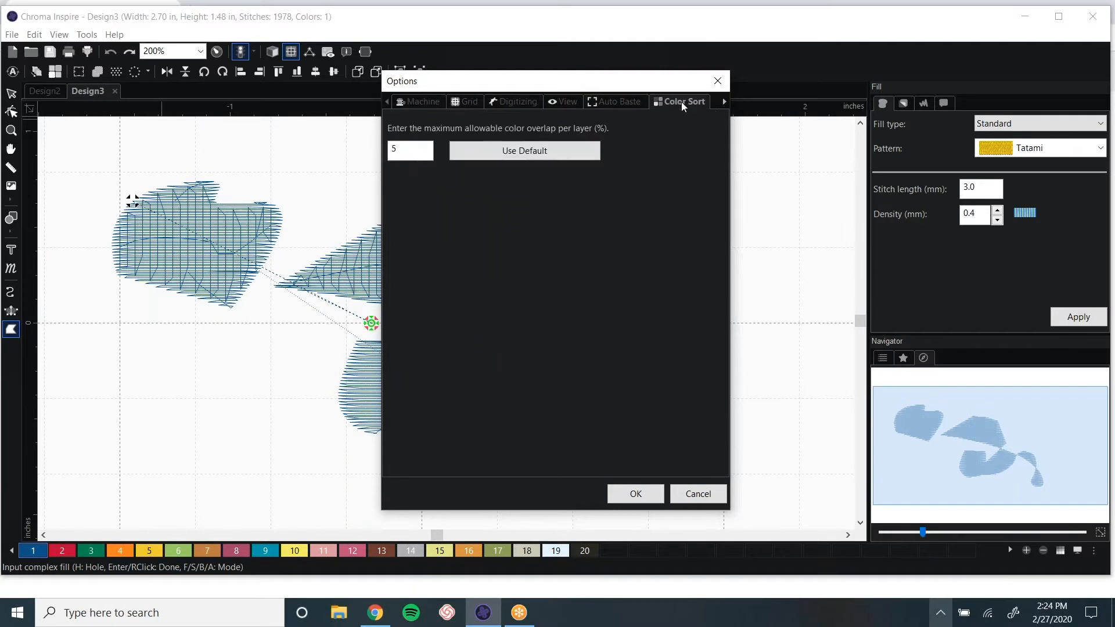
{"action": "left_click", "coordinate": [520, 103]}
{"action": "left_click", "coordinate": [636, 493]}
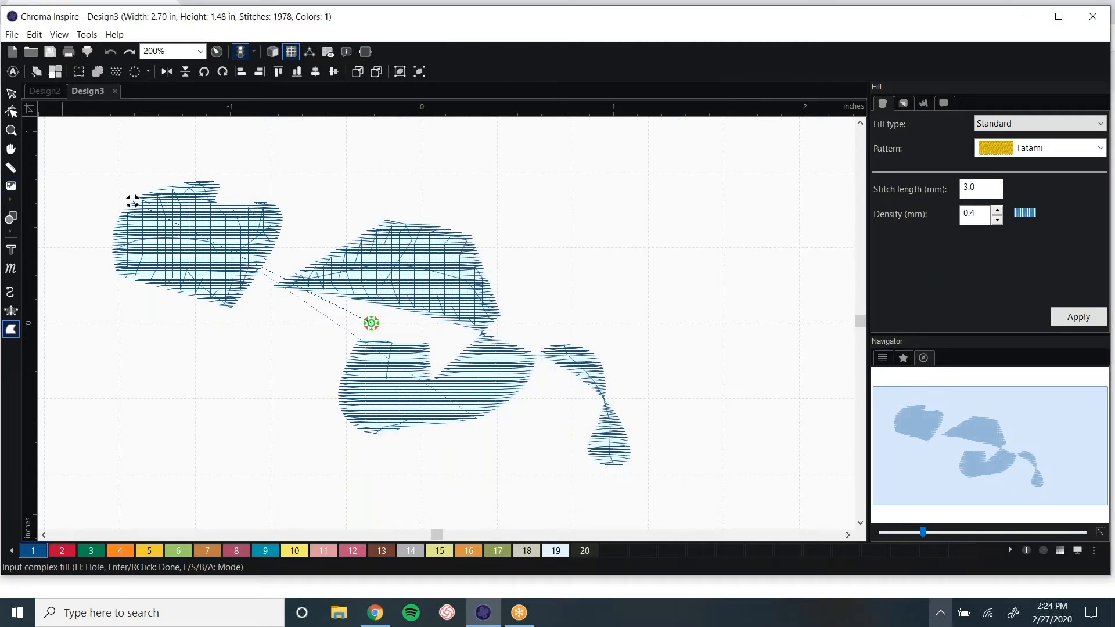
- Select all the drawn fill shapes and delete them from the canvas
{"action": "left_click", "coordinate": [12, 93]}
{"action": "left_click_drag", "start_coordinate": [110, 156], "coordinate": [725, 502]}
{"action": "key", "text": "Delete"}
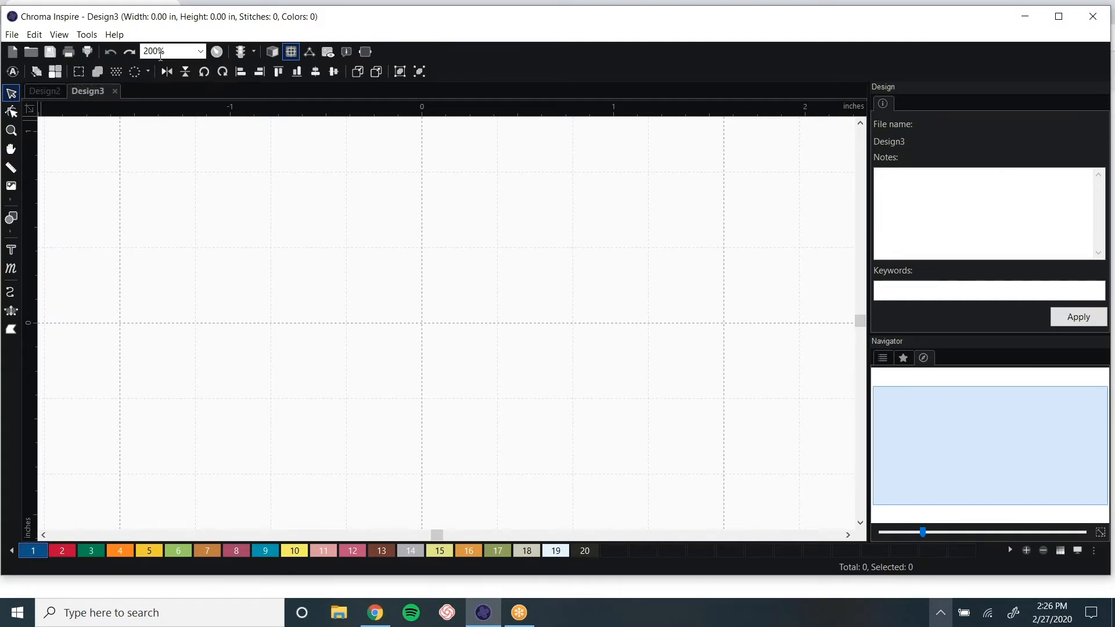
- Set the canvas zoom to 100% and hide the grid
{"action": "left_click", "coordinate": [200, 52]}
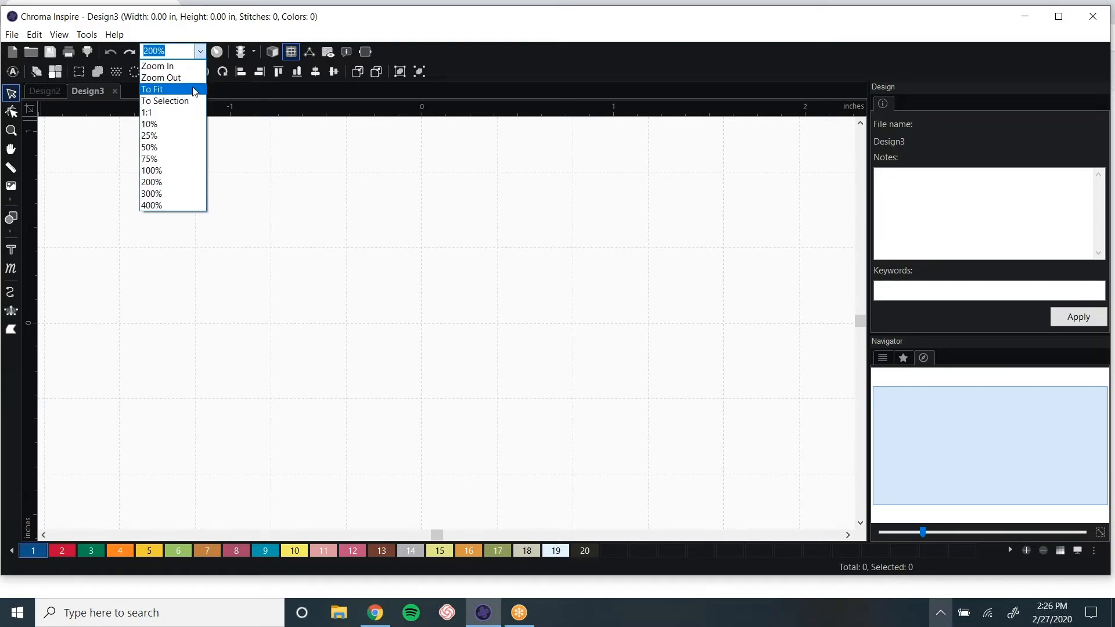
{"action": "left_click", "coordinate": [181, 170]}
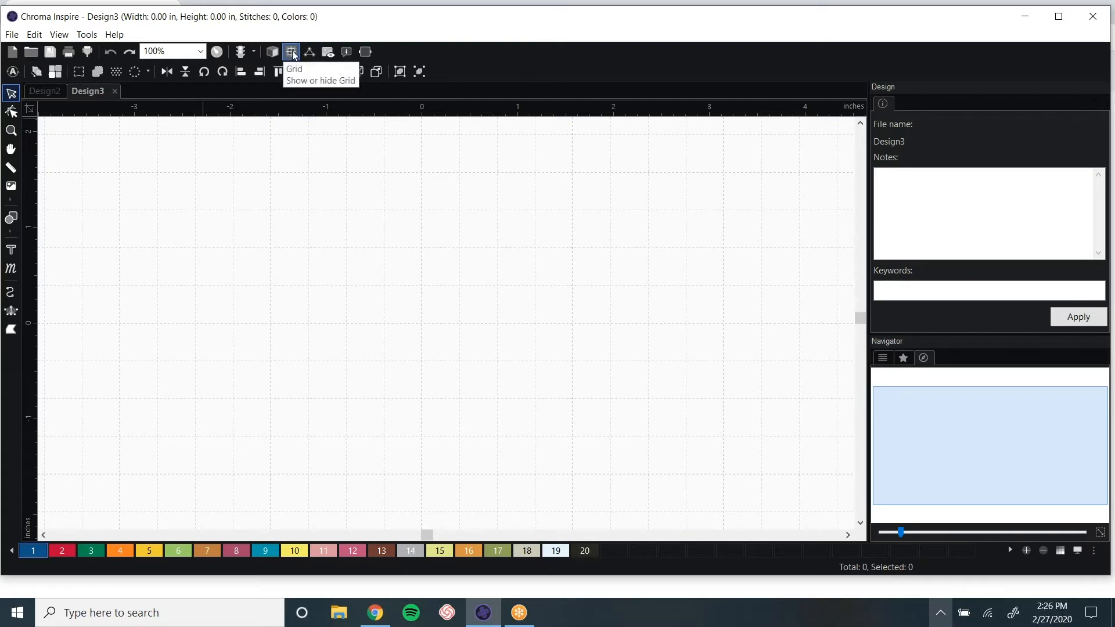
{"action": "left_click", "coordinate": [293, 55]}
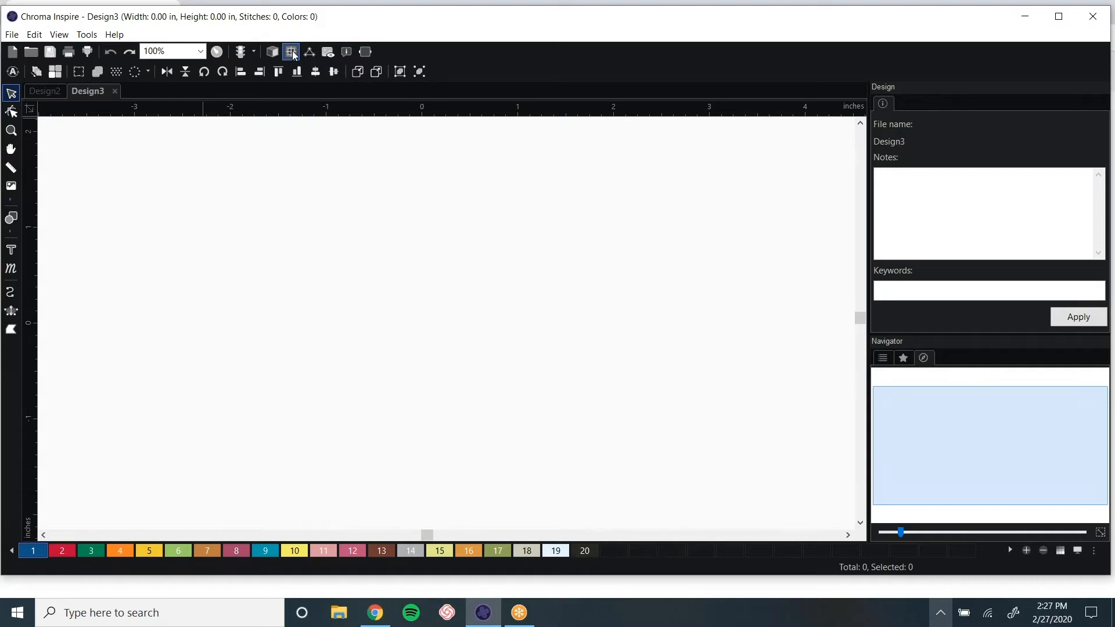
- Show the canvas grid and review the ruler's unit, snapping, grid and guideline options
{"action": "left_click", "coordinate": [294, 55]}
{"action": "right_click", "coordinate": [285, 113]}
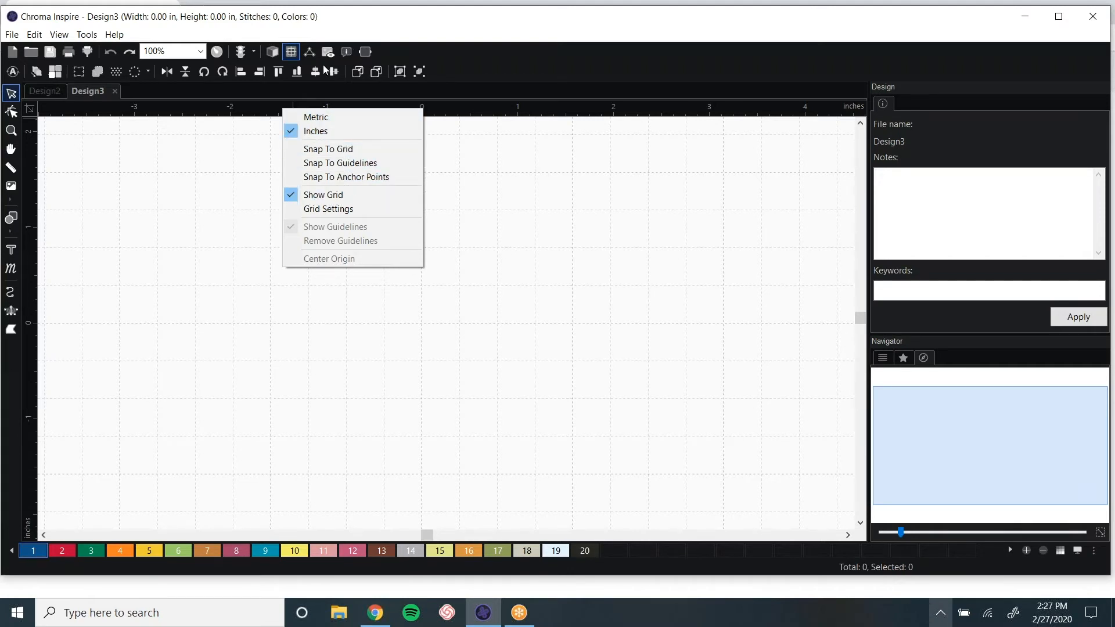
{"action": "left_click", "coordinate": [266, 112]}
{"action": "right_click", "coordinate": [267, 109]}
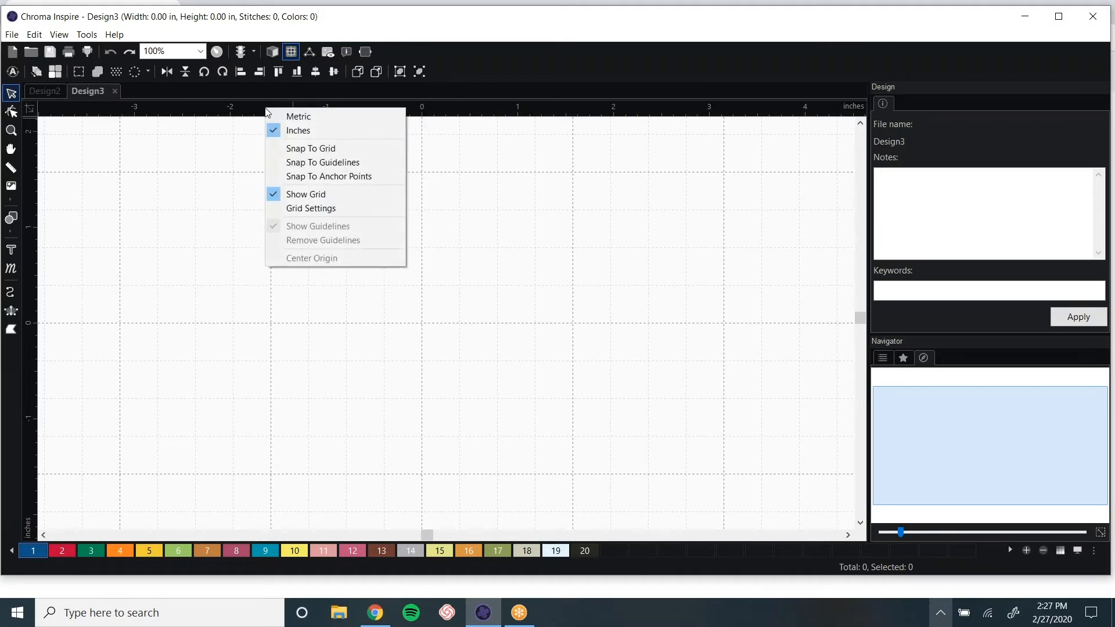
{"action": "left_click", "coordinate": [262, 115]}
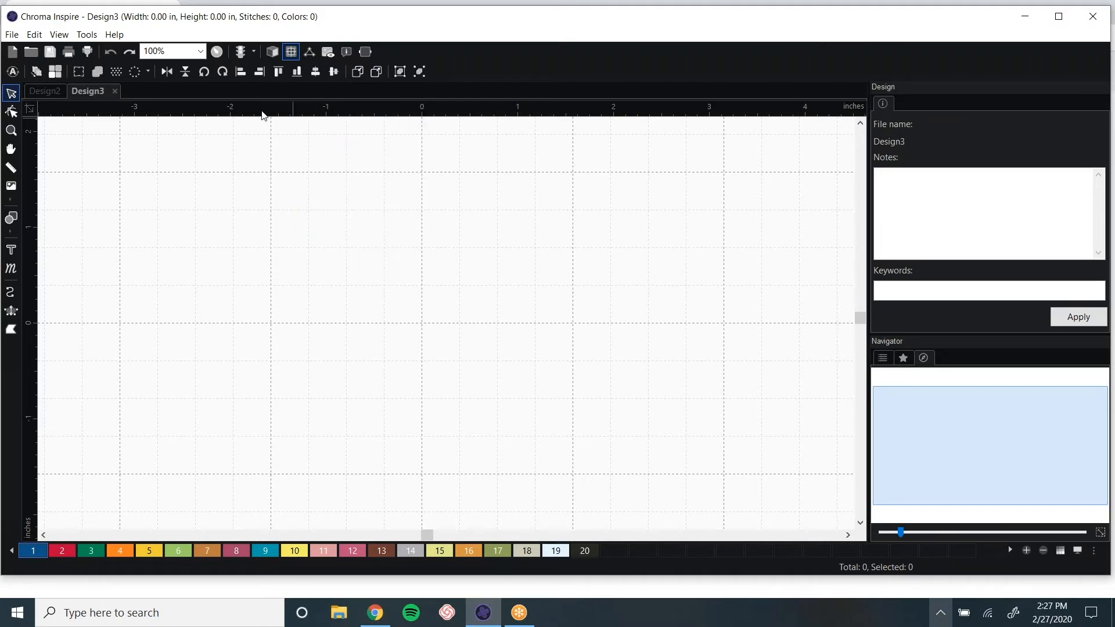
- Look over the display toggles for the backdrop image and machine commands
{"action": "left_click", "coordinate": [311, 52]}
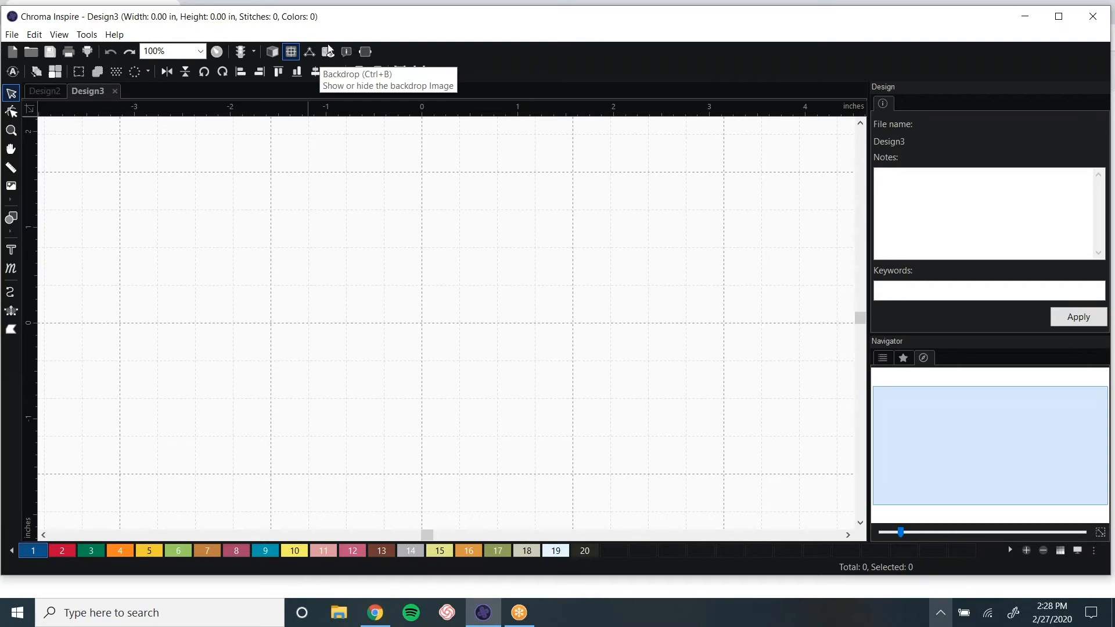
{"action": "left_click", "coordinate": [328, 53]}
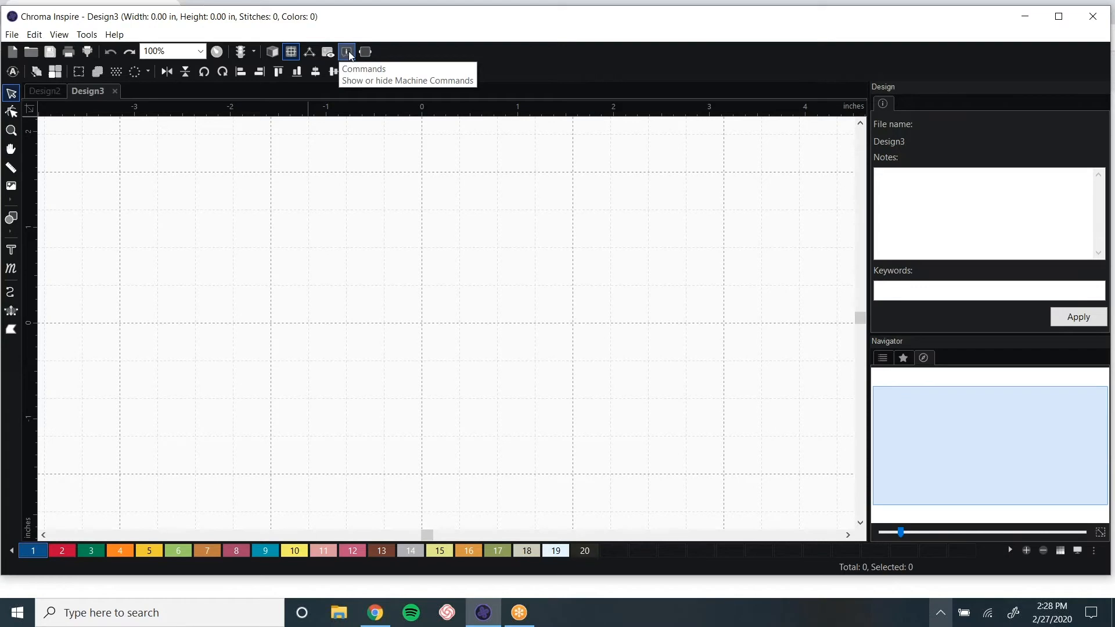
{"action": "left_click", "coordinate": [349, 52]}
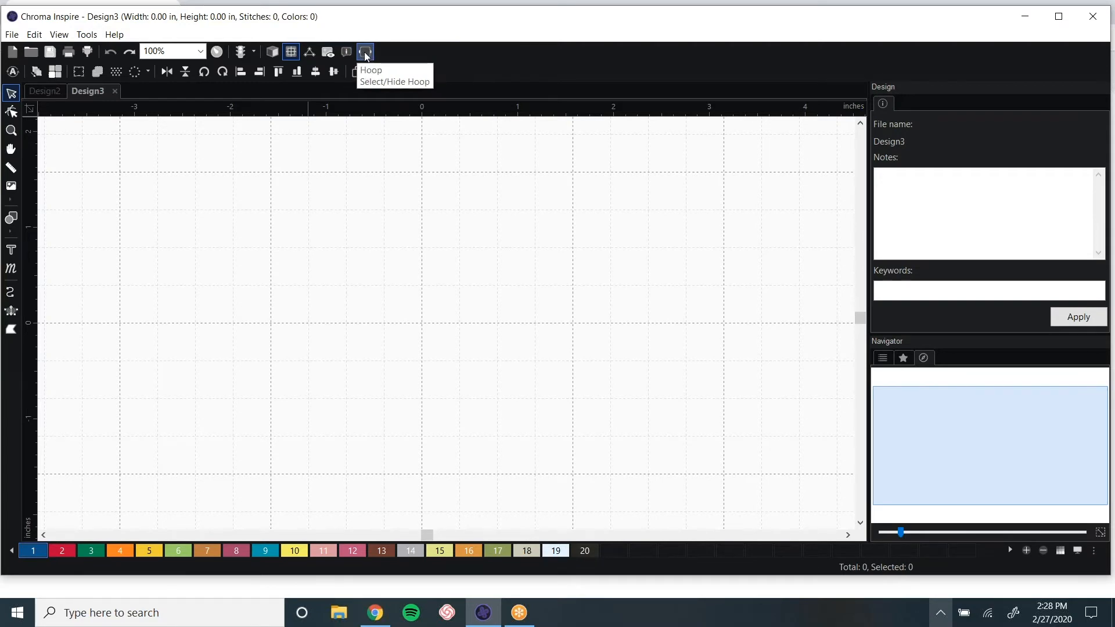
- Create a new rectangular hoop named Cap, 10 in wide and 2.75 in high
{"action": "left_click", "coordinate": [364, 55]}
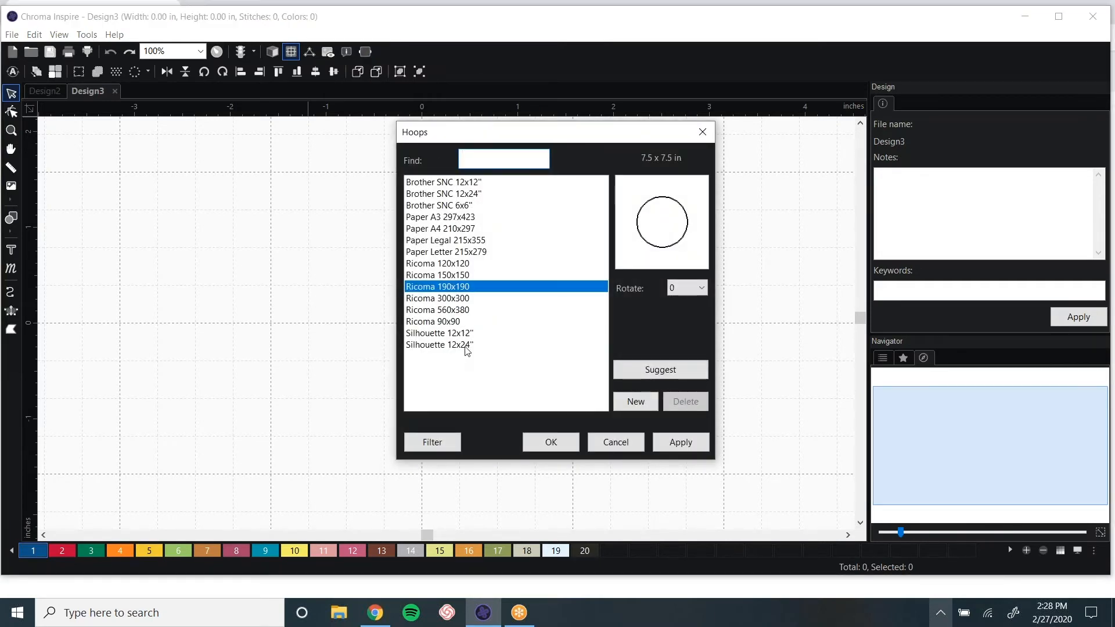
{"action": "left_click", "coordinate": [639, 403]}
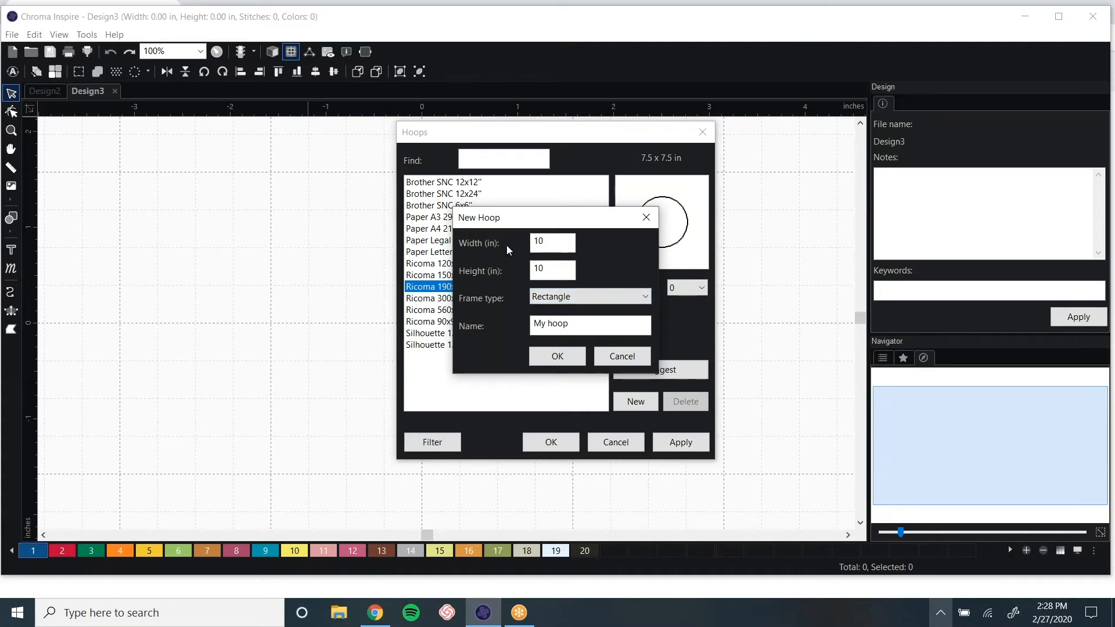
{"action": "key", "text": "Tab"}
{"action": "type", "text": "2.75"}
{"action": "key", "text": "Tab"}
{"action": "key", "text": "Tab"}
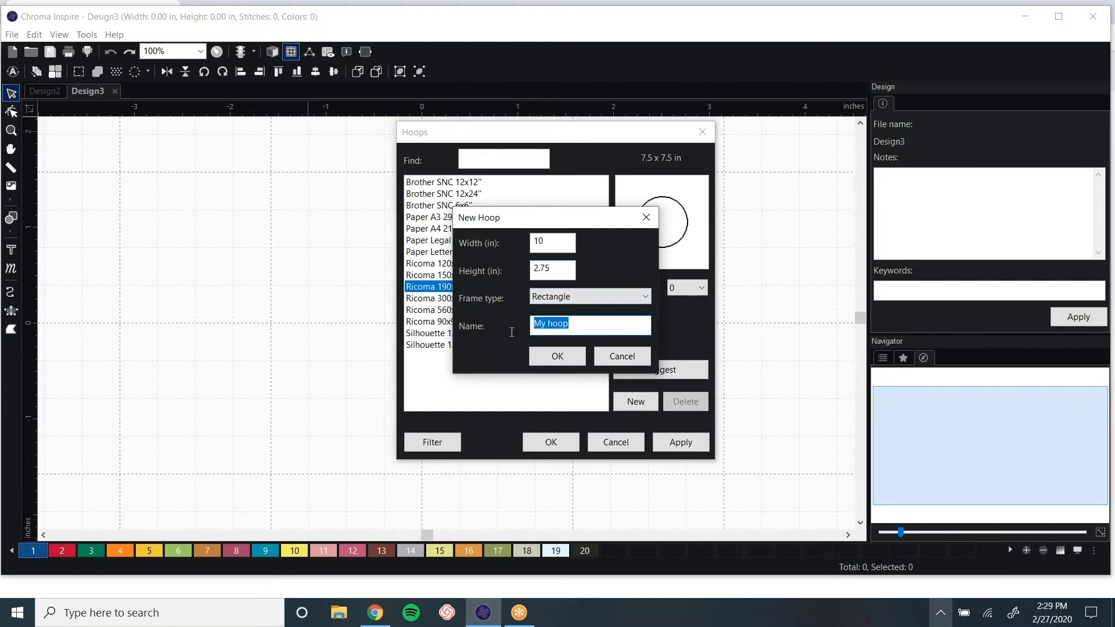
{"action": "type", "text": "Cap"}
{"action": "left_click", "coordinate": [558, 356]}
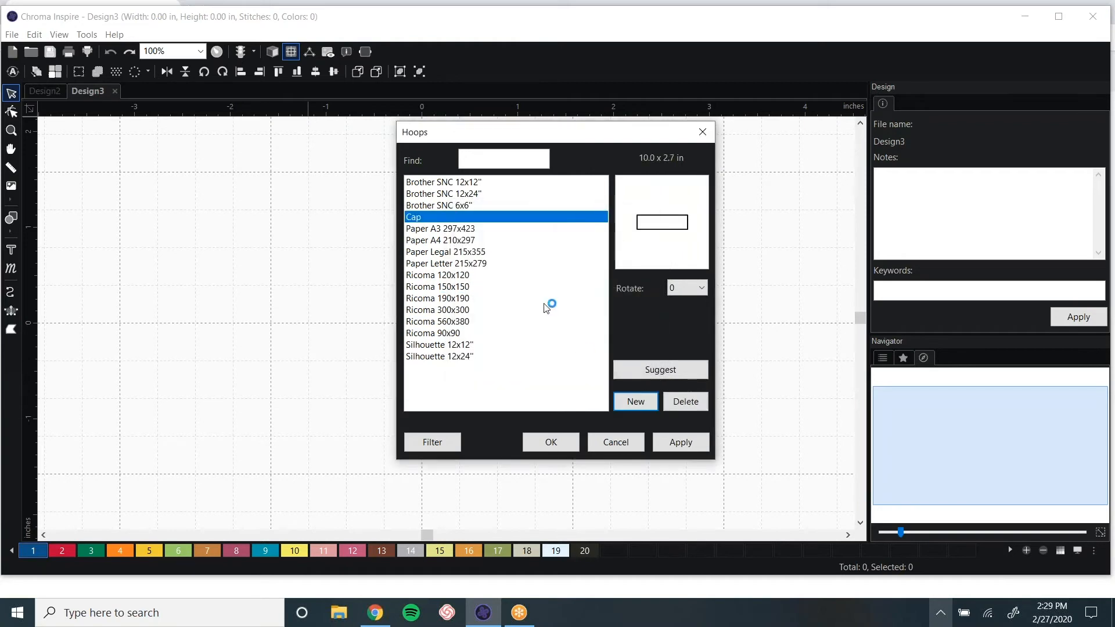
- Apply the Cap hoop to the design, accept the hoop settings, and hide the hoop from the canvas
{"action": "left_click", "coordinate": [687, 448]}
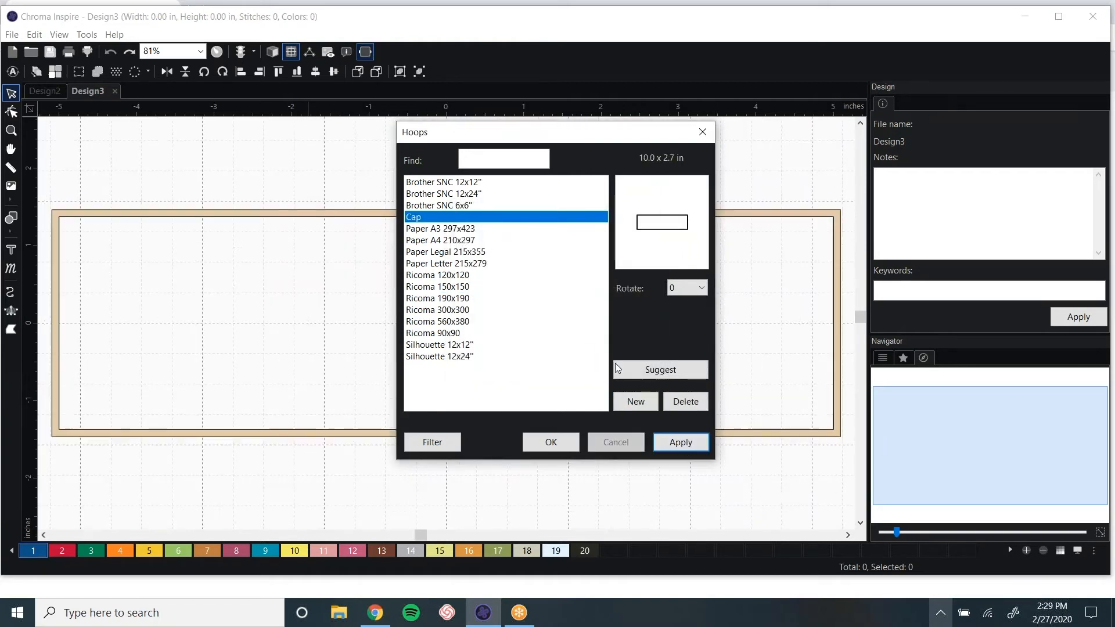
{"action": "left_click", "coordinate": [566, 439]}
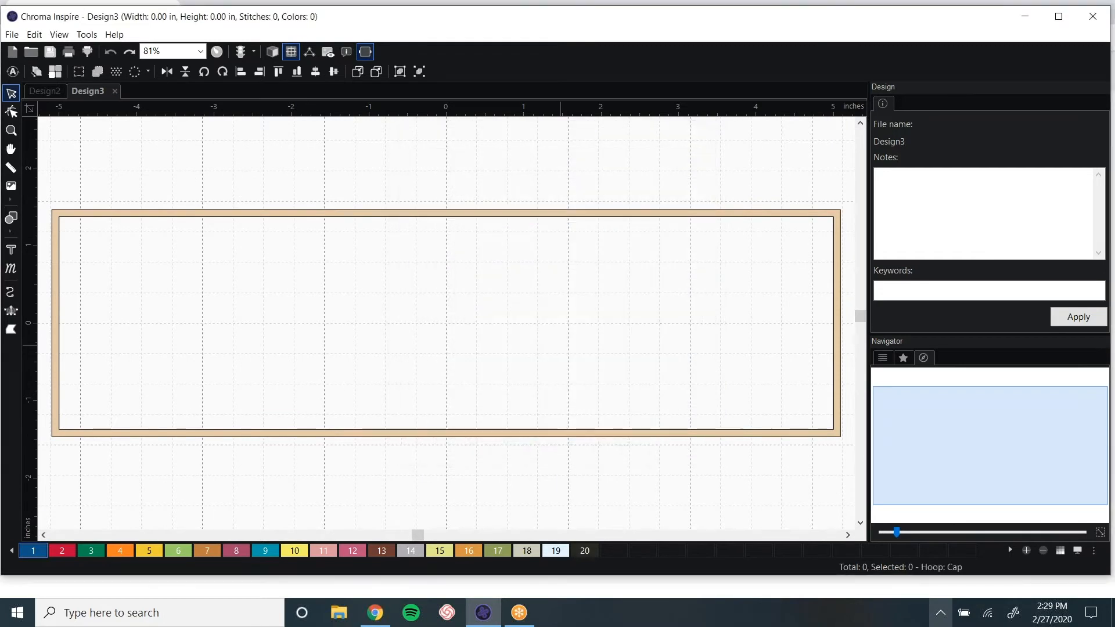
{"action": "left_click", "coordinate": [364, 53]}
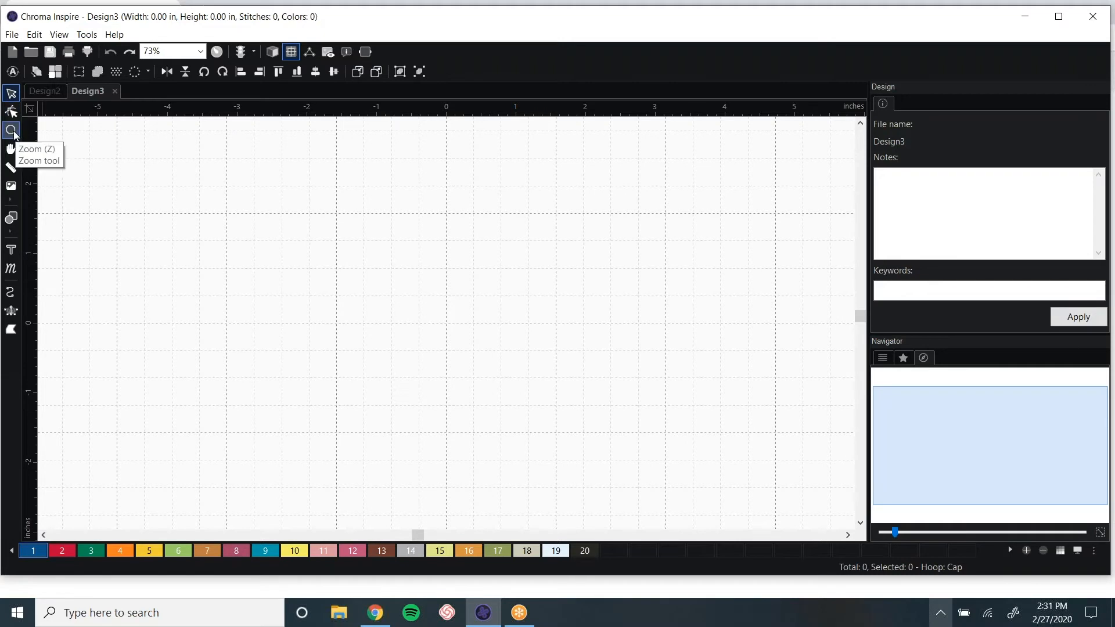
- Zoom in on the canvas area left of the origin and pan across the enlarged grid
{"action": "left_click", "coordinate": [11, 130]}
{"action": "left_click_drag", "start_coordinate": [141, 198], "coordinate": [446, 372]}
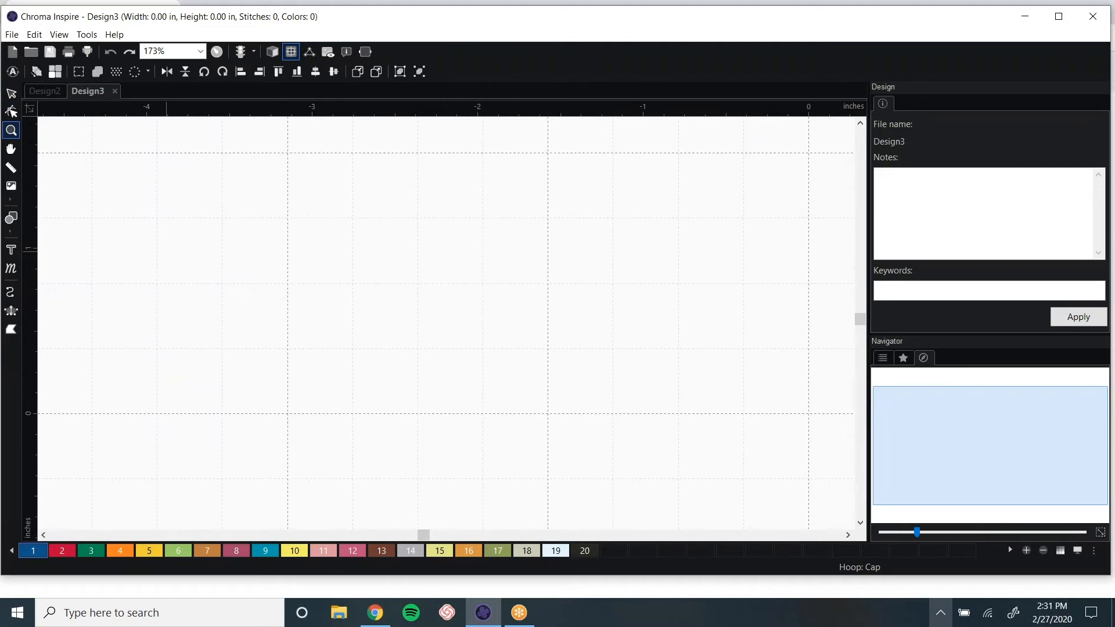
{"action": "left_click", "coordinate": [325, 304]}
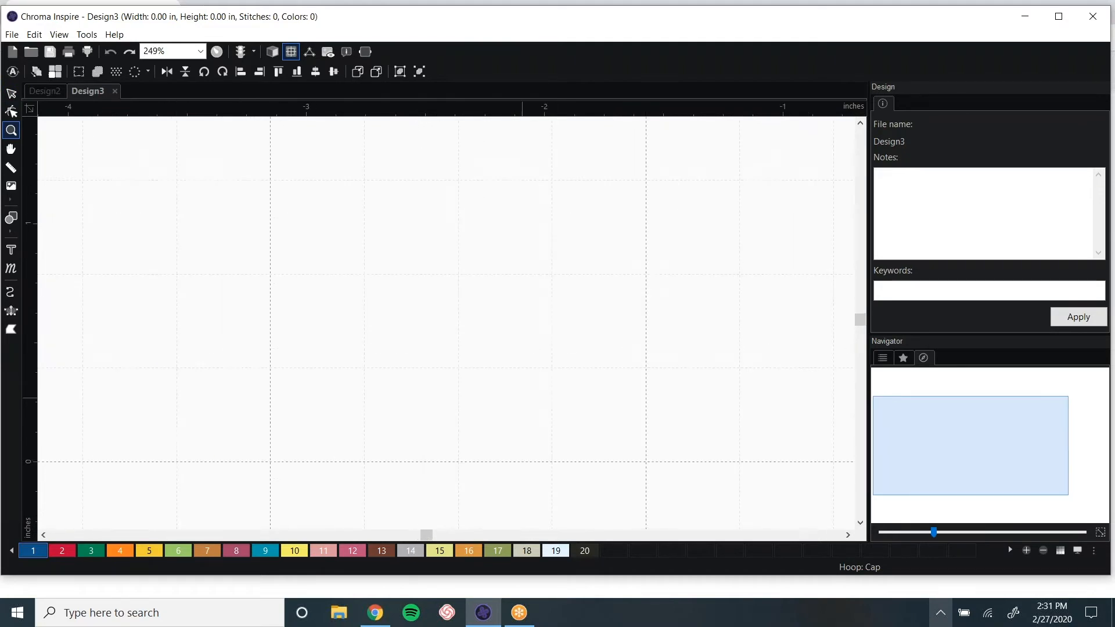
{"action": "left_click", "coordinate": [11, 150]}
{"action": "left_click_drag", "start_coordinate": [405, 273], "coordinate": [572, 386]}
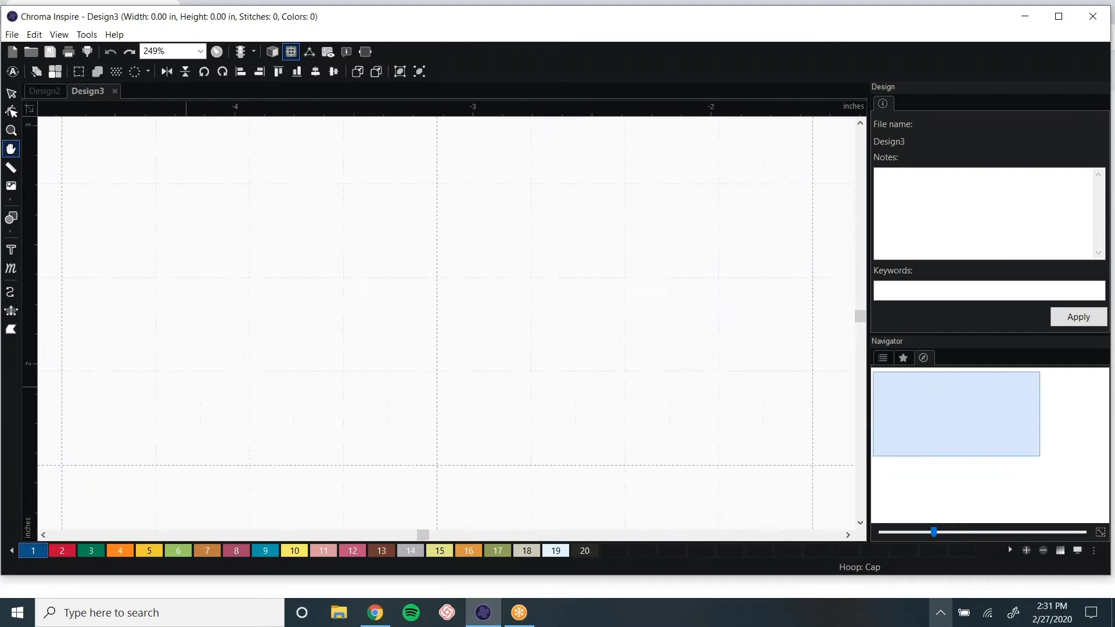
{"action": "left_click_drag", "start_coordinate": [675, 237], "coordinate": [411, 275]}
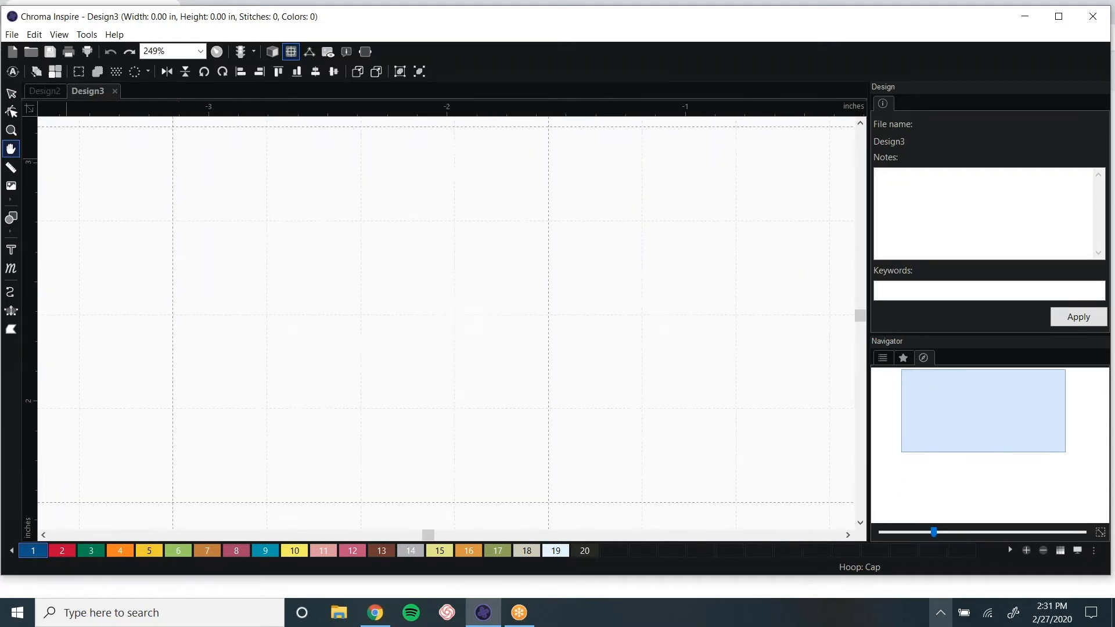
- Measure the width of one small grid cell
{"action": "left_click", "coordinate": [11, 168]}
{"action": "left_click_drag", "start_coordinate": [173, 223], "coordinate": [267, 223]}
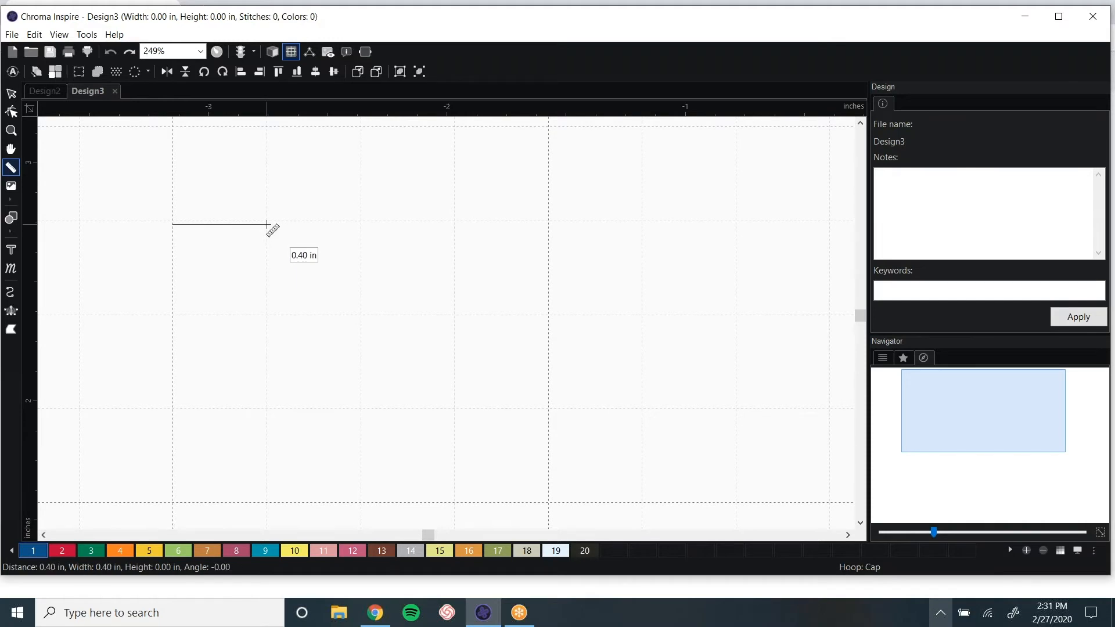
{"action": "left_click_drag", "start_coordinate": [268, 224], "coordinate": [269, 224]}
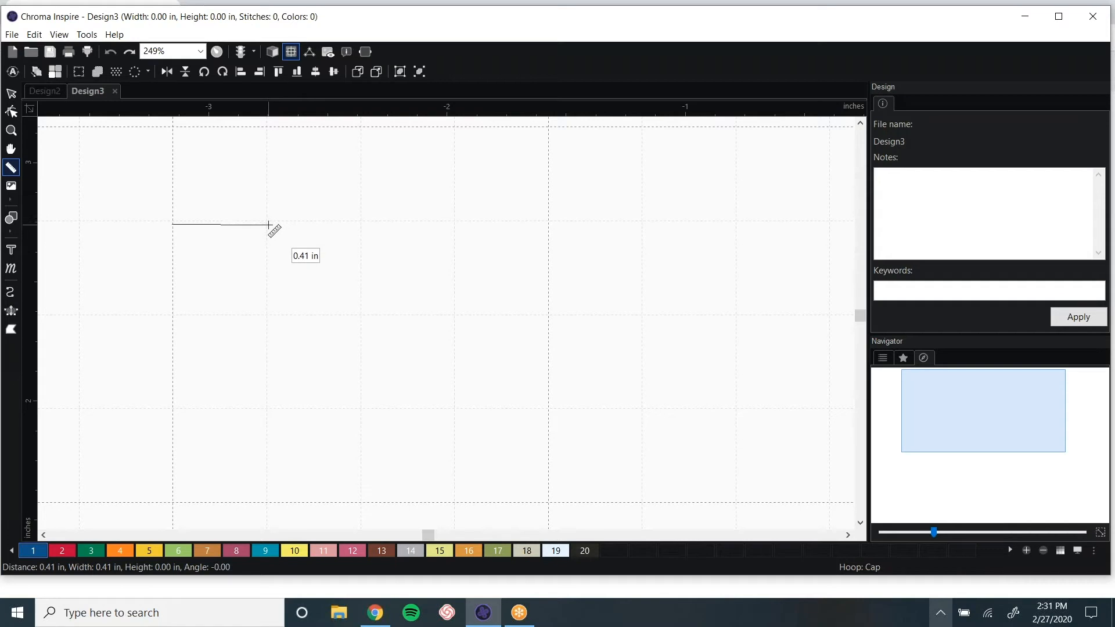
{"action": "left_click_drag", "start_coordinate": [269, 224], "coordinate": [269, 224]}
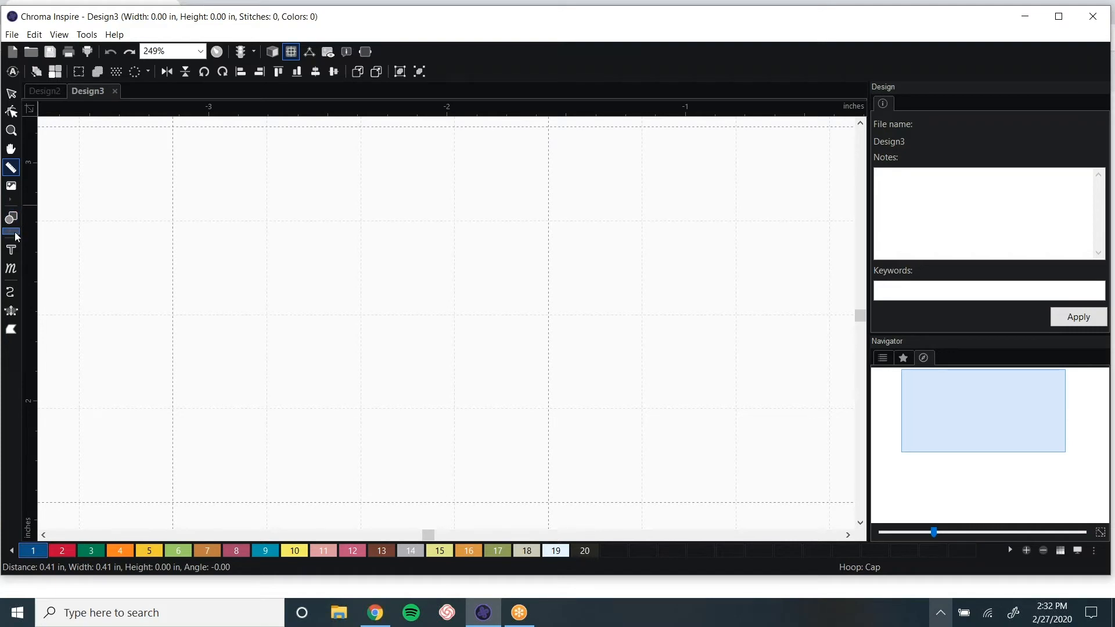
- Review the list of shapes available for drawing
{"action": "left_click", "coordinate": [14, 232]}
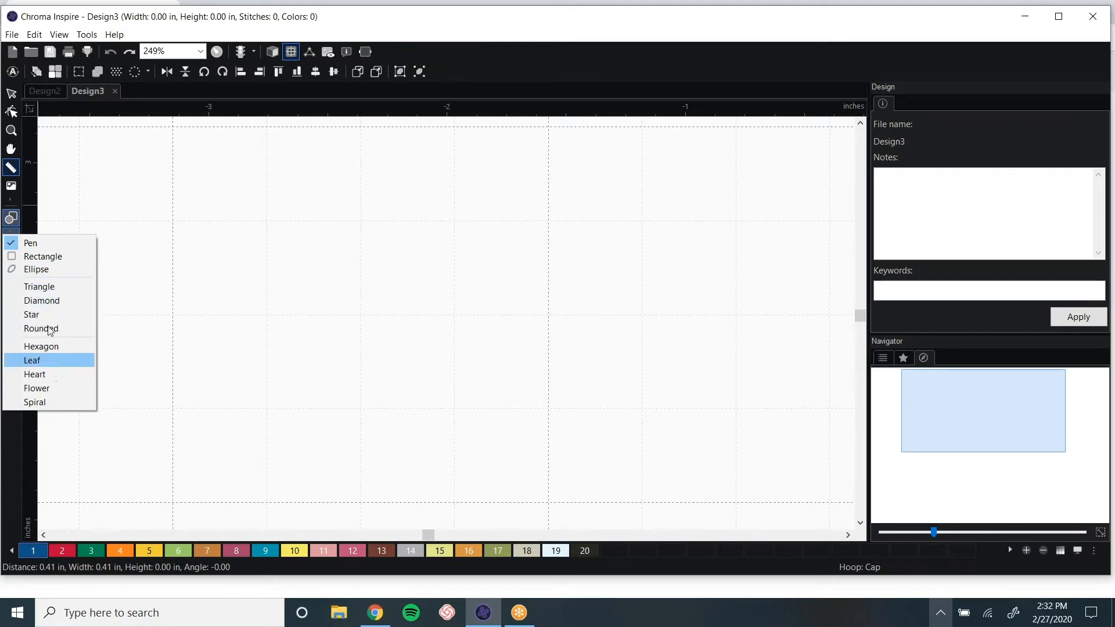
{"action": "left_click", "coordinate": [28, 218]}
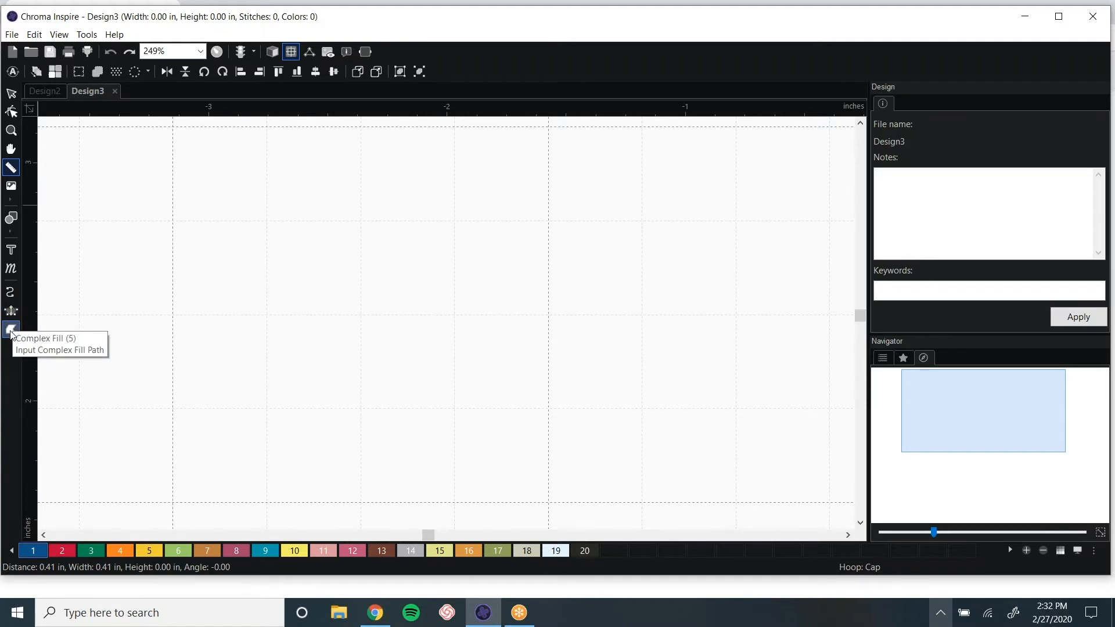
- Draw an open six-point Run stitch path across the canvas and display it in 3D
{"action": "left_click", "coordinate": [10, 292]}
{"action": "left_click", "coordinate": [175, 274]}
{"action": "left_click", "coordinate": [340, 210]}
{"action": "left_click", "coordinate": [410, 231]}
{"action": "left_click", "coordinate": [427, 285]}
{"action": "left_click", "coordinate": [331, 371]}
{"action": "left_click", "coordinate": [483, 398]}
{"action": "right_click", "coordinate": [483, 398]}
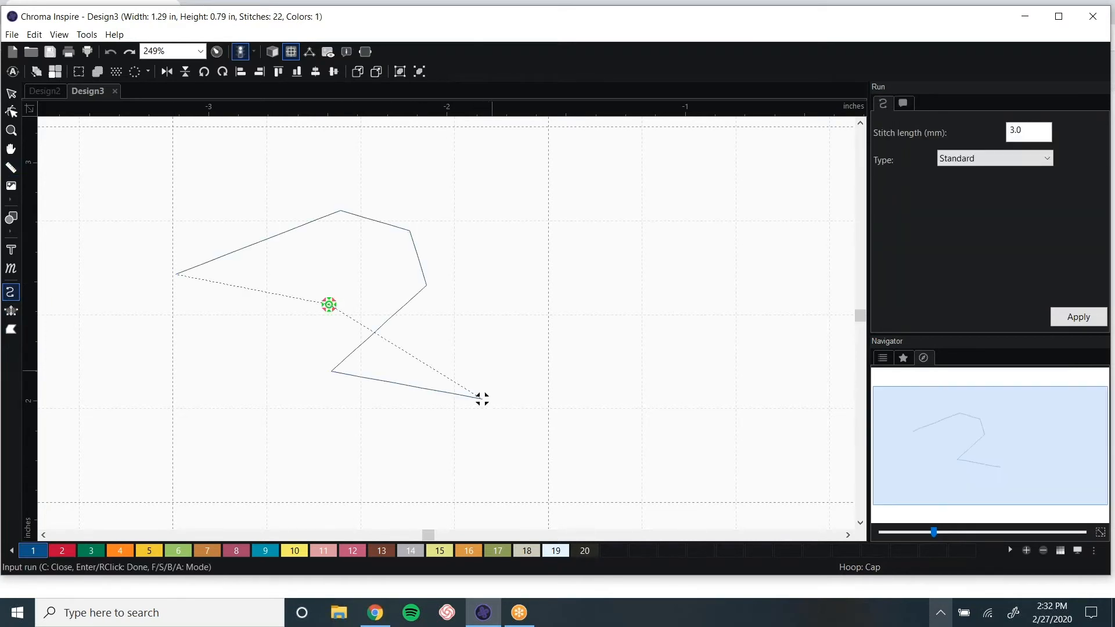
{"action": "left_click", "coordinate": [277, 55]}
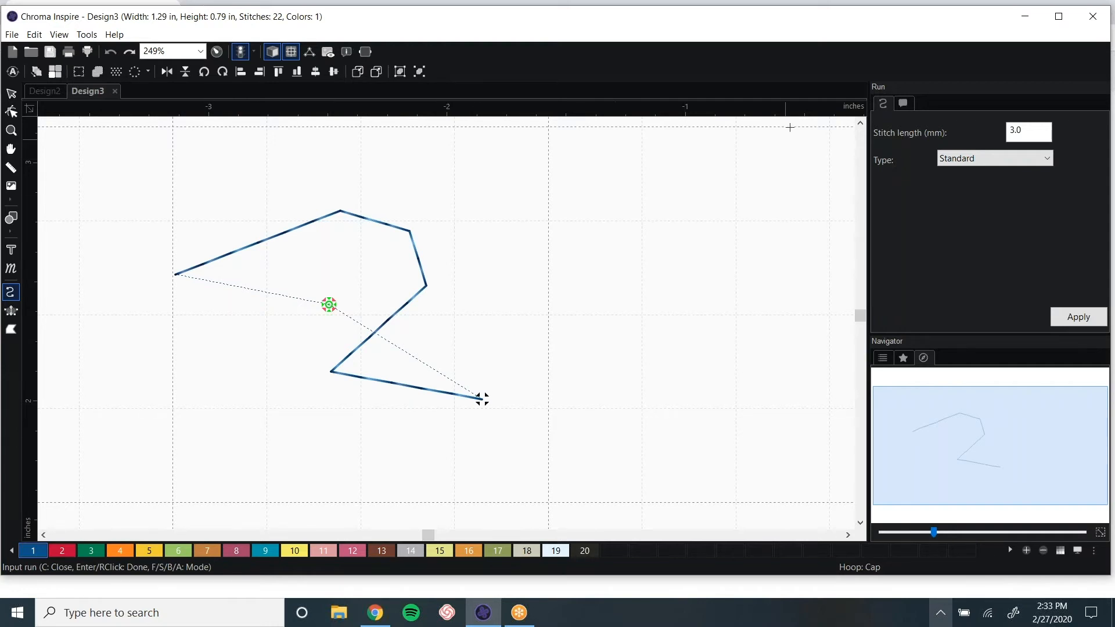
- Try to set the run stitch length to 4 mm
{"action": "left_click_drag", "start_coordinate": [1041, 130], "coordinate": [996, 135]}
{"action": "type", "text": "4"}
{"action": "left_click", "coordinate": [1084, 325]}
- Select the run path, set its stitch length to 2 mm, and inspect the stitches up close
{"action": "left_click", "coordinate": [12, 93]}
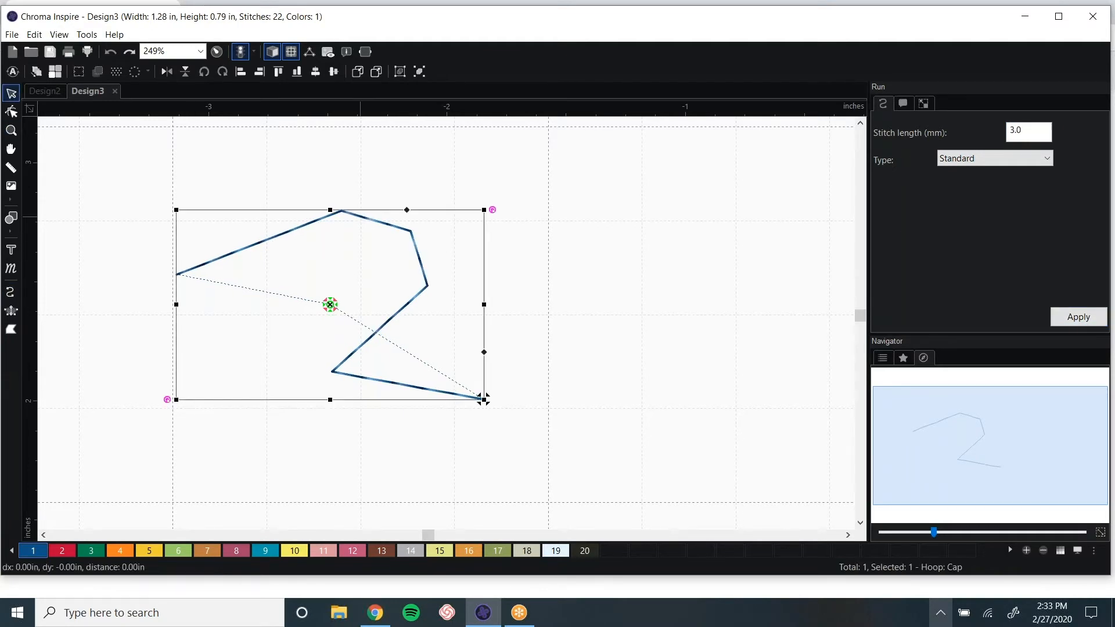
{"action": "left_click_drag", "start_coordinate": [1046, 132], "coordinate": [1001, 136]}
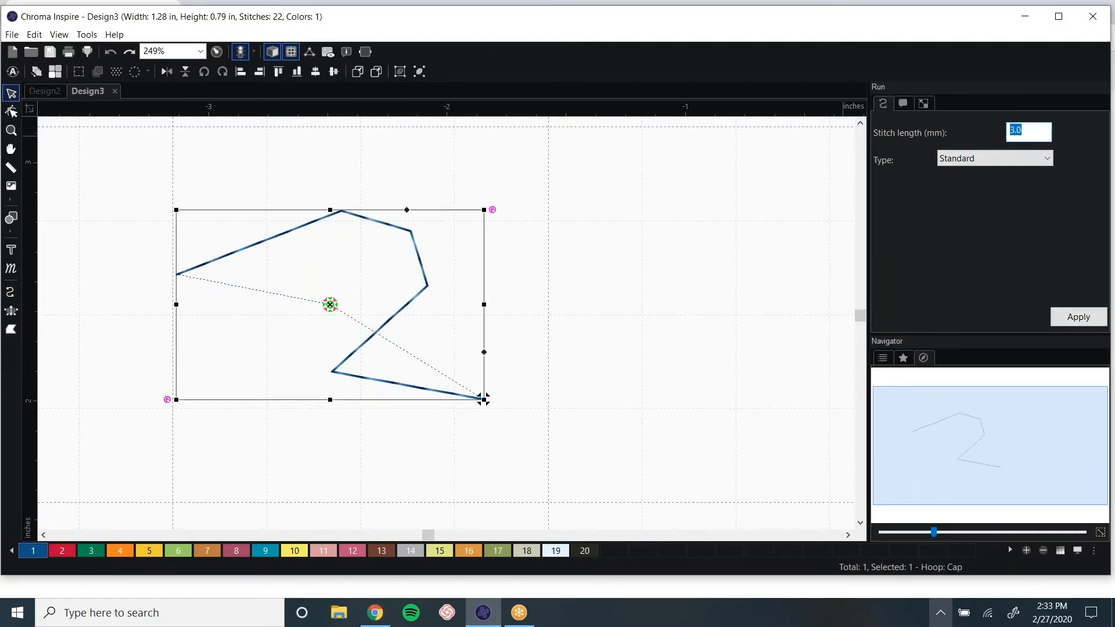
{"action": "type", "text": "2"}
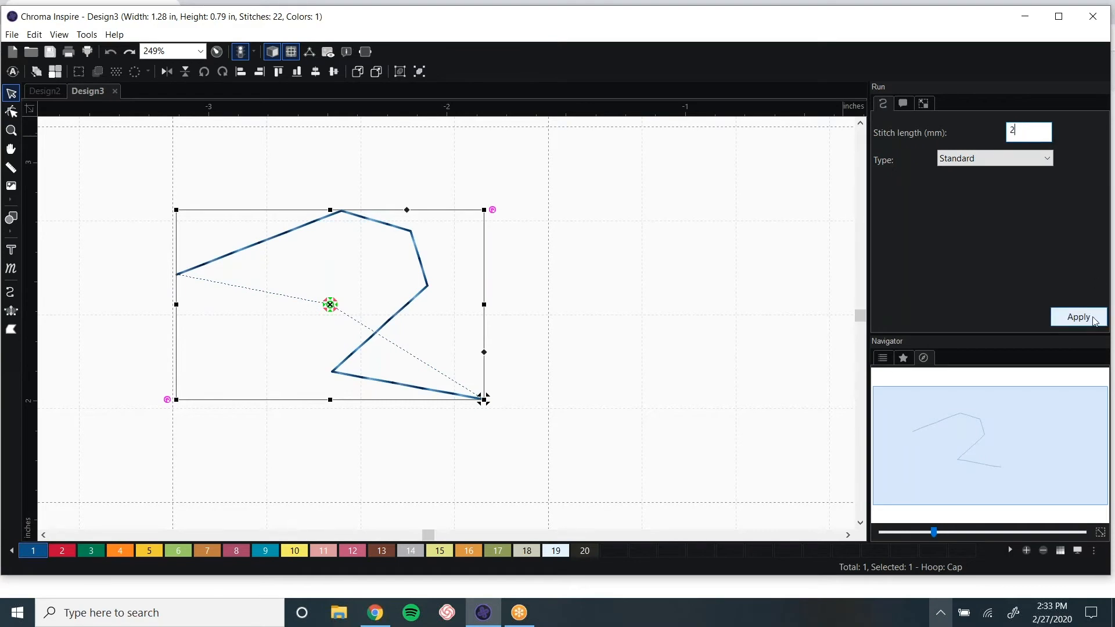
{"action": "key", "text": "Return"}
{"action": "scroll", "coordinate": [484, 399], "scroll_direction": "up", "scroll_amount": 1}
{"action": "scroll", "coordinate": [491, 415], "scroll_direction": "up", "scroll_amount": 5}
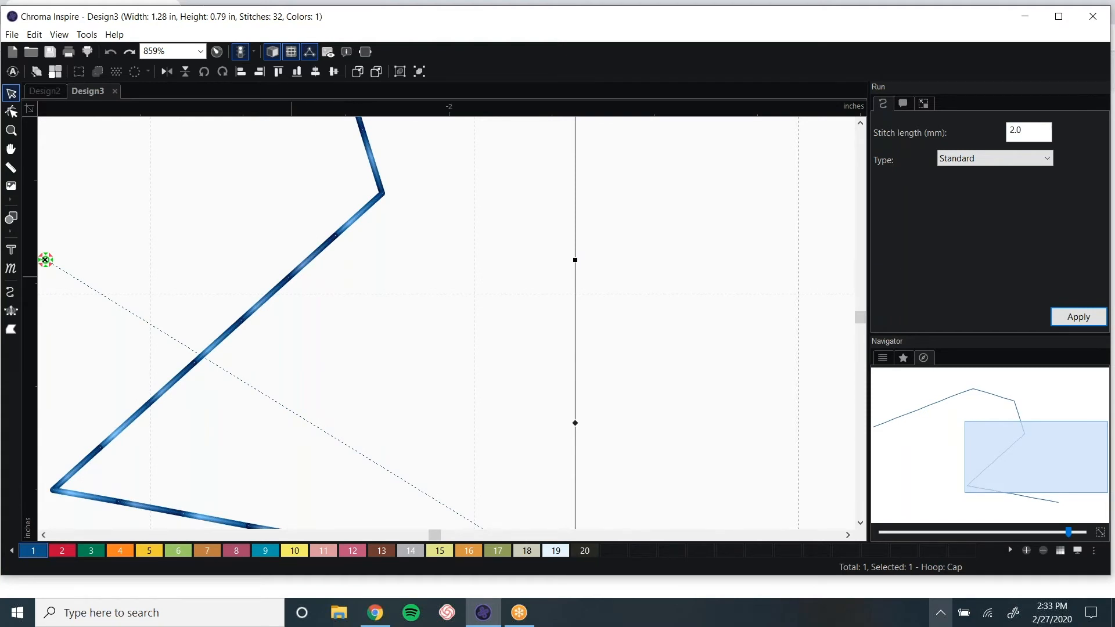
{"action": "scroll", "coordinate": [243, 310], "scroll_direction": "down", "scroll_amount": 5}
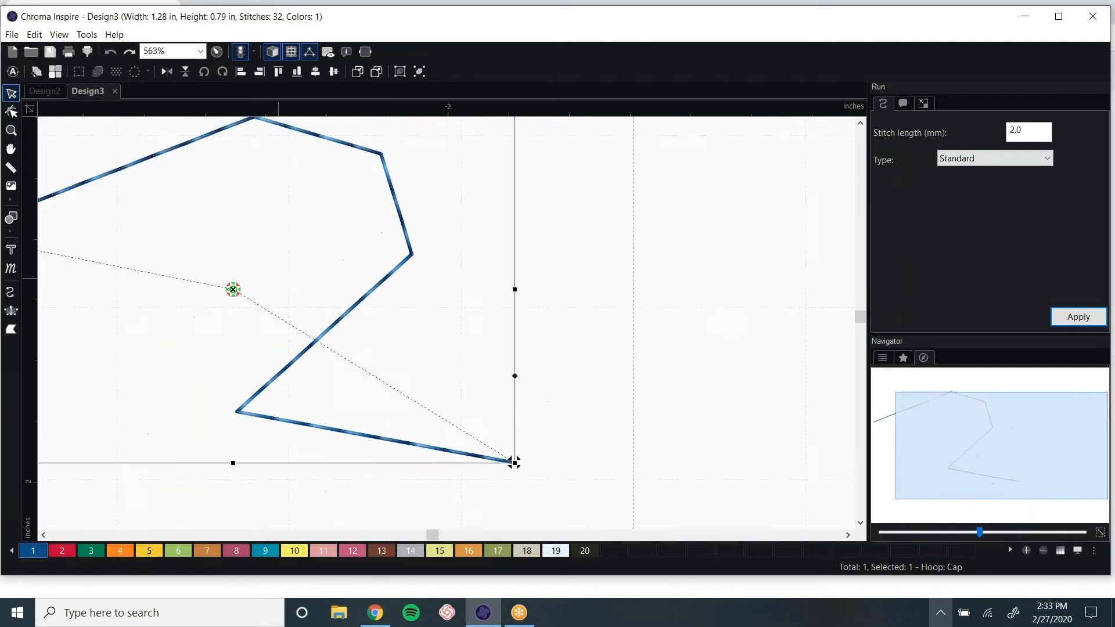
- Draw a diagonal Classic Satin column from four pairs of edge points to the right of the run path
{"action": "left_click", "coordinate": [11, 311]}
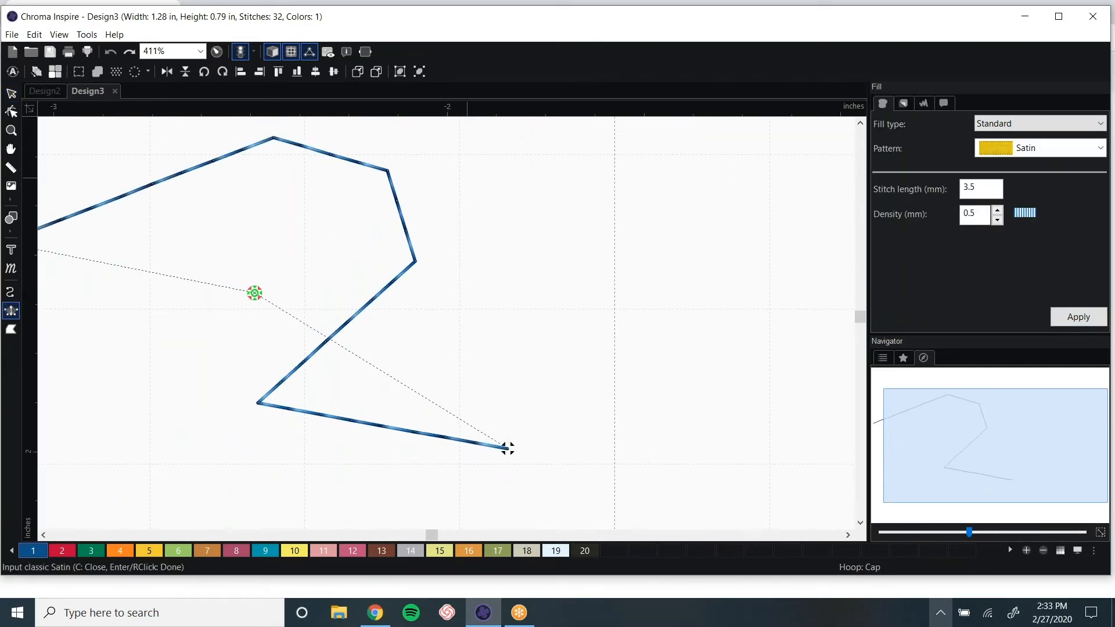
{"action": "left_click", "coordinate": [462, 186]}
{"action": "left_click", "coordinate": [492, 163]}
{"action": "left_click", "coordinate": [539, 269]}
{"action": "left_click", "coordinate": [572, 251]}
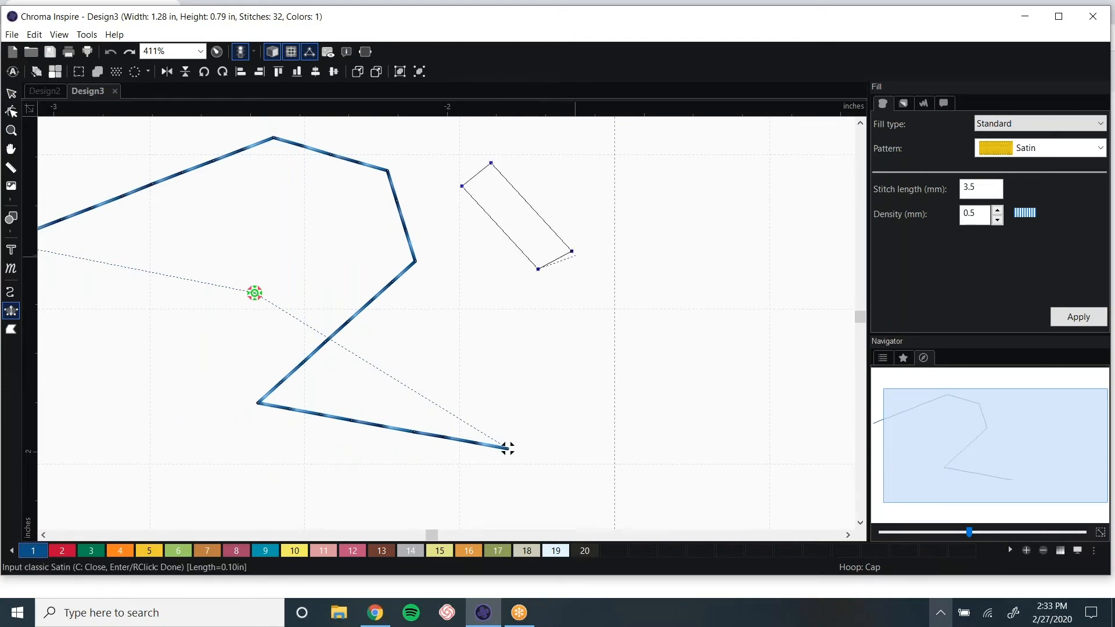
{"action": "left_click", "coordinate": [599, 336]}
{"action": "left_click", "coordinate": [634, 316]}
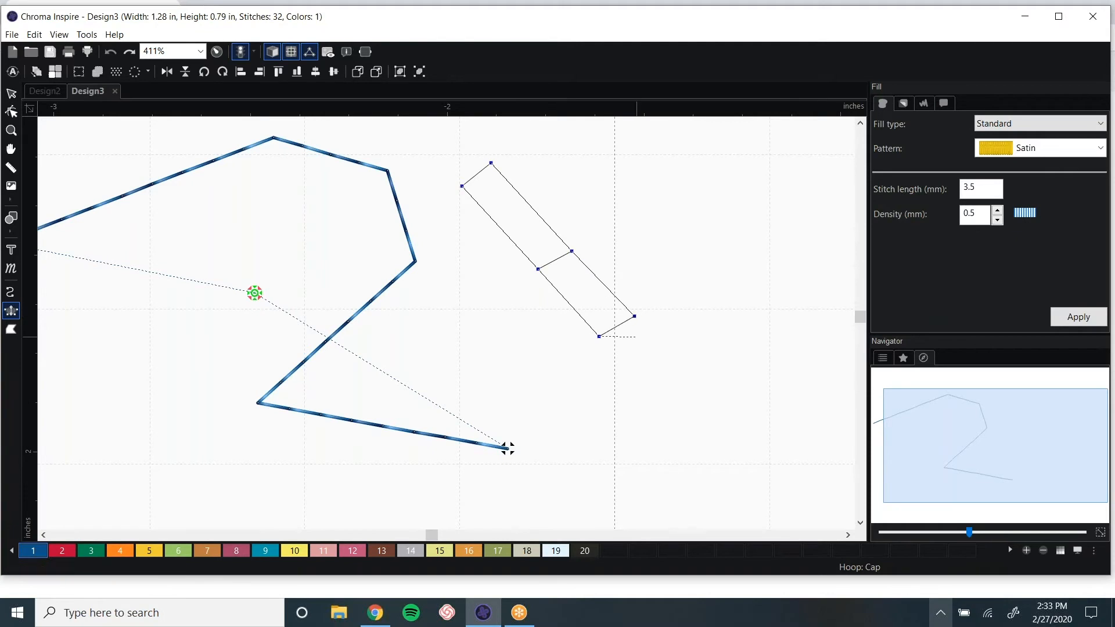
{"action": "left_click", "coordinate": [646, 398]}
{"action": "left_click", "coordinate": [672, 377]}
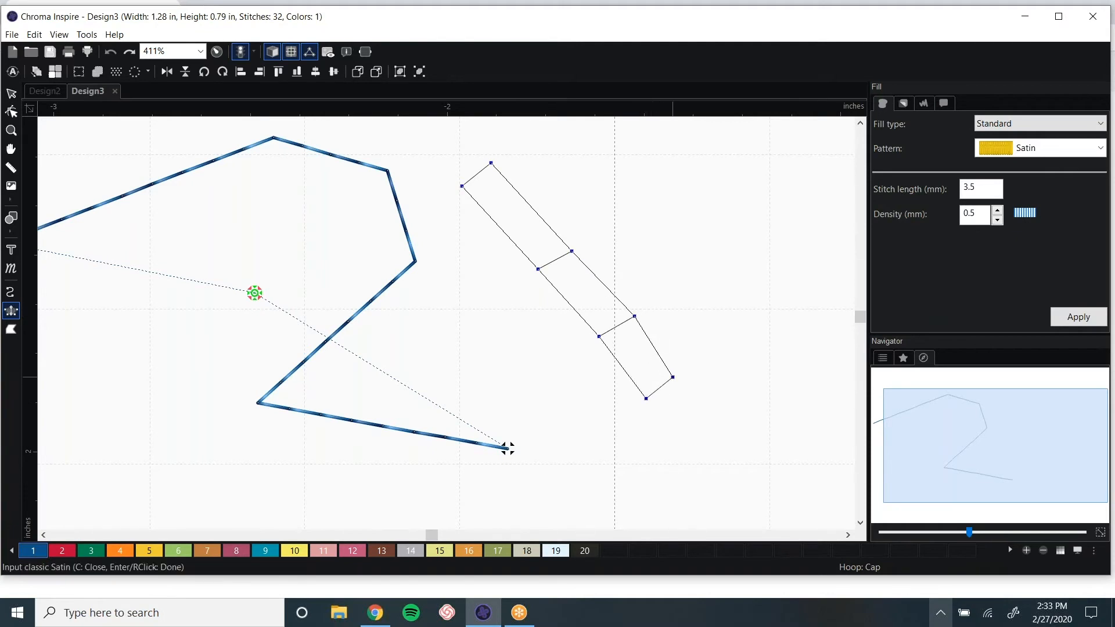
{"action": "key", "text": "Return"}
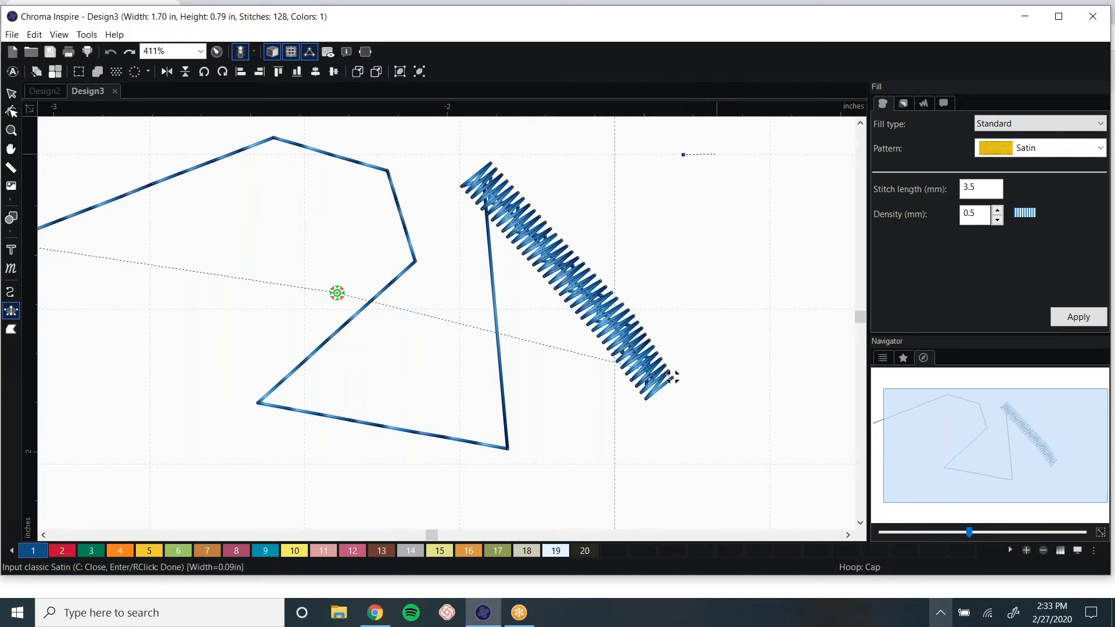
- Draw a nearly vertical Classic Satin column from four edge points, beside the diagonal satin column
{"action": "left_click", "coordinate": [718, 155]}
{"action": "left_click", "coordinate": [704, 460]}
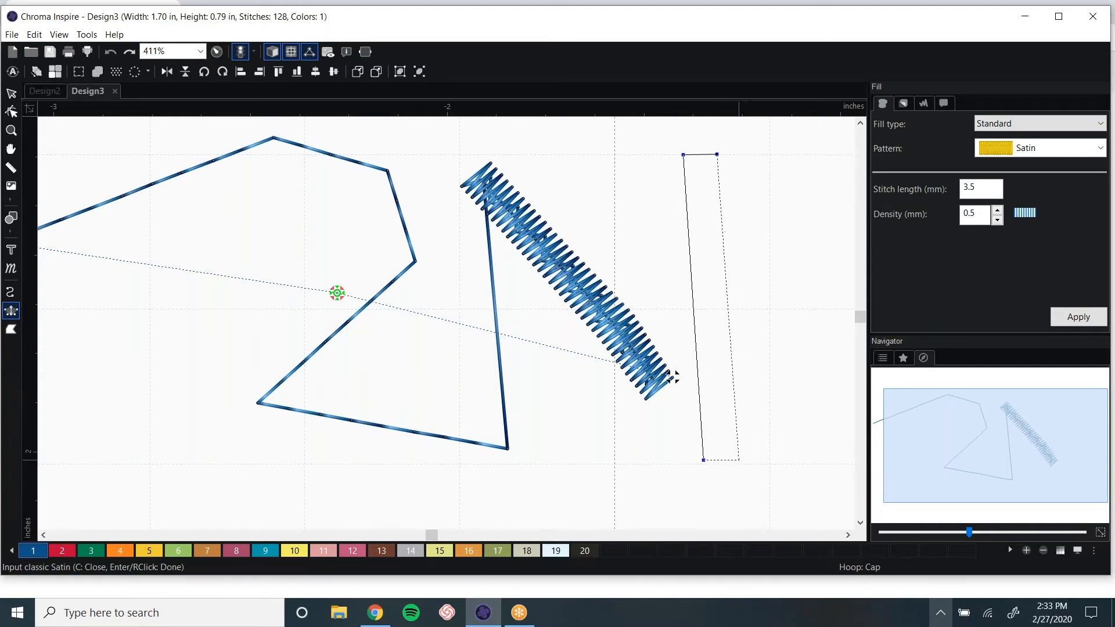
{"action": "key", "text": "Return"}
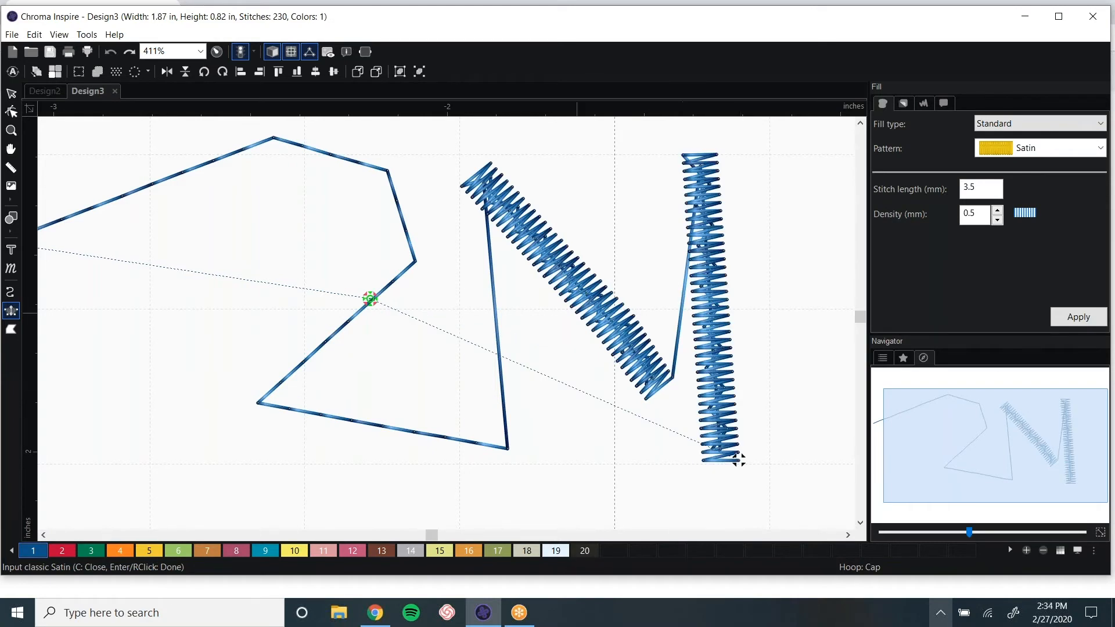
- Draw a large C-shaped Classic Satin column from nine pairs of edge points around the vertical column, and display its outline points
{"action": "scroll", "coordinate": [739, 459], "scroll_direction": "down", "scroll_amount": 4}
{"action": "scroll", "coordinate": [585, 388], "scroll_direction": "down", "scroll_amount": 1}
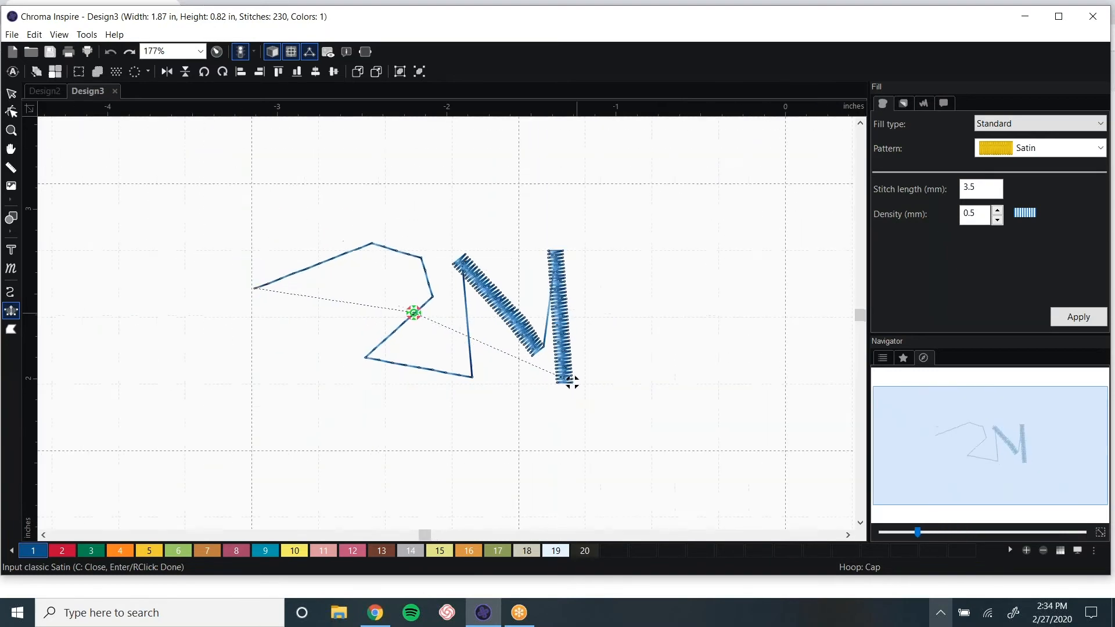
{"action": "left_click", "coordinate": [614, 208]}
{"action": "left_click", "coordinate": [626, 183]}
{"action": "left_click", "coordinate": [663, 227]}
{"action": "left_click", "coordinate": [691, 207]}
{"action": "left_click", "coordinate": [718, 284]}
{"action": "left_click", "coordinate": [746, 273]}
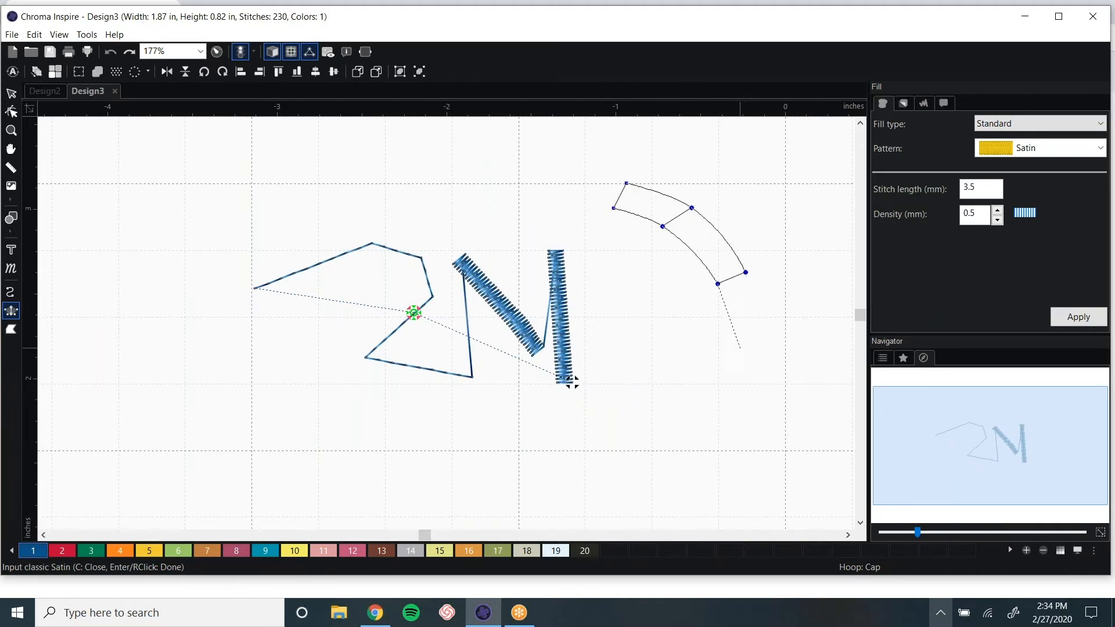
{"action": "left_click", "coordinate": [740, 351]}
{"action": "left_click", "coordinate": [726, 412]}
{"action": "left_click", "coordinate": [764, 429]}
{"action": "left_click", "coordinate": [693, 457]}
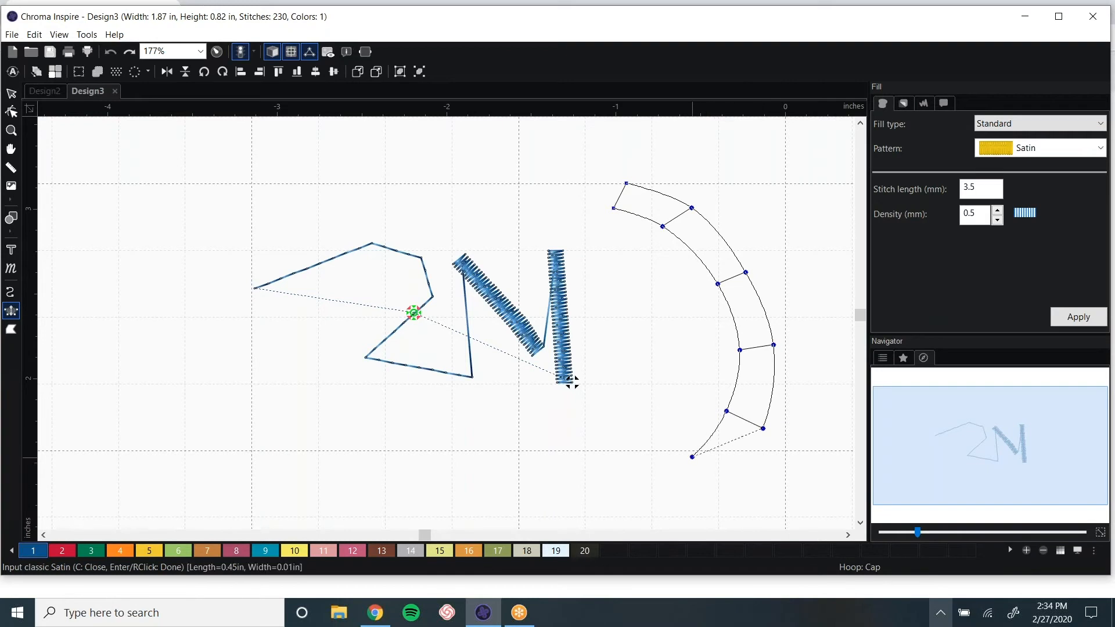
{"action": "left_click", "coordinate": [719, 485]}
{"action": "left_click", "coordinate": [643, 483]}
{"action": "left_click", "coordinate": [653, 515]}
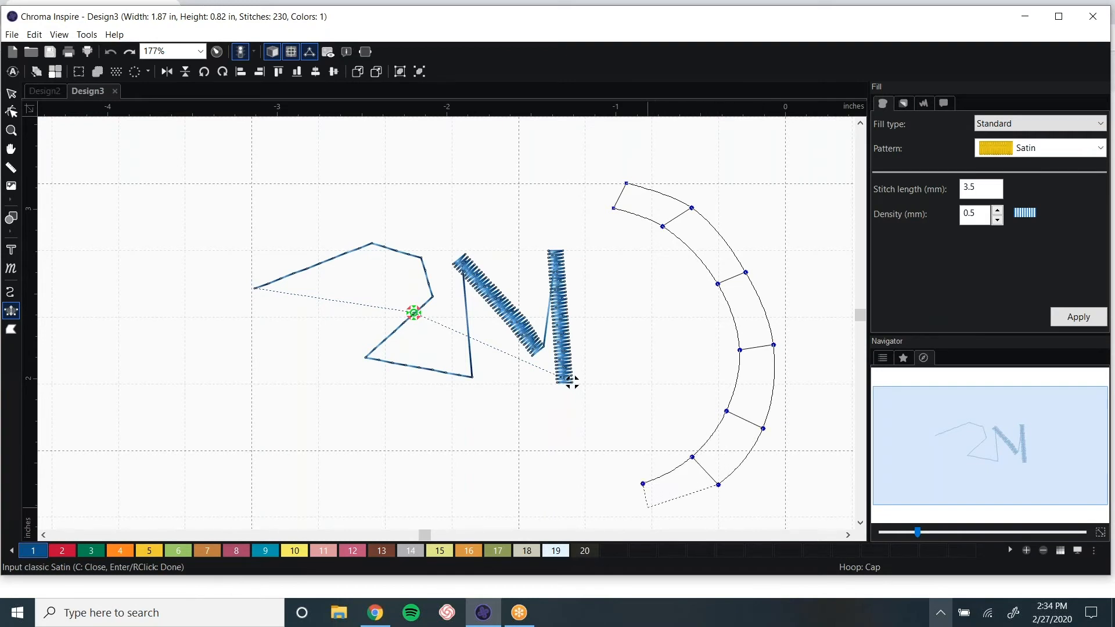
{"action": "left_click", "coordinate": [586, 479]}
{"action": "left_click", "coordinate": [562, 510]}
{"action": "left_click", "coordinate": [546, 442]}
{"action": "left_click", "coordinate": [501, 454]}
{"action": "key", "text": "Return"}
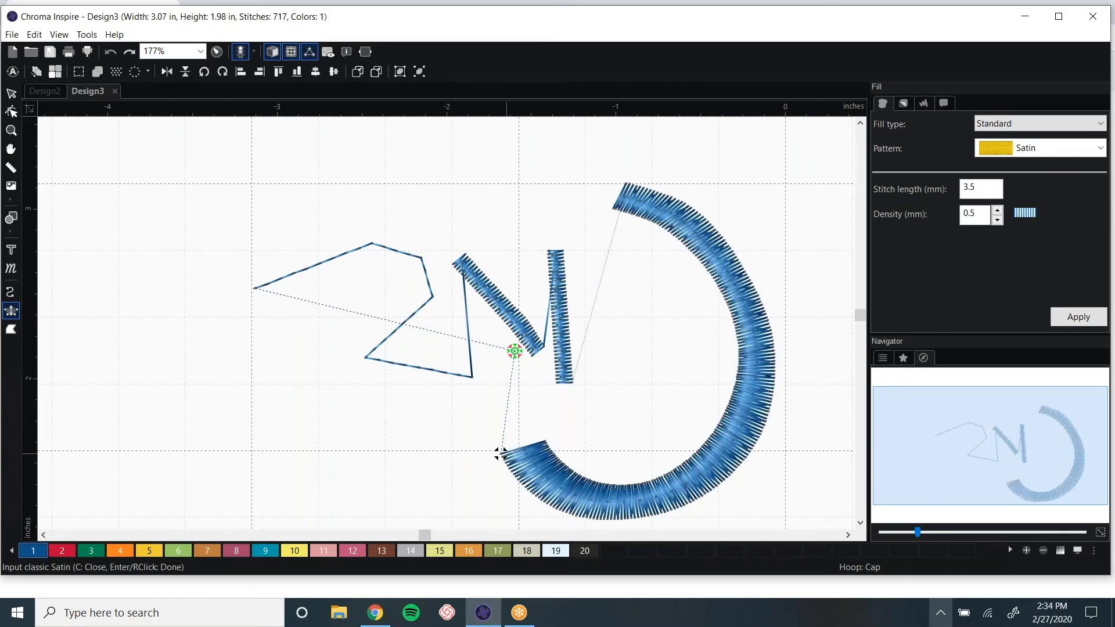
{"action": "left_click", "coordinate": [11, 111]}
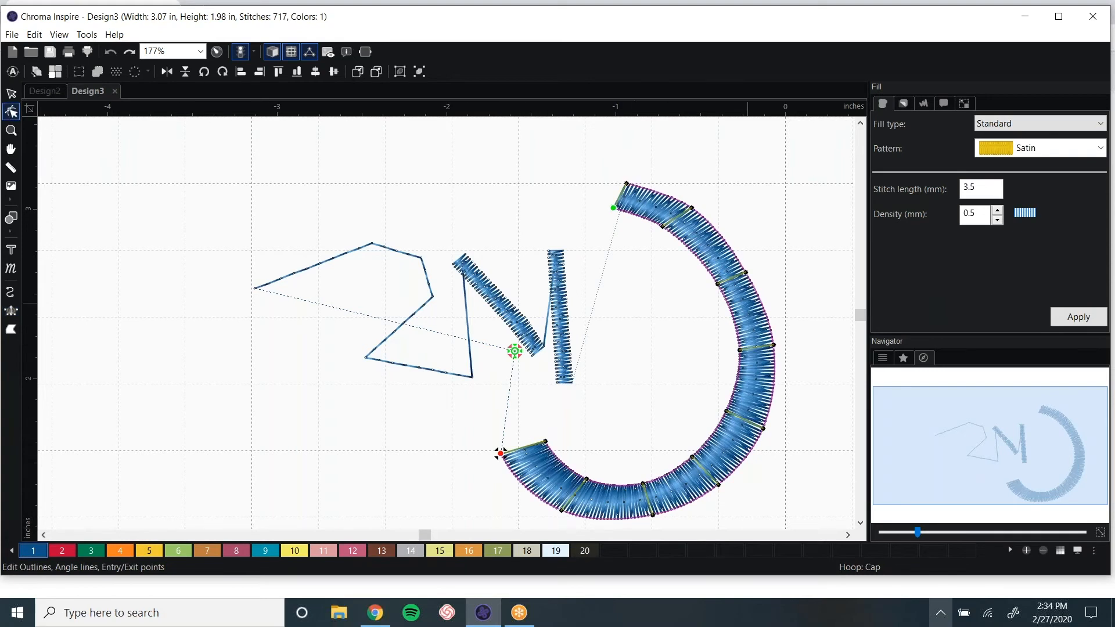
{"action": "left_click", "coordinate": [12, 112]}
- Draw a closed six-corner Complex Fill shape with the Tatami pattern, overlapping the run path
{"action": "left_click", "coordinate": [11, 329]}
{"action": "left_click", "coordinate": [148, 147]}
{"action": "left_click", "coordinate": [375, 147]}
{"action": "left_click", "coordinate": [380, 475]}
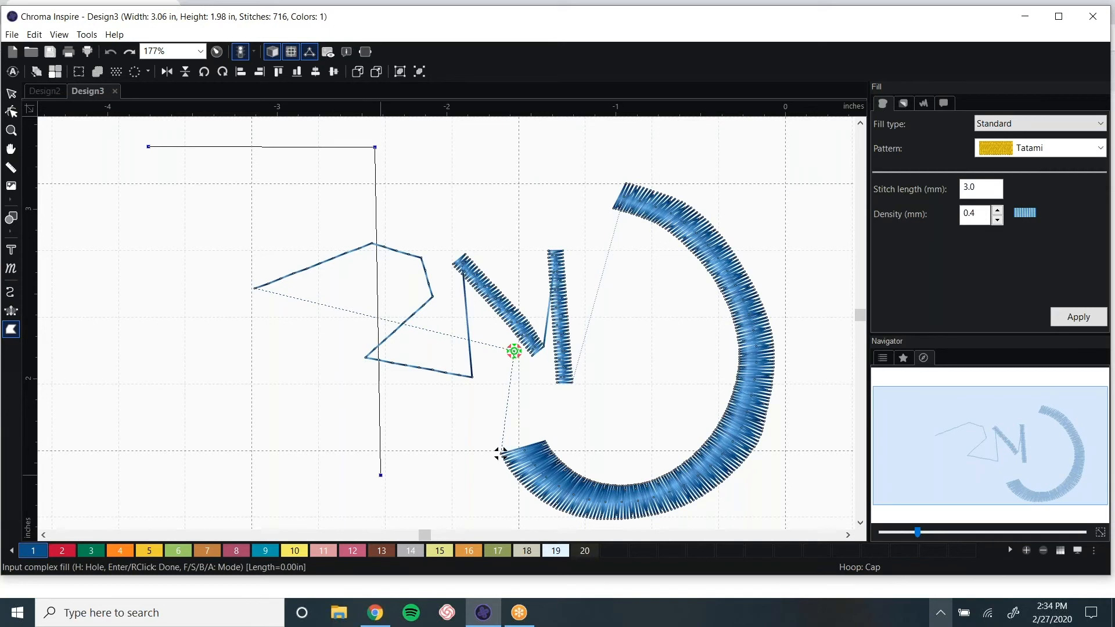
{"action": "left_click", "coordinate": [65, 479]}
{"action": "left_click", "coordinate": [282, 241]}
{"action": "left_click", "coordinate": [87, 212]}
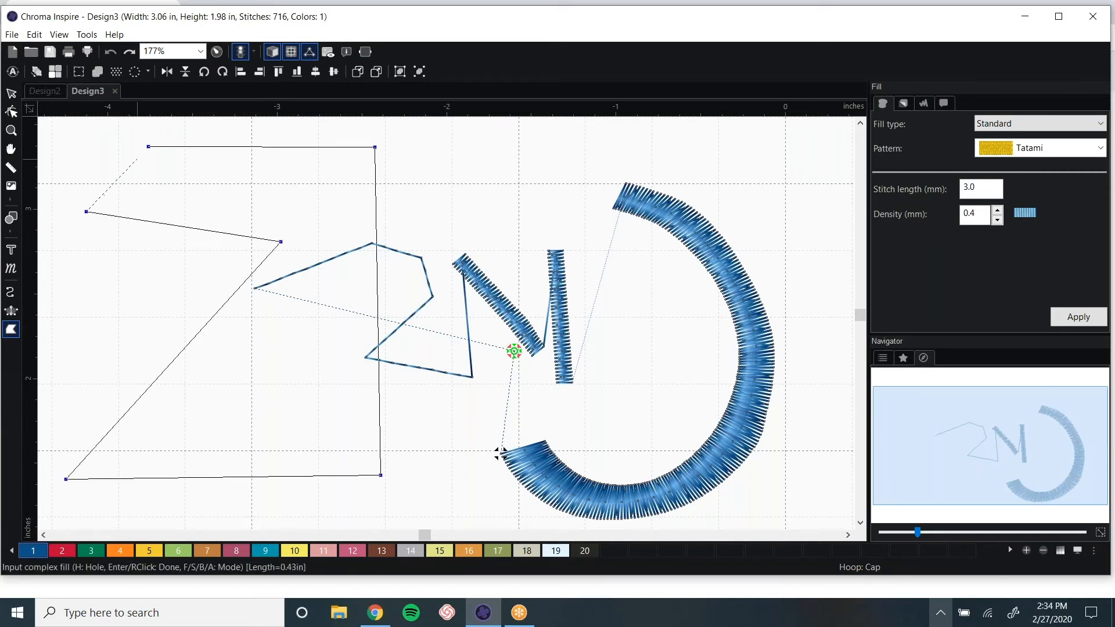
{"action": "left_click", "coordinate": [149, 147]}
{"action": "key", "text": "Return"}
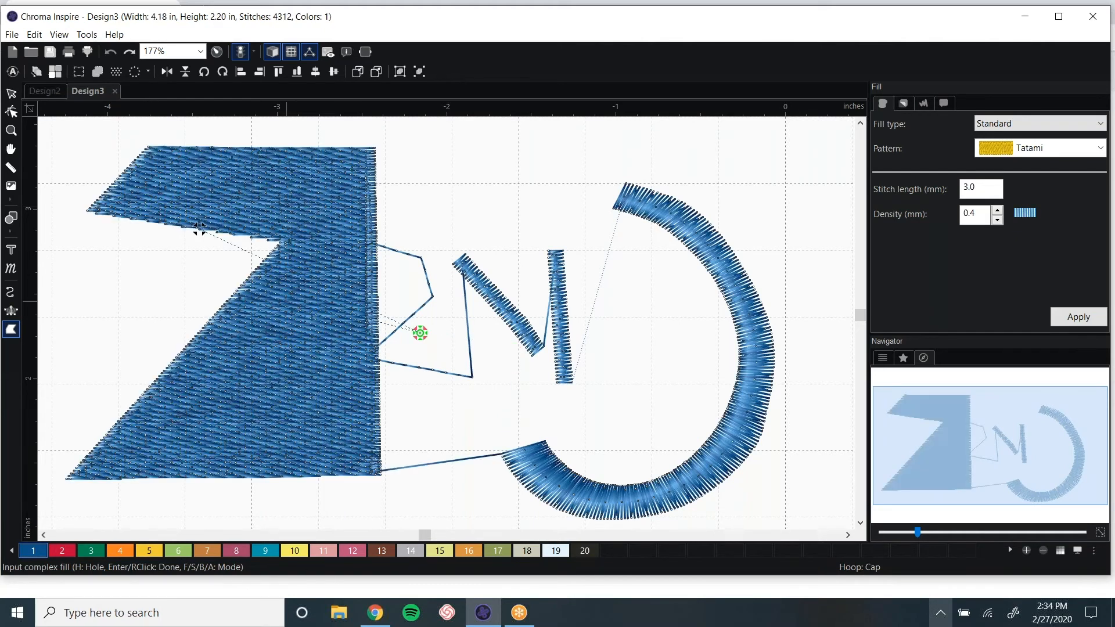
- Reshape the Complex Fill by pulling its upper-right corner outward and bending its right edge inward into a curve
{"action": "left_click", "coordinate": [11, 112]}
{"action": "left_click", "coordinate": [269, 261]}
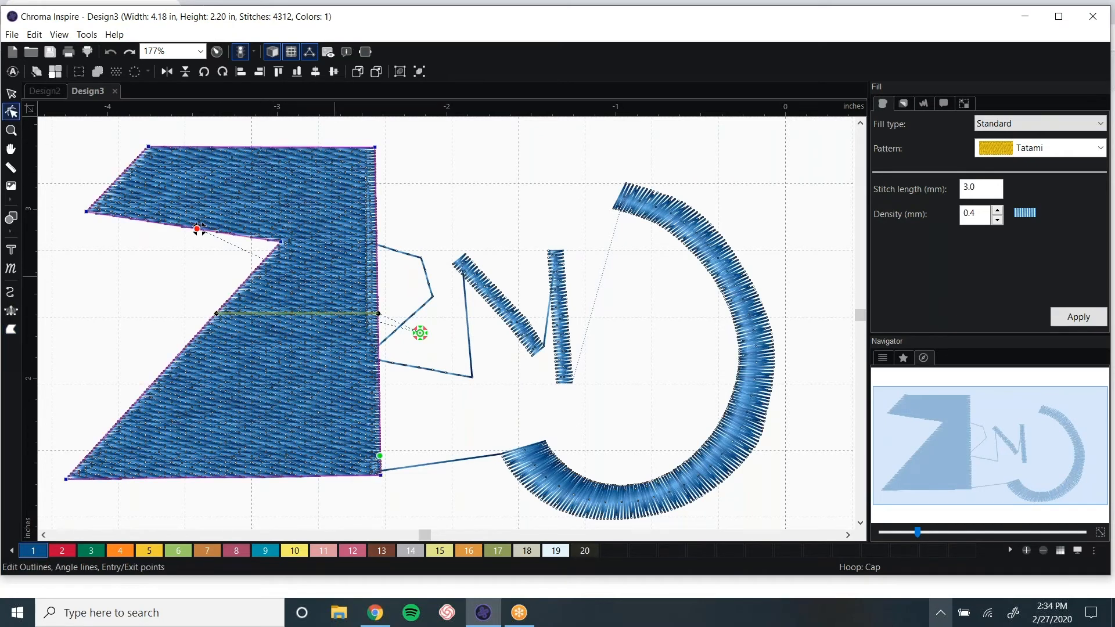
{"action": "left_click_drag", "start_coordinate": [375, 147], "coordinate": [547, 142]}
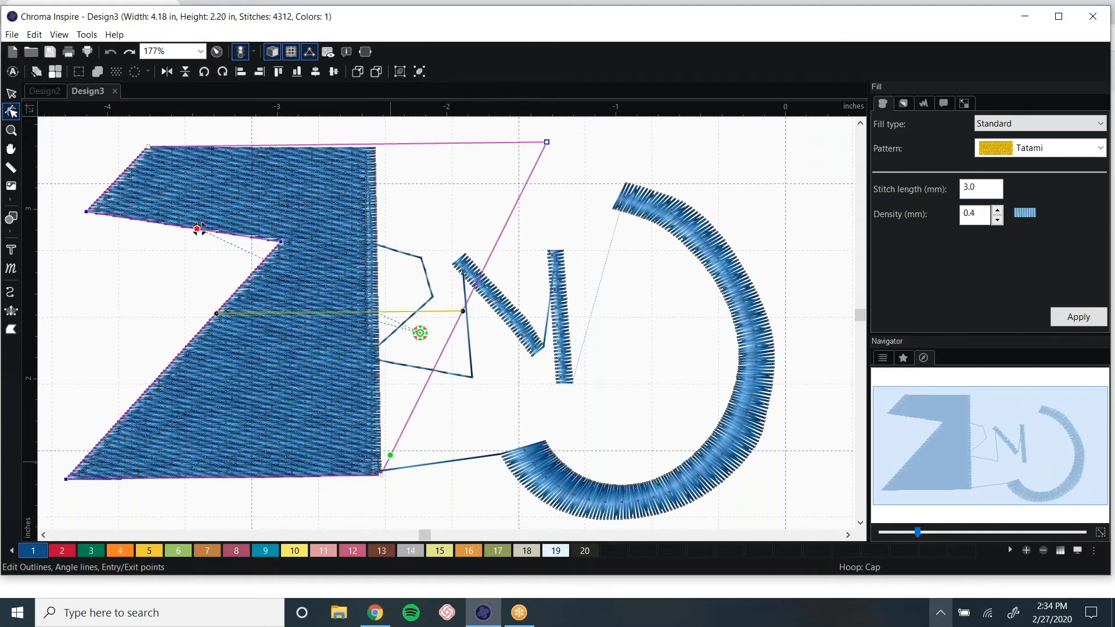
{"action": "left_click_drag", "start_coordinate": [451, 334], "coordinate": [408, 273]}
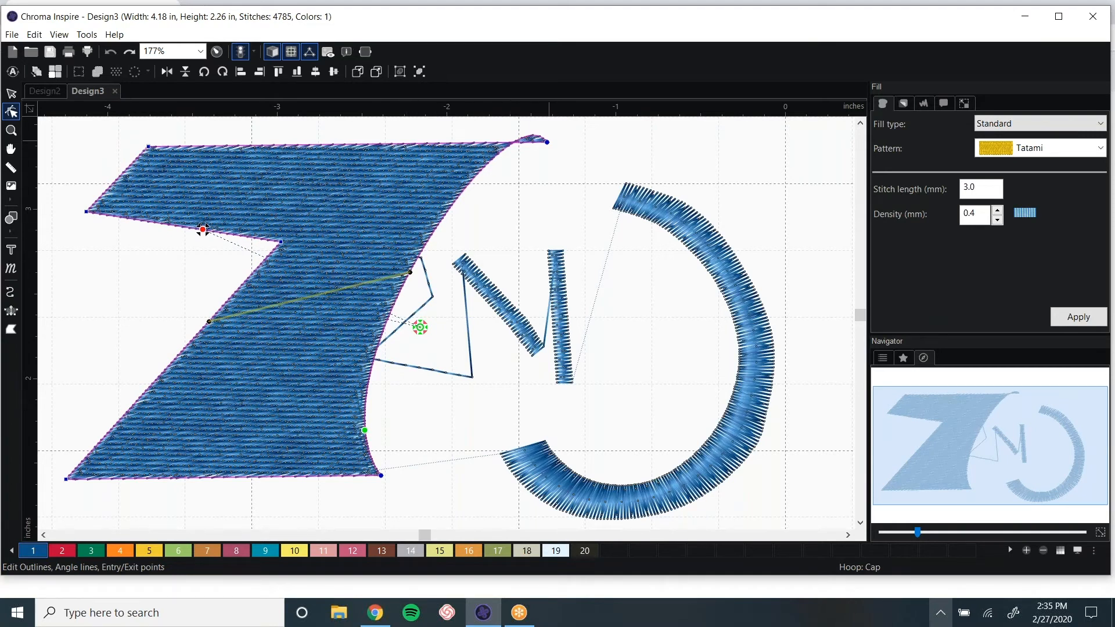
{"action": "left_click_drag", "start_coordinate": [547, 142], "coordinate": [584, 141]}
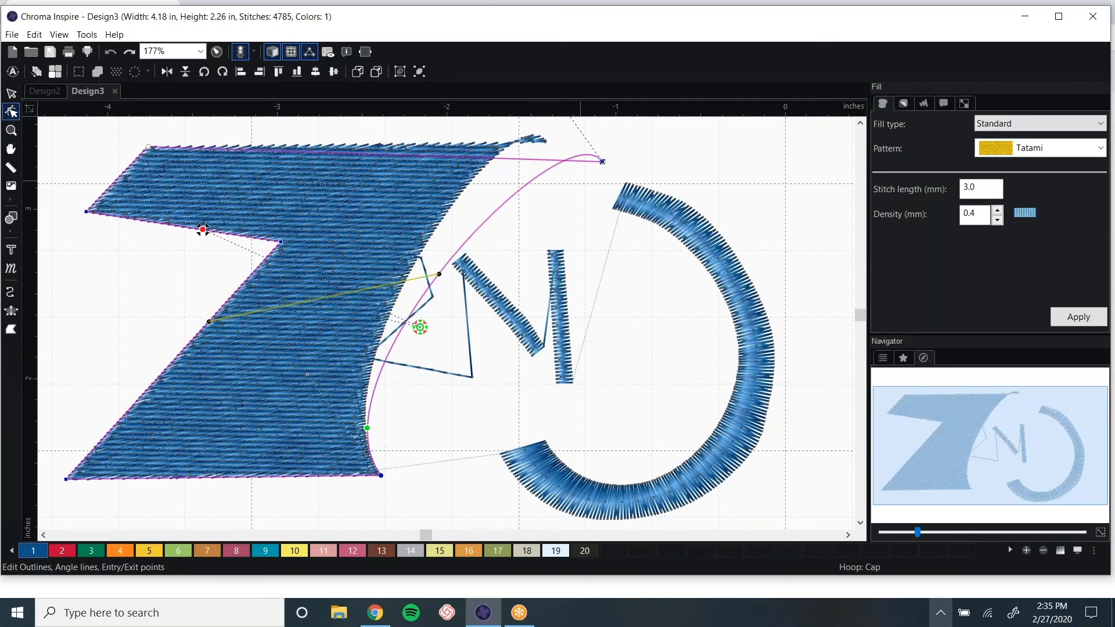
{"action": "scroll", "coordinate": [203, 230], "scroll_direction": "down", "scroll_amount": 2}
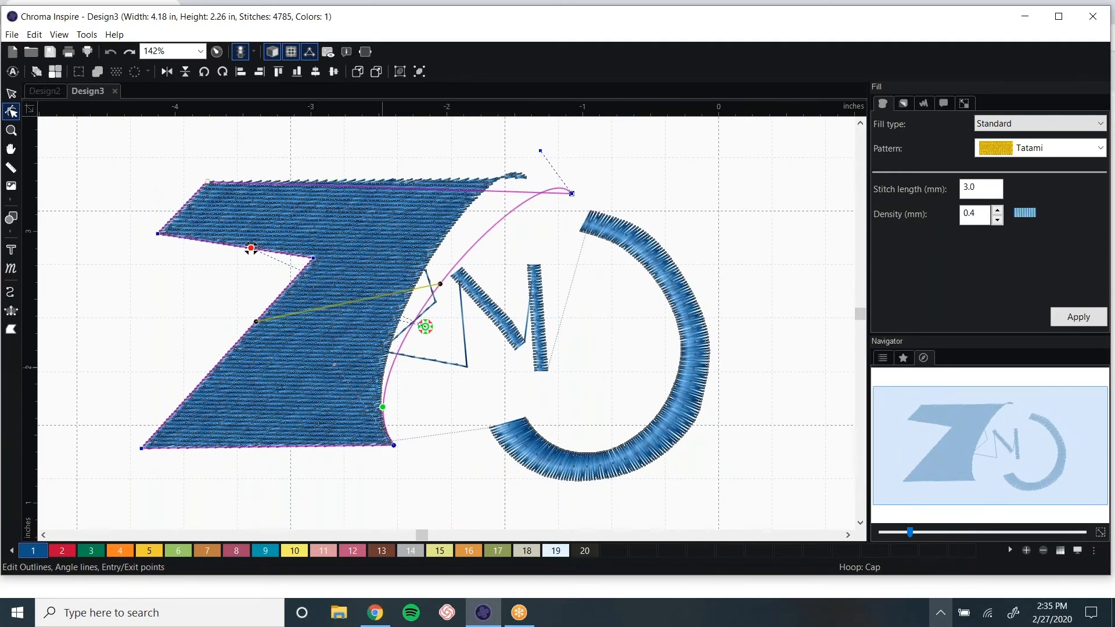
{"action": "scroll", "coordinate": [447, 323], "scroll_direction": "up", "scroll_amount": 2}
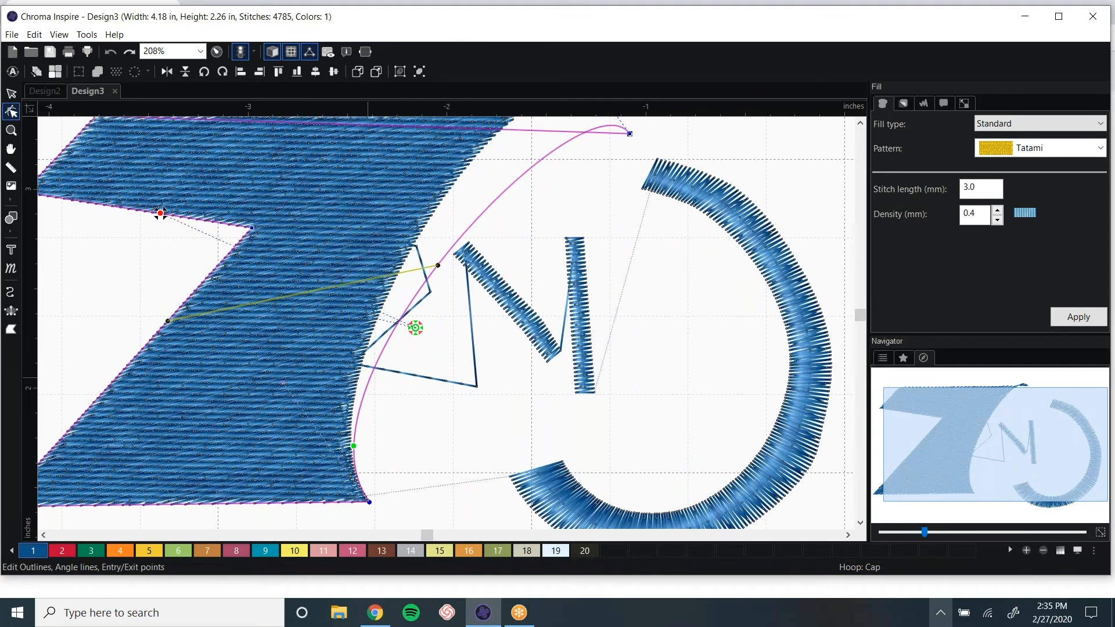
- Add a point on the fill shape's curved right edge, move it outward, and level its curve handle
{"action": "right_click", "coordinate": [517, 180]}
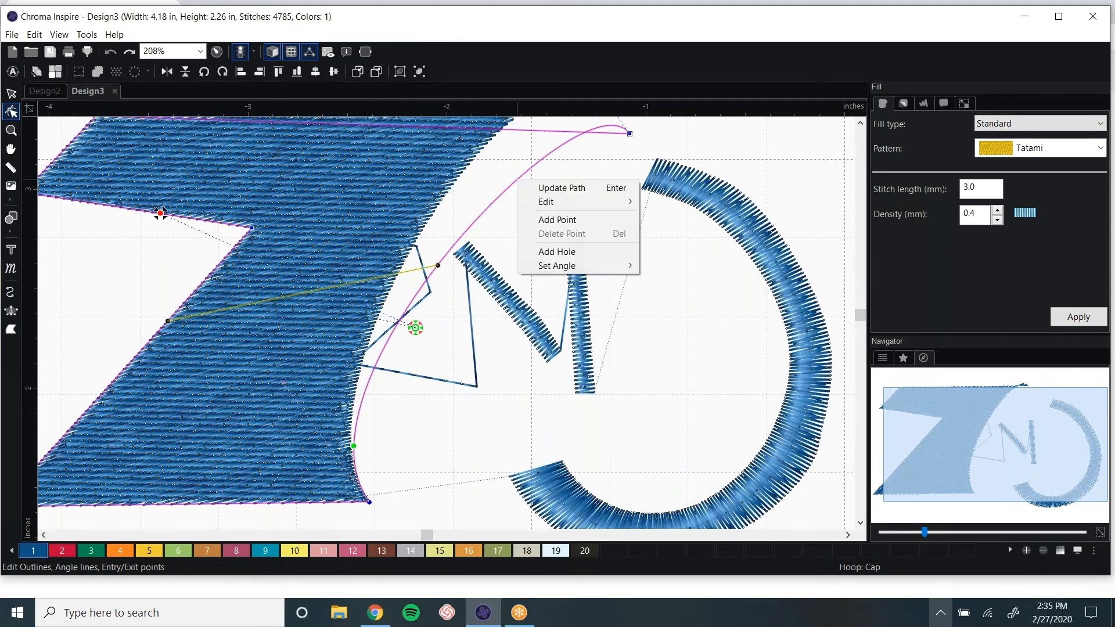
{"action": "left_click", "coordinate": [550, 220]}
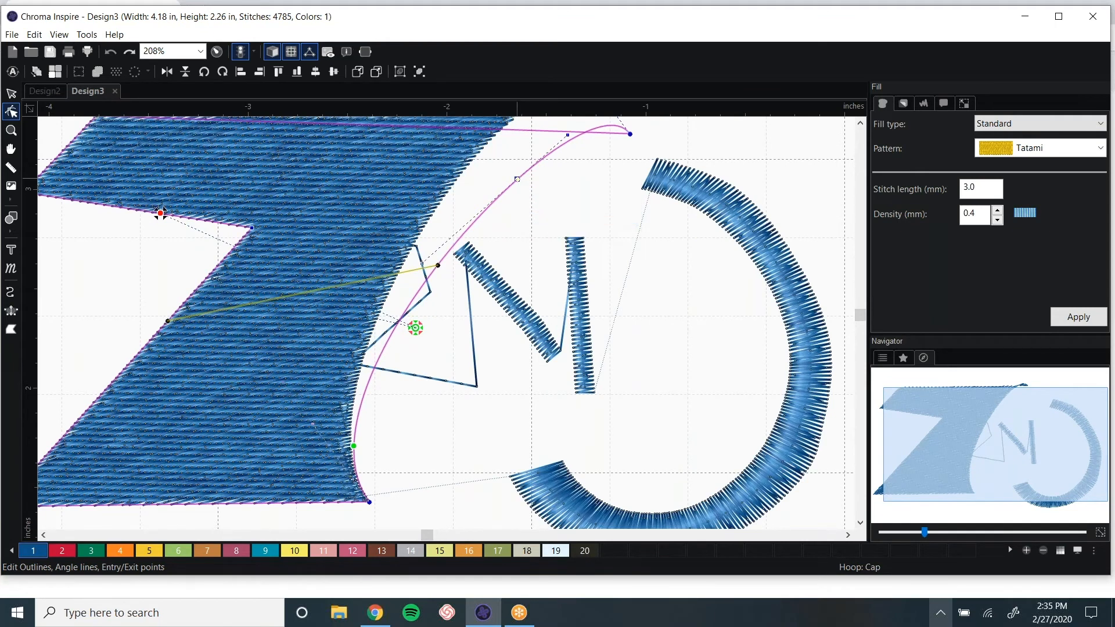
{"action": "left_click_drag", "start_coordinate": [518, 179], "coordinate": [532, 228]}
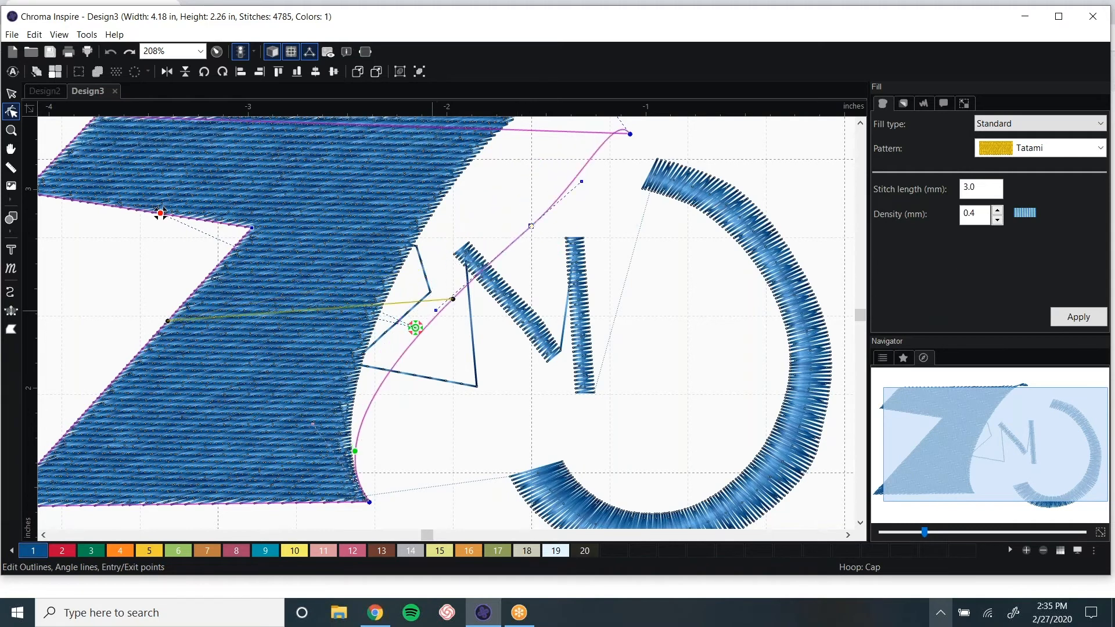
{"action": "left_click_drag", "start_coordinate": [436, 310], "coordinate": [431, 221]}
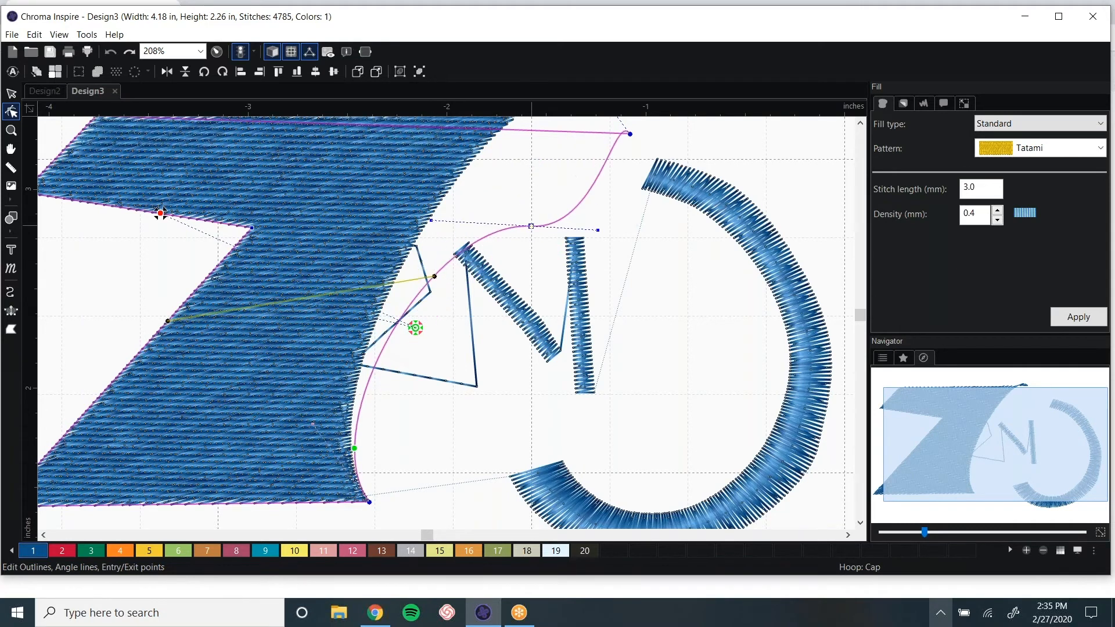
- Add another point on the curve below the upper-right corner, steepen its handle, and update the fill path
{"action": "right_click", "coordinate": [593, 182]}
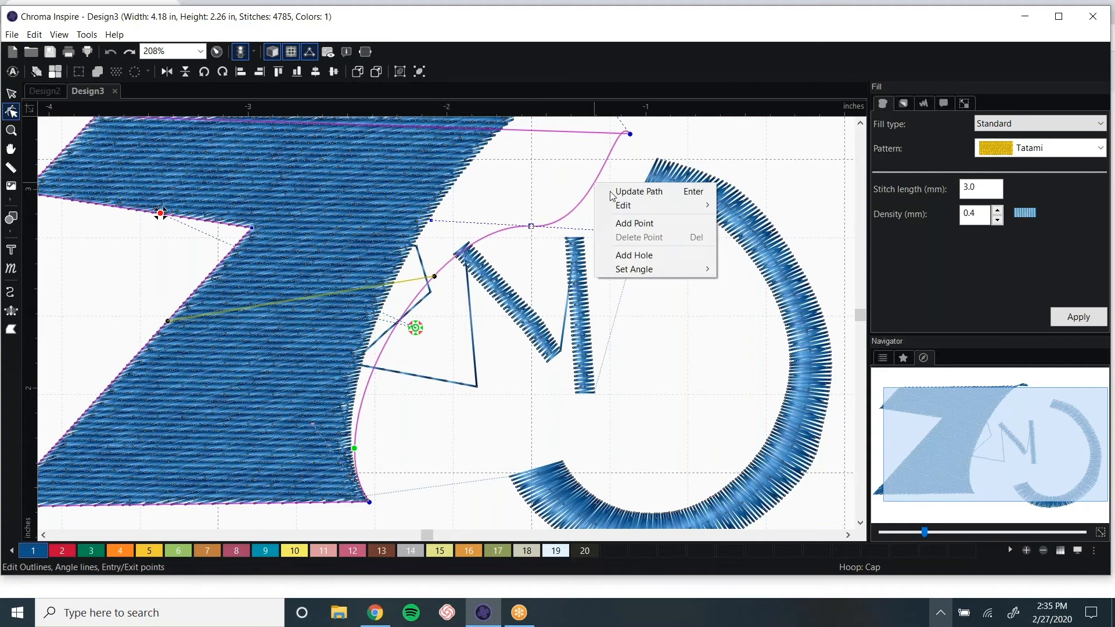
{"action": "left_click", "coordinate": [638, 221]}
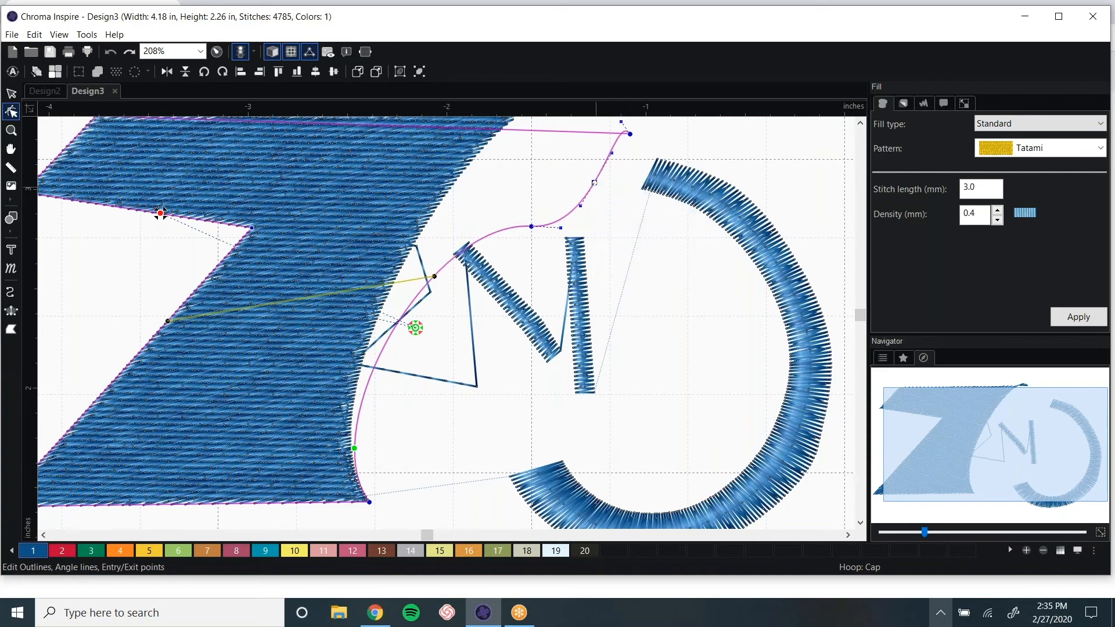
{"action": "left_click_drag", "start_coordinate": [581, 206], "coordinate": [603, 217]}
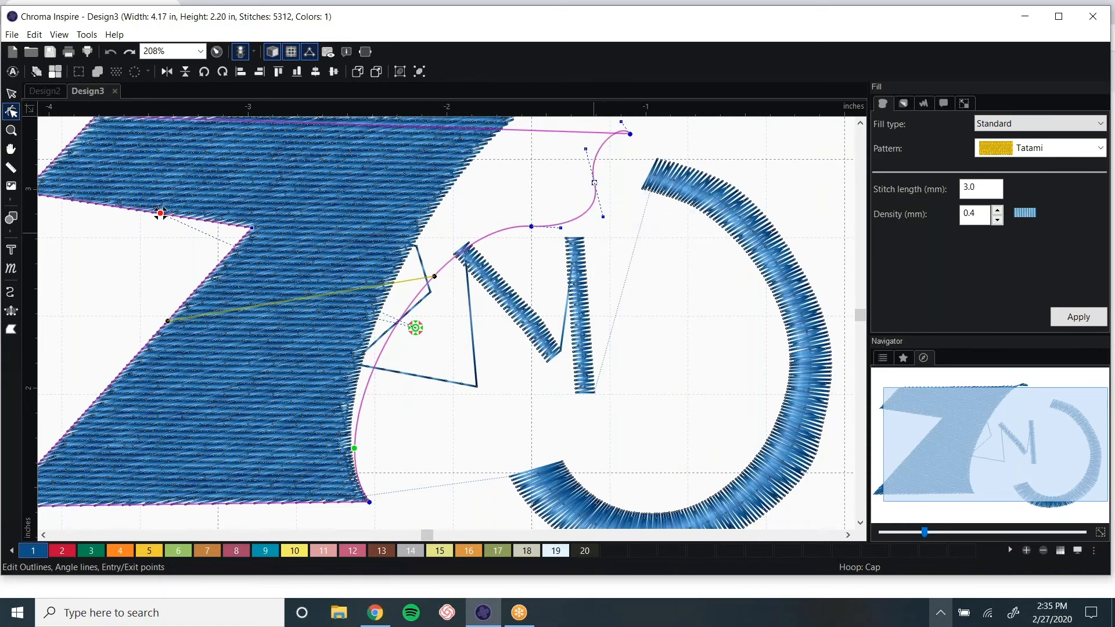
{"action": "scroll", "coordinate": [591, 229], "scroll_direction": "down", "scroll_amount": 2}
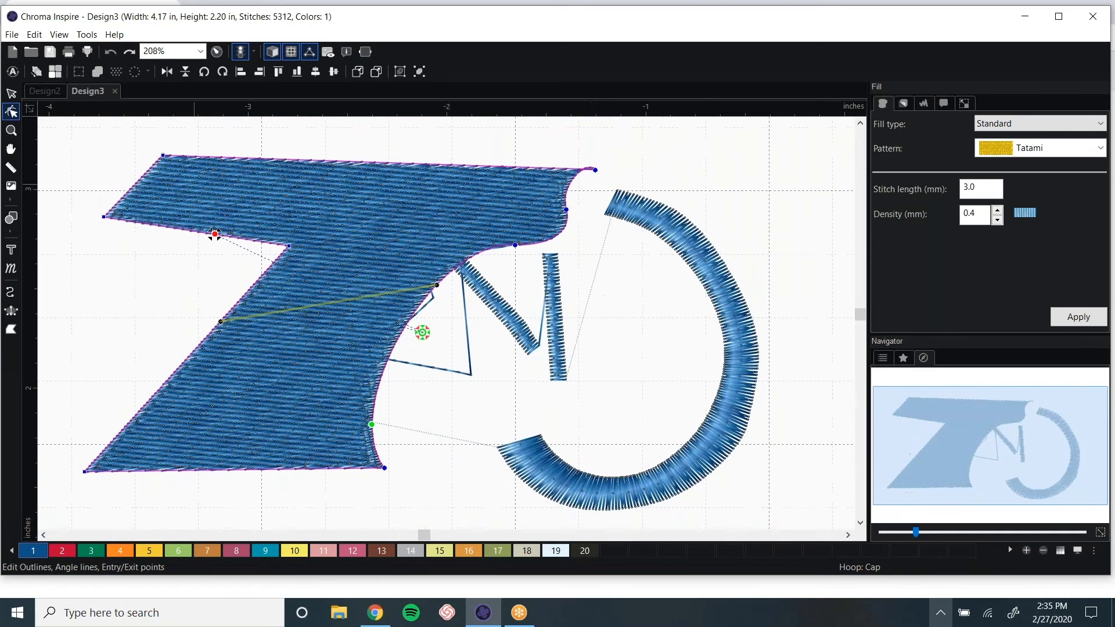
- Select all five stitch objects in the design and delete them
{"action": "left_click", "coordinate": [11, 93]}
{"action": "left_click_drag", "start_coordinate": [83, 127], "coordinate": [790, 521]}
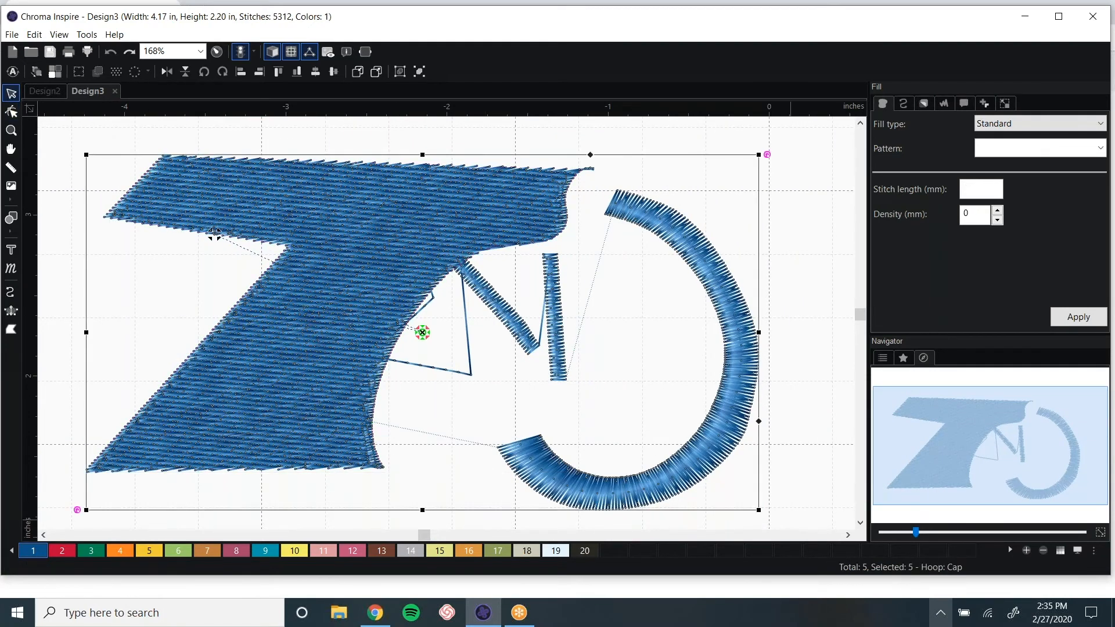
{"action": "key", "text": "Delete"}
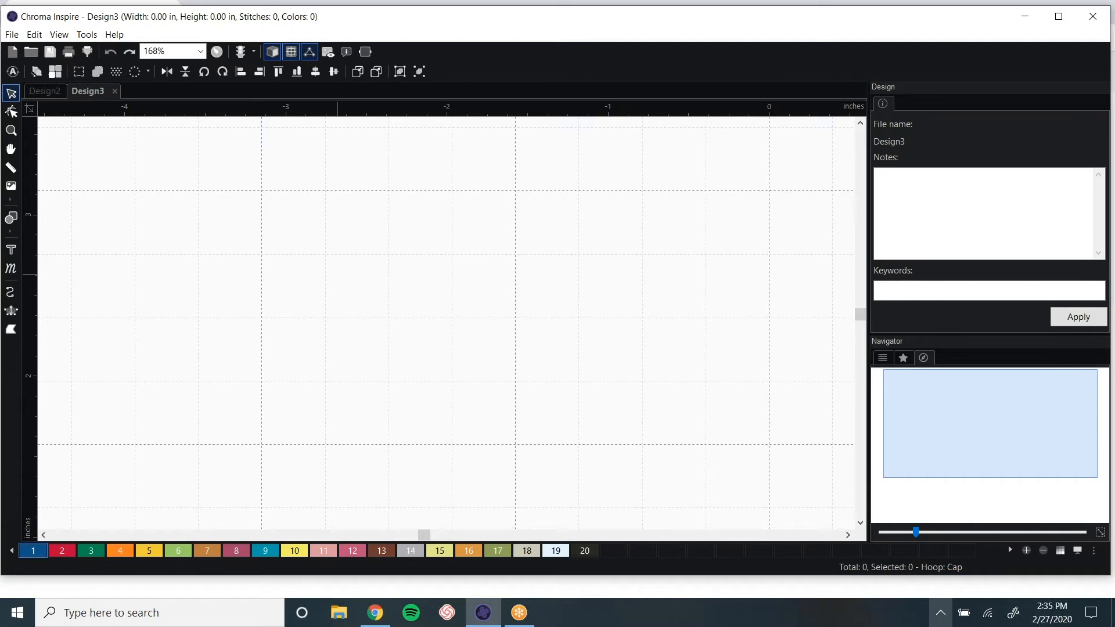
- Load the Fruit Basket JPG from the Desktop as the design's backdrop
{"action": "left_click", "coordinate": [12, 35]}
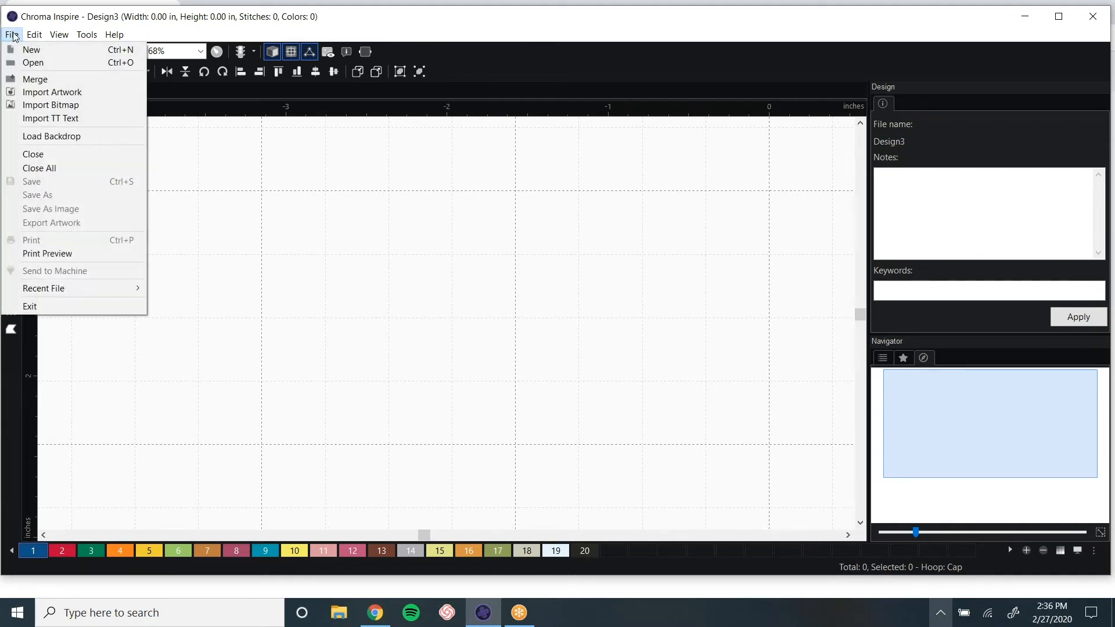
{"action": "left_click", "coordinate": [12, 35]}
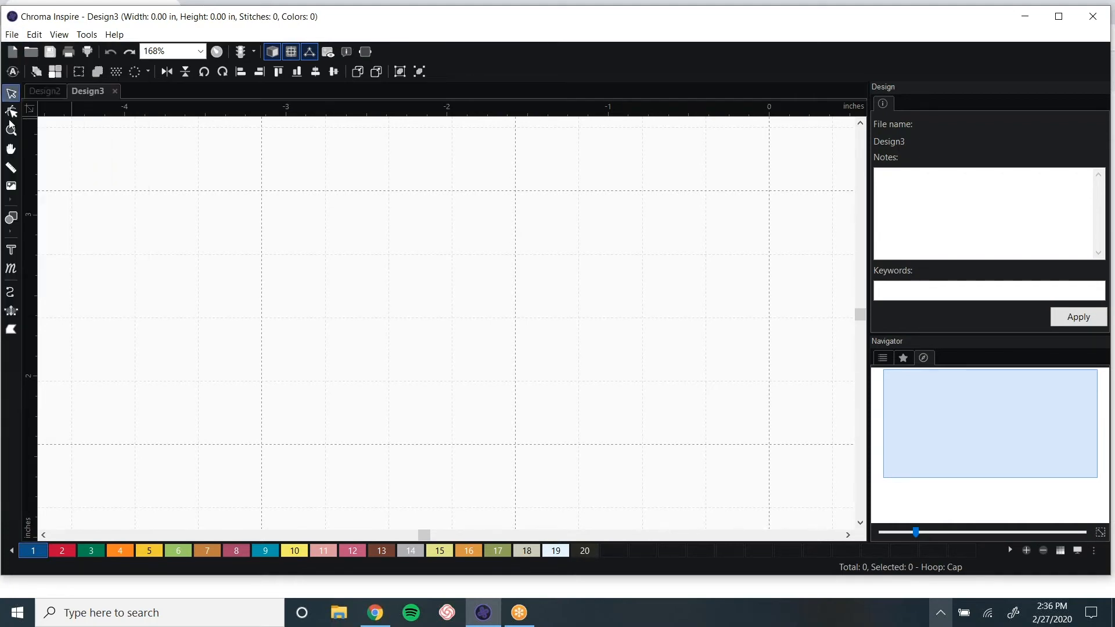
{"action": "left_click", "coordinate": [11, 186]}
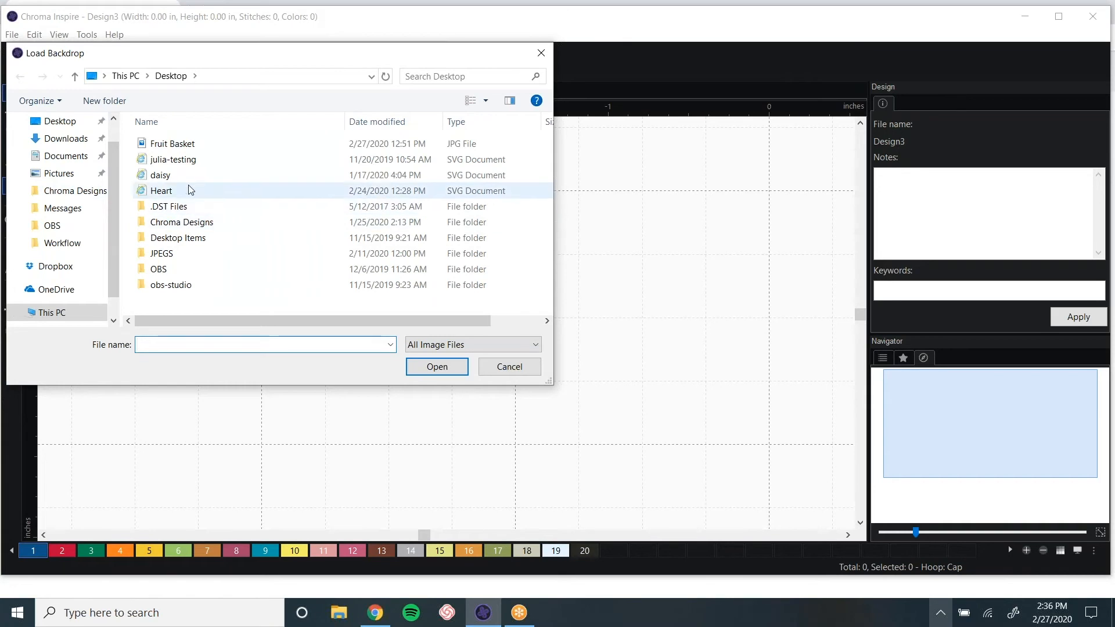
{"action": "left_click", "coordinate": [182, 145]}
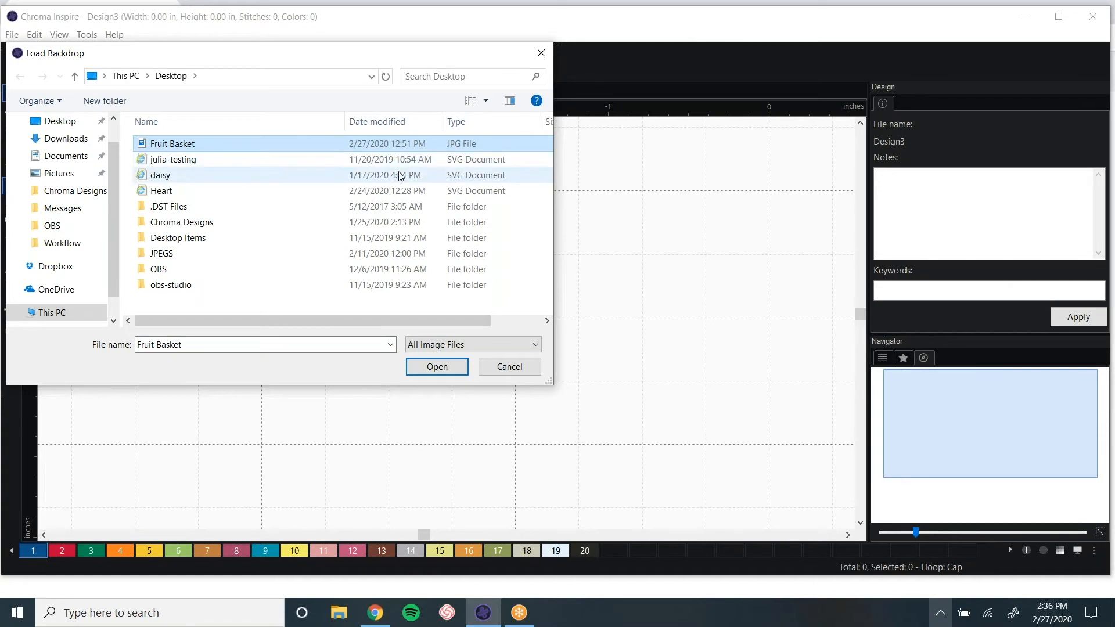
{"action": "left_click", "coordinate": [443, 371]}
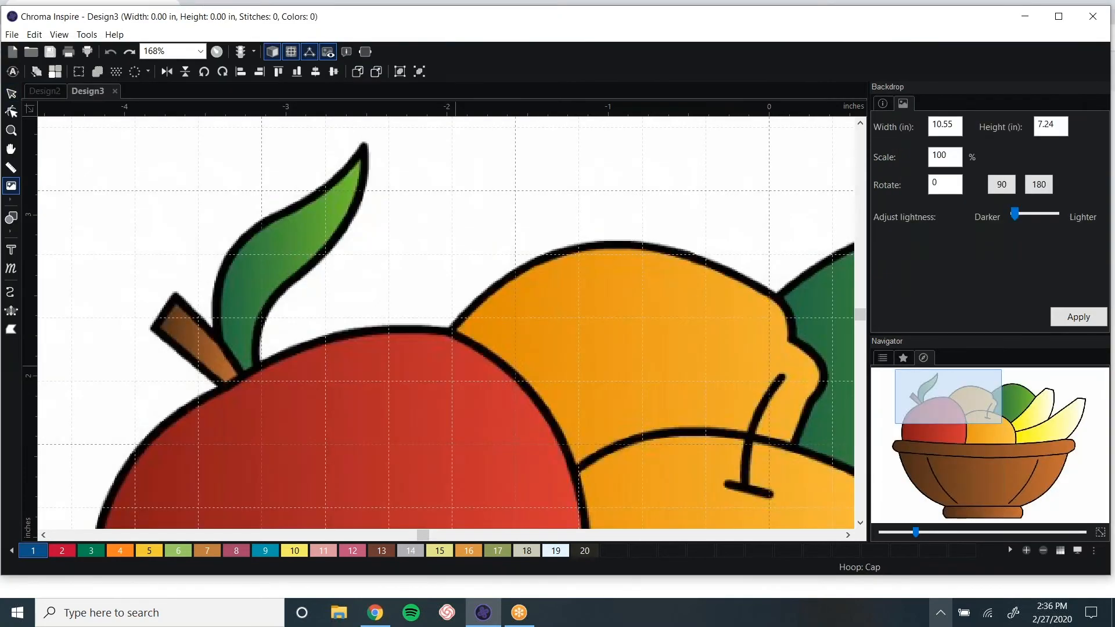
- Resize the fruit basket backdrop to 5 inches wide and return to object selection
{"action": "scroll", "coordinate": [456, 366], "scroll_direction": "down", "scroll_amount": 6}
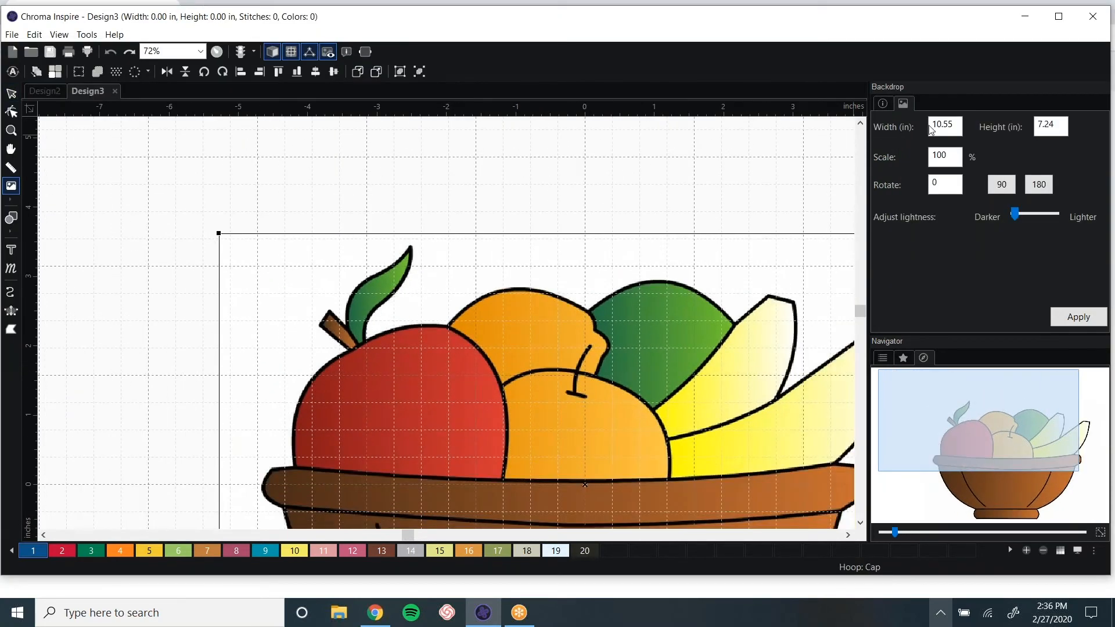
{"action": "left_click_drag", "start_coordinate": [956, 126], "coordinate": [892, 130]}
{"action": "type", "text": "5"}
{"action": "left_click", "coordinate": [1091, 319]}
{"action": "scroll", "coordinate": [702, 243], "scroll_direction": "down", "scroll_amount": 2}
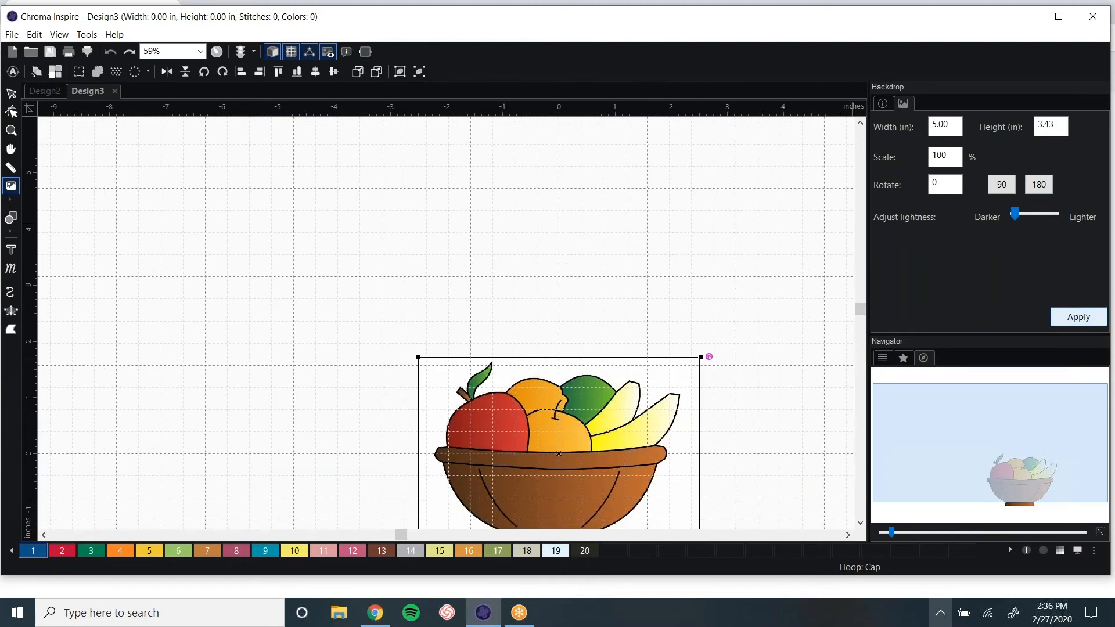
{"action": "left_click", "coordinate": [13, 94]}
{"action": "key", "text": "space"}
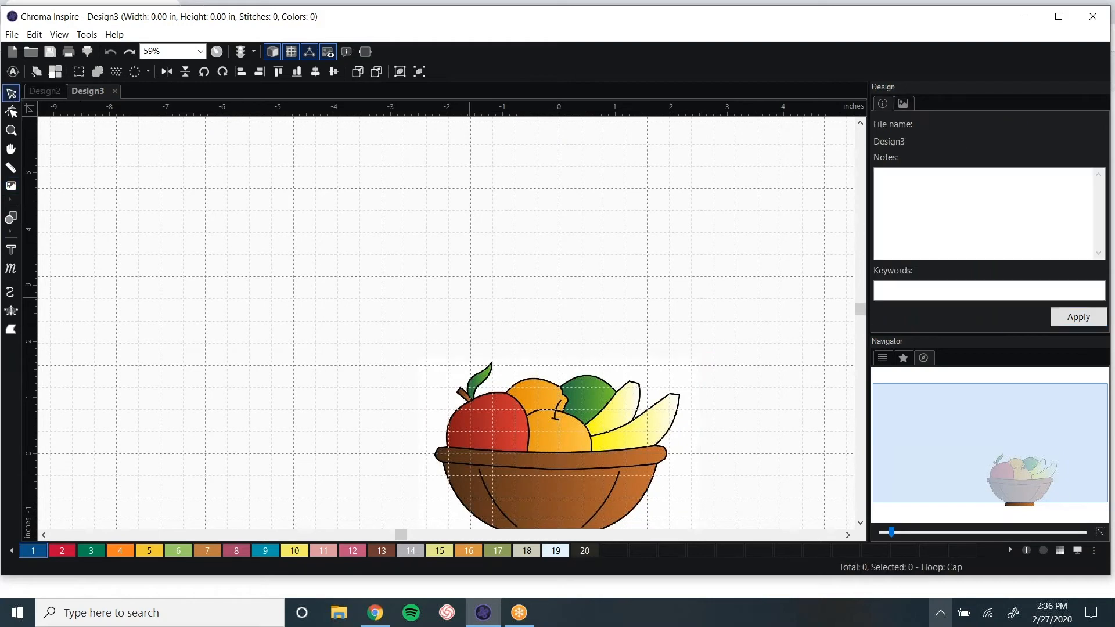
- Switch the design's navigator display to the sequence list beside the fruit basket backdrop
{"action": "left_click_drag", "start_coordinate": [544, 313], "coordinate": [380, 162]}
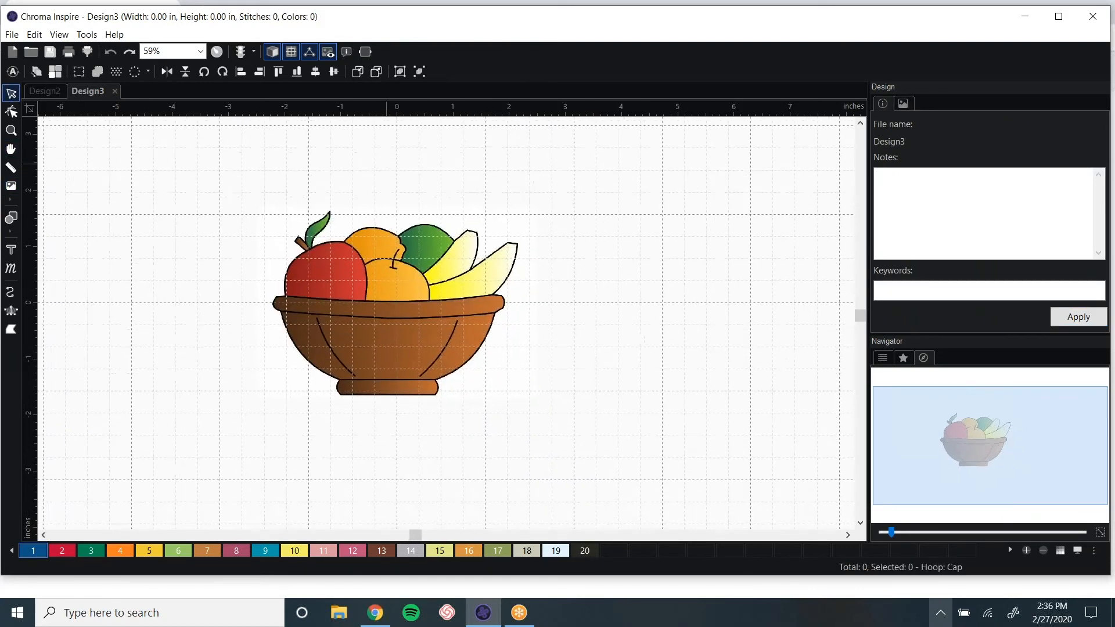
{"action": "scroll", "coordinate": [408, 165], "scroll_direction": "up", "scroll_amount": 3}
{"action": "scroll", "coordinate": [408, 166], "scroll_direction": "up", "scroll_amount": 2}
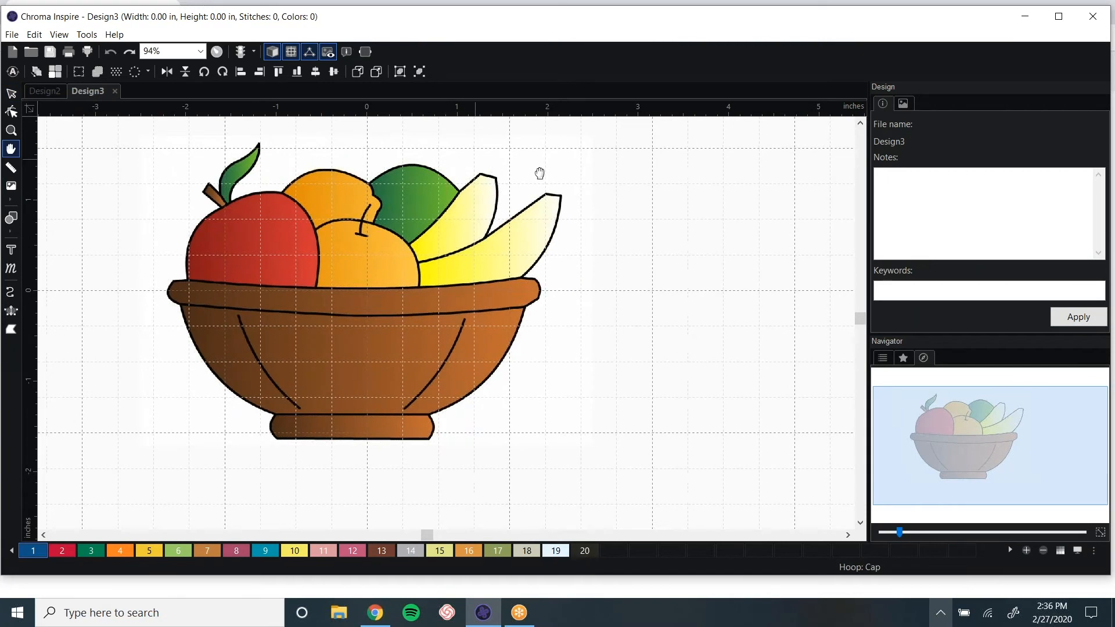
{"action": "scroll", "coordinate": [440, 324], "scroll_direction": "up", "scroll_amount": 1}
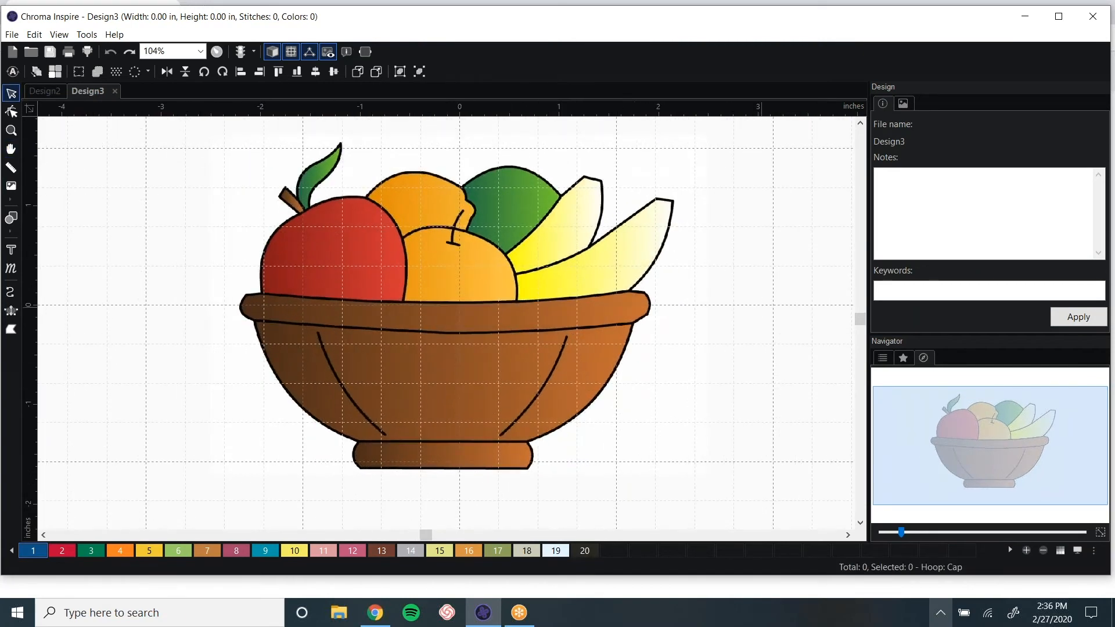
{"action": "left_click", "coordinate": [884, 358]}
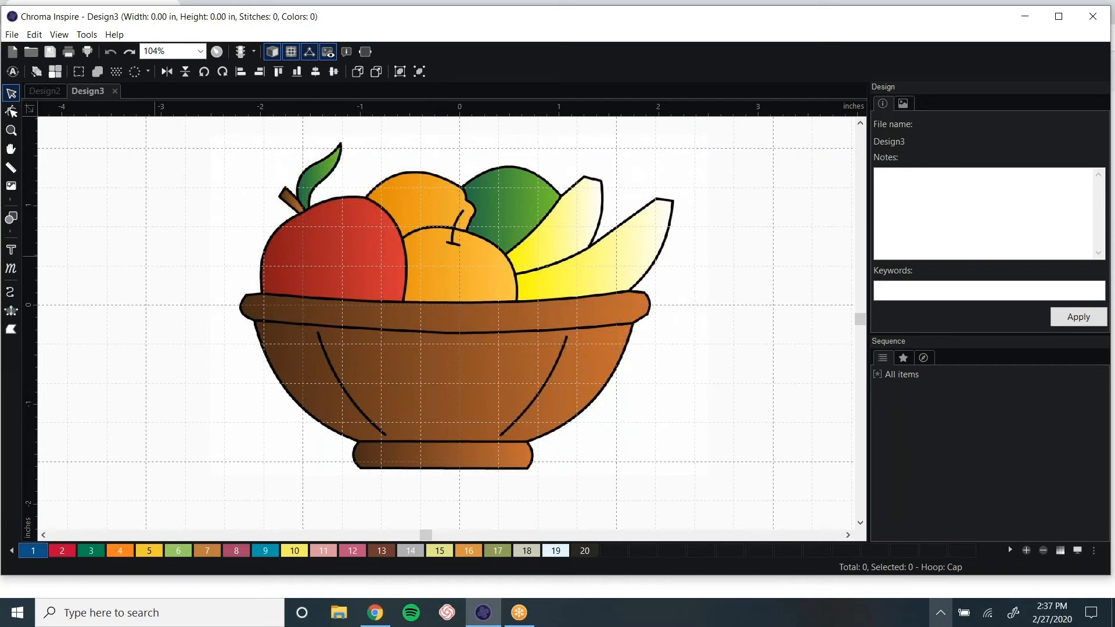
- Create a new design and load the Fruit Basket JPG from the Desktop into the Auto digitizer Wizard
{"action": "left_click", "coordinate": [11, 34]}
{"action": "left_click", "coordinate": [23, 49]}
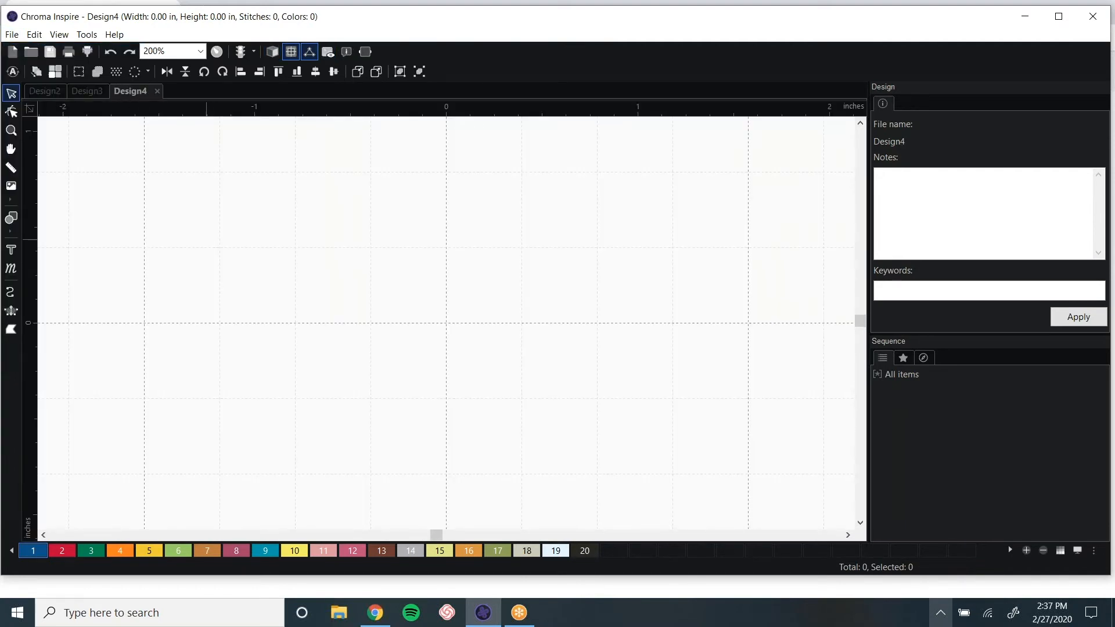
{"action": "left_click", "coordinate": [13, 72]}
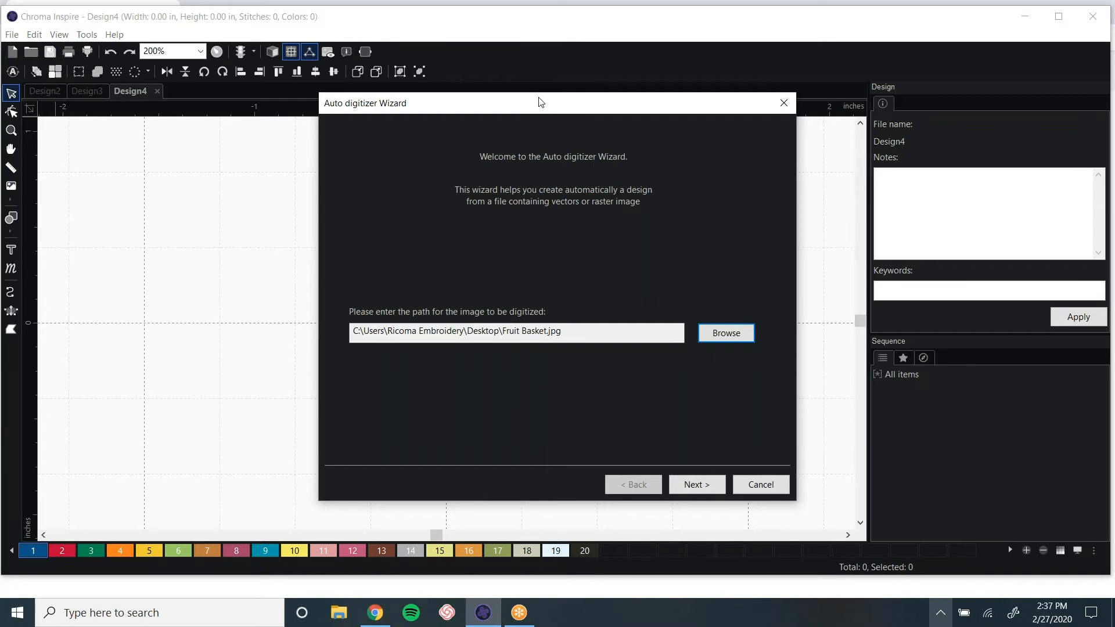
{"action": "left_click_drag", "start_coordinate": [560, 110], "coordinate": [504, 88]}
{"action": "left_click", "coordinate": [668, 314]}
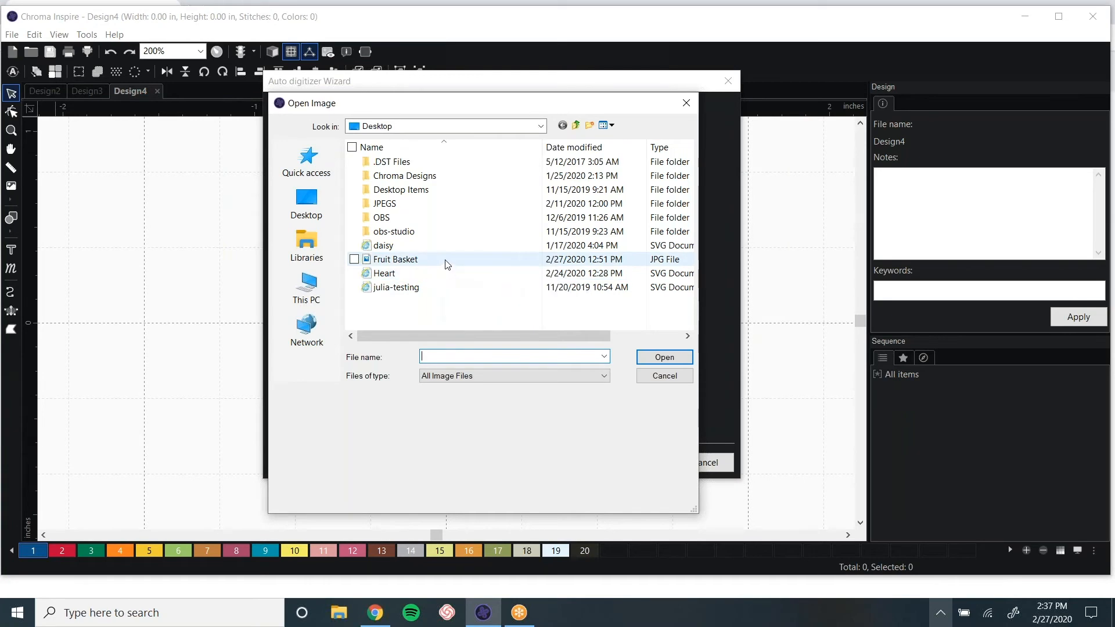
{"action": "left_click", "coordinate": [446, 264]}
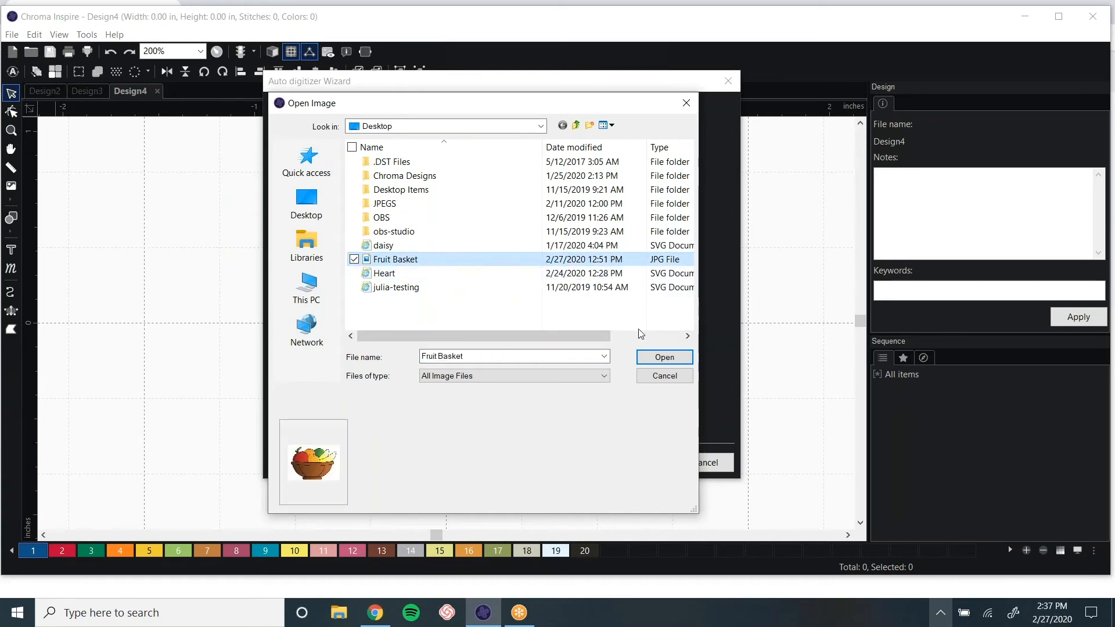
{"action": "left_click", "coordinate": [665, 358]}
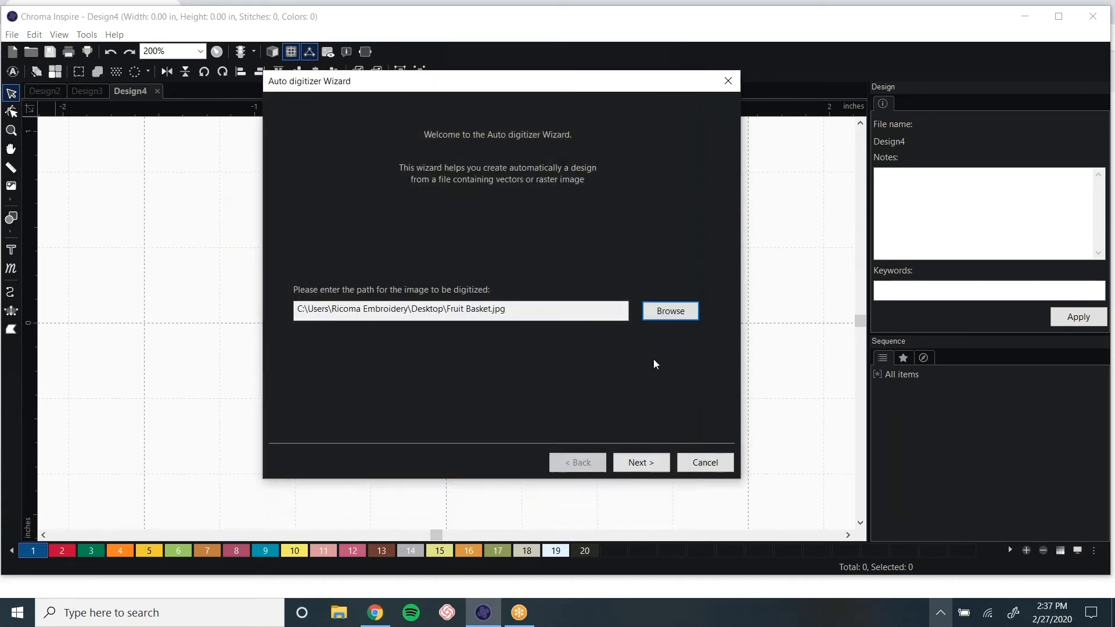
- Set the image's width in the wizard and continue to color reduction
{"action": "left_click", "coordinate": [650, 464]}
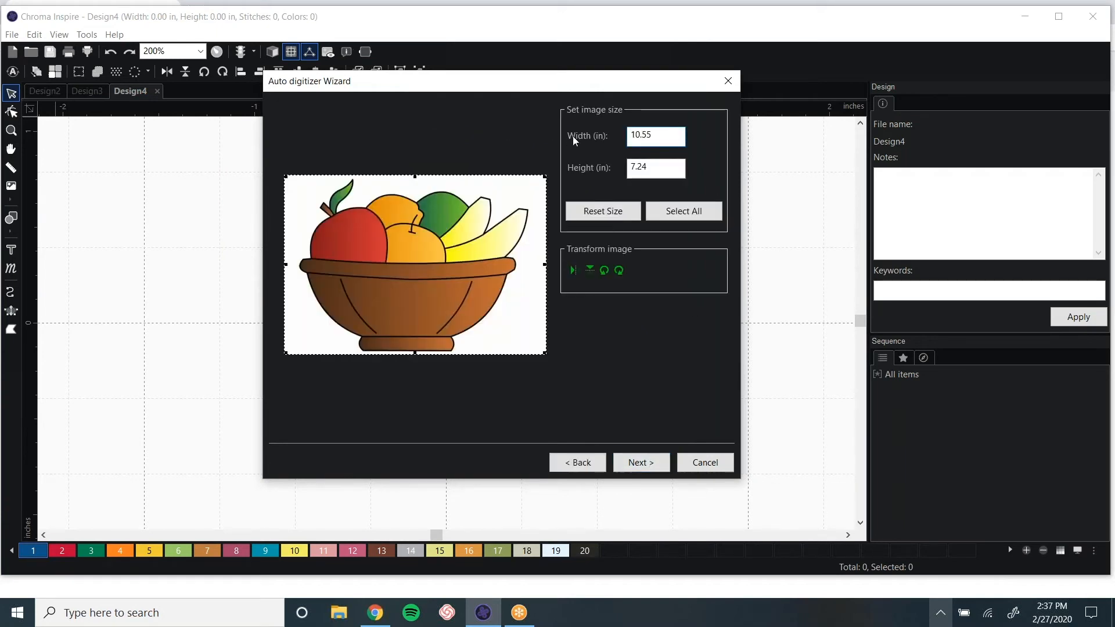
{"action": "left_click_drag", "start_coordinate": [667, 136], "coordinate": [616, 136]}
{"action": "left_click", "coordinate": [655, 468]}
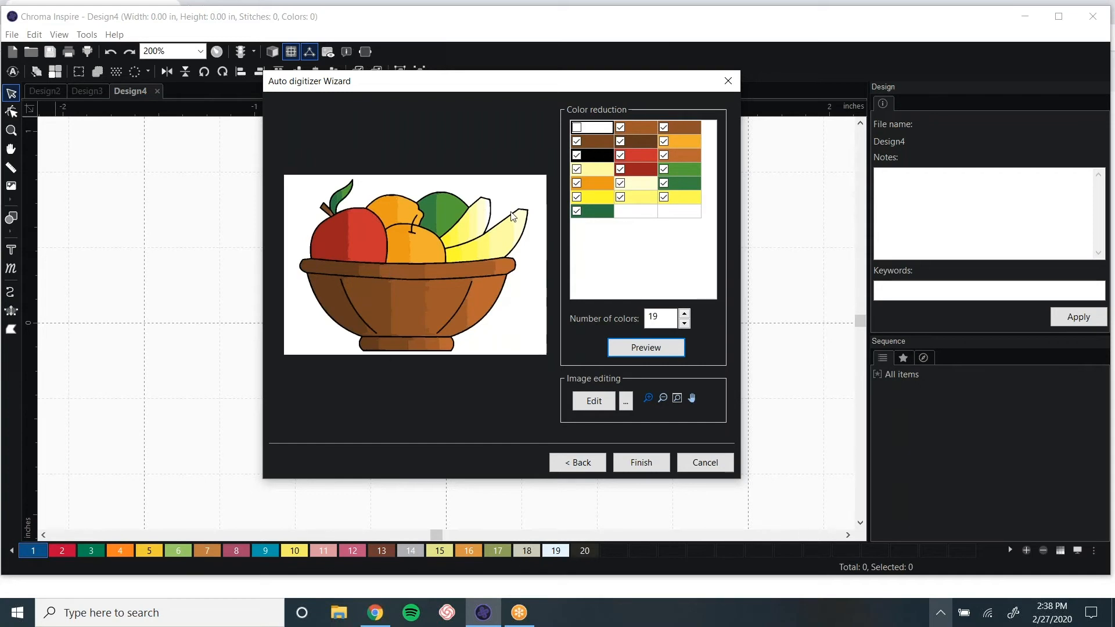
- Try excluding the first four brown shades and the light orange from the 19-color reduction
{"action": "left_click", "coordinate": [620, 128]}
{"action": "left_click", "coordinate": [664, 127]}
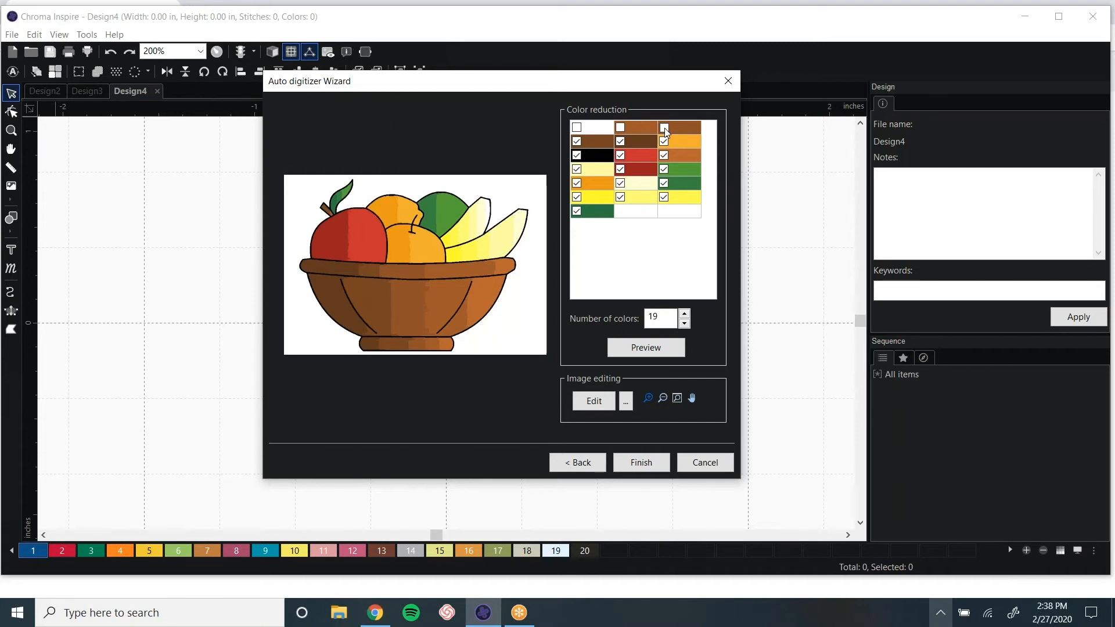
{"action": "left_click", "coordinate": [578, 142]}
{"action": "left_click", "coordinate": [619, 142]}
{"action": "left_click", "coordinate": [666, 141]}
- Reduce the number of colors for the auto-digitized fruit basket to 7
{"action": "left_click", "coordinate": [685, 324]}
{"action": "left_click", "coordinate": [684, 324]}
{"action": "left_click", "coordinate": [685, 324]}
{"action": "left_click", "coordinate": [685, 324]}
{"action": "left_click", "coordinate": [685, 324]}
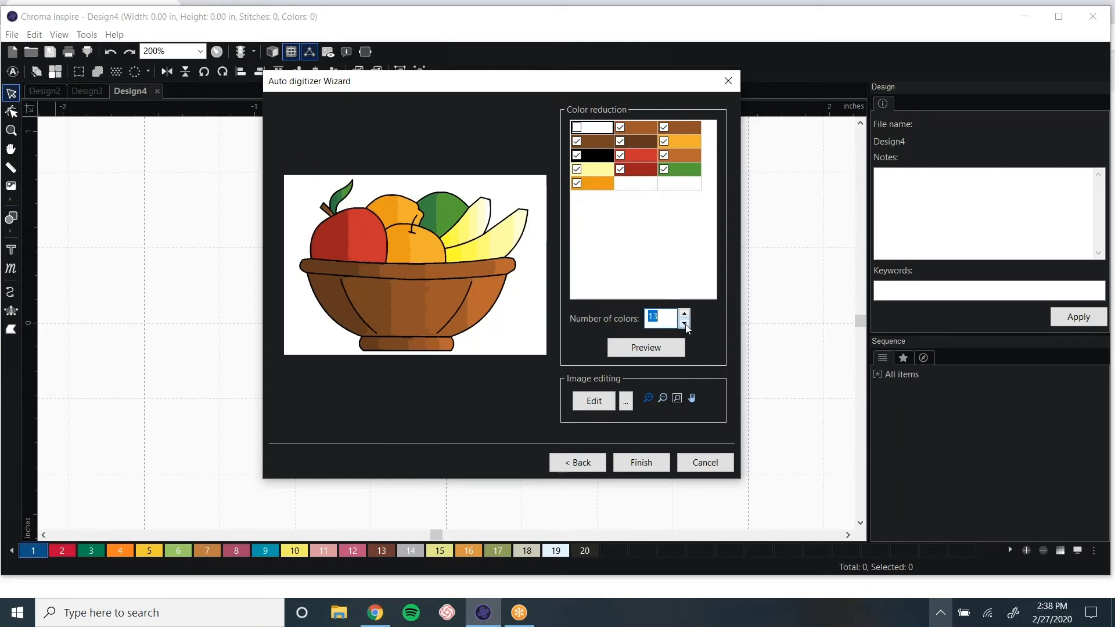
{"action": "left_click", "coordinate": [685, 324]}
{"action": "left_click", "coordinate": [685, 324]}
{"action": "left_click", "coordinate": [685, 324]}
{"action": "left_click", "coordinate": [685, 324]}
{"action": "left_click", "coordinate": [685, 325]}
{"action": "left_click", "coordinate": [685, 324]}
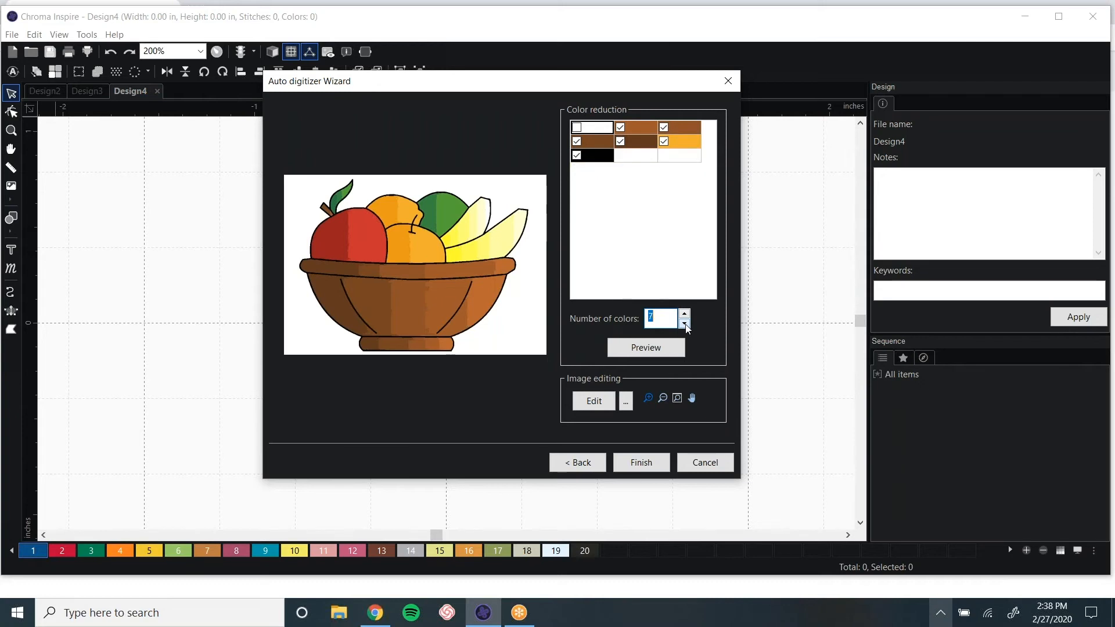
- Exclude the four browns and the orange so only black is digitized, and finish the wizard
{"action": "left_click", "coordinate": [620, 127]}
{"action": "left_click", "coordinate": [621, 141]}
{"action": "left_click", "coordinate": [665, 128]}
{"action": "left_click", "coordinate": [664, 141]}
{"action": "left_click", "coordinate": [579, 142]}
{"action": "left_click", "coordinate": [642, 463]}
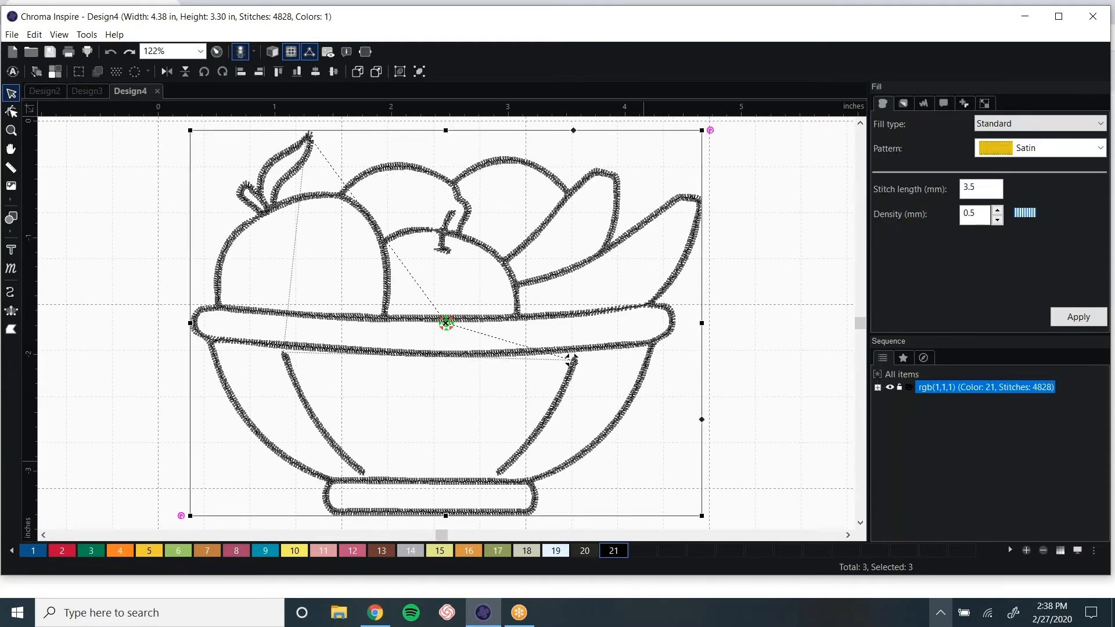
- Hide the connection lines between stitch objects and display the fruit basket outline in 3D
{"action": "scroll", "coordinate": [675, 434], "scroll_direction": "down", "scroll_amount": 2}
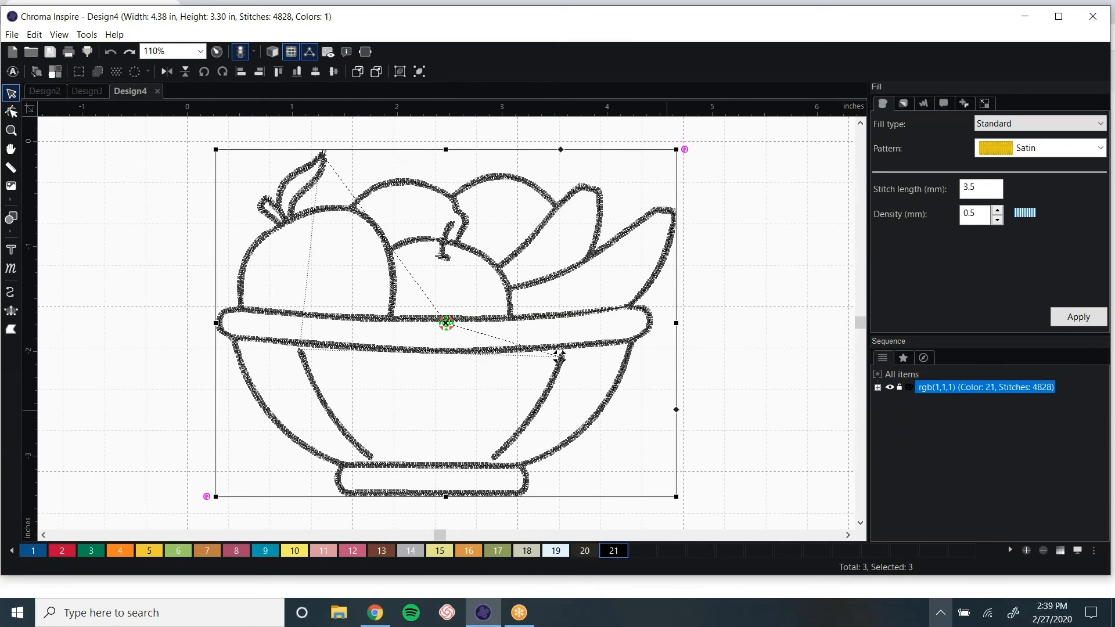
{"action": "left_click", "coordinate": [311, 53]}
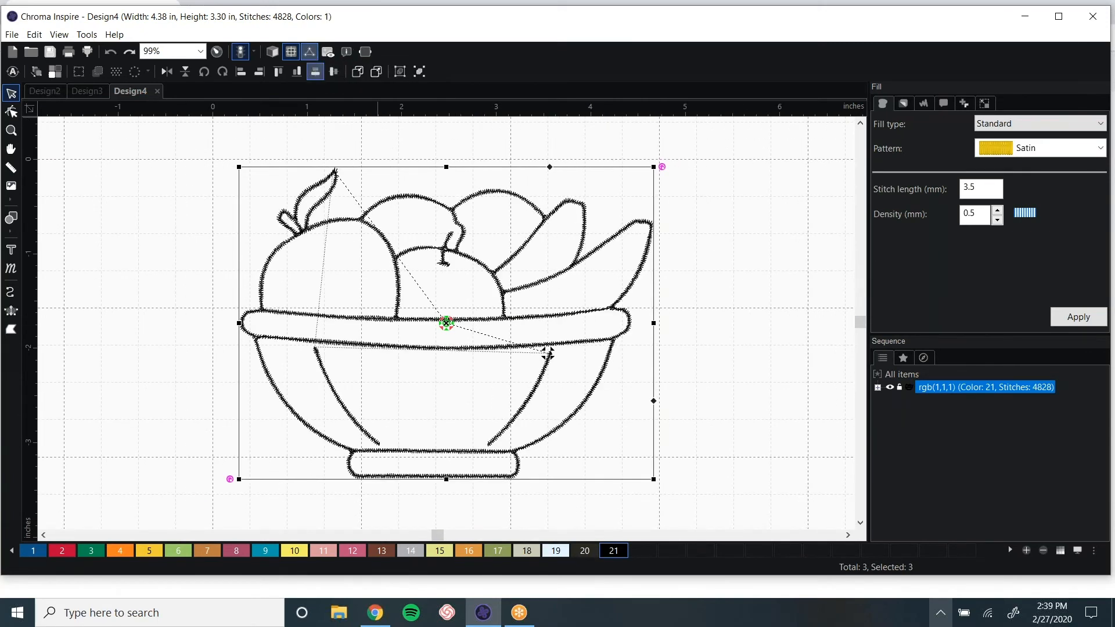
{"action": "left_click", "coordinate": [272, 52]}
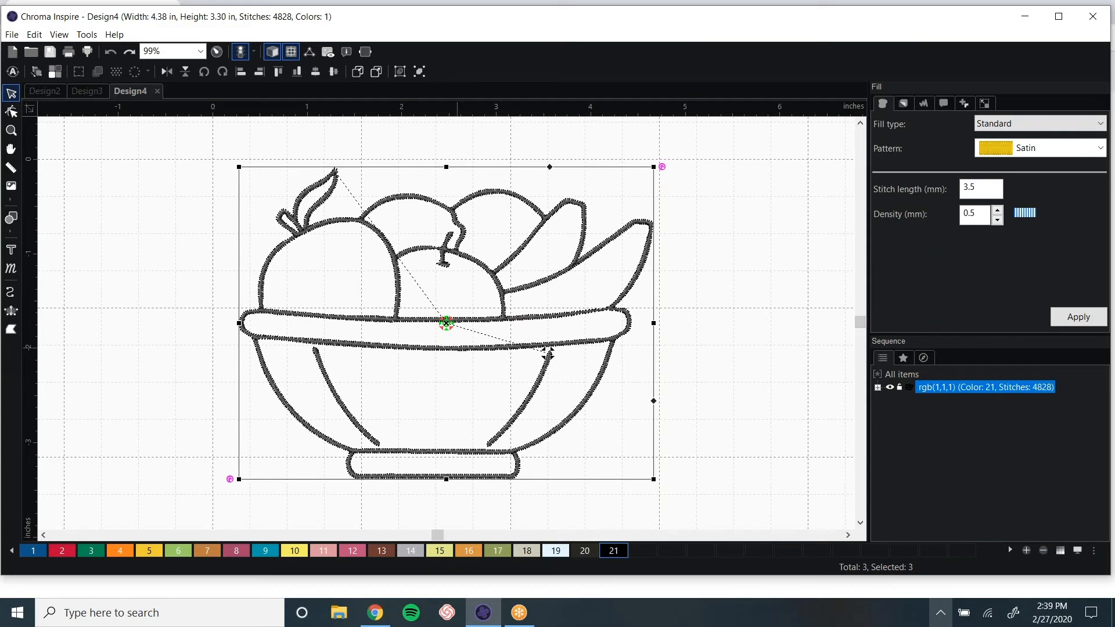
- Set the density of the black satin outline to 0.3 mm and apply it
{"action": "scroll", "coordinate": [548, 352], "scroll_direction": "up", "scroll_amount": 5}
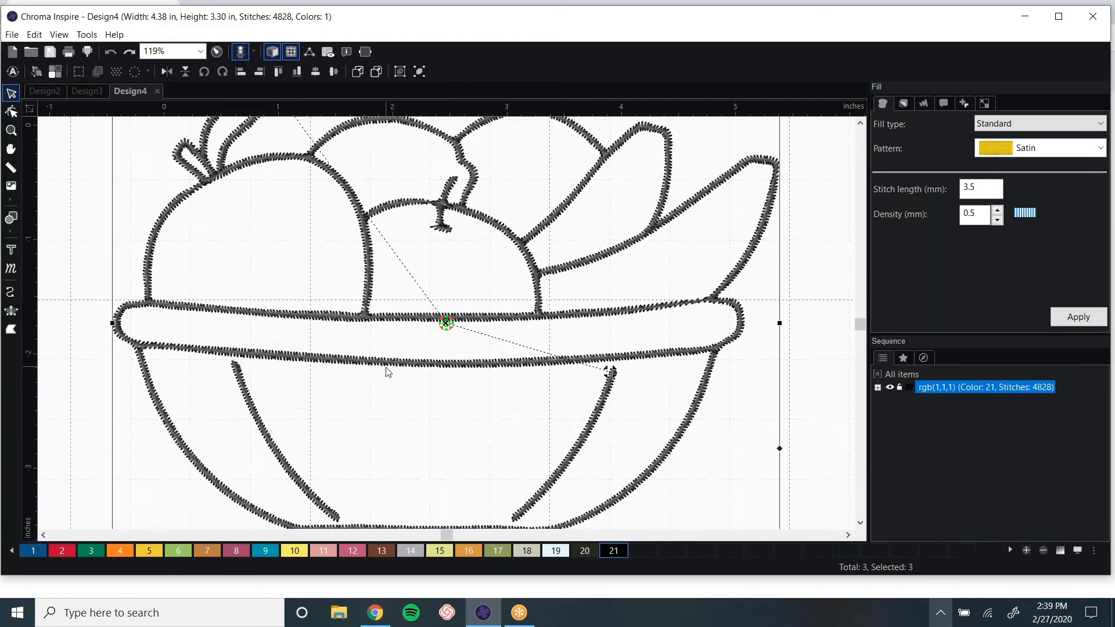
{"action": "scroll", "coordinate": [445, 323], "scroll_direction": "up", "scroll_amount": 4}
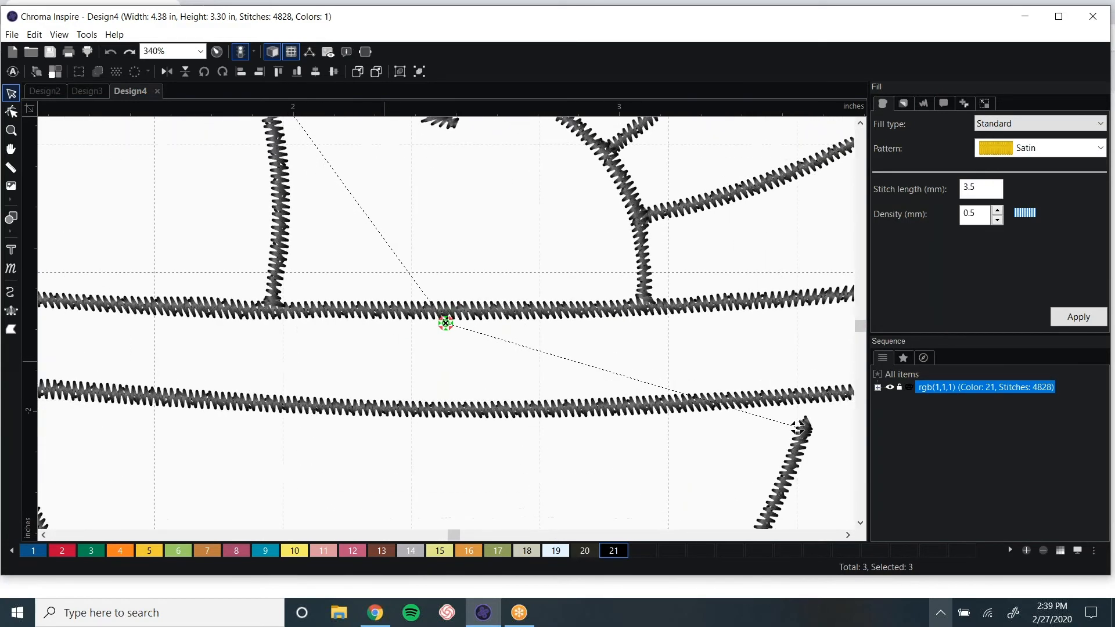
{"action": "scroll", "coordinate": [445, 322], "scroll_direction": "up", "scroll_amount": 1}
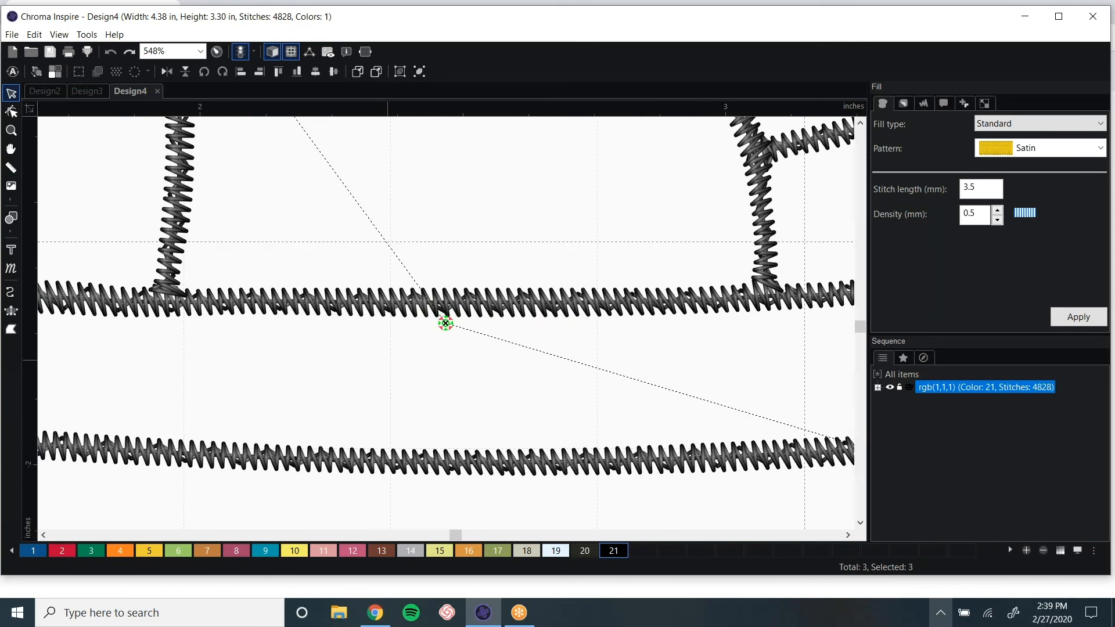
{"action": "scroll", "coordinate": [445, 322], "scroll_direction": "up", "scroll_amount": 2}
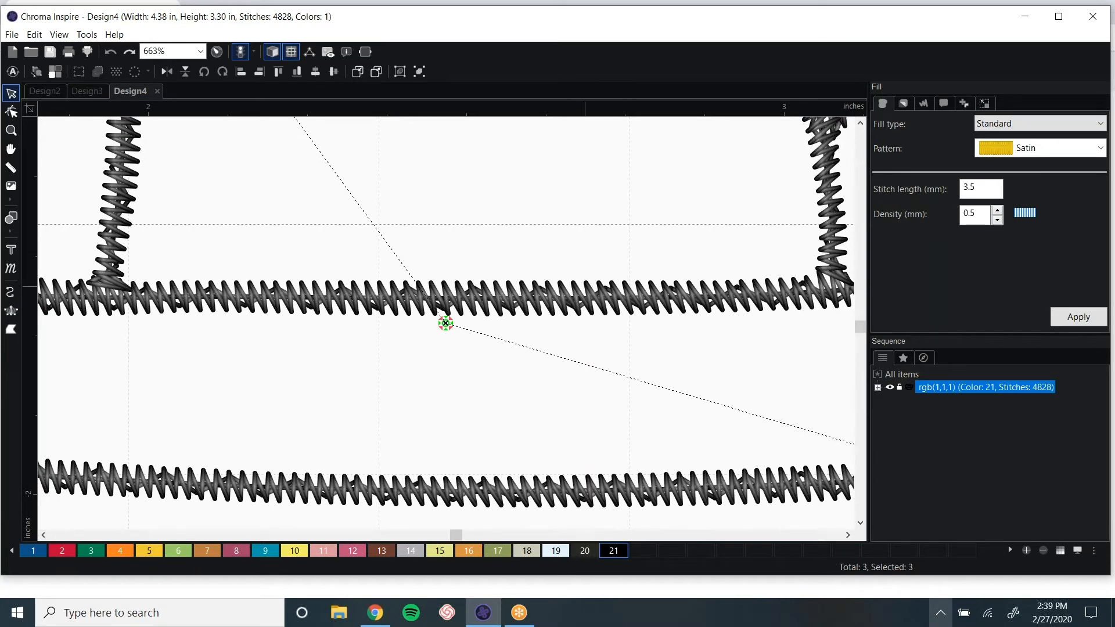
{"action": "left_click", "coordinate": [998, 221]}
{"action": "left_click", "coordinate": [997, 220]}
{"action": "left_click", "coordinate": [1071, 317]}
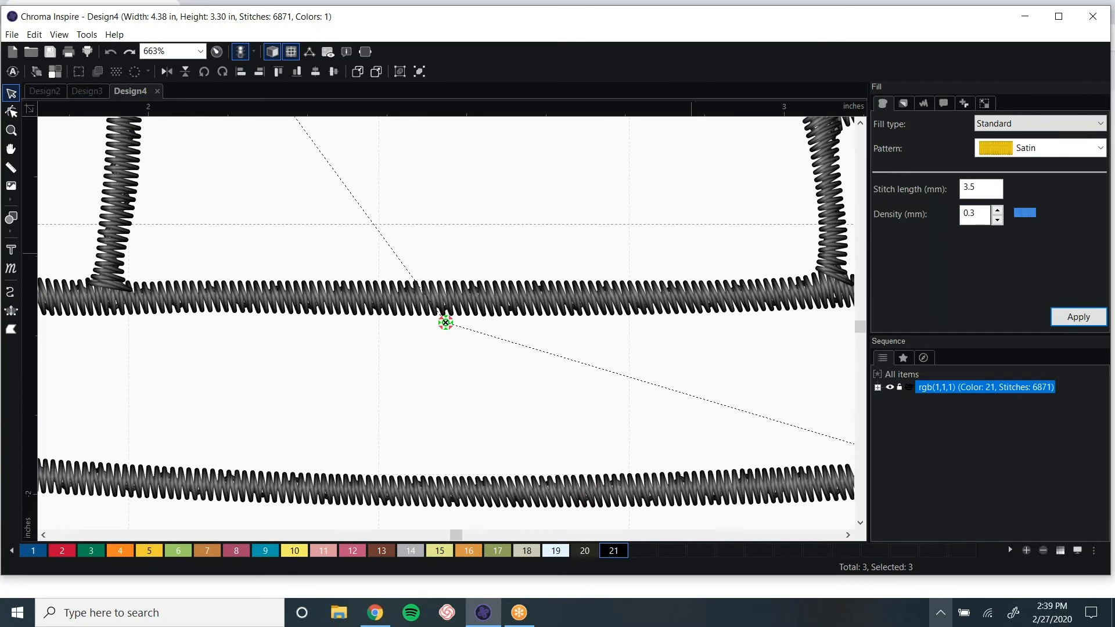
- Open the first satin object for outline and angle-line editing around the bowl rim
{"action": "scroll", "coordinate": [445, 323], "scroll_direction": "down", "scroll_amount": 3}
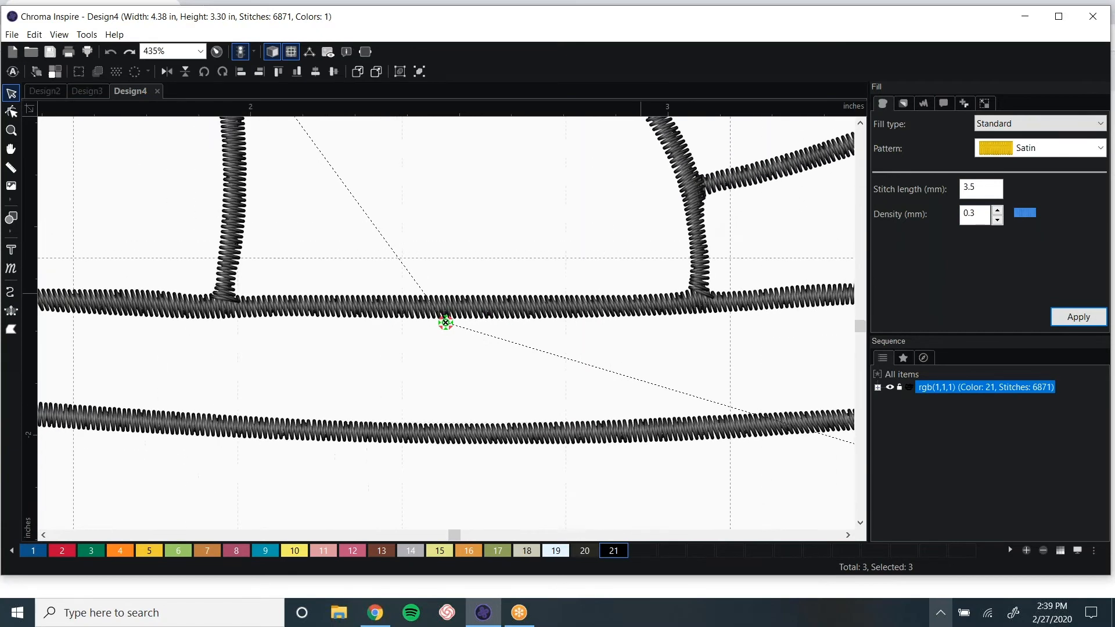
{"action": "scroll", "coordinate": [446, 322], "scroll_direction": "down", "scroll_amount": 3}
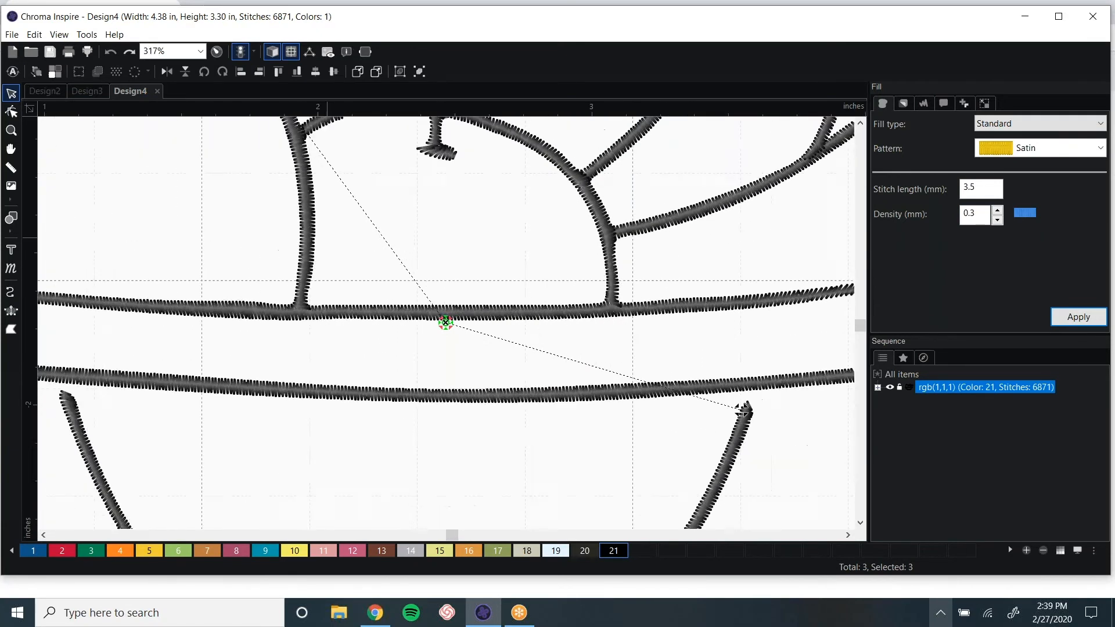
{"action": "scroll", "coordinate": [446, 323], "scroll_direction": "down", "scroll_amount": 3}
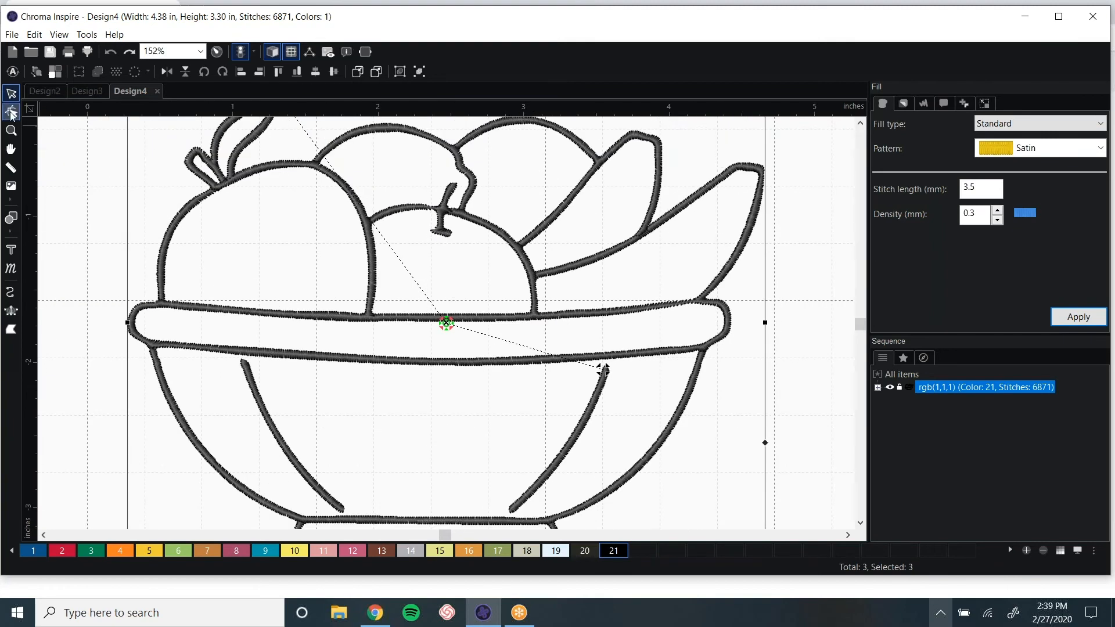
{"action": "left_click", "coordinate": [10, 112]}
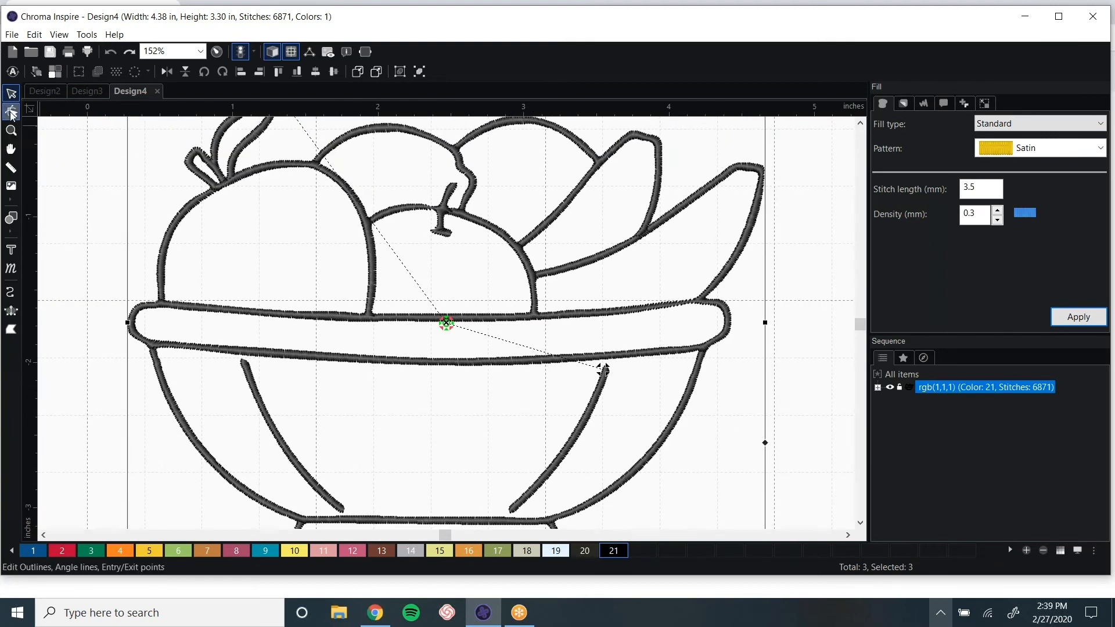
{"action": "scroll", "coordinate": [445, 322], "scroll_direction": "up", "scroll_amount": 5}
{"action": "scroll", "coordinate": [446, 322], "scroll_direction": "up", "scroll_amount": 2}
{"action": "scroll", "coordinate": [214, 321], "scroll_direction": "up", "scroll_amount": 1}
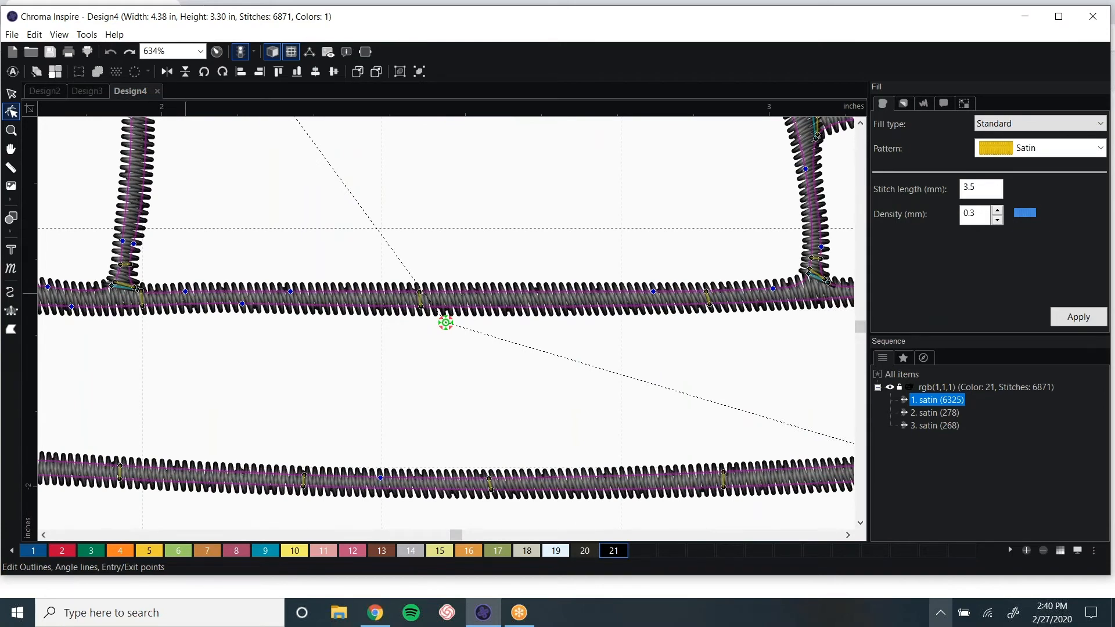
- Examine the outline points and angle lines along the bowl rim and where the apple outline meets it
{"action": "mouse_move", "coordinate": [187, 294]}
{"action": "left_mouse_down"}
{"action": "mouse_move", "coordinate": [200, 278]}
{"action": "mouse_move", "coordinate": [188, 293]}
{"action": "left_mouse_up"}
{"action": "scroll", "coordinate": [446, 323], "scroll_direction": "up", "scroll_amount": 2}
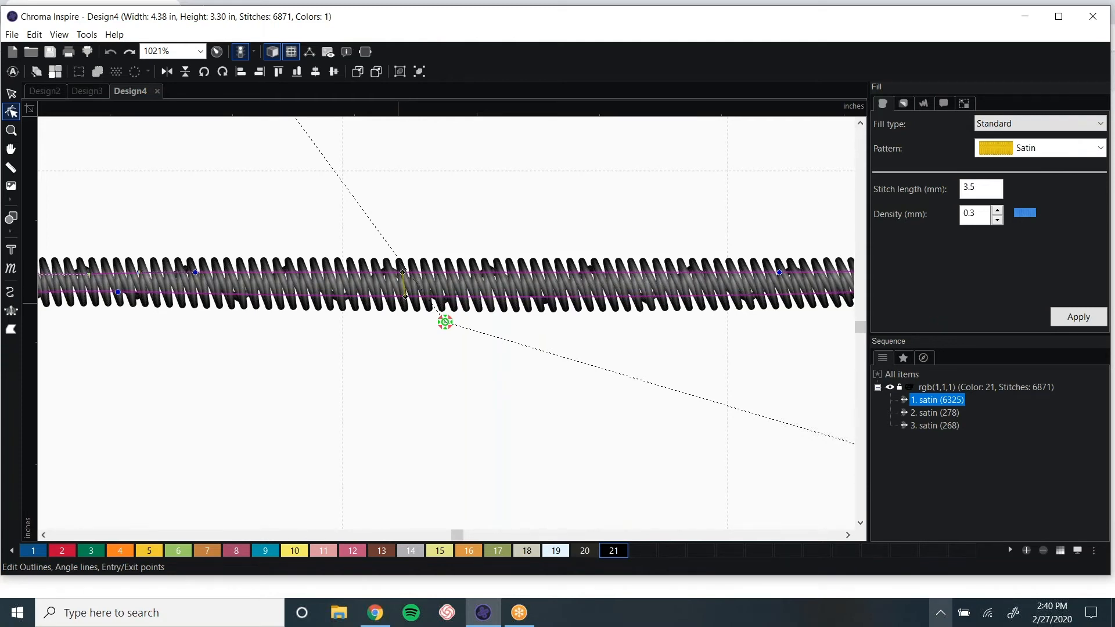
{"action": "scroll", "coordinate": [445, 322], "scroll_direction": "down", "scroll_amount": 1}
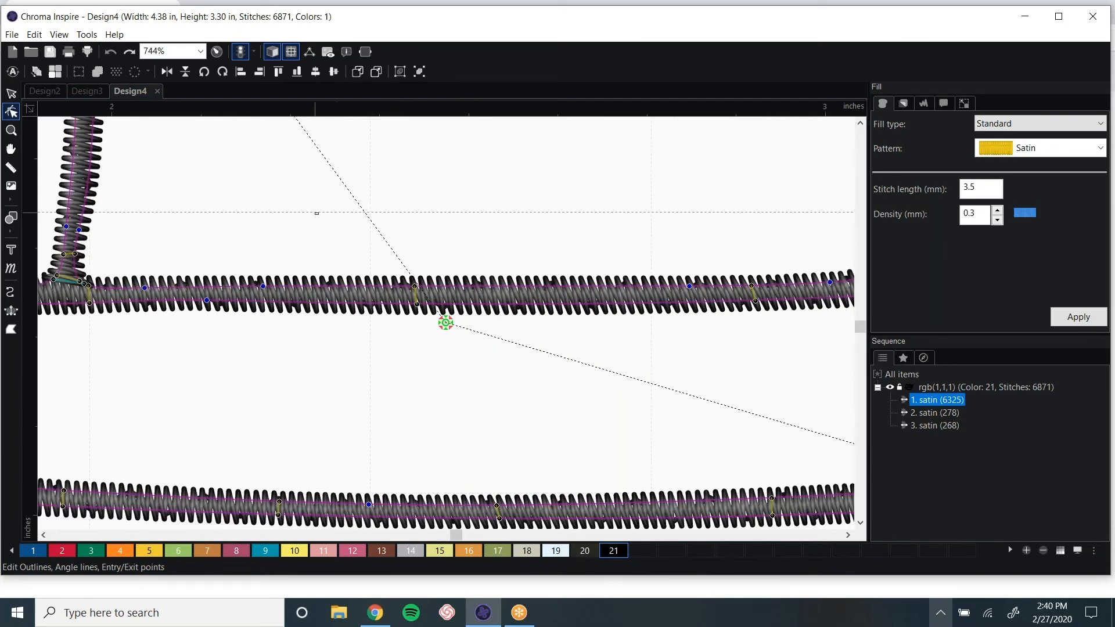
{"action": "left_click_drag", "start_coordinate": [321, 236], "coordinate": [478, 440]}
{"action": "left_click_drag", "start_coordinate": [292, 276], "coordinate": [345, 292]}
{"action": "scroll", "coordinate": [345, 292], "scroll_direction": "up", "scroll_amount": 3}
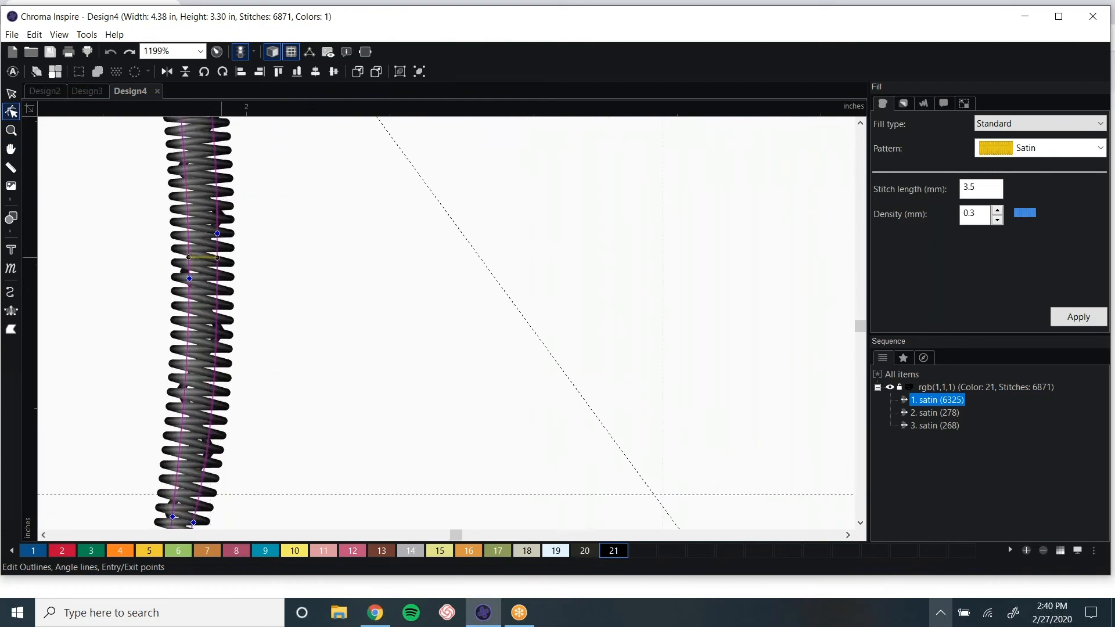
{"action": "left_click_drag", "start_coordinate": [413, 358], "coordinate": [419, 88]}
{"action": "left_click_drag", "start_coordinate": [404, 409], "coordinate": [502, 433]}
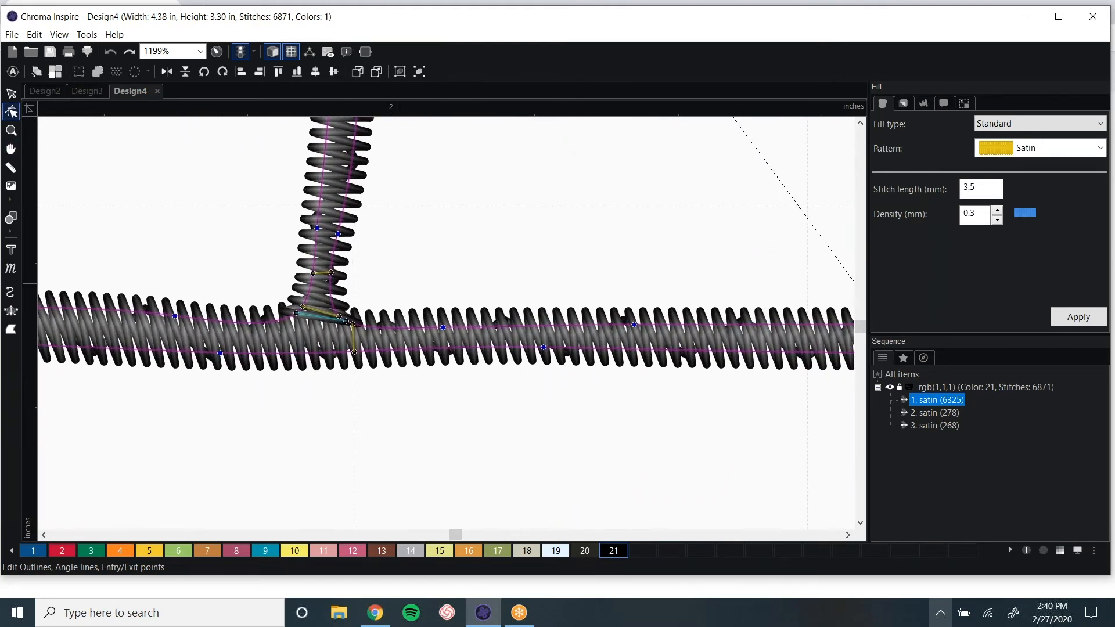
- Nudge the angle line just above the apple outline's junction with the bowl rim, and edit the satin column farther along the rim
{"action": "left_click_drag", "start_coordinate": [313, 273], "coordinate": [313, 270]}
{"action": "key", "text": "space"}
{"action": "left_click_drag", "start_coordinate": [488, 395], "coordinate": [159, 337]}
{"action": "scroll", "coordinate": [667, 377], "scroll_direction": "down", "scroll_amount": 3}
{"action": "left_click_drag", "start_coordinate": [546, 387], "coordinate": [314, 406]}
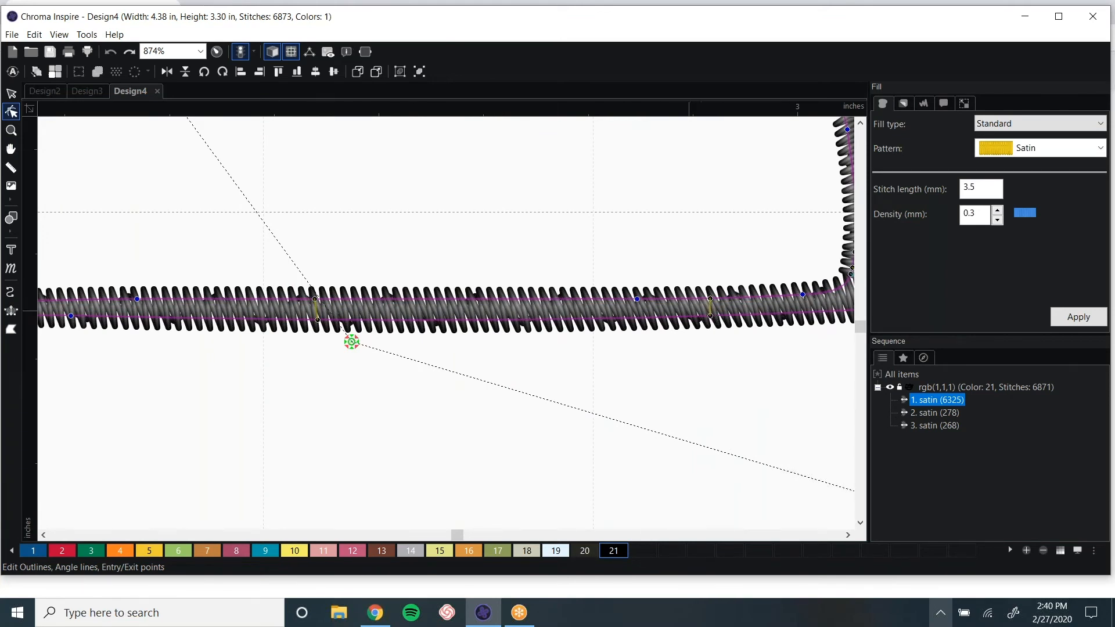
{"action": "right_click", "coordinate": [692, 313]}
{"action": "left_click", "coordinate": [733, 320]}
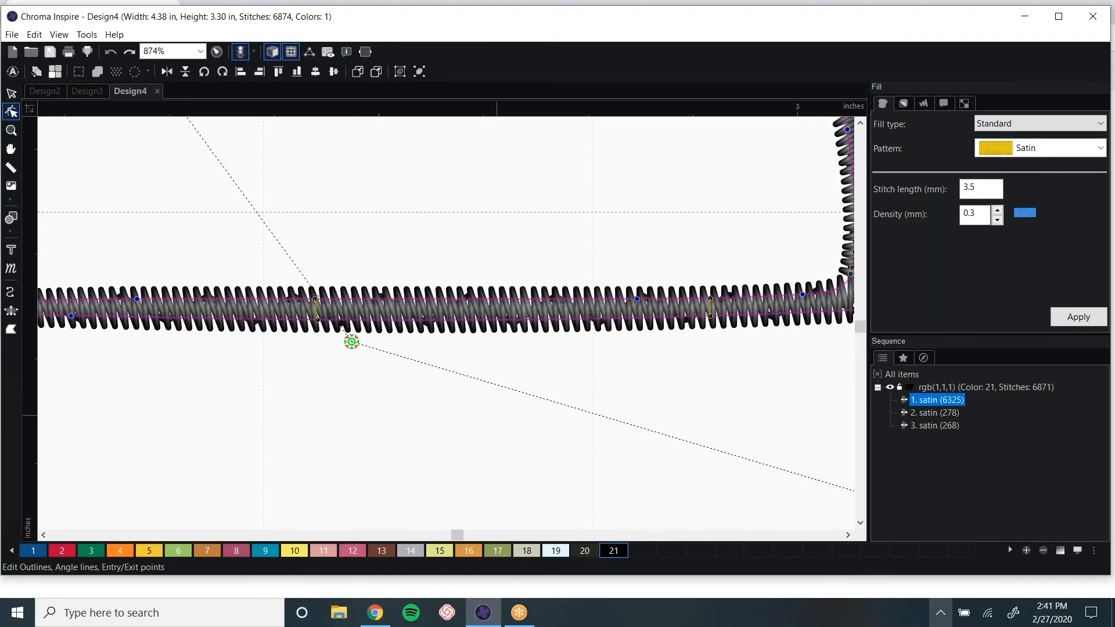
{"action": "scroll", "coordinate": [496, 415], "scroll_direction": "down", "scroll_amount": 11}
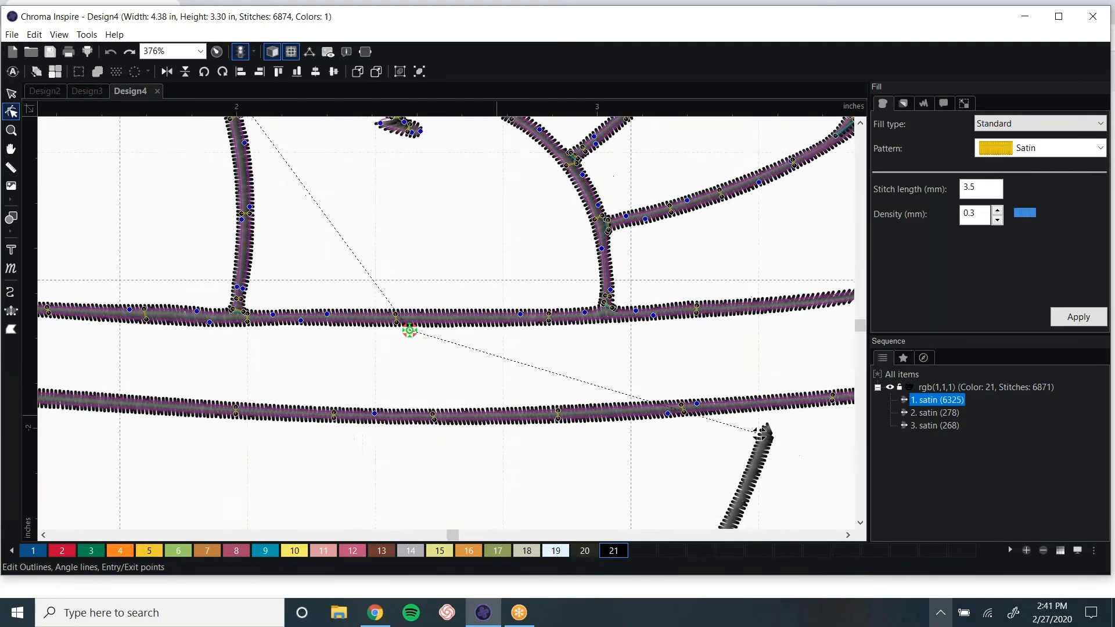
- Examine the satin stitching where the leaf and stem outlines meet the top of the apple
{"action": "scroll", "coordinate": [676, 405], "scroll_direction": "down", "scroll_amount": 5}
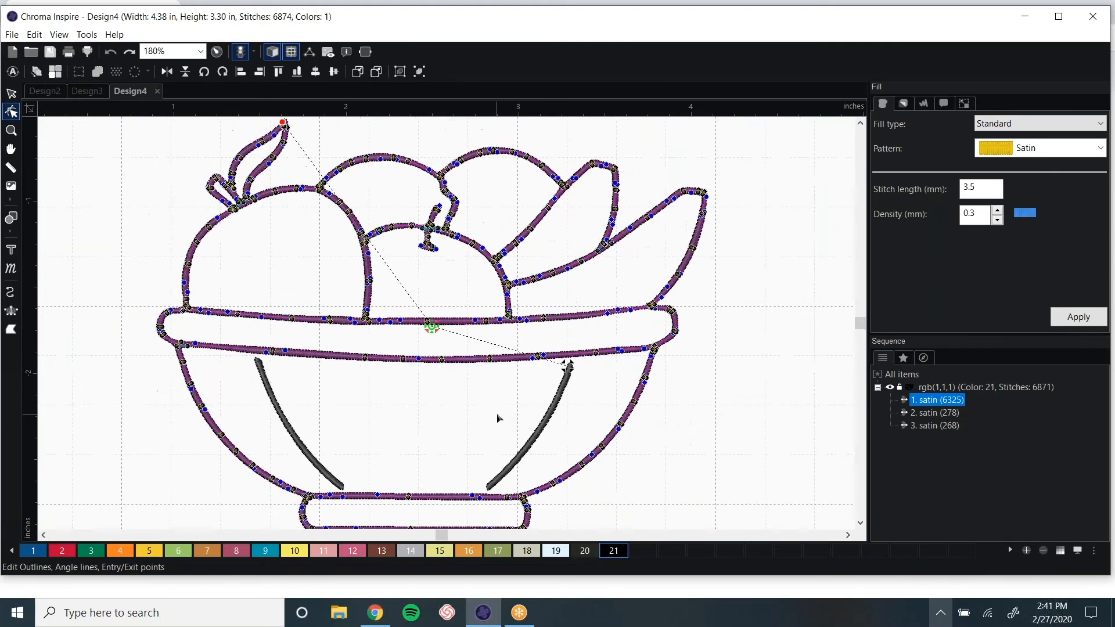
{"action": "scroll", "coordinate": [556, 362], "scroll_direction": "down", "scroll_amount": 1}
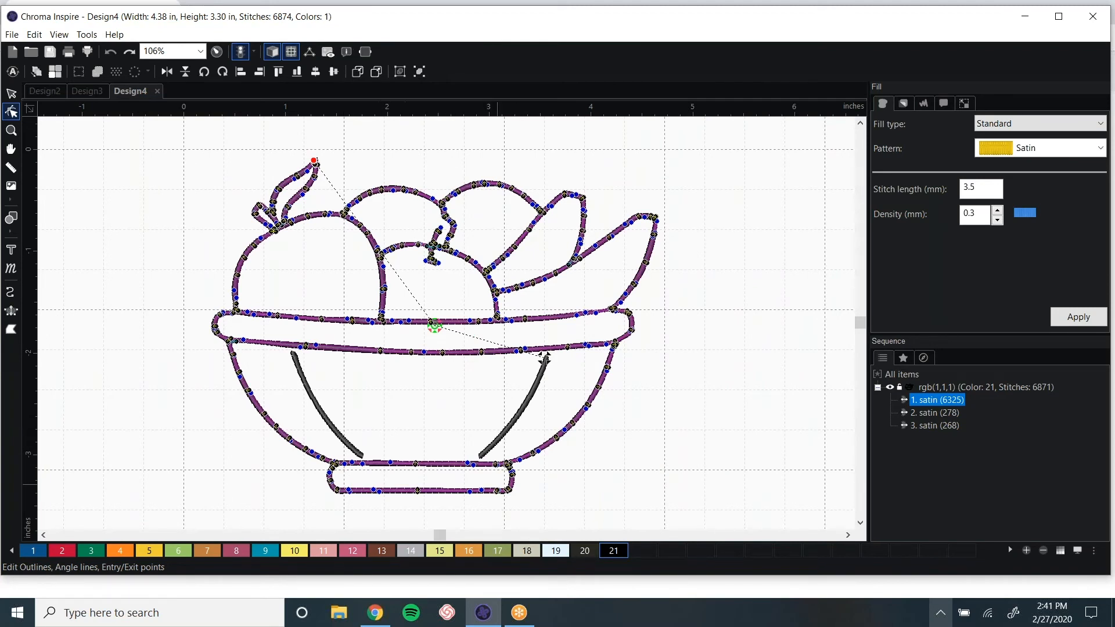
{"action": "left_click", "coordinate": [11, 130]}
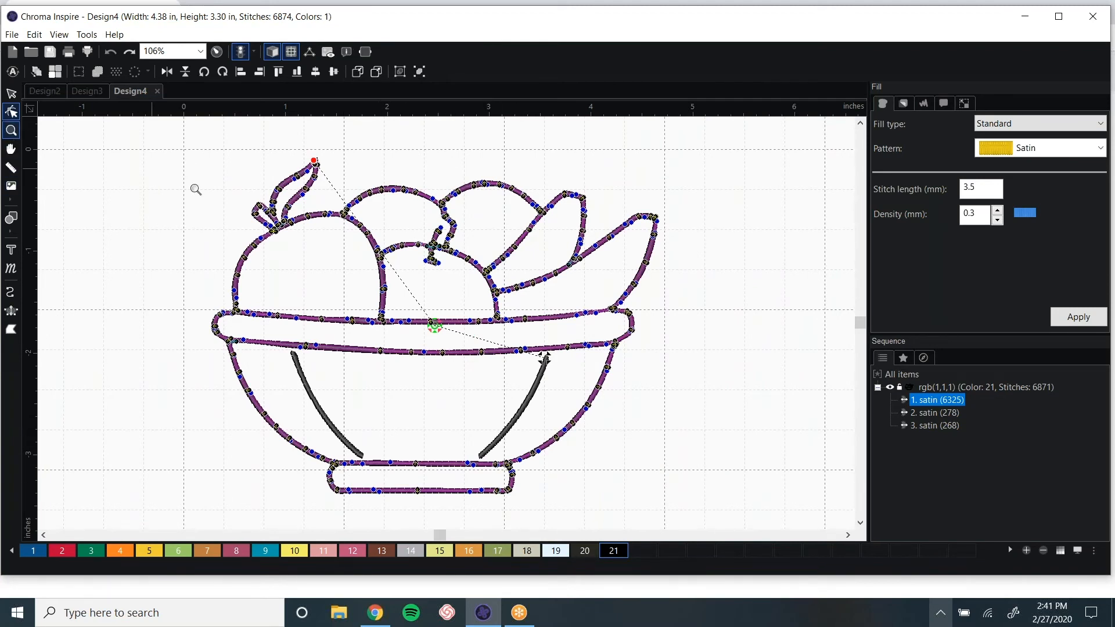
{"action": "left_click_drag", "start_coordinate": [200, 137], "coordinate": [366, 268]}
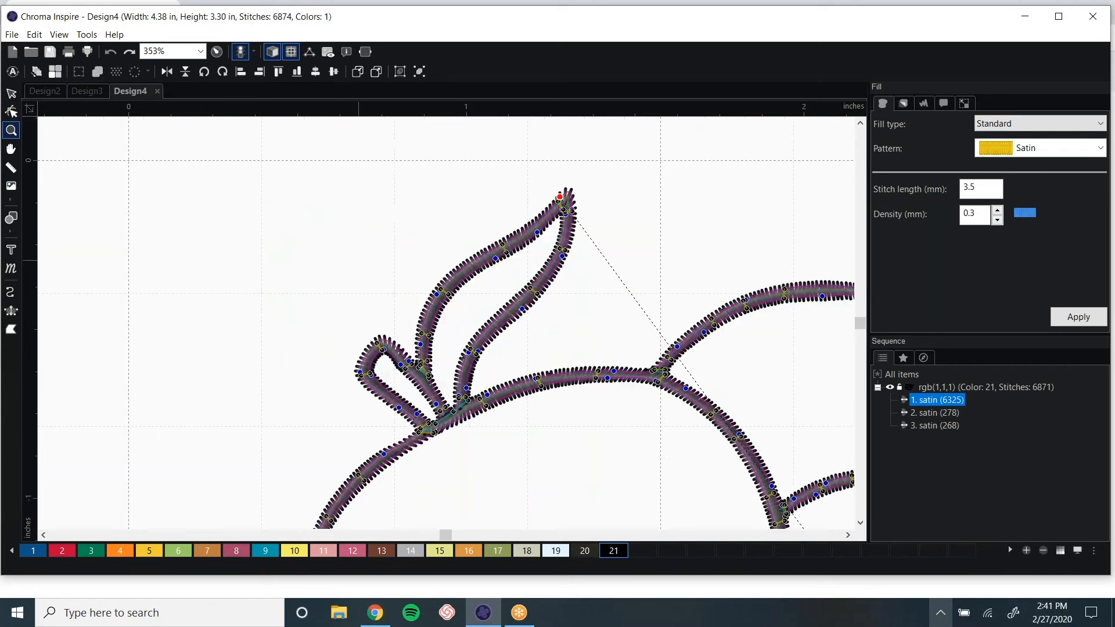
{"action": "left_click_drag", "start_coordinate": [293, 181], "coordinate": [639, 505]}
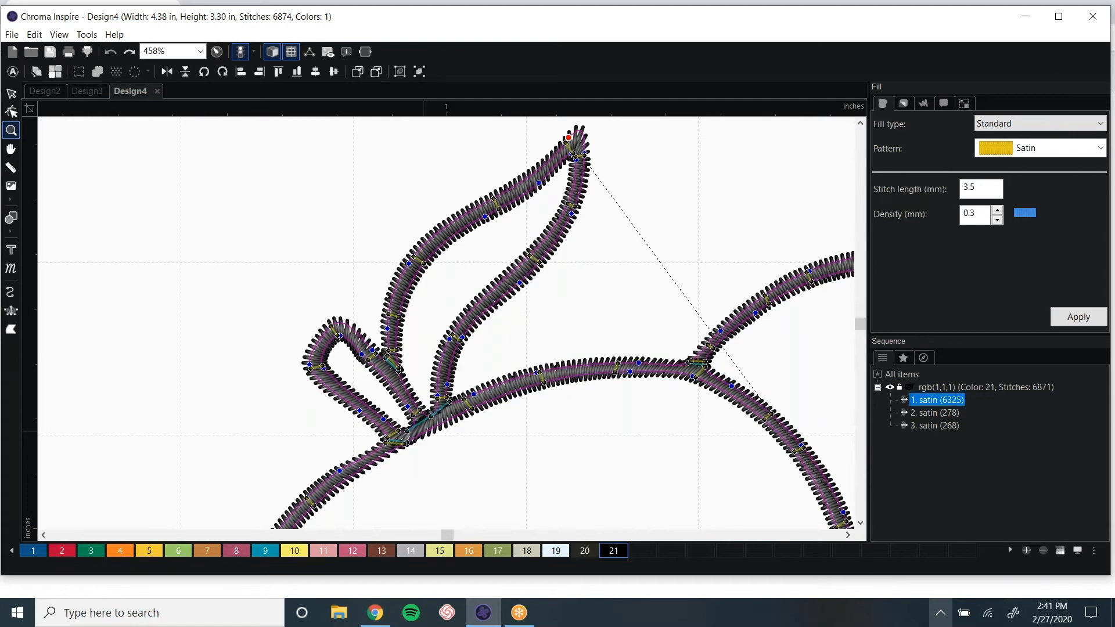
{"action": "left_click", "coordinate": [9, 97]}
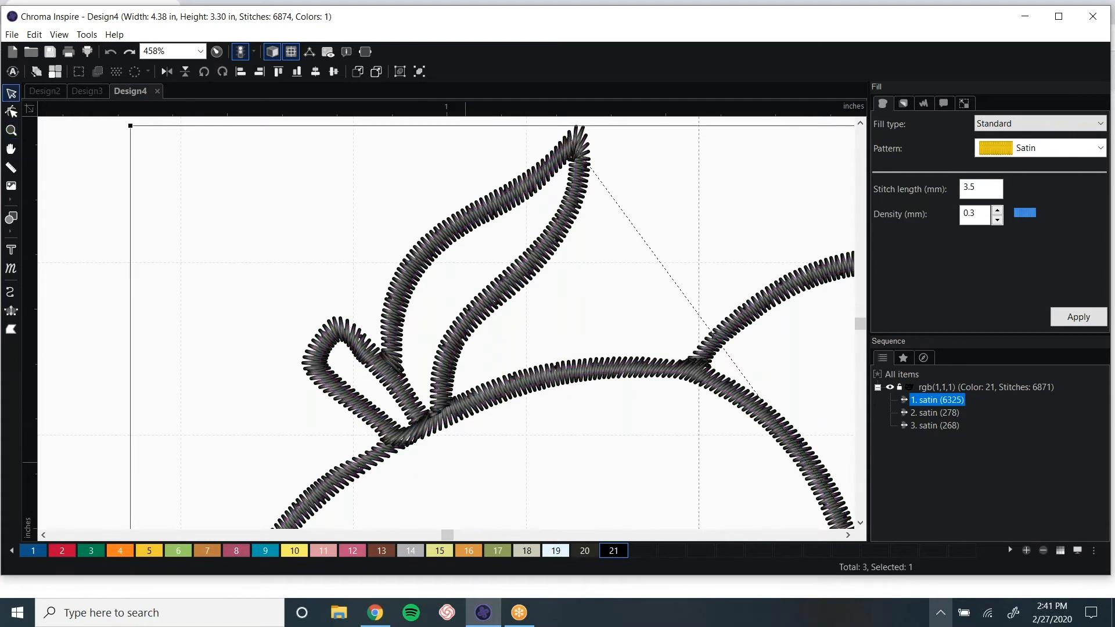
{"action": "scroll", "coordinate": [465, 463], "scroll_direction": "up", "scroll_amount": 1}
{"action": "scroll", "coordinate": [447, 328], "scroll_direction": "up", "scroll_amount": 1}
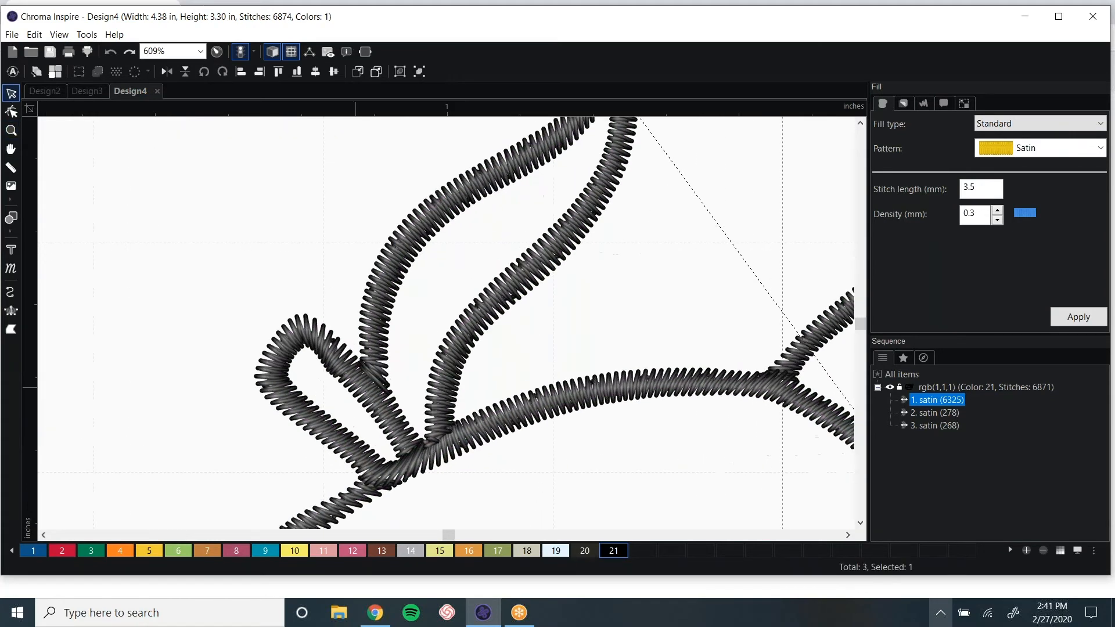
- Tilt the angle line on the leaf outline just above its junction with the stem, and leave outline editing
{"action": "left_click", "coordinate": [10, 112]}
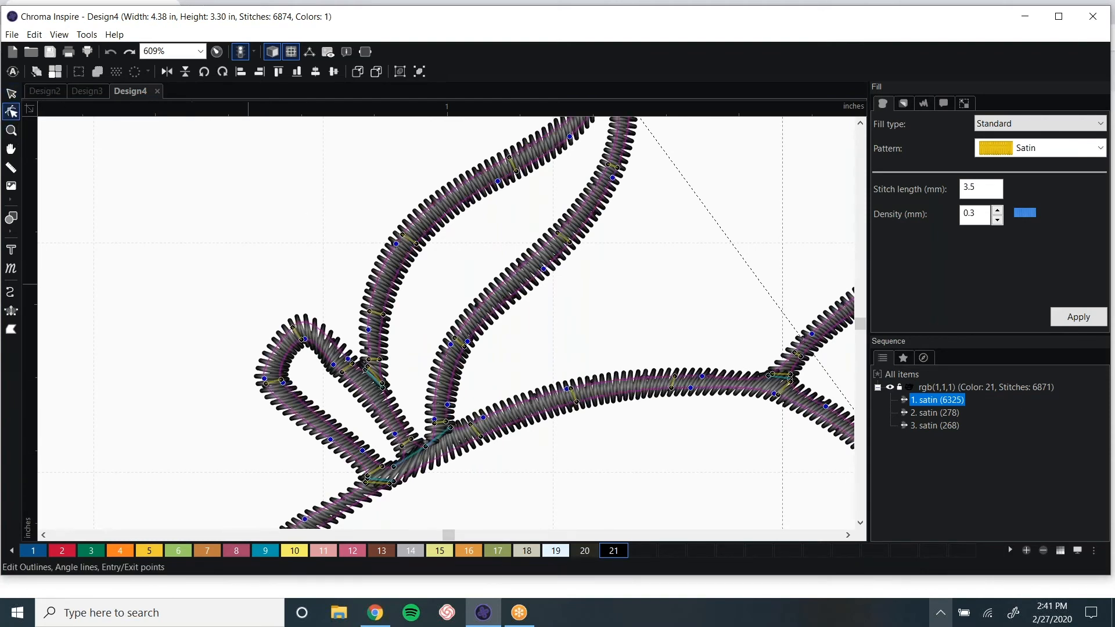
{"action": "scroll", "coordinate": [404, 416], "scroll_direction": "up", "scroll_amount": 6}
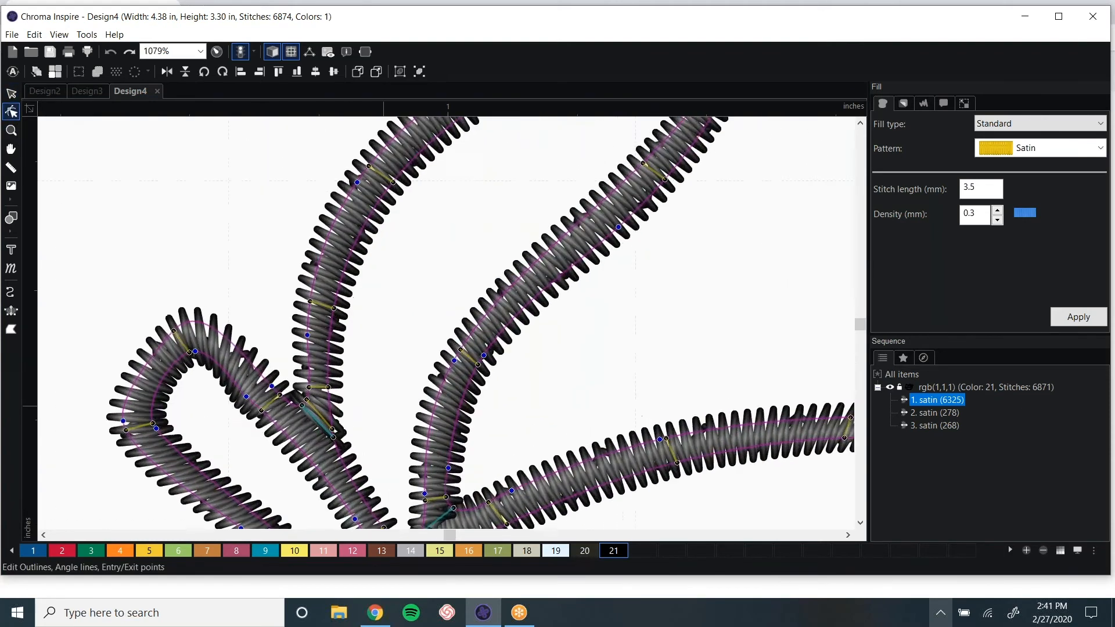
{"action": "key", "text": "h"}
{"action": "left_click_drag", "start_coordinate": [386, 394], "coordinate": [399, 227]}
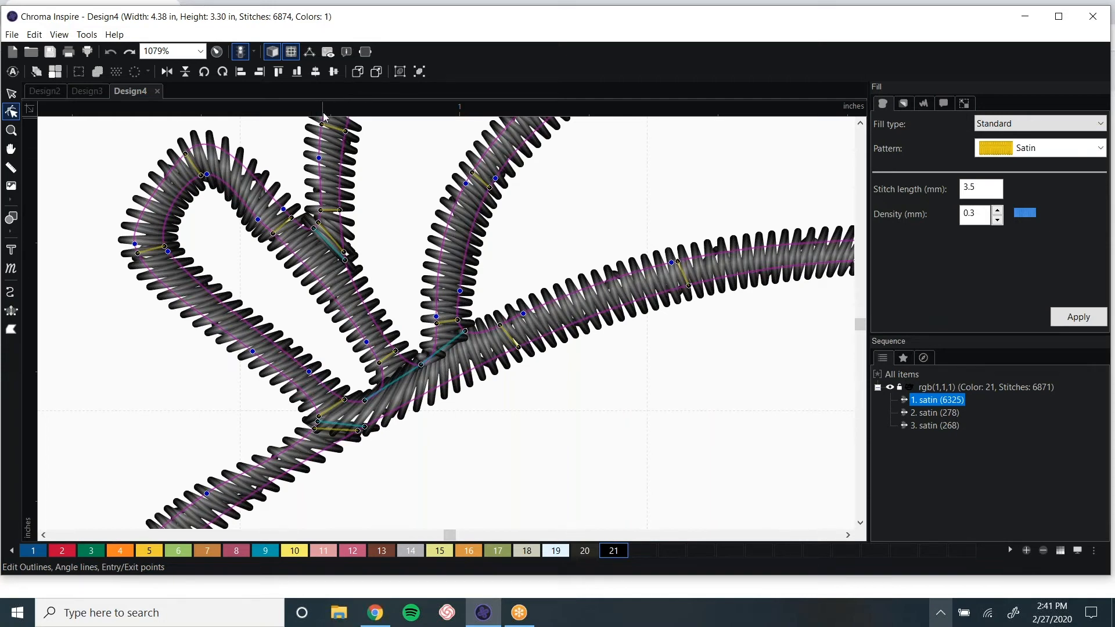
{"action": "left_click_drag", "start_coordinate": [320, 209], "coordinate": [321, 203]}
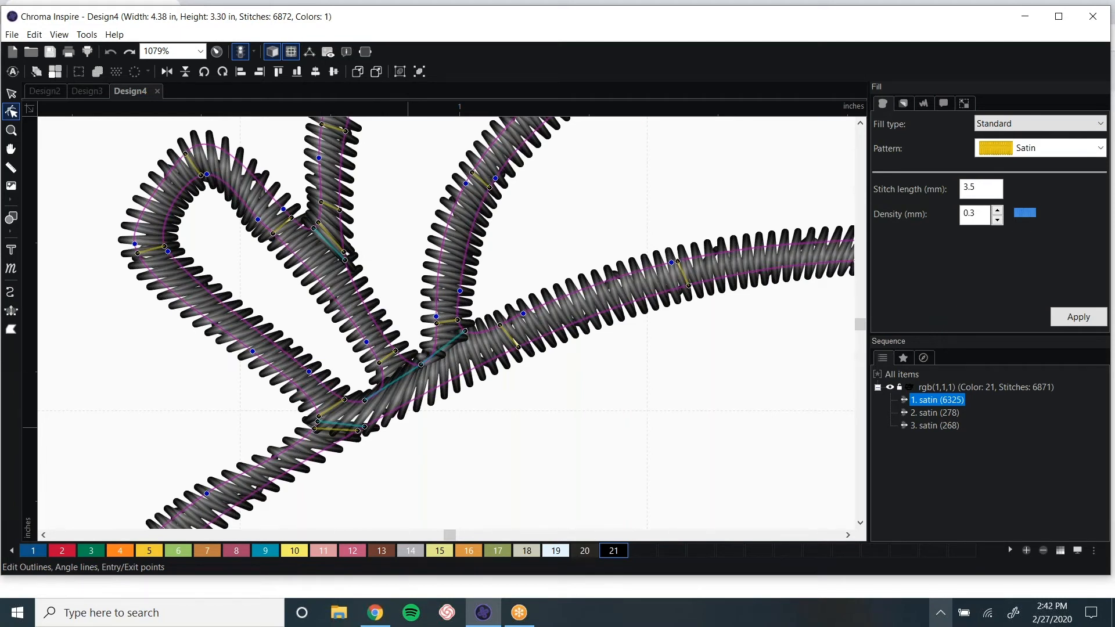
{"action": "scroll", "coordinate": [433, 321], "scroll_direction": "down", "scroll_amount": 5}
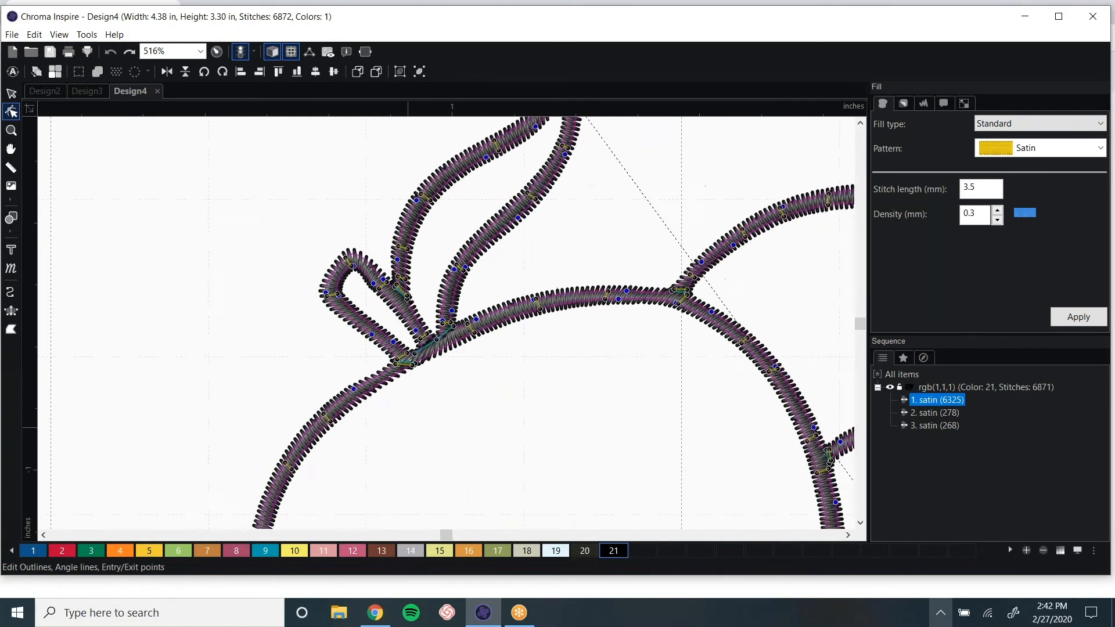
{"action": "scroll", "coordinate": [446, 323], "scroll_direction": "down", "scroll_amount": 3}
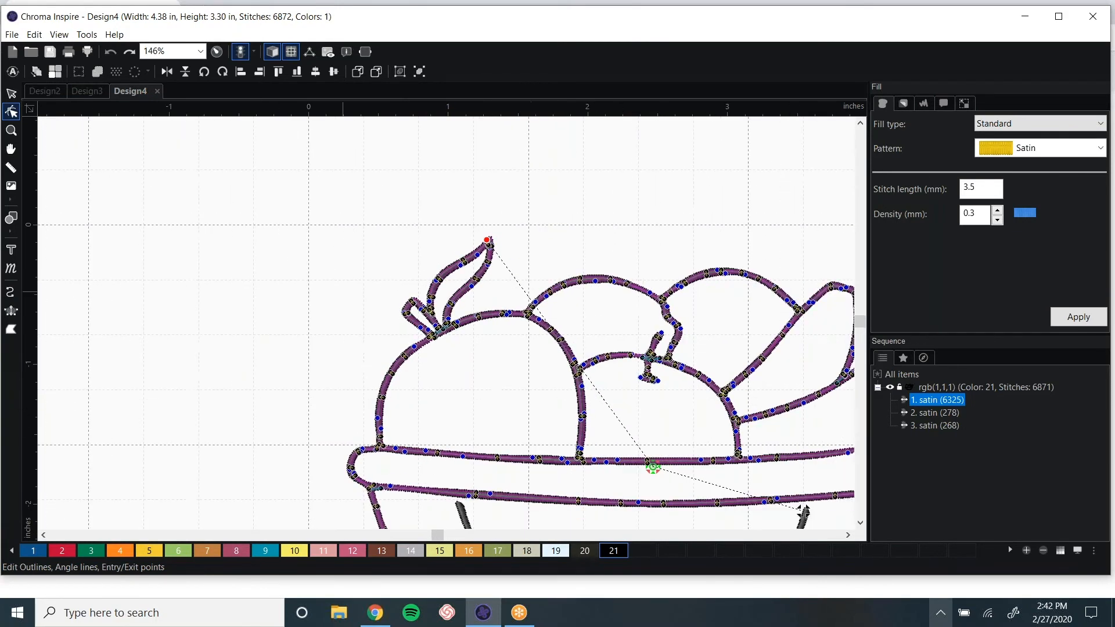
{"action": "left_click", "coordinate": [11, 93]}
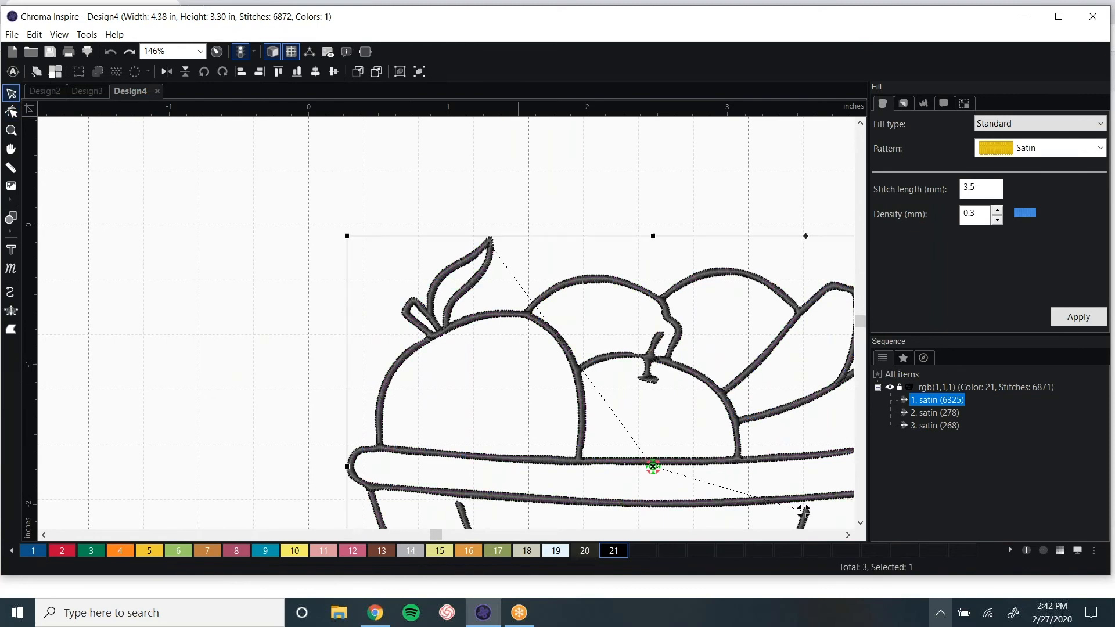
{"action": "scroll", "coordinate": [768, 492], "scroll_direction": "down", "scroll_amount": 4}
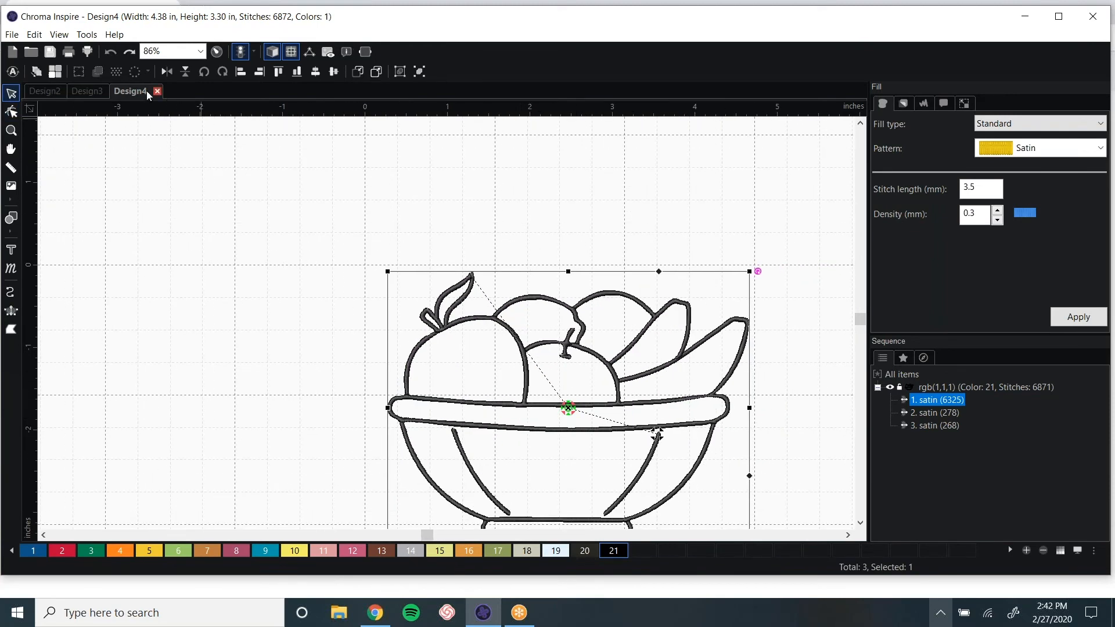
- Switch to the Design3 fruit basket image and start a Complex Fill
{"action": "left_click", "coordinate": [85, 92]}
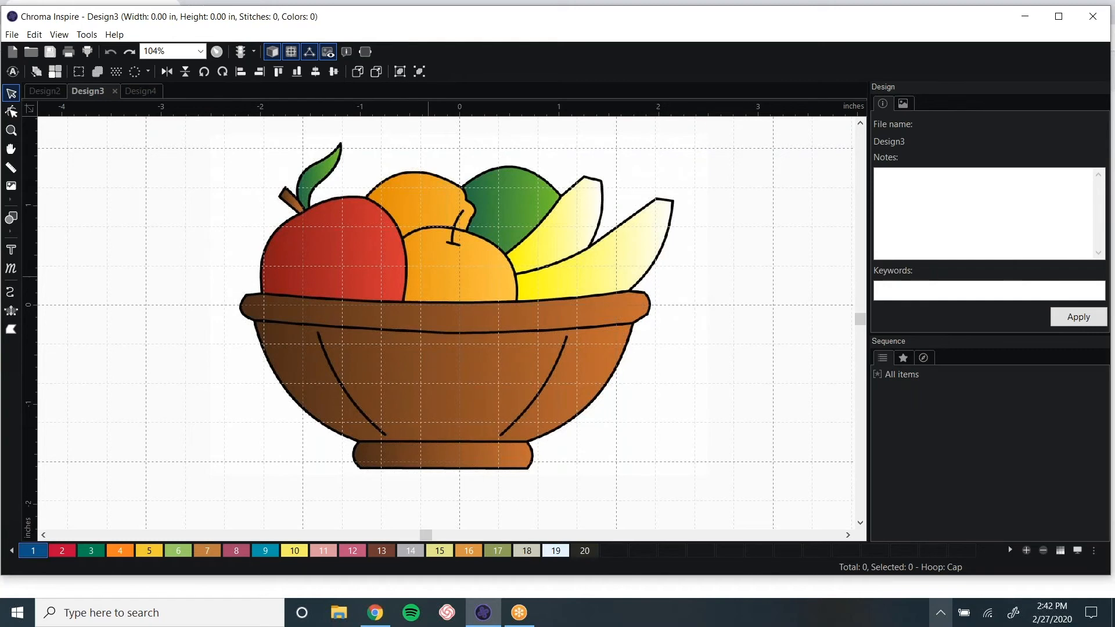
{"action": "left_click", "coordinate": [10, 331]}
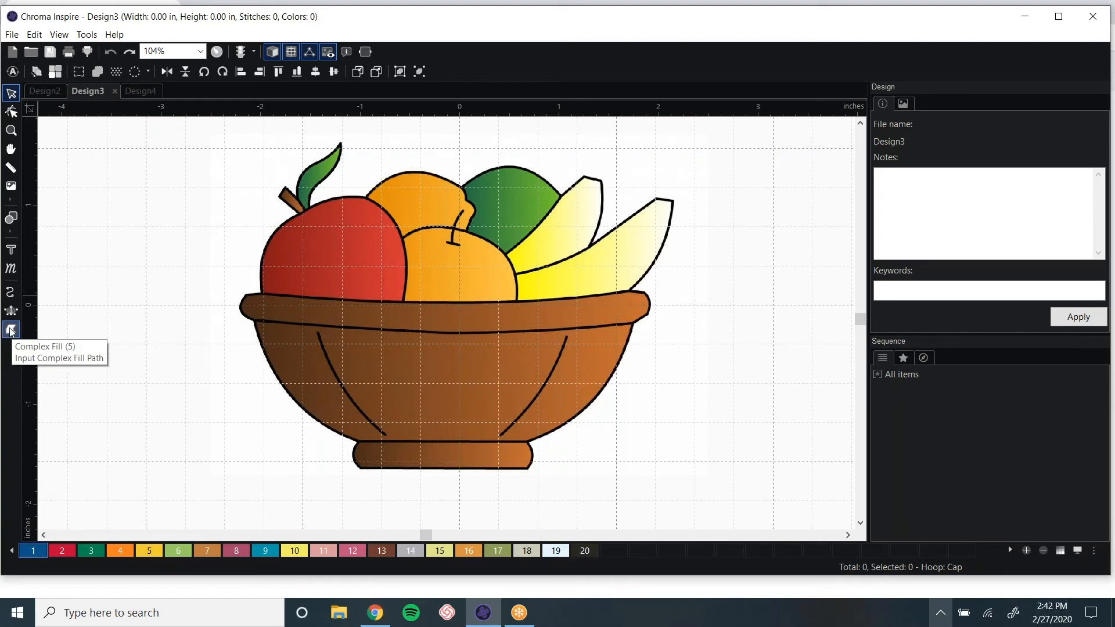
{"action": "left_click", "coordinate": [11, 331]}
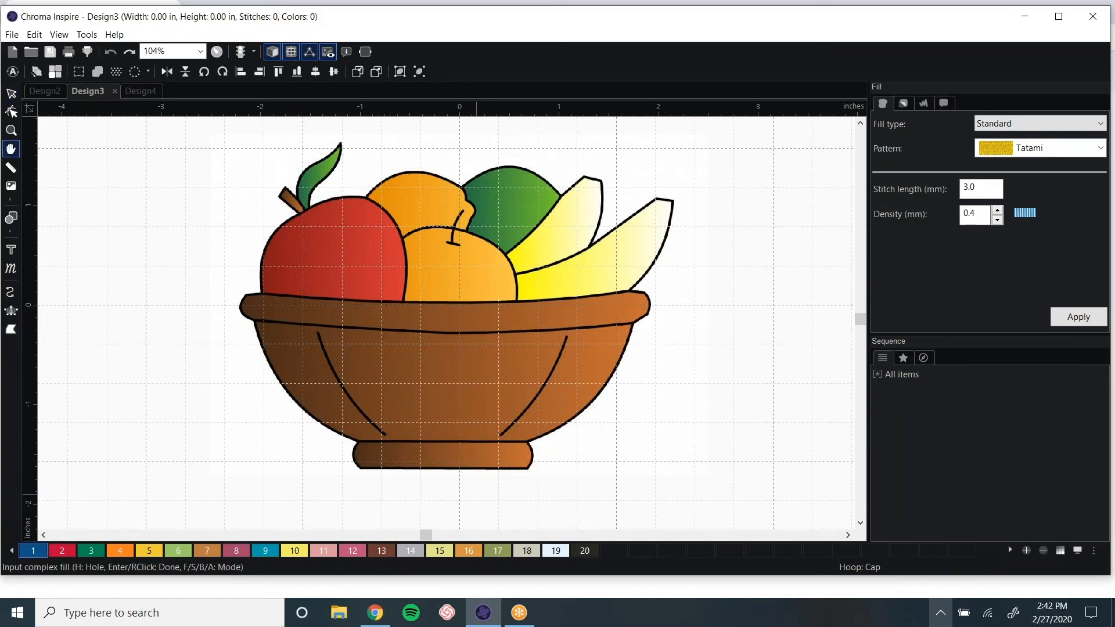
- Try to trace the bowl's base for a complex fill, with a straight upper edge and curve points around the side and bottom
{"action": "scroll", "coordinate": [476, 499], "scroll_direction": "up", "scroll_amount": 1}
{"action": "scroll", "coordinate": [447, 321], "scroll_direction": "up", "scroll_amount": 3}
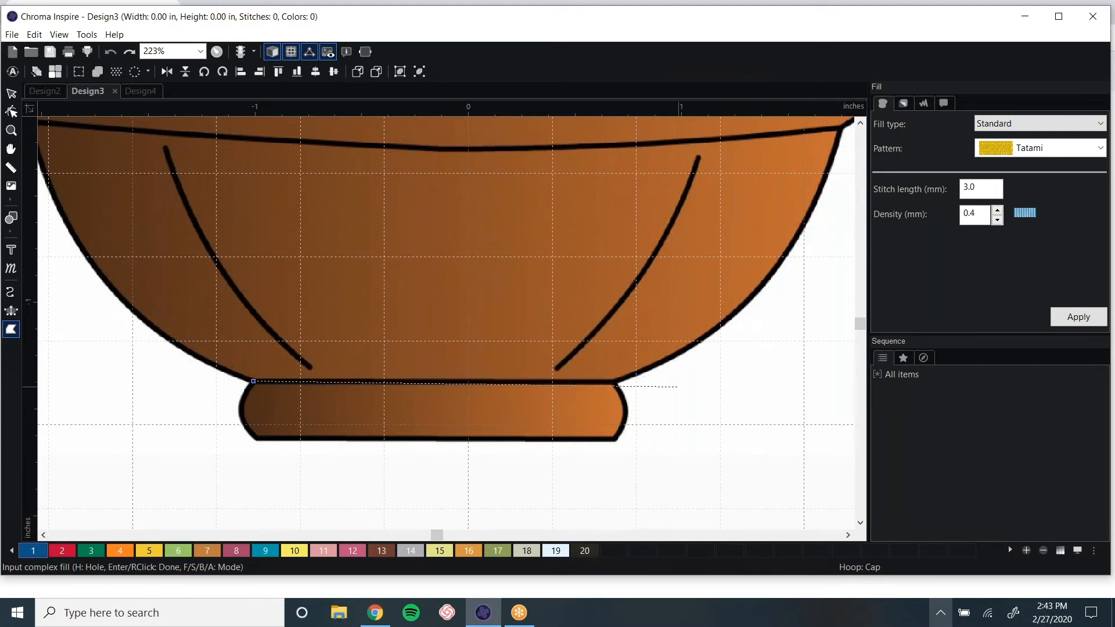
{"action": "left_click", "coordinate": [611, 381]}
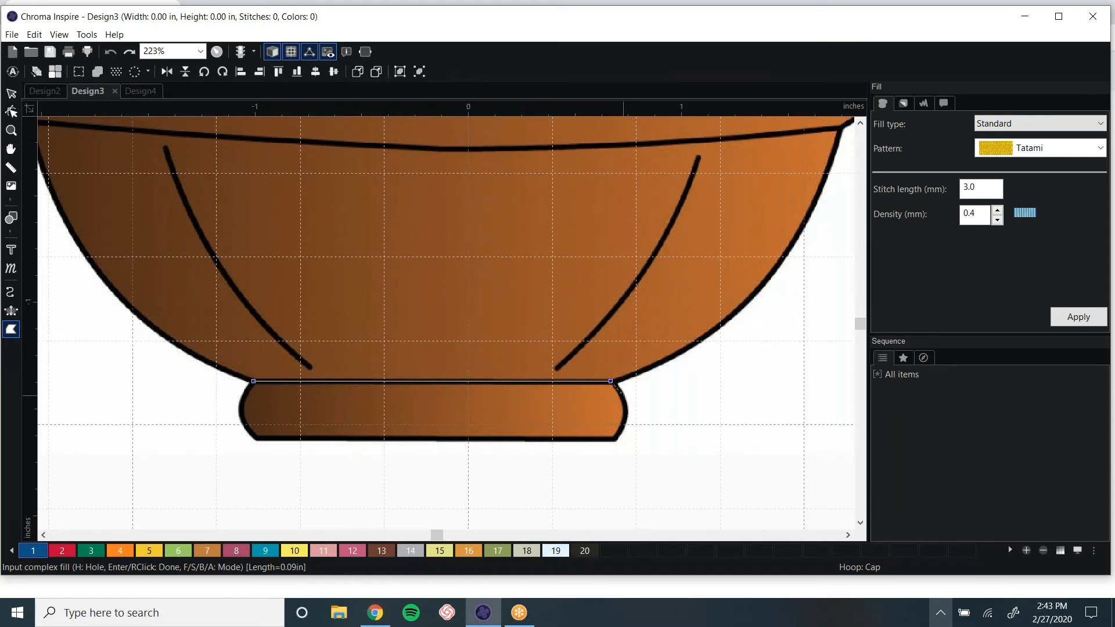
{"action": "left_click", "coordinate": [624, 394]}
{"action": "left_click", "coordinate": [630, 414]}
{"action": "left_click", "coordinate": [623, 431]}
{"action": "left_click", "coordinate": [614, 444]}
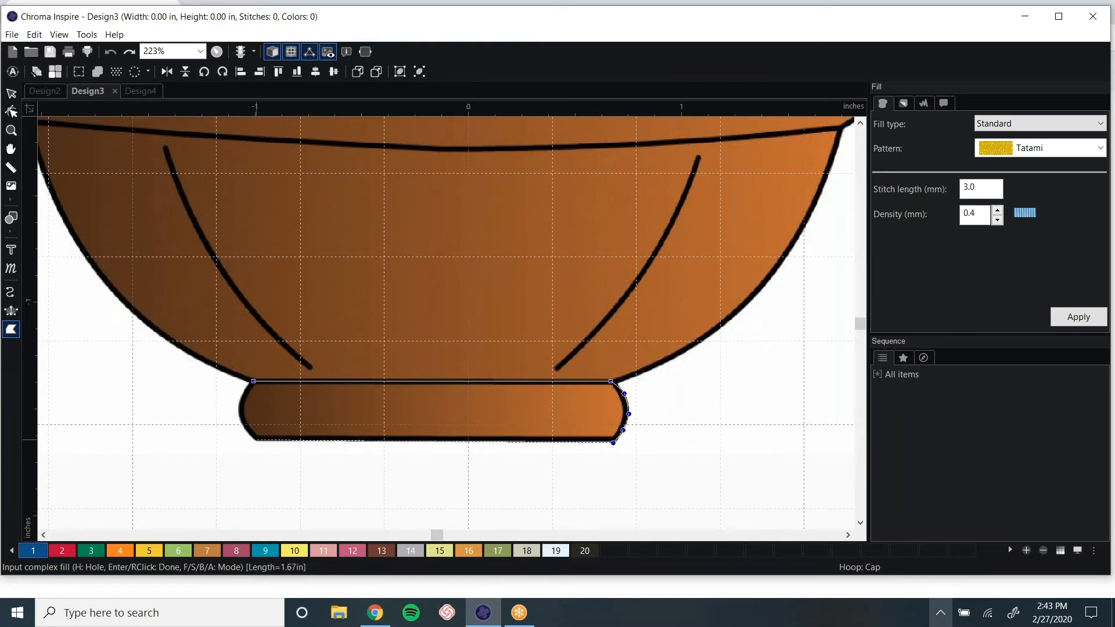
{"action": "left_click", "coordinate": [258, 442]}
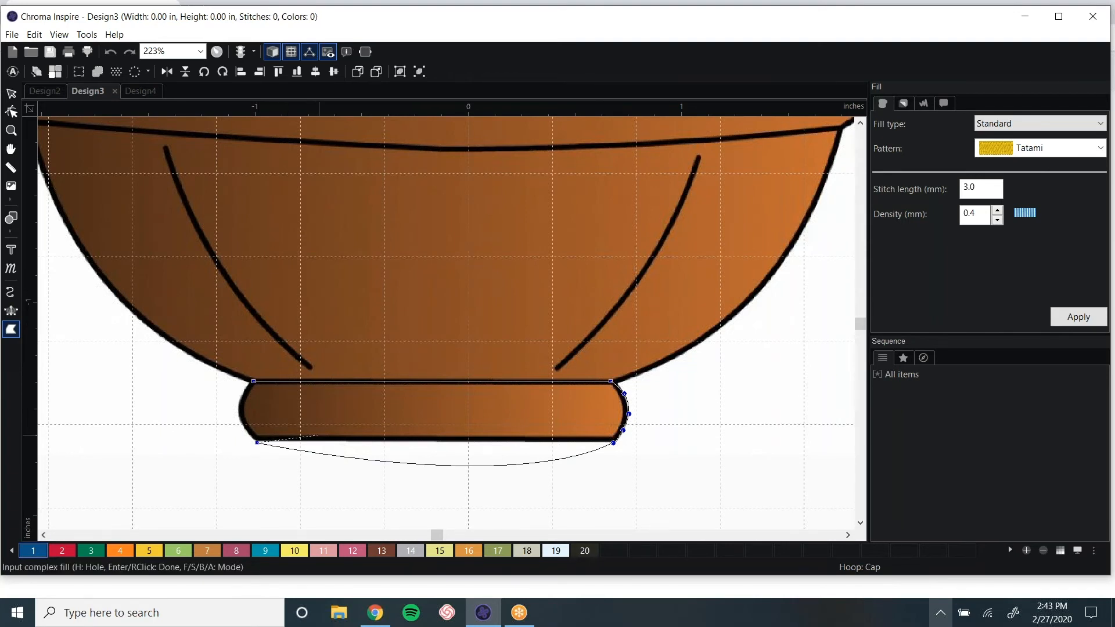
- Finish the trial fill outline on the bowl's base early, and undo it
{"action": "left_click", "coordinate": [34, 35]}
{"action": "key", "text": "Escape"}
{"action": "left_click", "coordinate": [34, 35]}
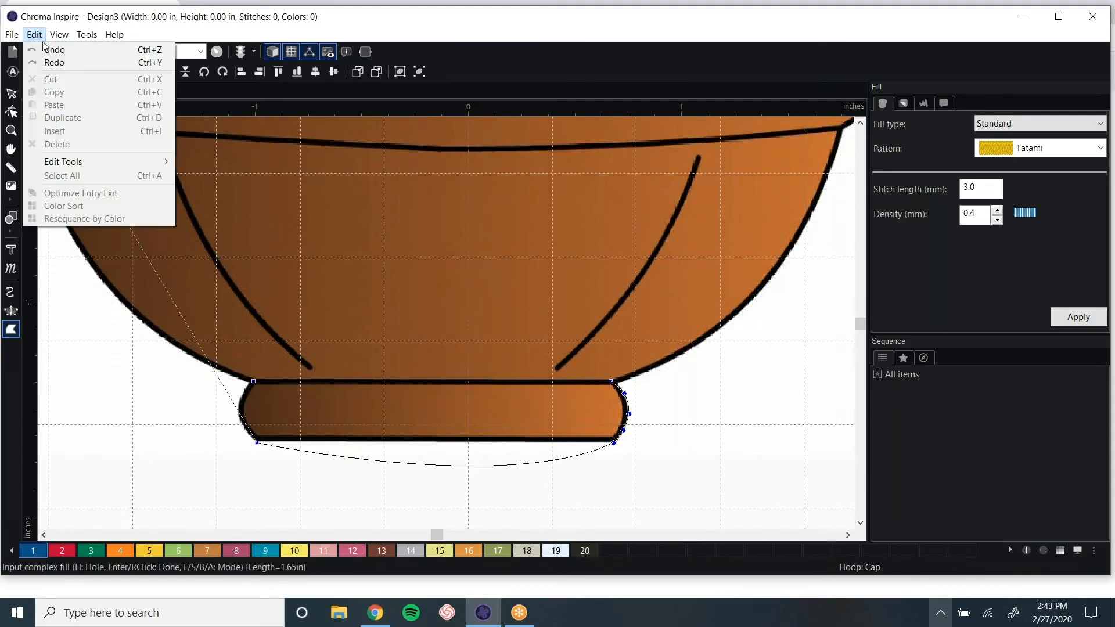
{"action": "key", "text": "Escape"}
{"action": "key", "text": "Return"}
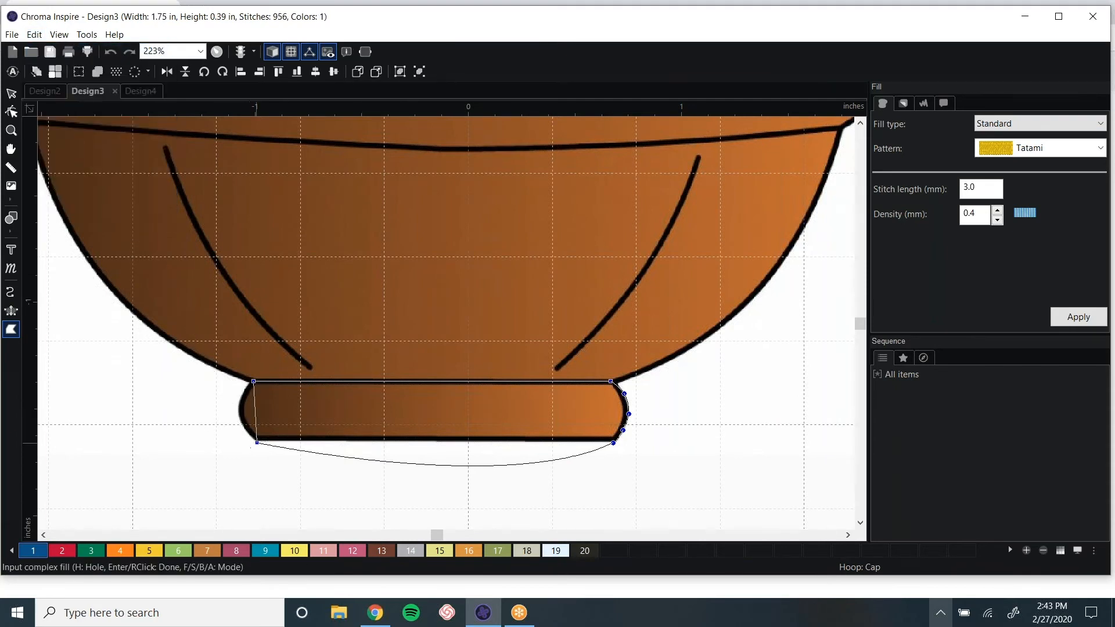
{"action": "left_click", "coordinate": [34, 35]}
{"action": "left_click", "coordinate": [46, 47]}
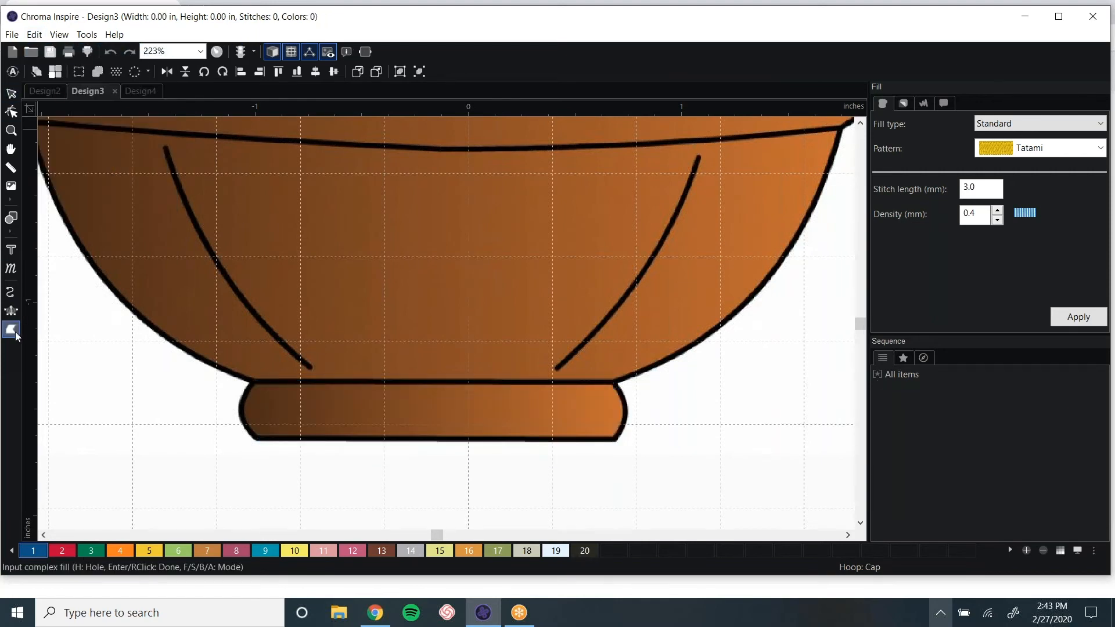
- Trace the bowl's base with straight long edges and curved ends as a Tatami complex fill about 1.82 in wide and 0.28 in high
{"action": "left_click", "coordinate": [253, 381]}
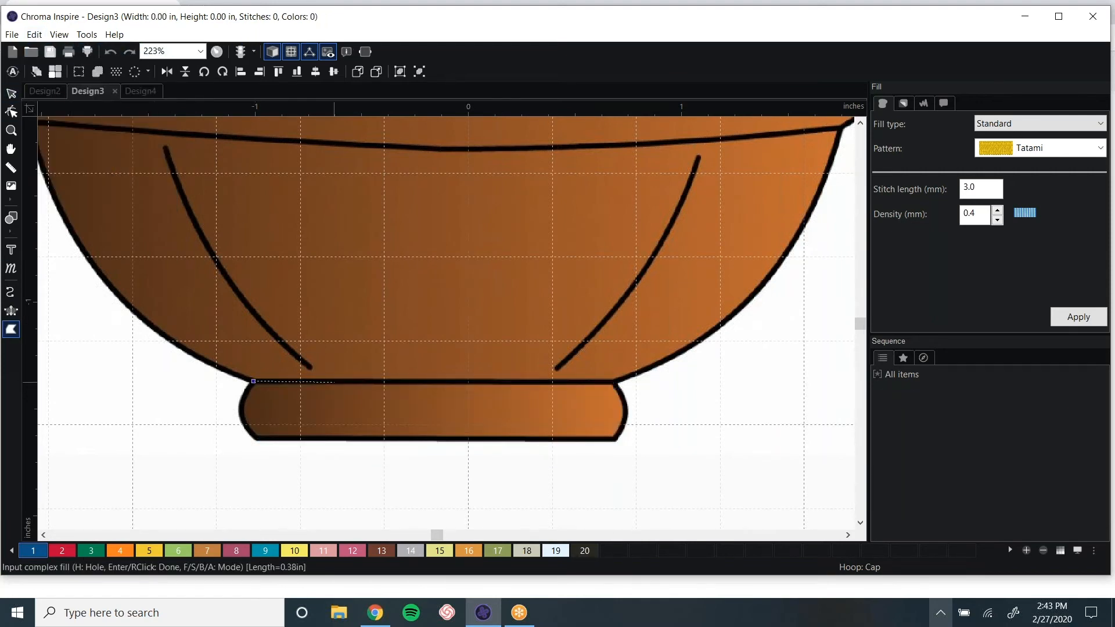
{"action": "left_click", "coordinate": [614, 381]}
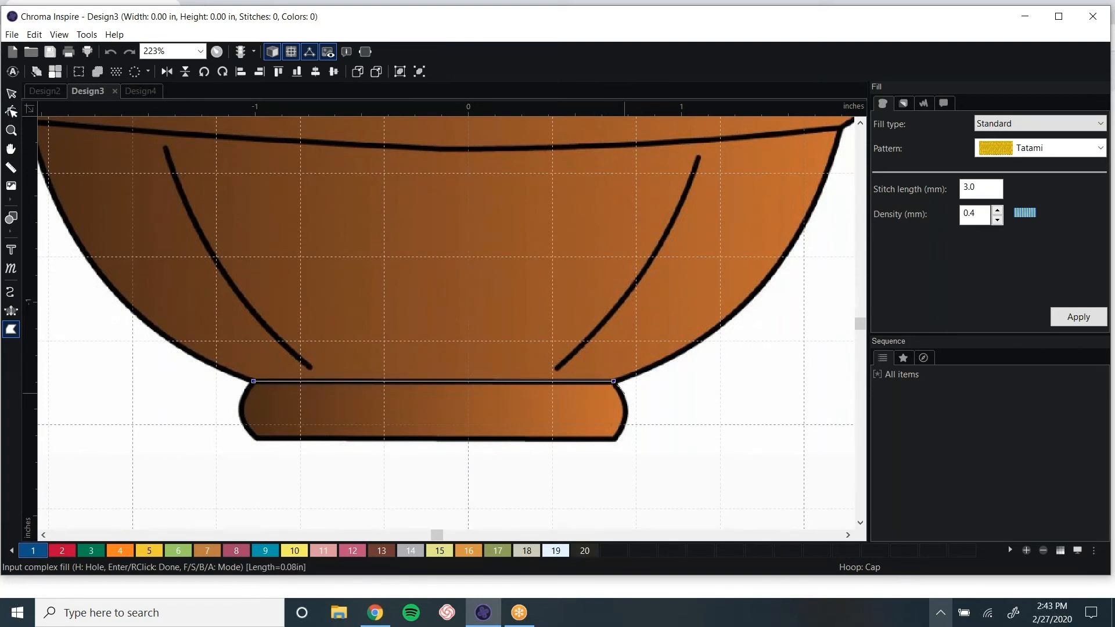
{"action": "left_click", "coordinate": [631, 412]}
{"action": "left_click", "coordinate": [615, 441]}
{"action": "left_click", "coordinate": [257, 441]}
{"action": "left_click", "coordinate": [247, 430]}
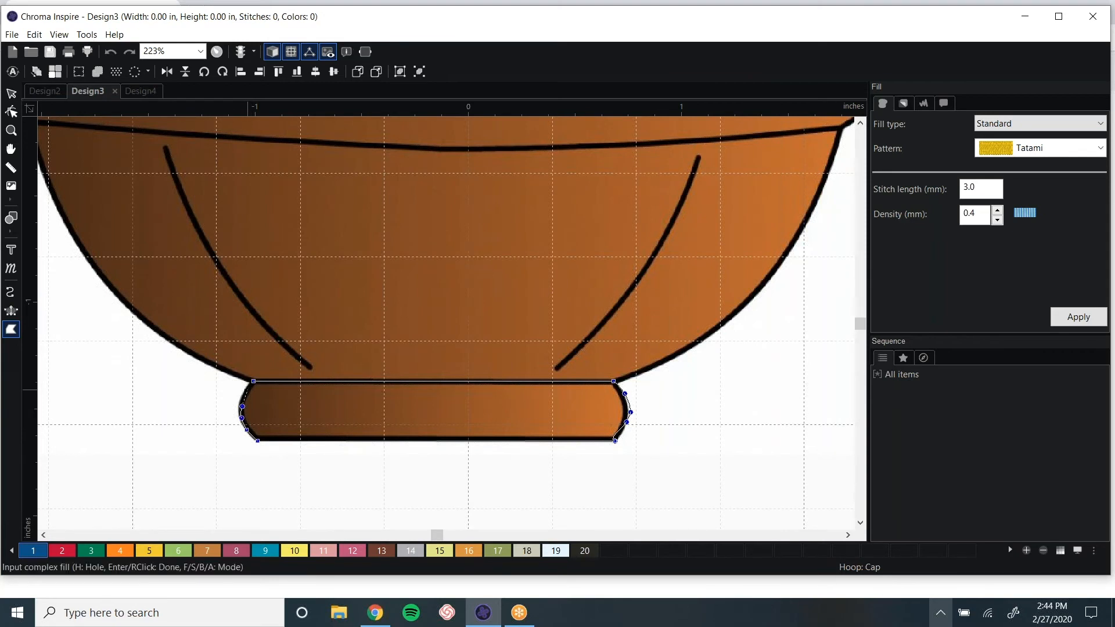
{"action": "left_click", "coordinate": [242, 406]}
{"action": "left_click", "coordinate": [249, 388]}
{"action": "key", "text": "Return"}
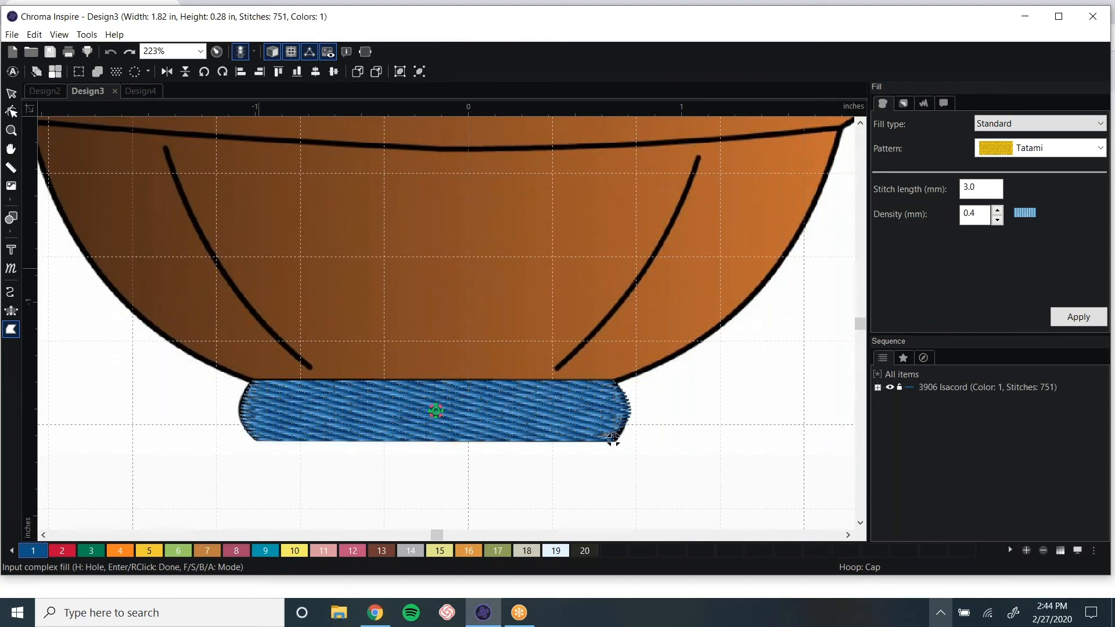
- Recolor the bowl's base fill with the brown thread 13 (1543 Isacord)
{"action": "left_click", "coordinate": [309, 52]}
{"action": "scroll", "coordinate": [614, 437], "scroll_direction": "down", "scroll_amount": 2}
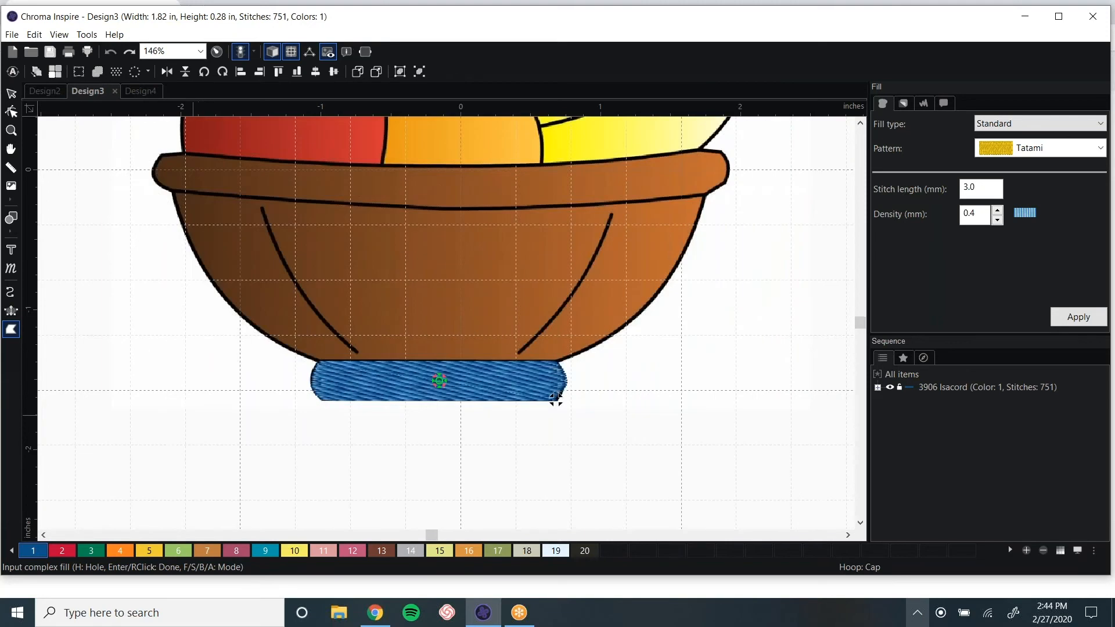
{"action": "left_click", "coordinate": [11, 93]}
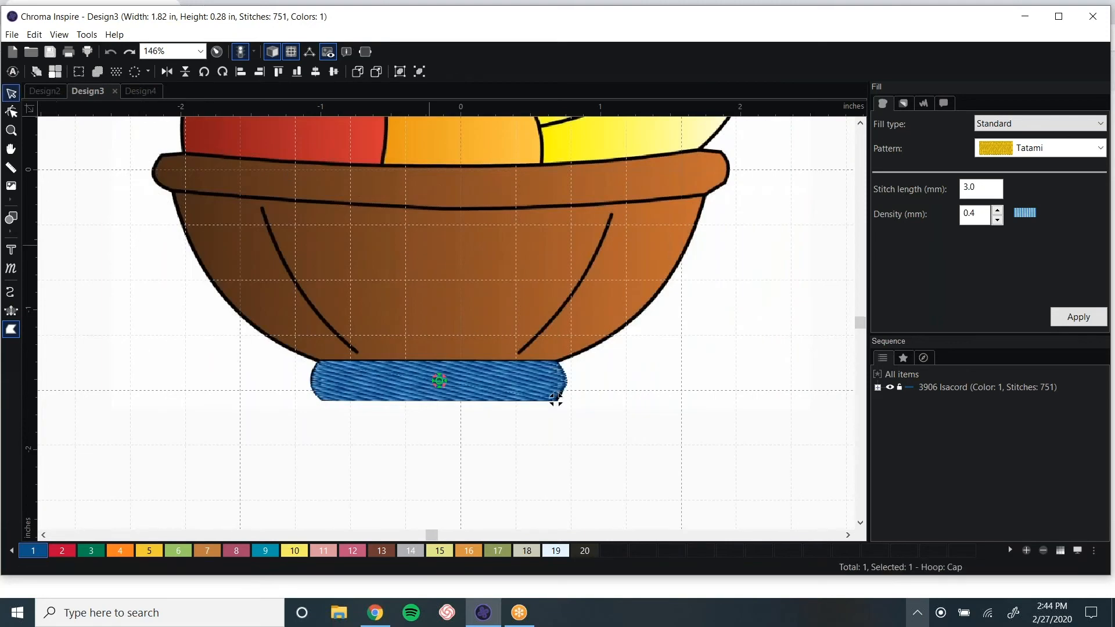
{"action": "left_click", "coordinate": [554, 398]}
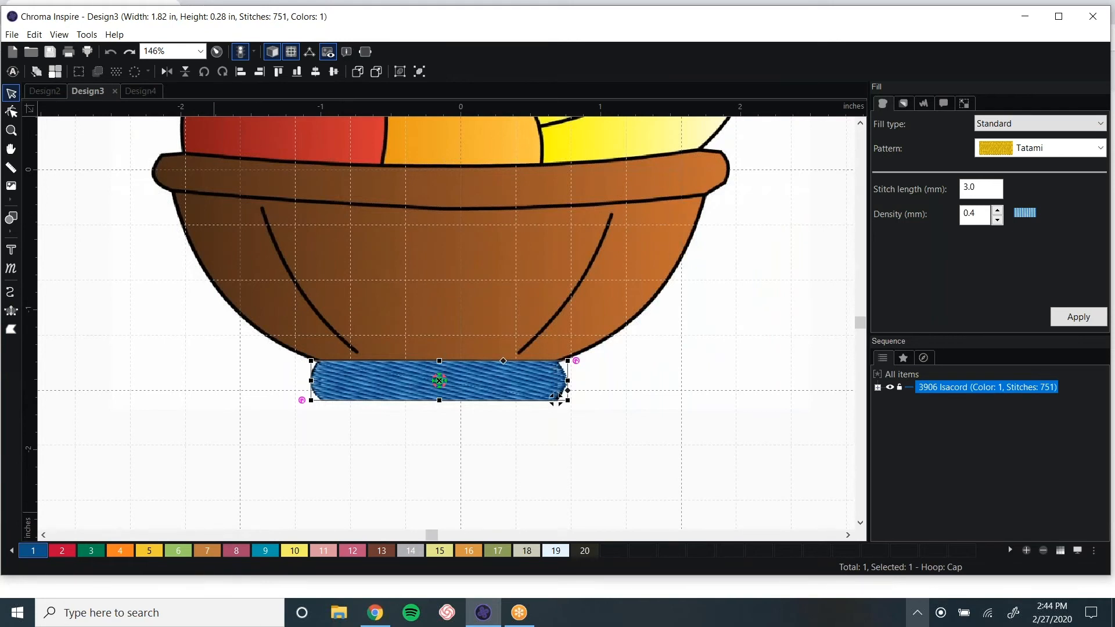
{"action": "left_click", "coordinate": [207, 551]}
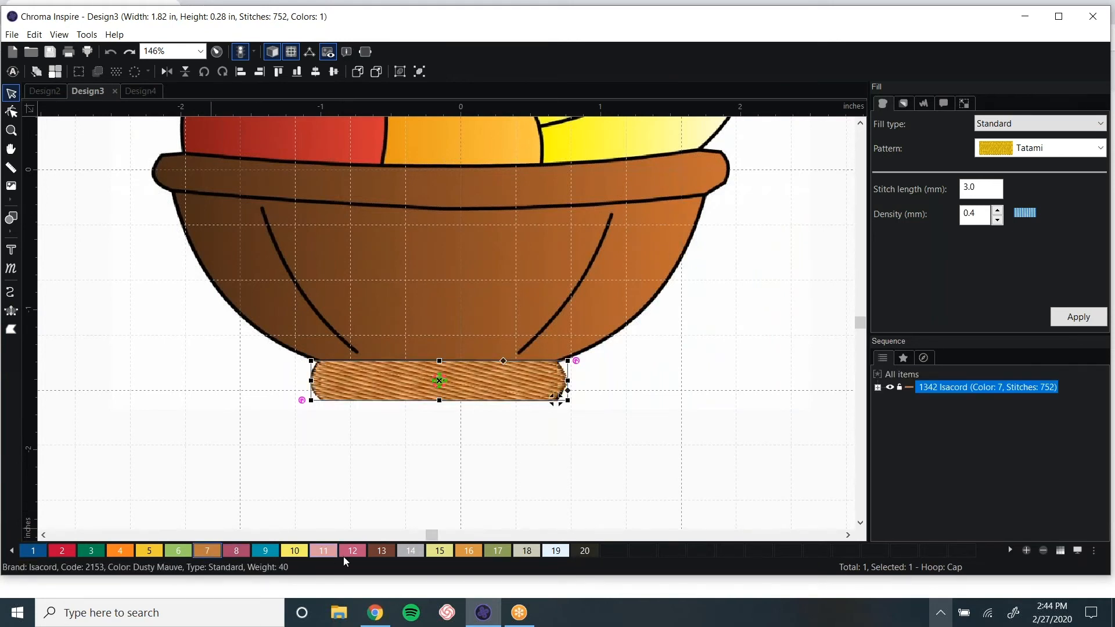
{"action": "left_click", "coordinate": [376, 550]}
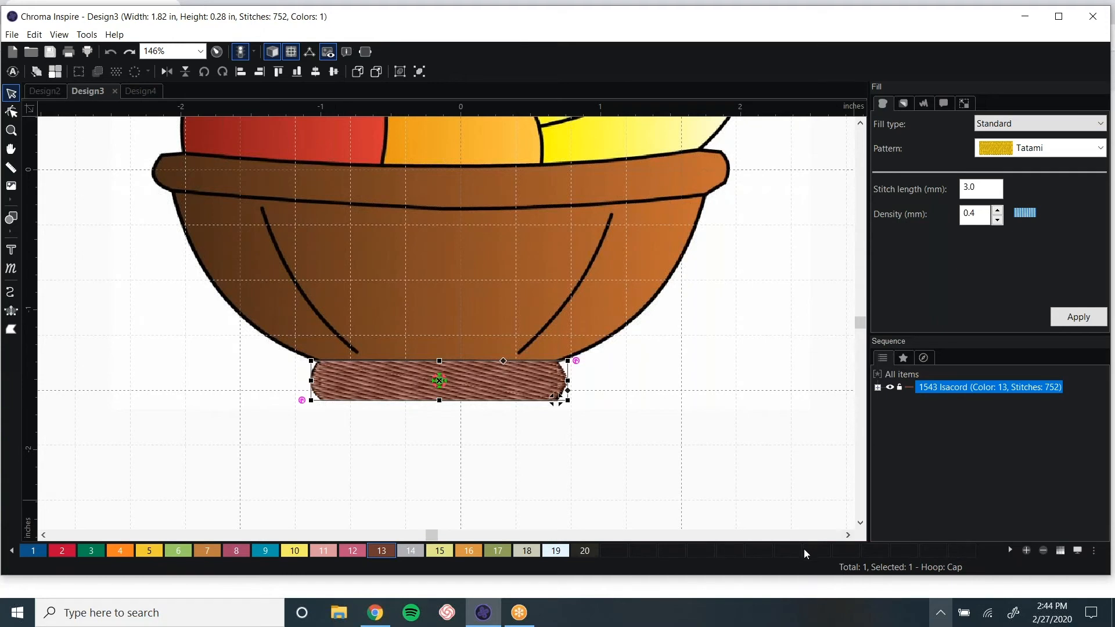
{"action": "scroll", "coordinate": [780, 489], "scroll_direction": "down", "scroll_amount": 5}
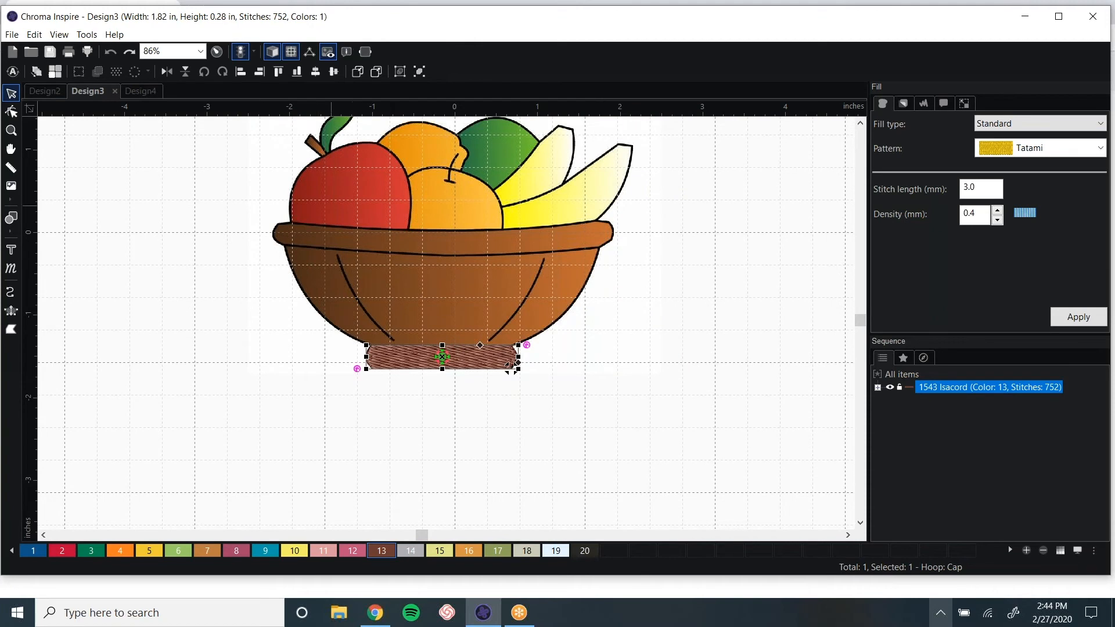
- Add a new thread to the palette and set its color to Isacord 1902 Poinsettia
{"action": "left_click", "coordinate": [1026, 551]}
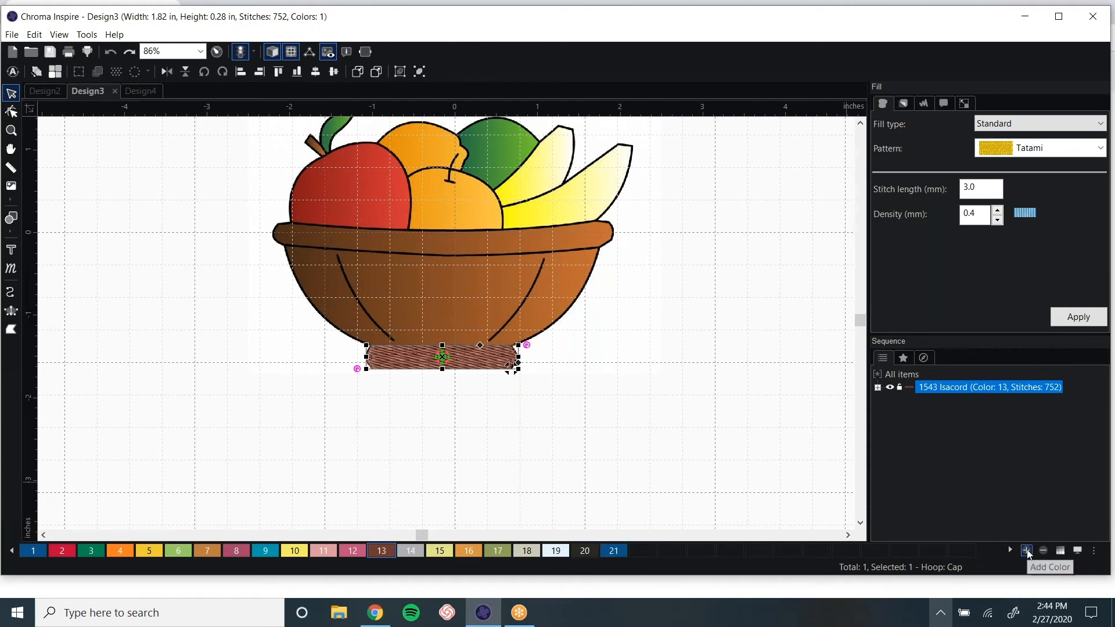
{"action": "double_click", "coordinate": [618, 552]}
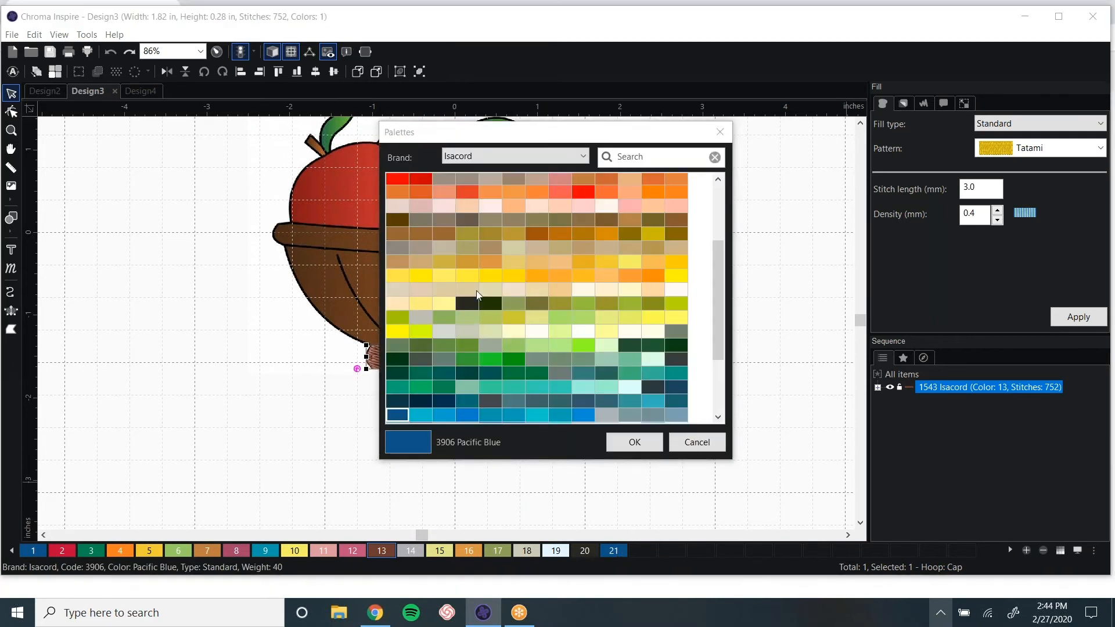
{"action": "left_click", "coordinate": [425, 178]}
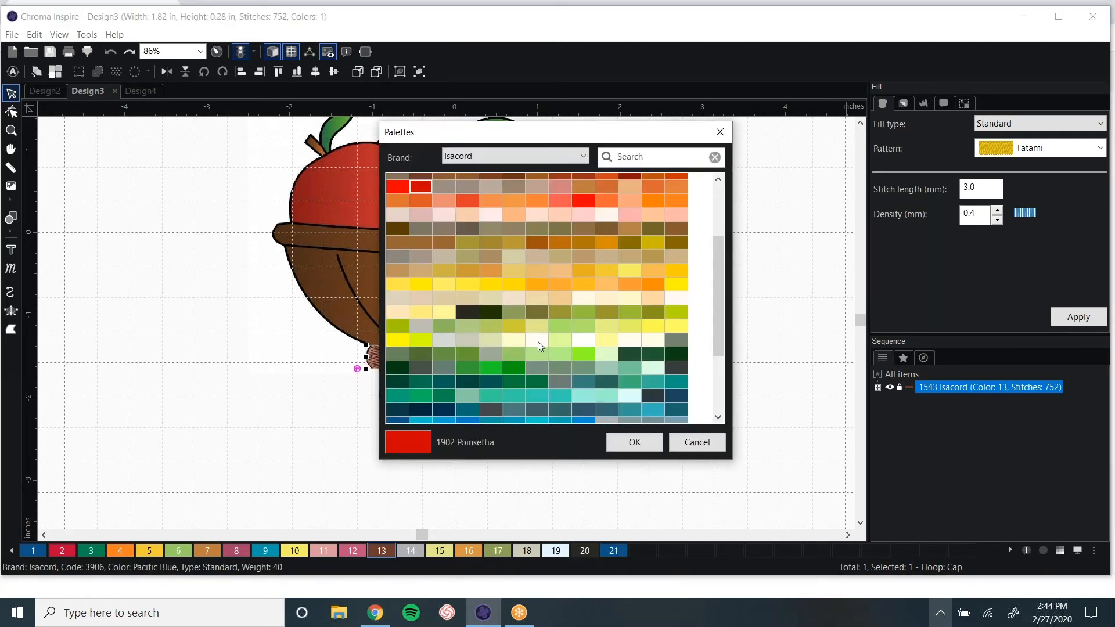
{"action": "left_click", "coordinate": [635, 442]}
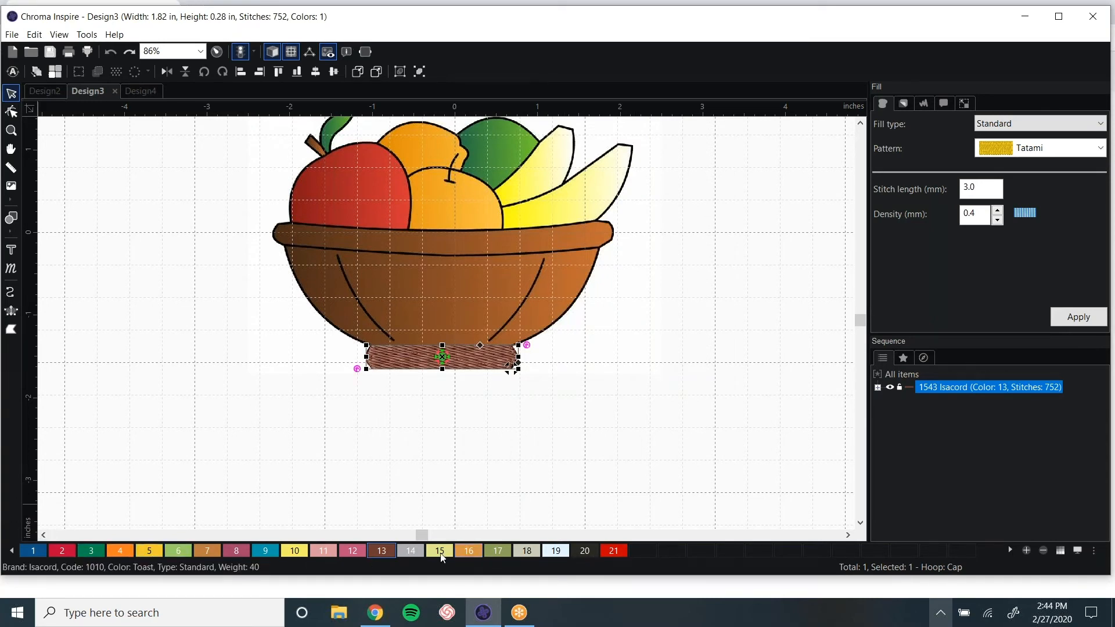
- Replace the color of palette thread 8 with Isacord 3536 Heraldic
{"action": "double_click", "coordinate": [240, 555]}
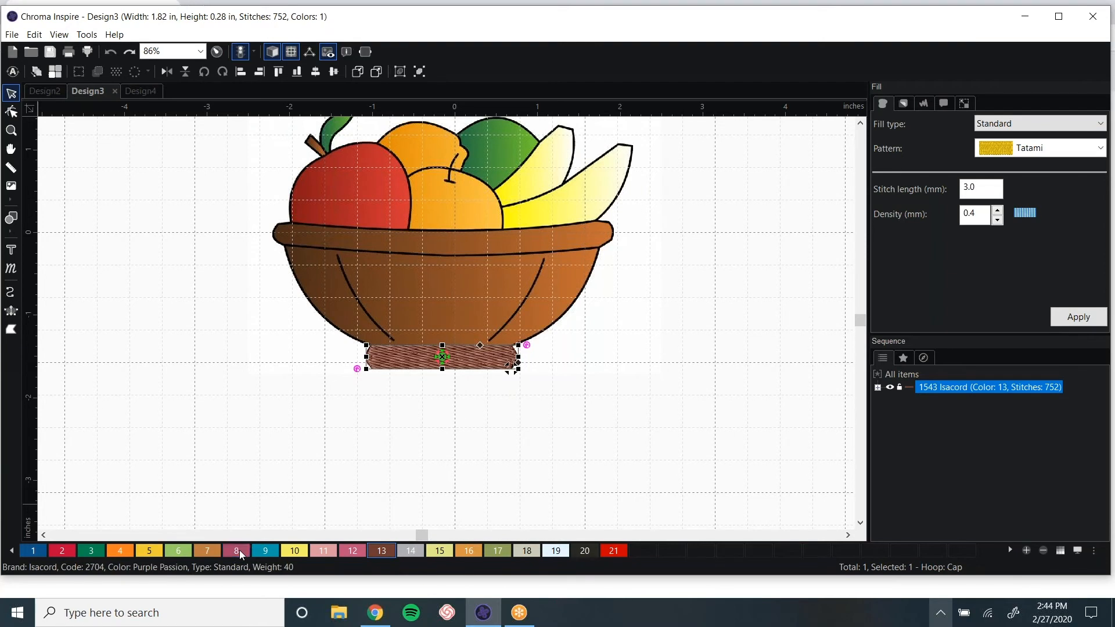
{"action": "left_click", "coordinate": [424, 213]}
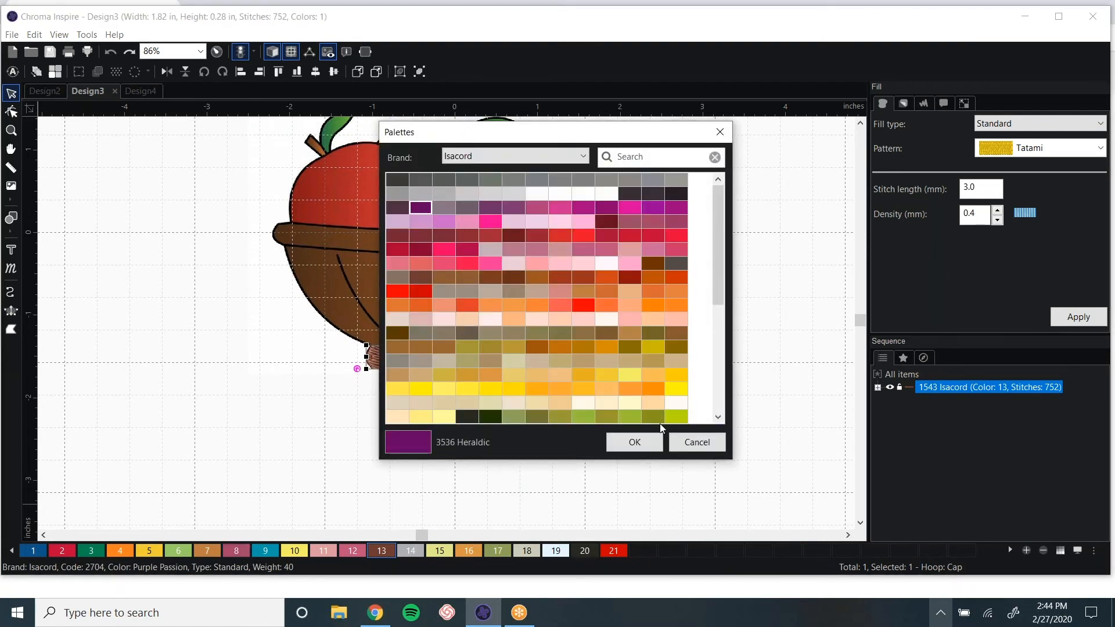
{"action": "left_click", "coordinate": [634, 442]}
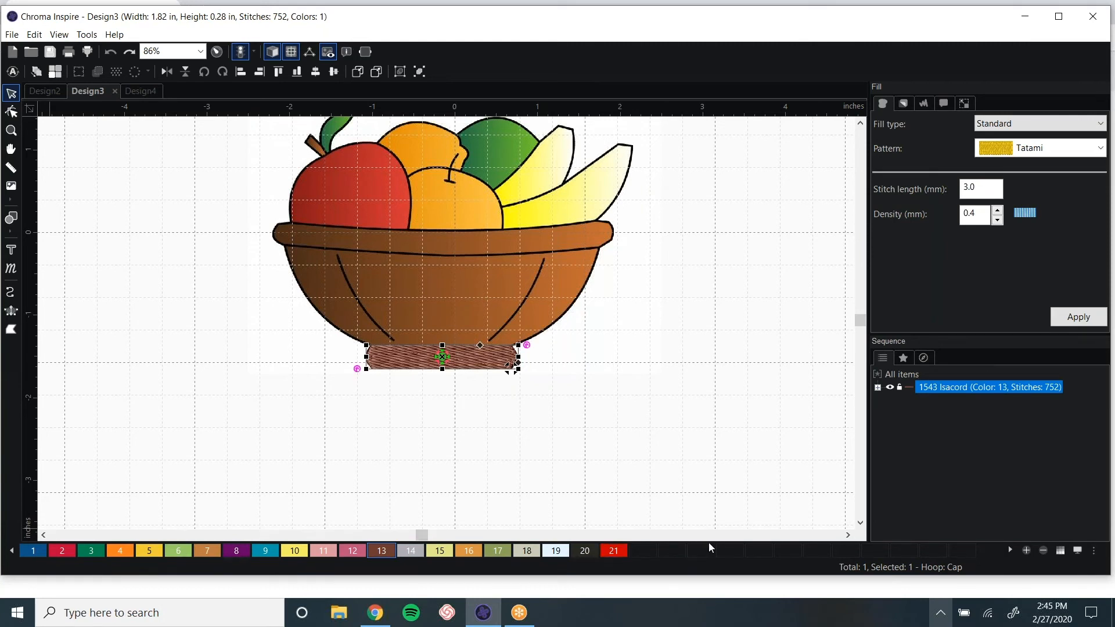
- Make the current thread palette the default colors, replacing the existing defaults
{"action": "left_click", "coordinate": [1096, 555]}
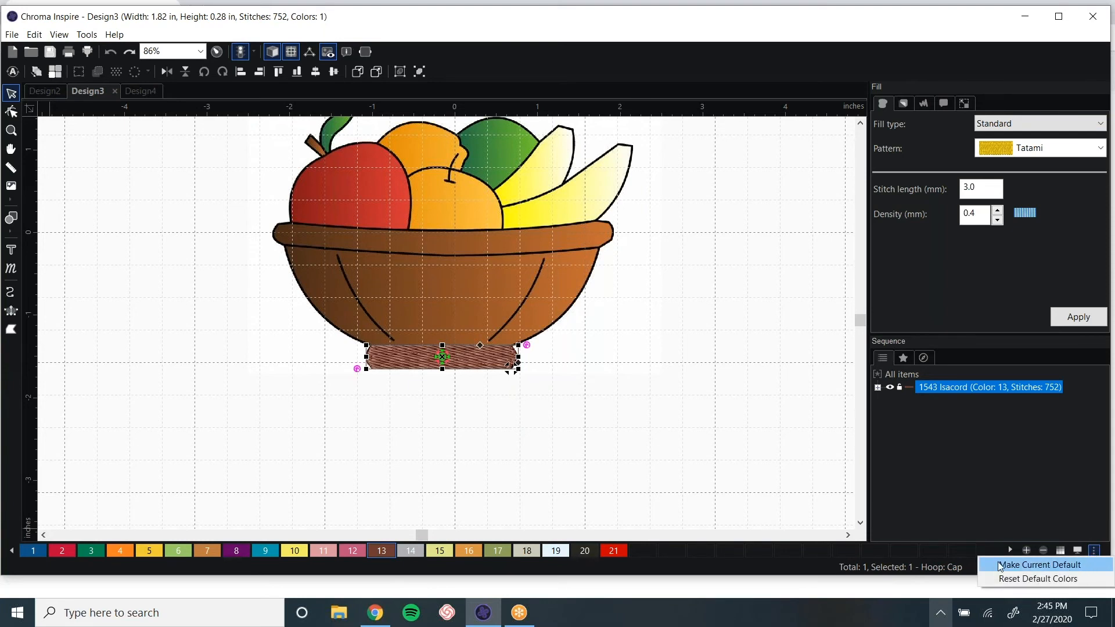
{"action": "left_click", "coordinate": [1065, 566]}
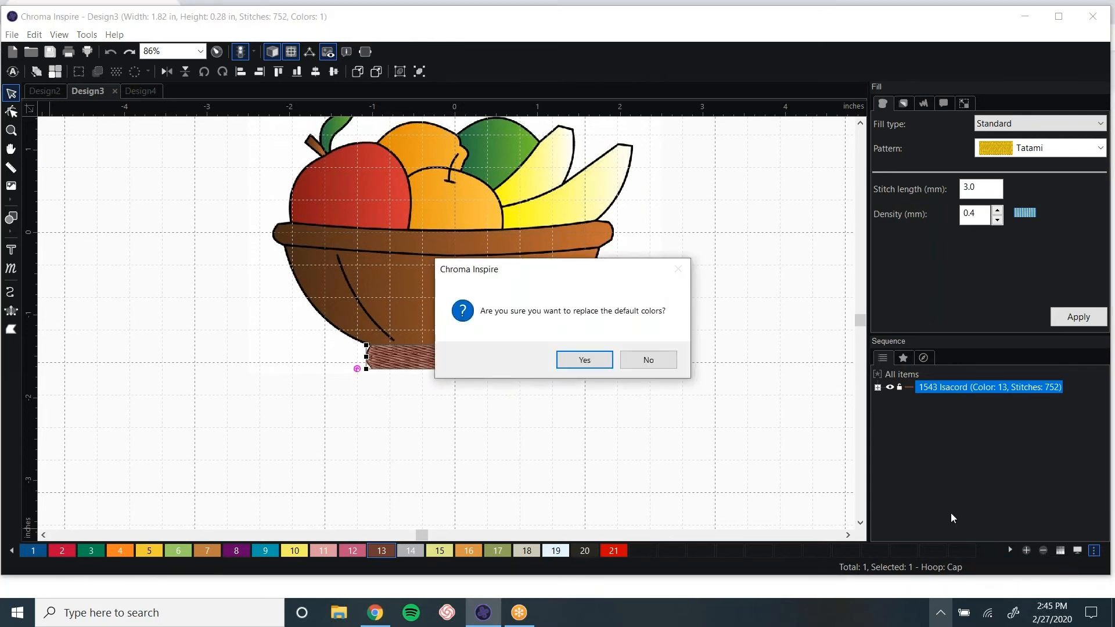
{"action": "left_click", "coordinate": [602, 364]}
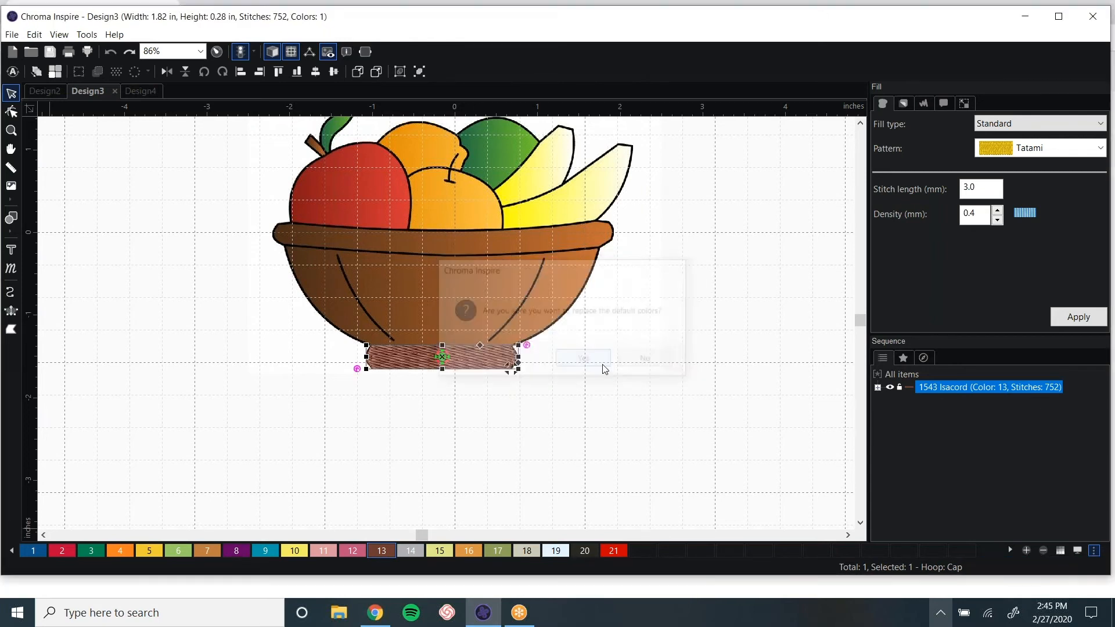
- Start a complex fill for the bowl's body and trace its left side from below the rim down to the base with curve points
{"action": "scroll", "coordinate": [508, 370], "scroll_direction": "up", "scroll_amount": 2}
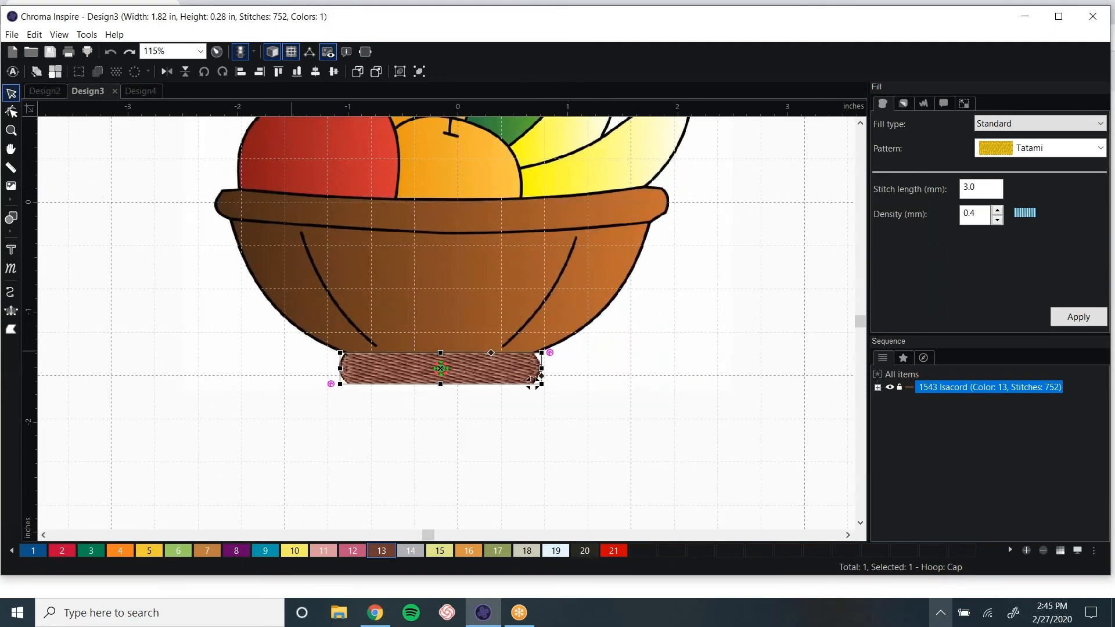
{"action": "left_click", "coordinate": [11, 331]}
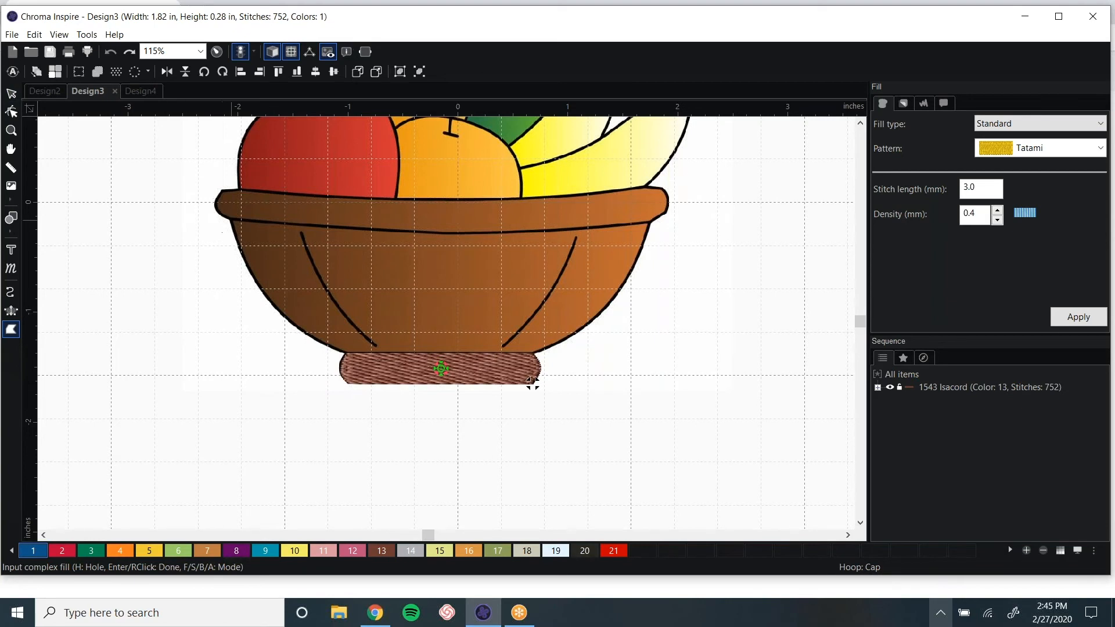
{"action": "scroll", "coordinate": [532, 383], "scroll_direction": "up", "scroll_amount": 2}
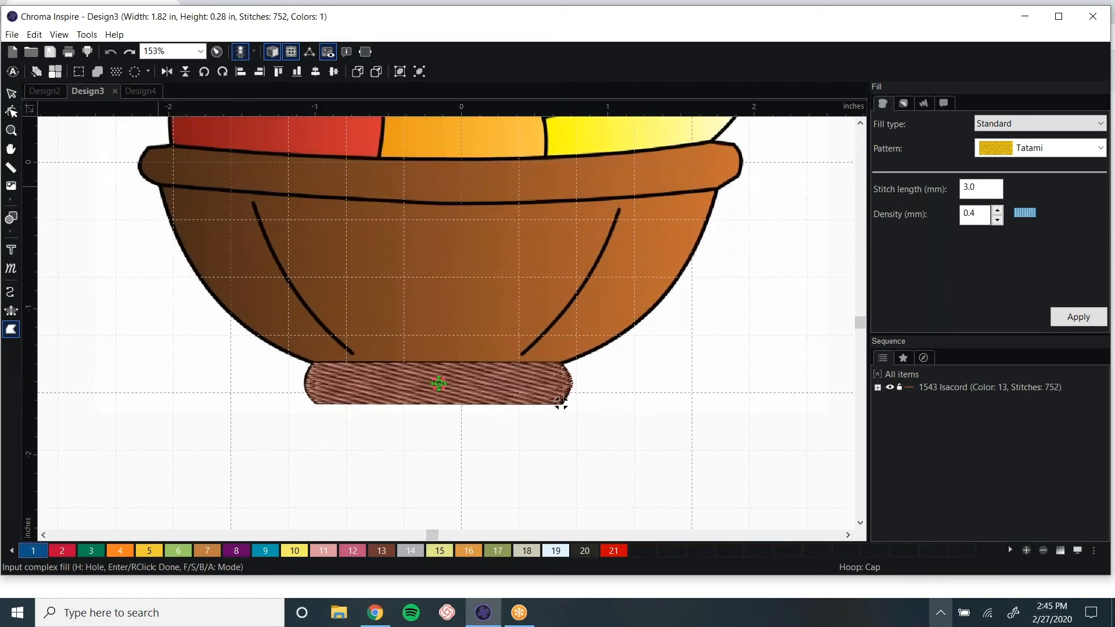
{"action": "left_click", "coordinate": [159, 187]}
{"action": "left_click", "coordinate": [167, 216]}
{"action": "left_click", "coordinate": [182, 248]}
{"action": "left_click", "coordinate": [201, 279]}
{"action": "left_click", "coordinate": [230, 313]}
{"action": "left_click", "coordinate": [255, 335]}
{"action": "left_click", "coordinate": [289, 354]}
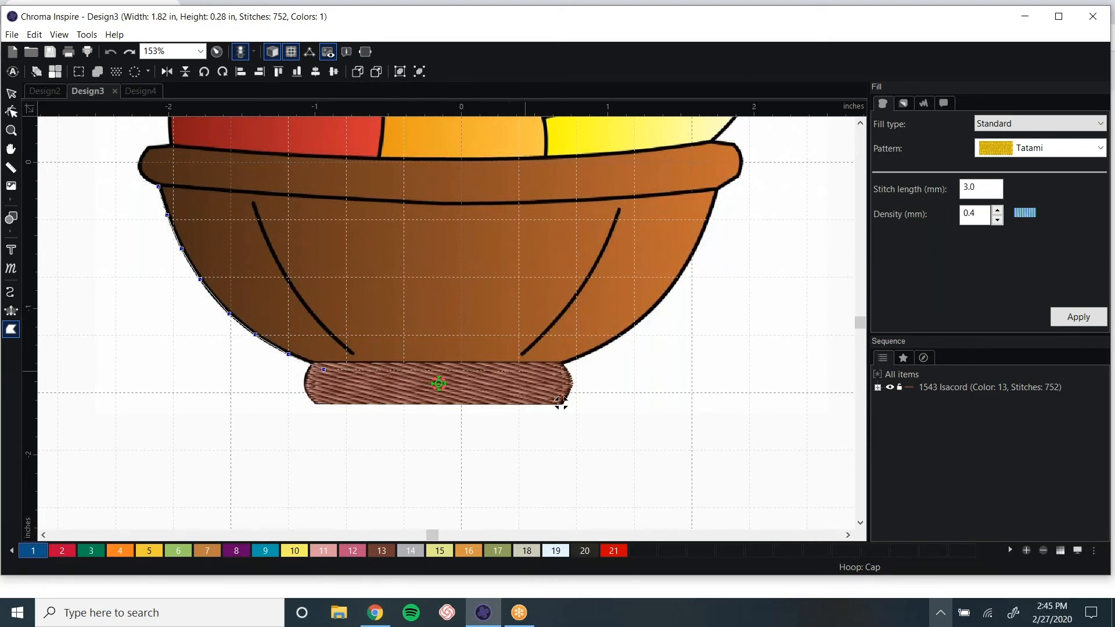
- Trace the bowl's body across the top of the base and up the right side, and finish it as a Tatami fill about 3.81 in wide
{"action": "left_click", "coordinate": [556, 369]}
{"action": "left_click", "coordinate": [600, 350]}
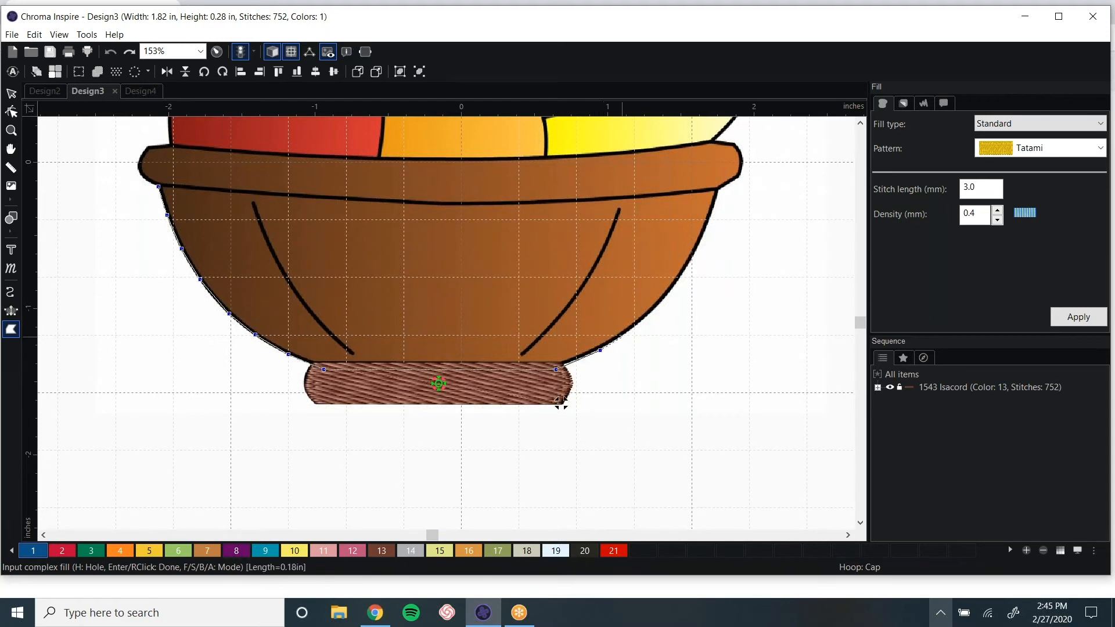
{"action": "left_click", "coordinate": [645, 318]}
{"action": "left_click", "coordinate": [681, 277]}
{"action": "left_click", "coordinate": [705, 231]}
{"action": "left_click", "coordinate": [717, 187]}
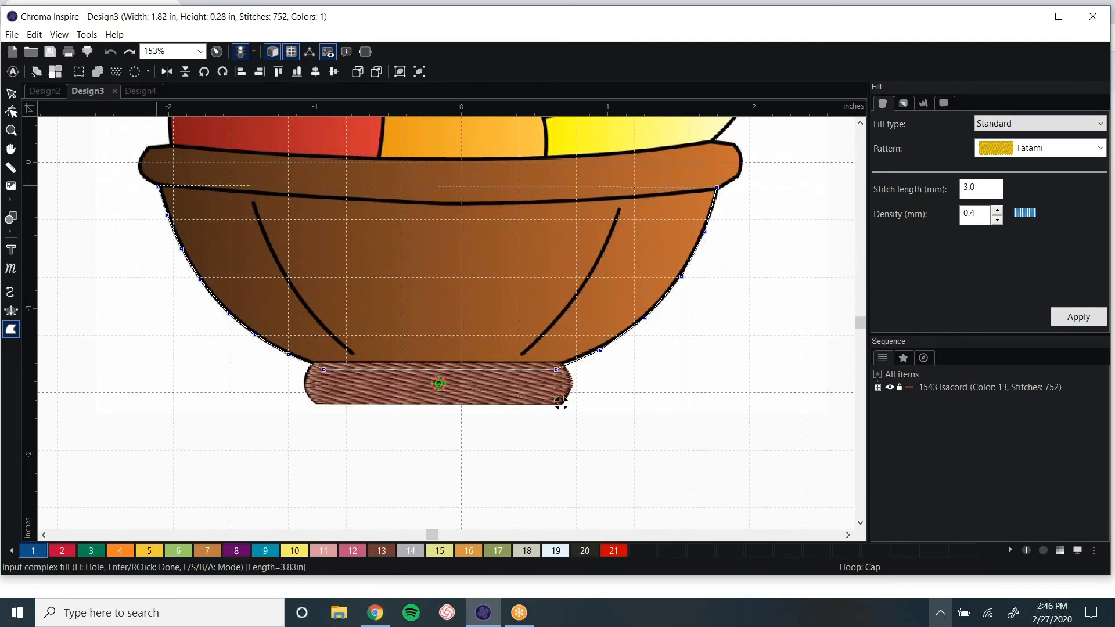
{"action": "key", "text": "Return"}
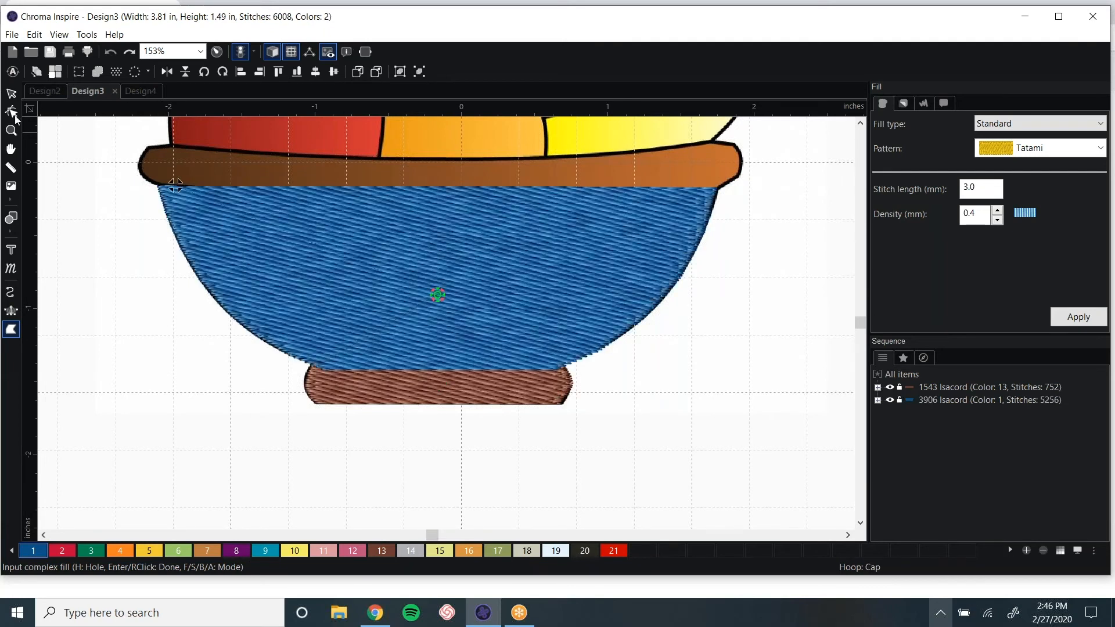
- Recolor the bowl body's fill with the brown thread 13 (1543 Isacord)
{"action": "left_click", "coordinate": [10, 94]}
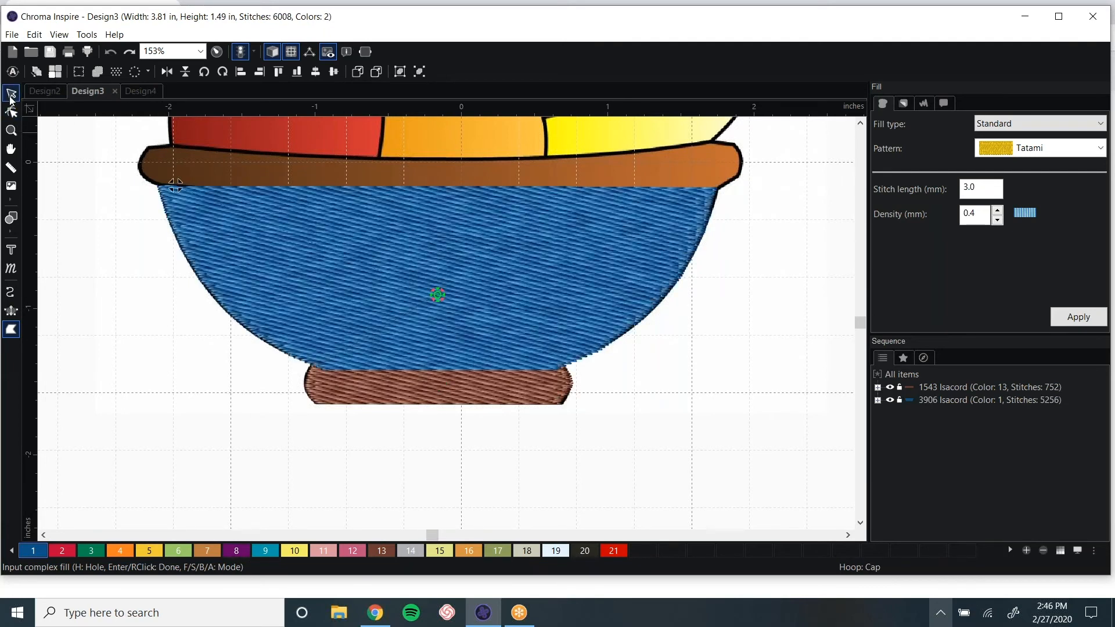
{"action": "left_click", "coordinate": [321, 247]}
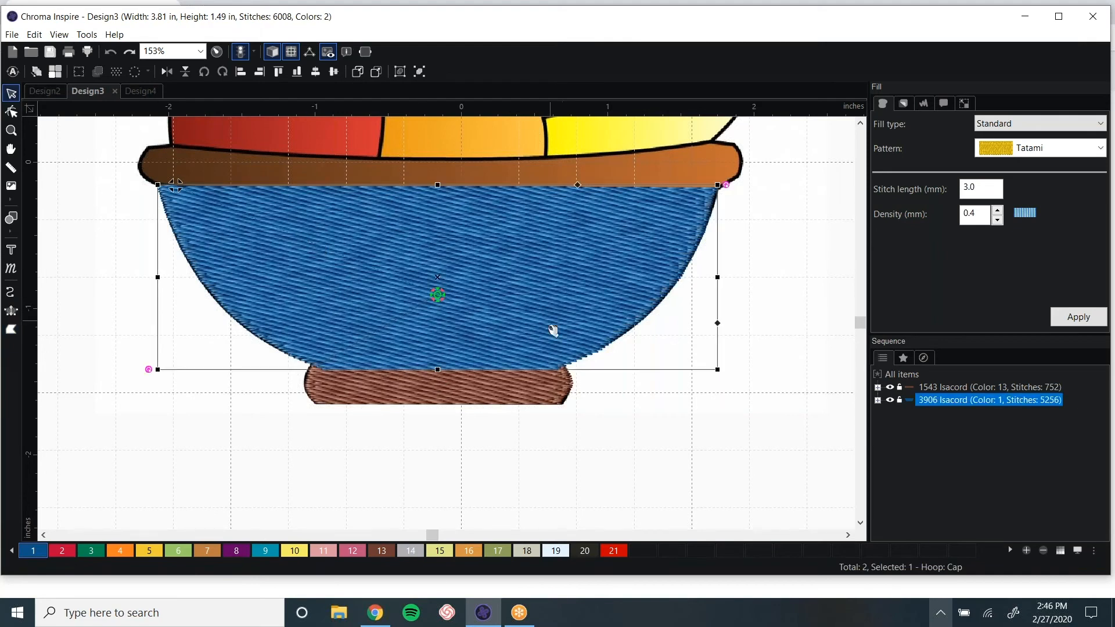
{"action": "left_click", "coordinate": [385, 550]}
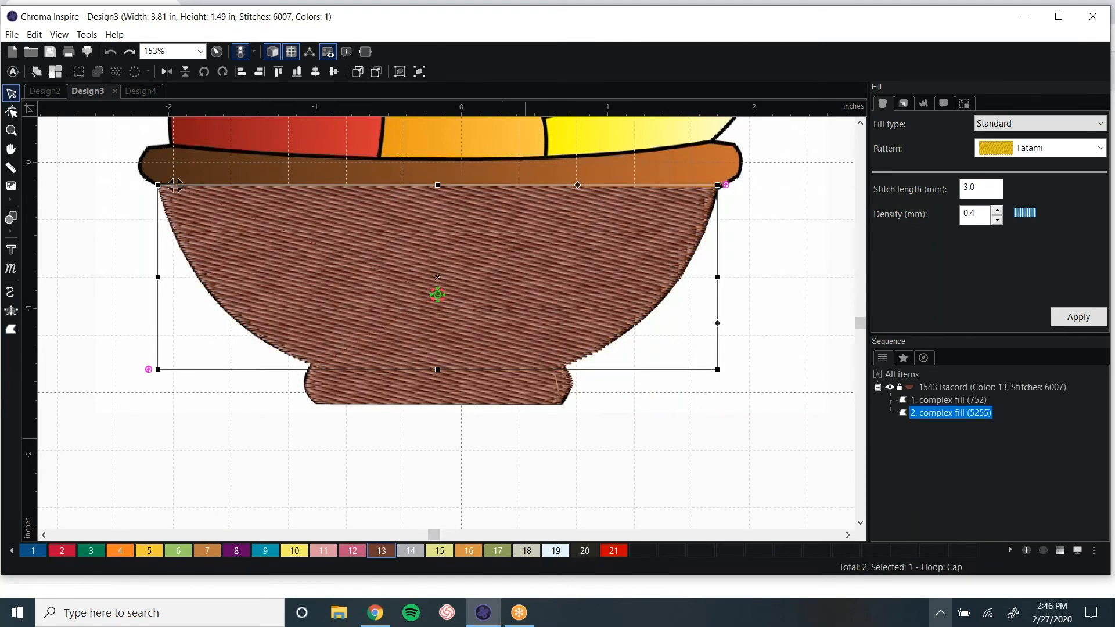
- Turn off the realistic stitch view and recolor the bowl body with yellow thread 10 (704 Isacord) to inspect its overlap with the base
{"action": "scroll", "coordinate": [435, 457], "scroll_direction": "up", "scroll_amount": 3}
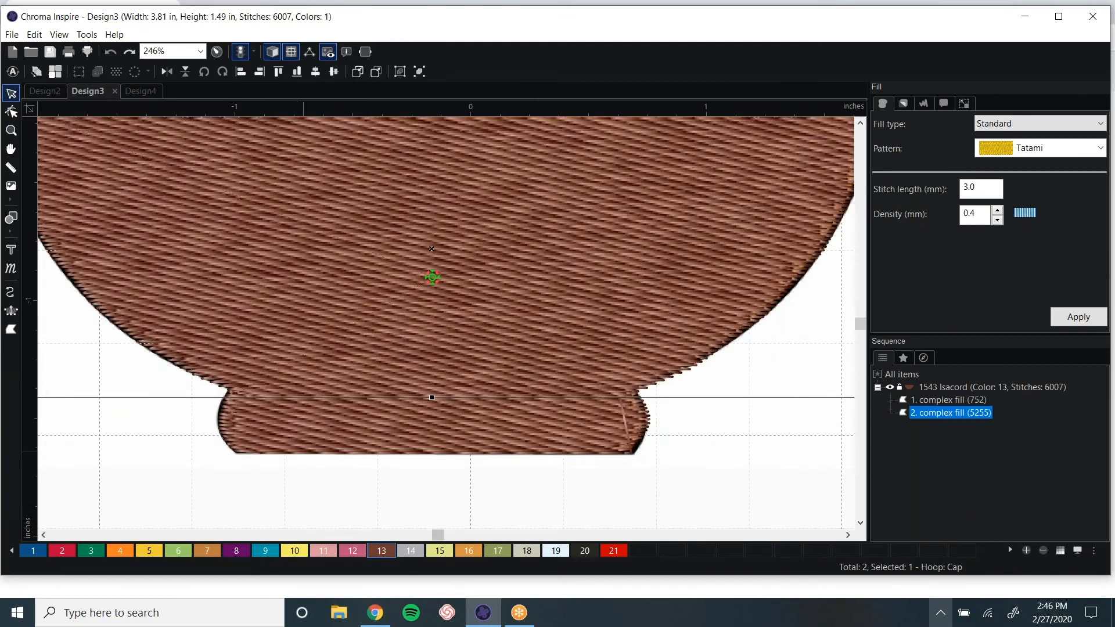
{"action": "left_click", "coordinate": [274, 53]}
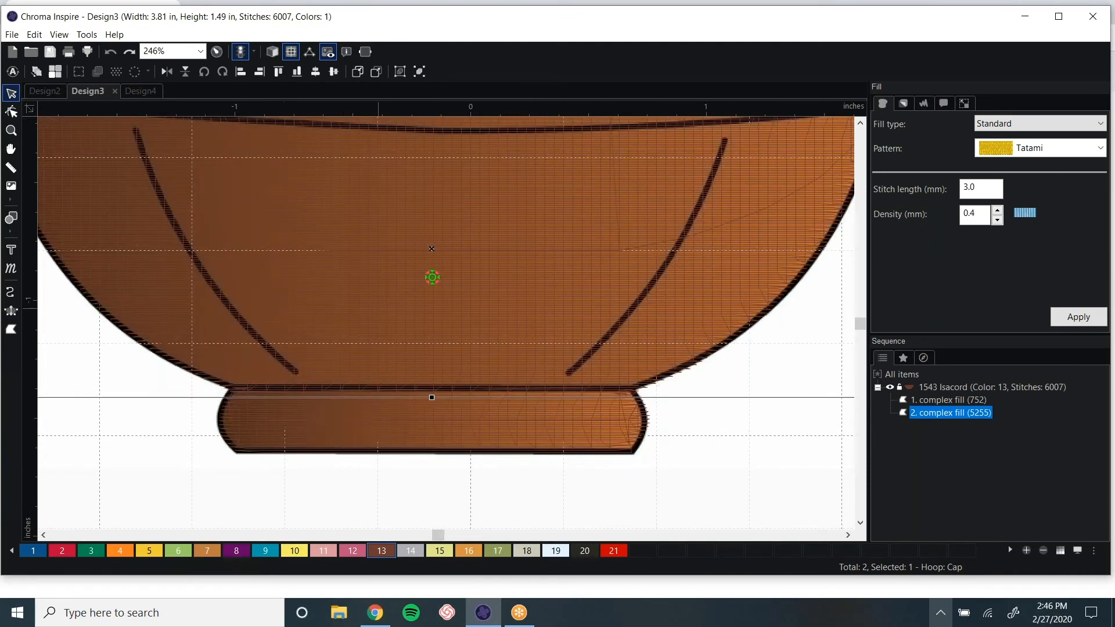
{"action": "left_click", "coordinate": [295, 551]}
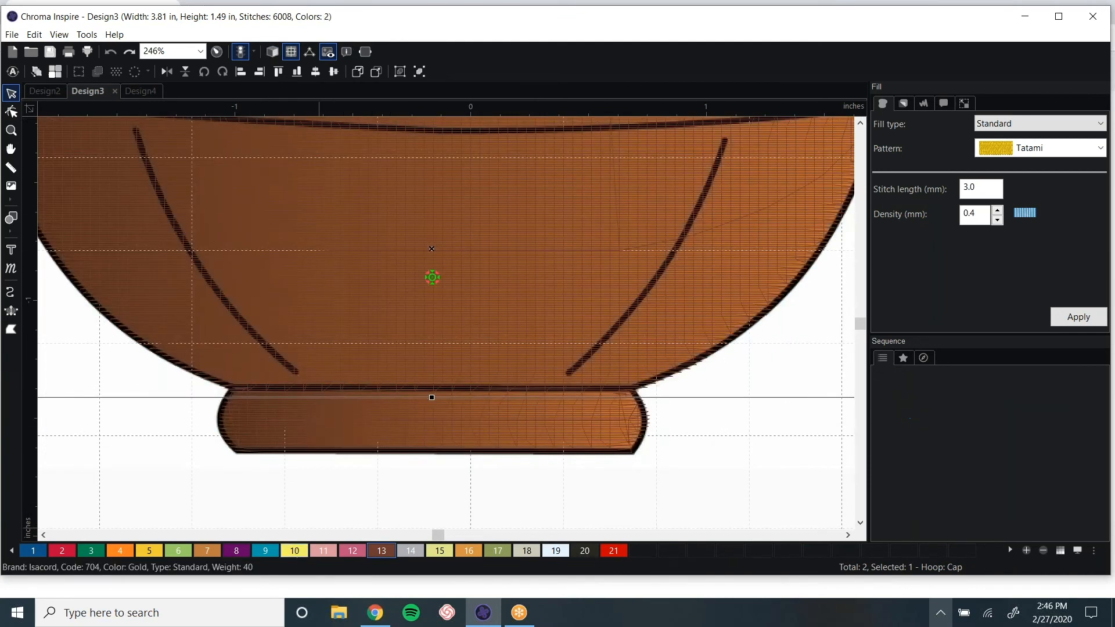
{"action": "scroll", "coordinate": [449, 379], "scroll_direction": "up", "scroll_amount": 3}
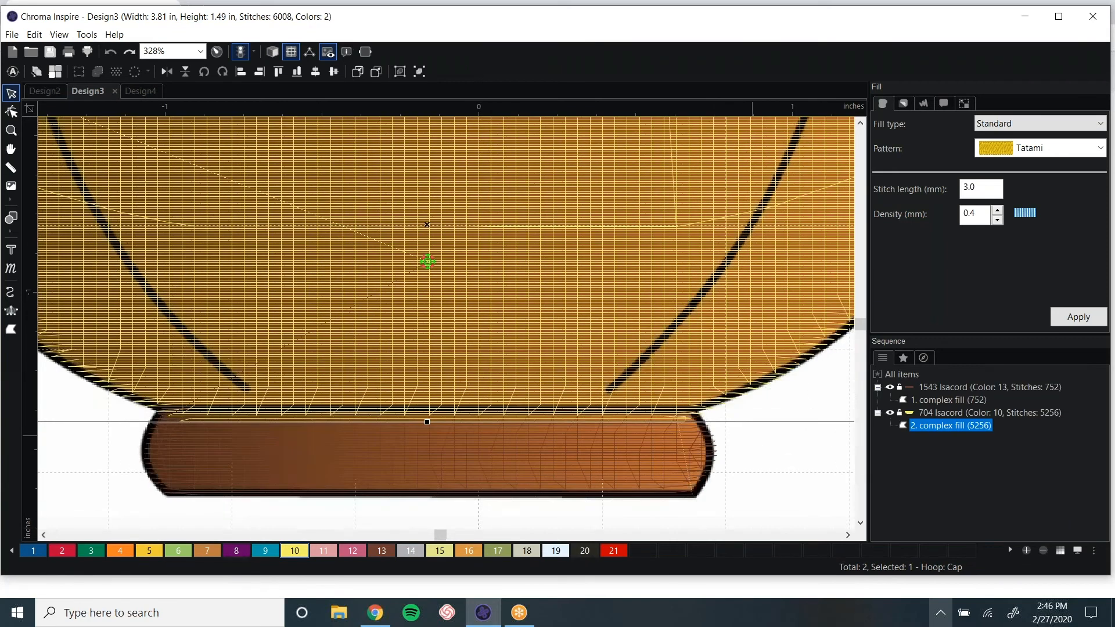
{"action": "scroll", "coordinate": [446, 322], "scroll_direction": "up", "scroll_amount": 1}
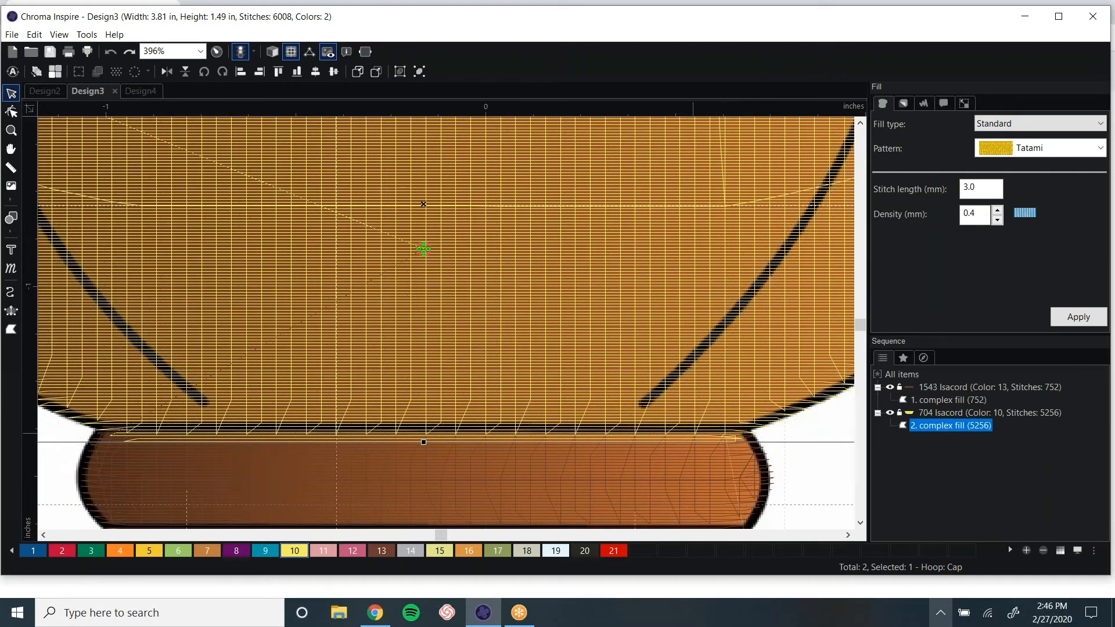
{"action": "key", "text": "Escape"}
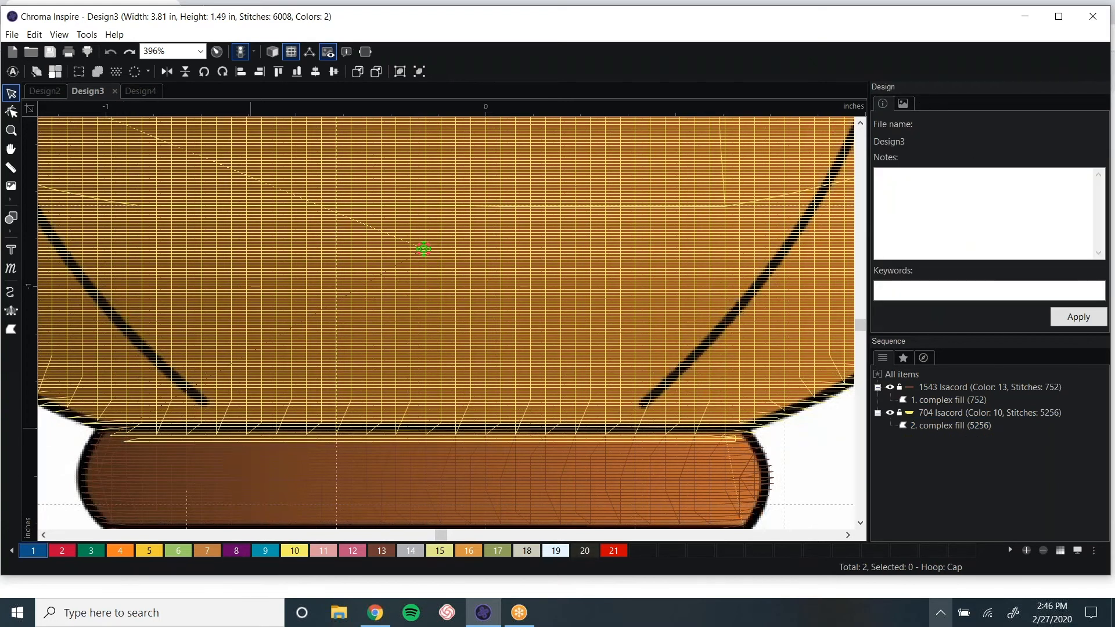
- Recolor the bowl body's fill from yellow back to the brown thread 13 (1543 Isacord)
{"action": "scroll", "coordinate": [727, 431], "scroll_direction": "down", "scroll_amount": 6}
{"action": "left_click", "coordinate": [436, 197]}
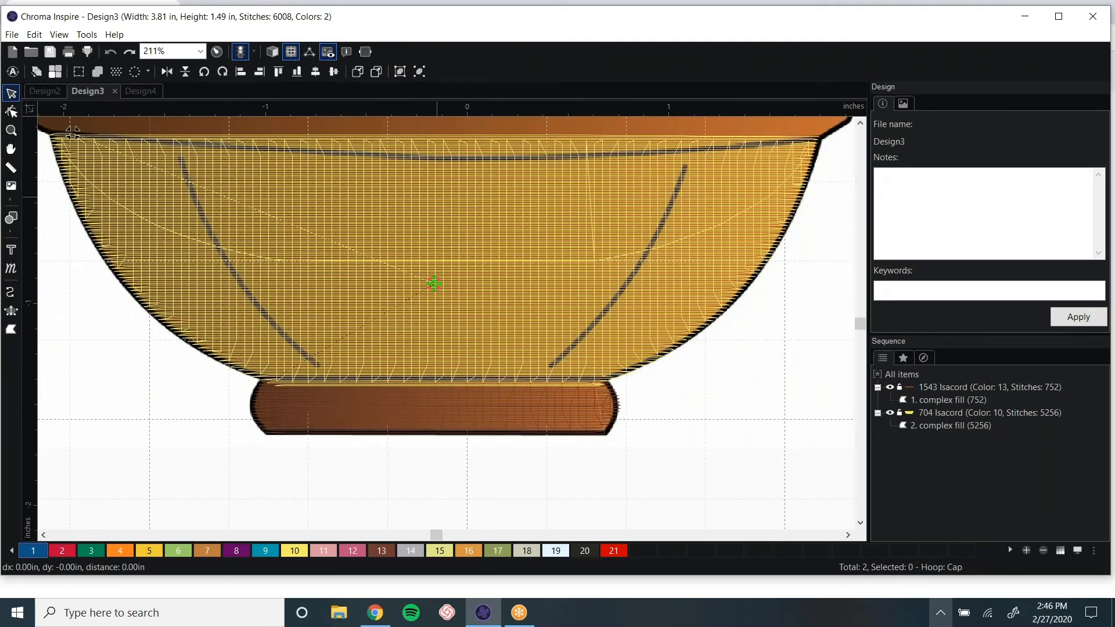
{"action": "left_click", "coordinate": [72, 130]}
{"action": "left_click", "coordinate": [382, 550]}
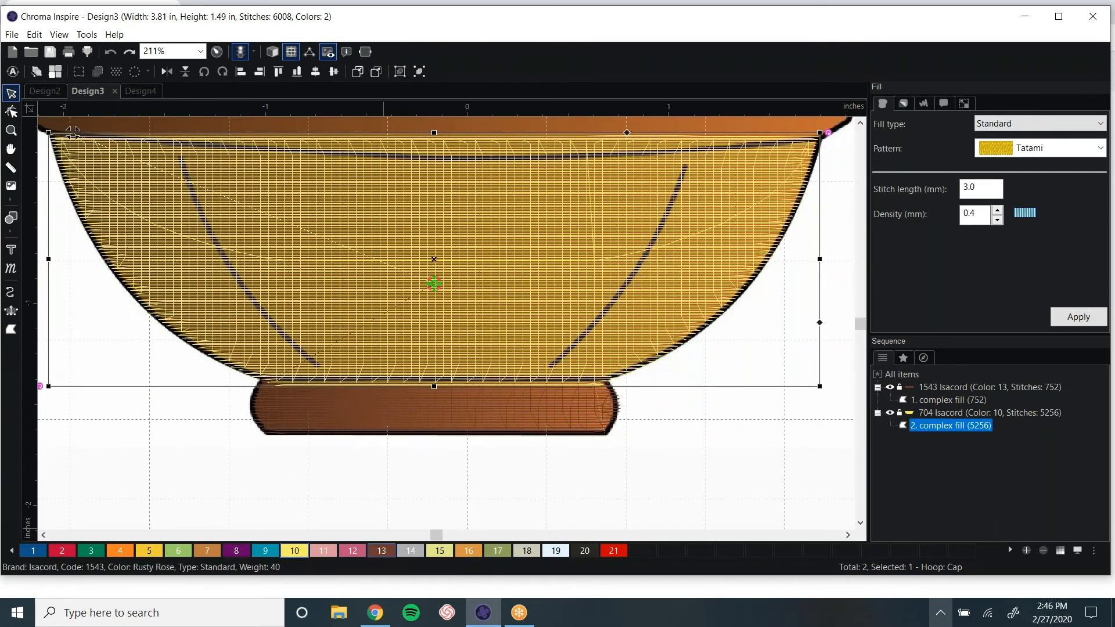
{"action": "scroll", "coordinate": [72, 134], "scroll_direction": "down", "scroll_amount": 3}
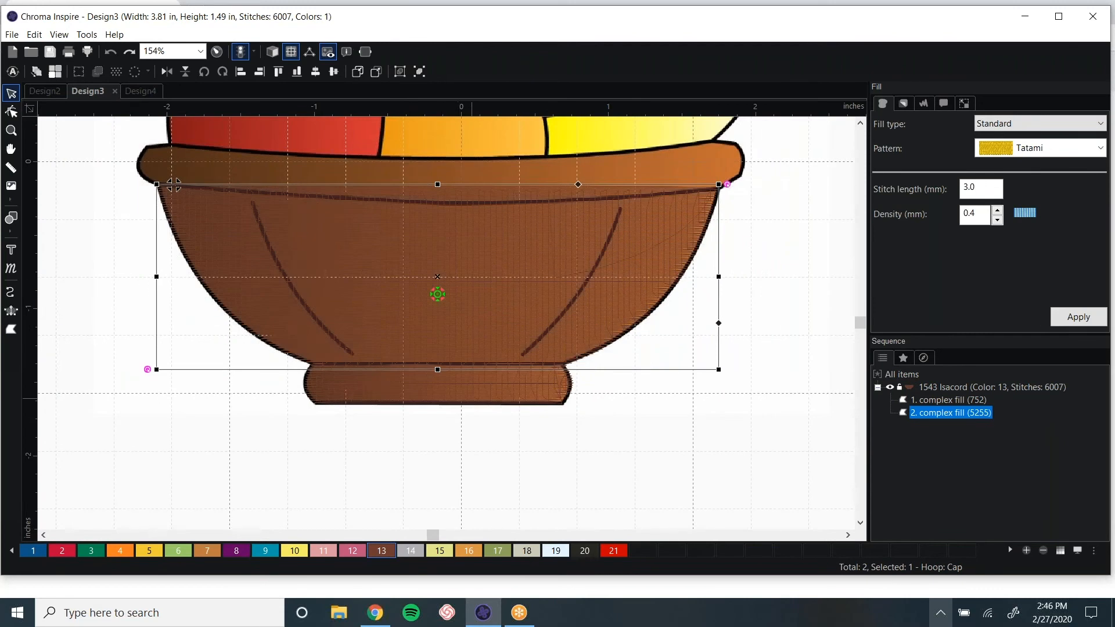
- Move the base fill after the bowl body in the stitch sequence, and turn the realistic stitch view back on
{"action": "key", "text": "Tab"}
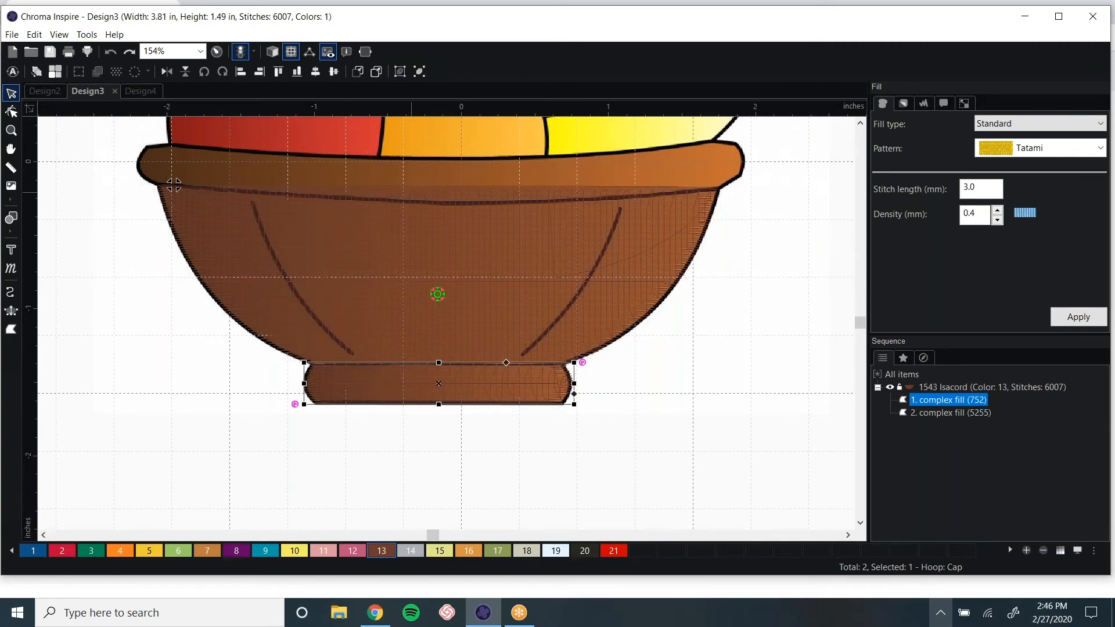
{"action": "left_click", "coordinate": [359, 72]}
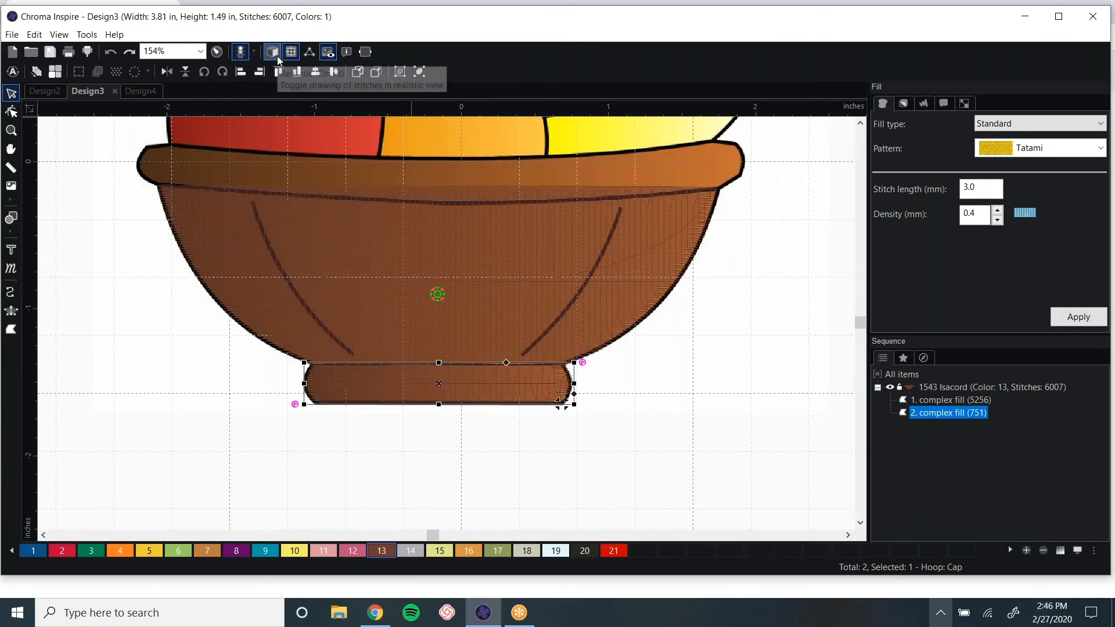
{"action": "left_click", "coordinate": [278, 56]}
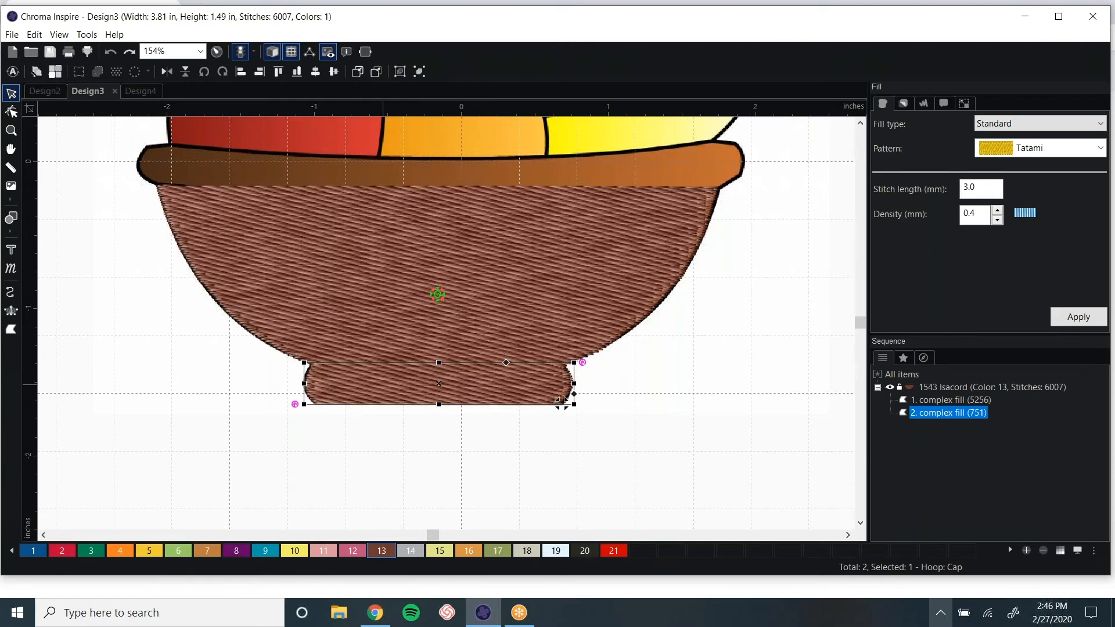
- Try the Random stitch pattern on the bowl body's fill
{"action": "left_click", "coordinate": [480, 227]}
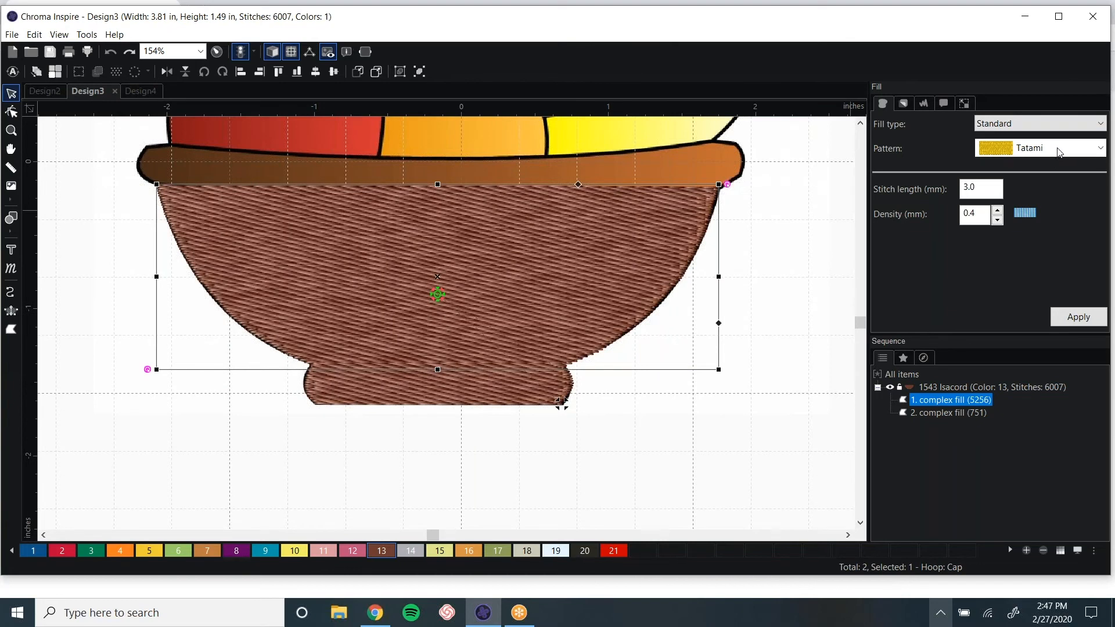
{"action": "left_click", "coordinate": [1101, 149]}
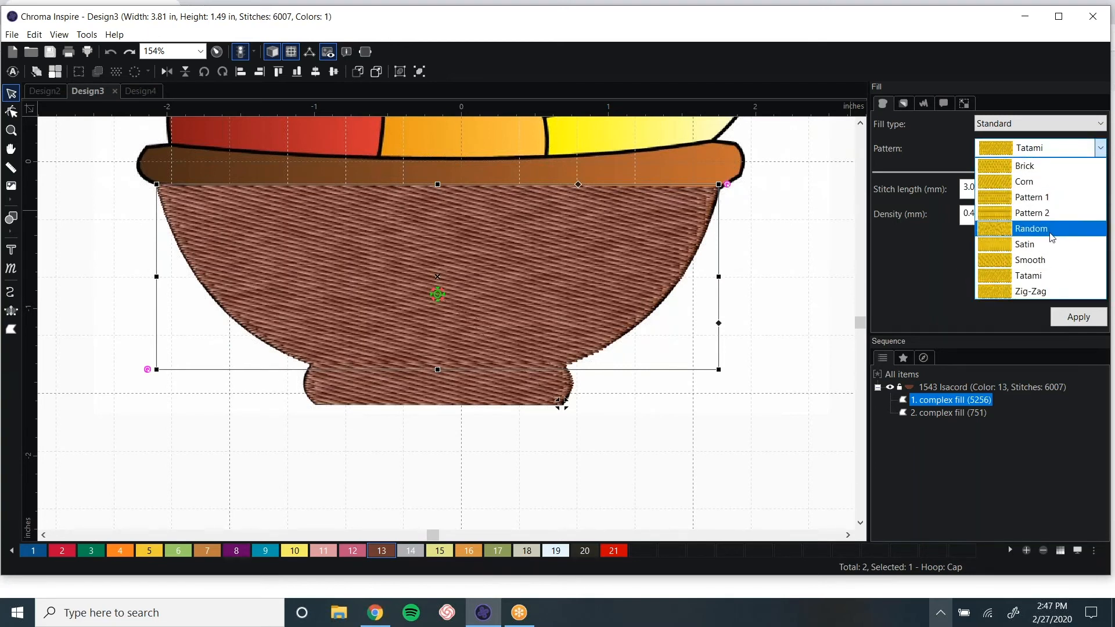
{"action": "left_click", "coordinate": [1053, 233]}
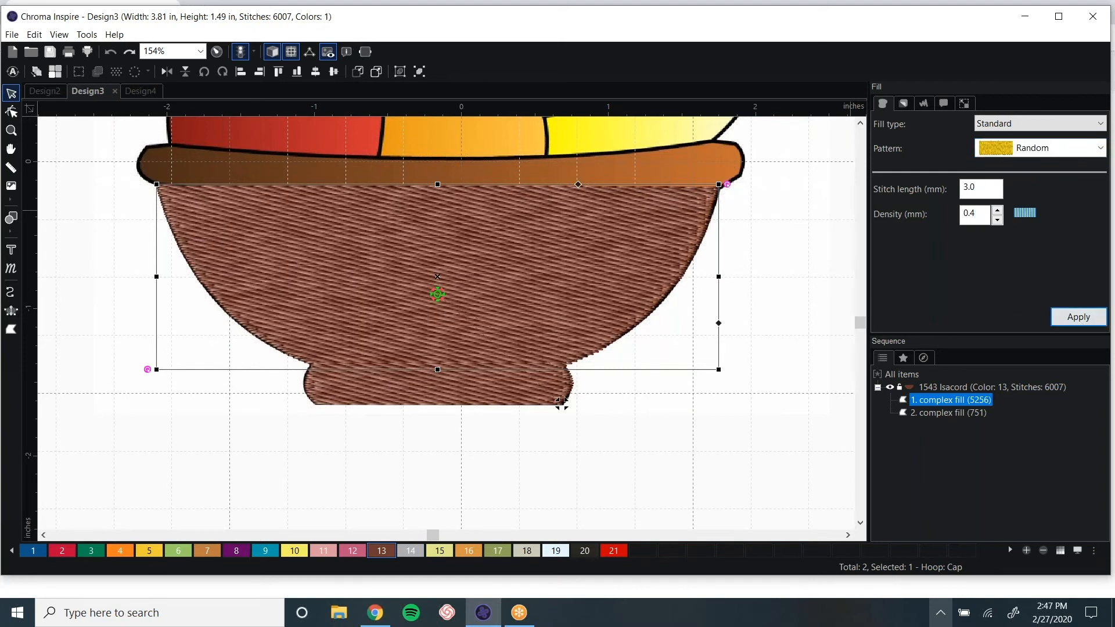
{"action": "left_click", "coordinate": [1078, 317]}
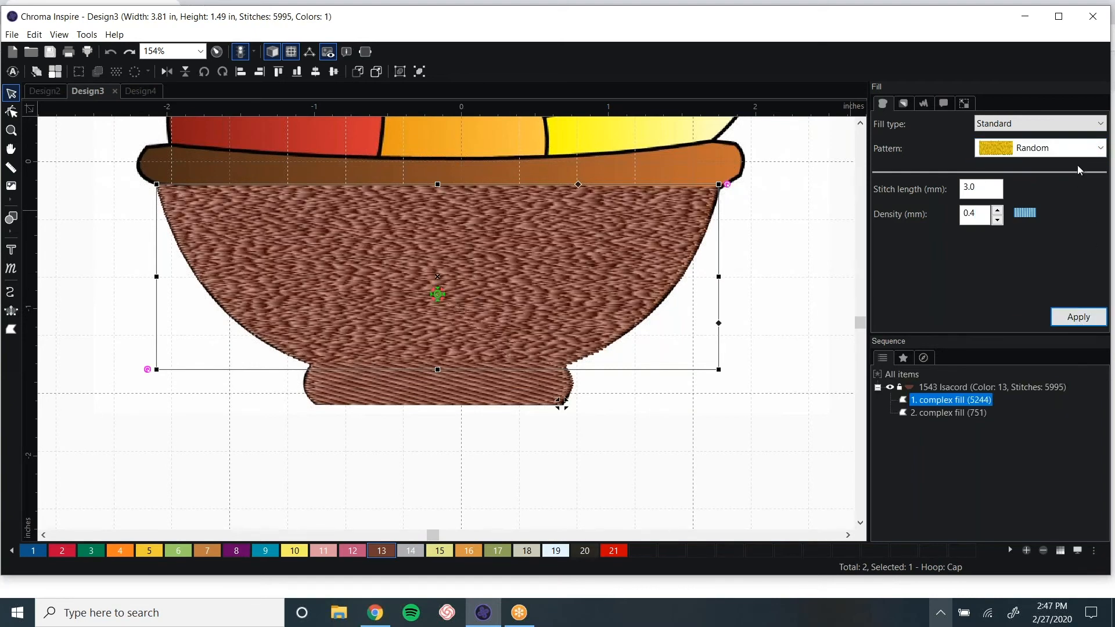
- Try Pattern 1 and Corn as the bowl body fill's stitch pattern
{"action": "left_click", "coordinate": [1079, 152]}
{"action": "left_click", "coordinate": [1072, 197]}
{"action": "left_click", "coordinate": [1076, 317]}
{"action": "left_click", "coordinate": [1073, 152]}
{"action": "left_click", "coordinate": [1068, 180]}
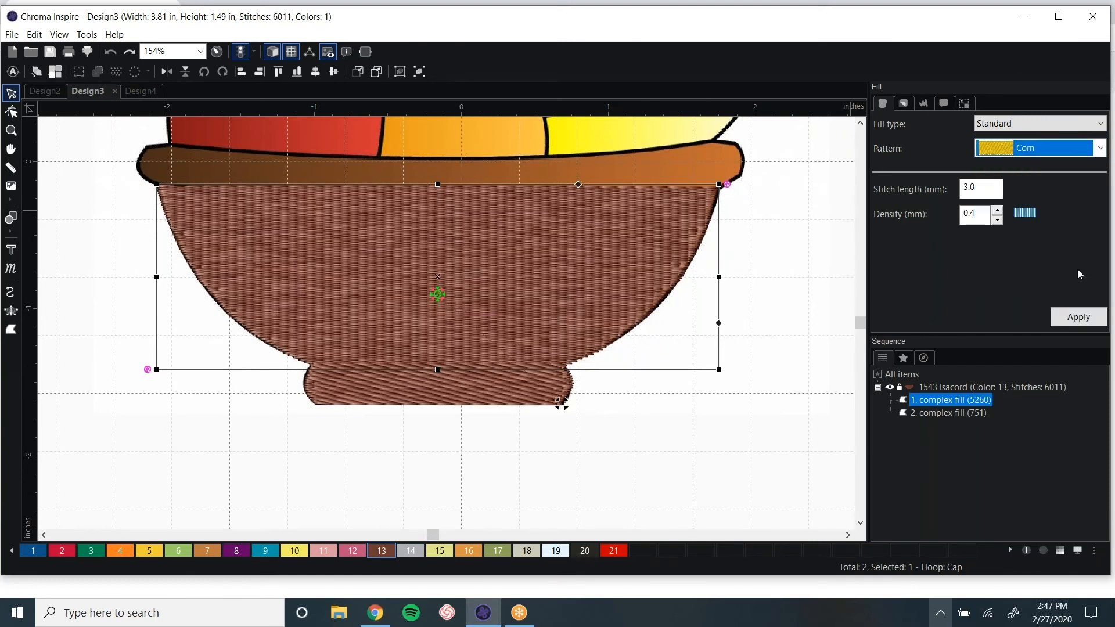
{"action": "left_click", "coordinate": [1078, 318]}
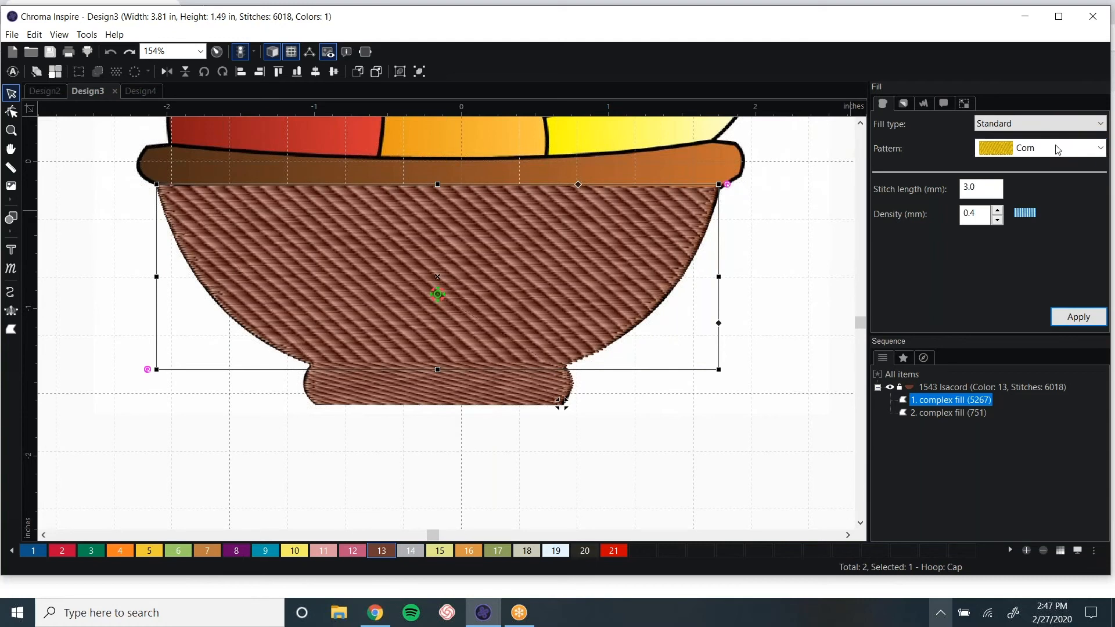
- Apply the Brick pattern to the bowl body's fill, deselect it and inspect the woven texture
{"action": "left_click", "coordinate": [1058, 149]}
{"action": "left_click", "coordinate": [1058, 171]}
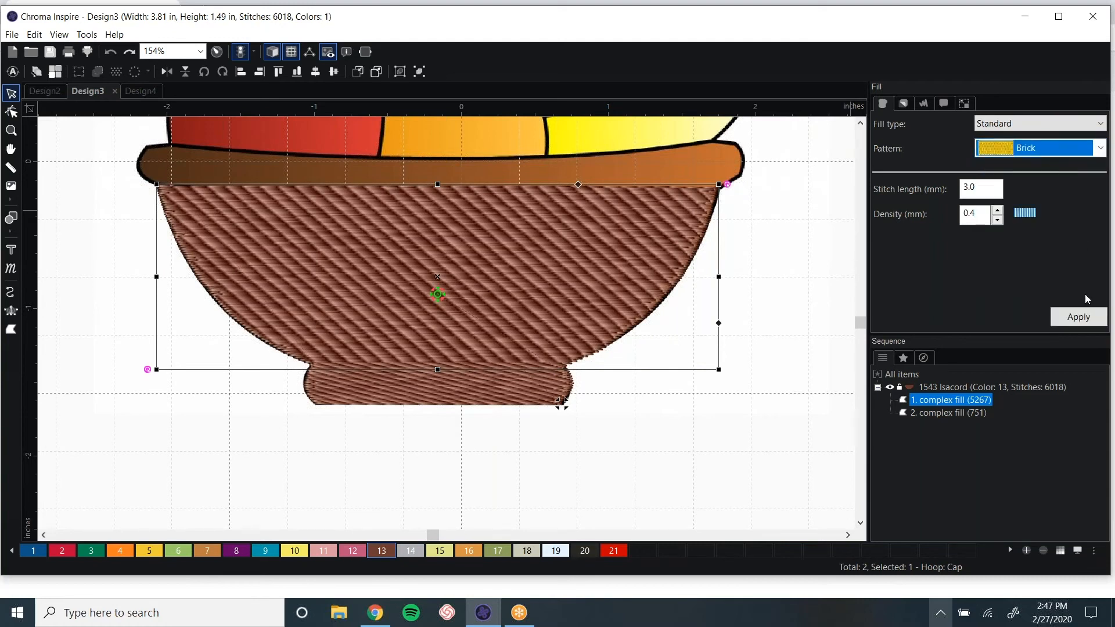
{"action": "left_click", "coordinate": [1078, 317]}
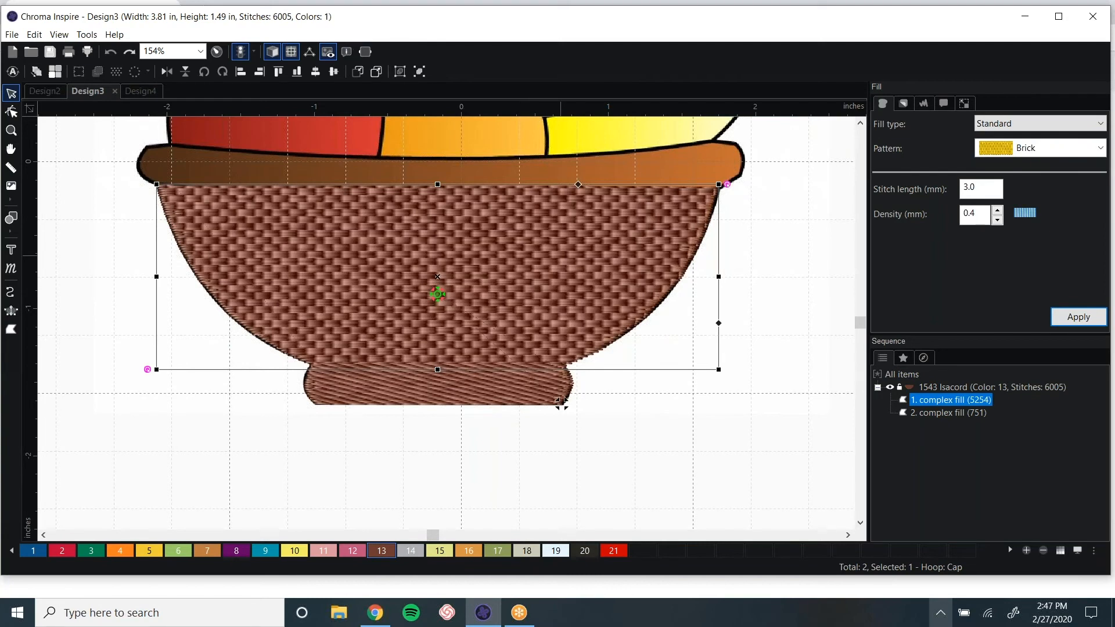
{"action": "left_click", "coordinate": [776, 233]}
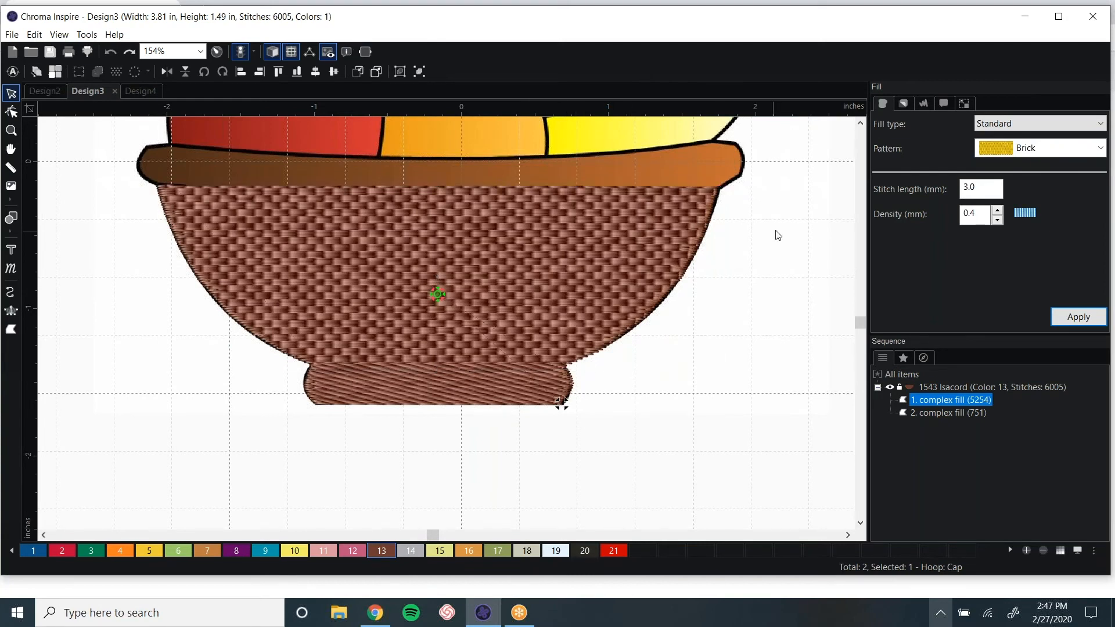
{"action": "scroll", "coordinate": [561, 403], "scroll_direction": "down", "scroll_amount": 1}
{"action": "scroll", "coordinate": [560, 402], "scroll_direction": "up", "scroll_amount": 1}
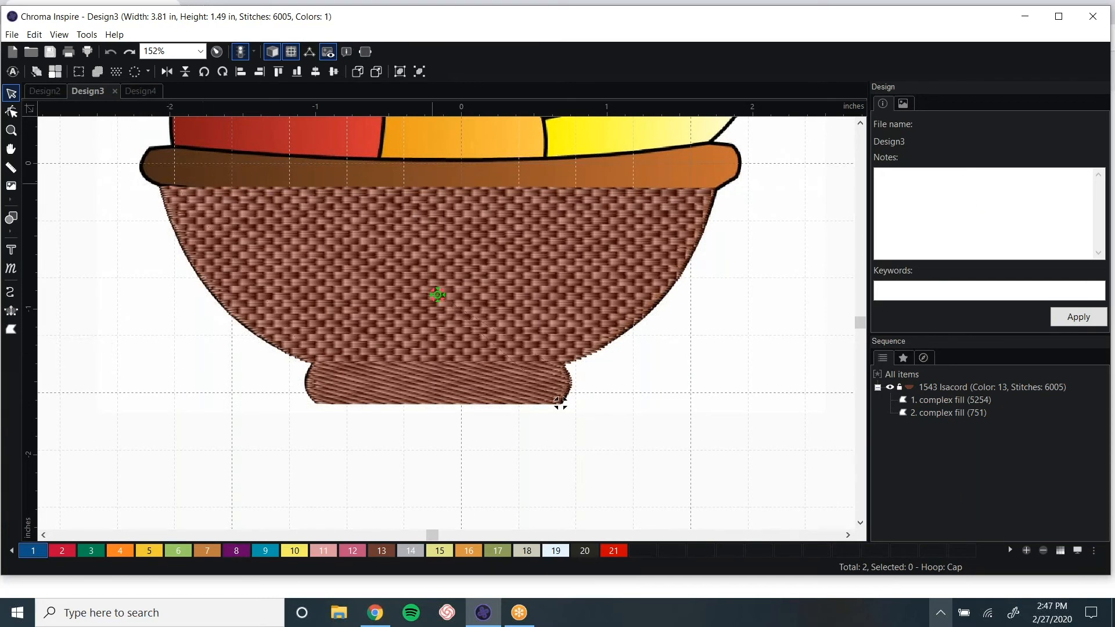
{"action": "scroll", "coordinate": [561, 402], "scroll_direction": "down", "scroll_amount": 1}
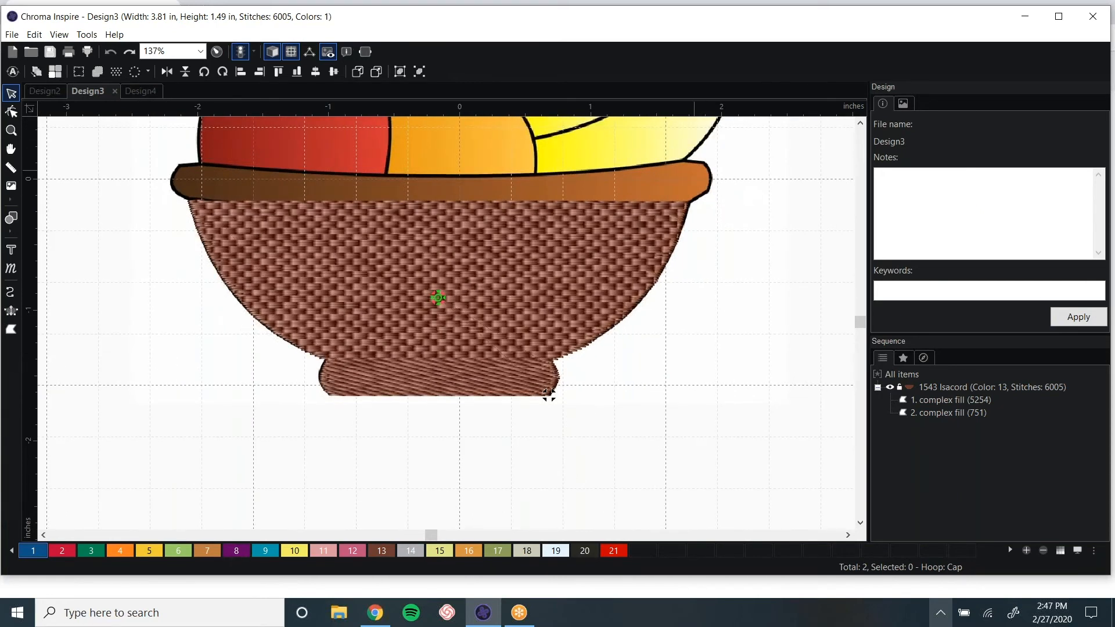
{"action": "scroll", "coordinate": [733, 302], "scroll_direction": "up", "scroll_amount": 3}
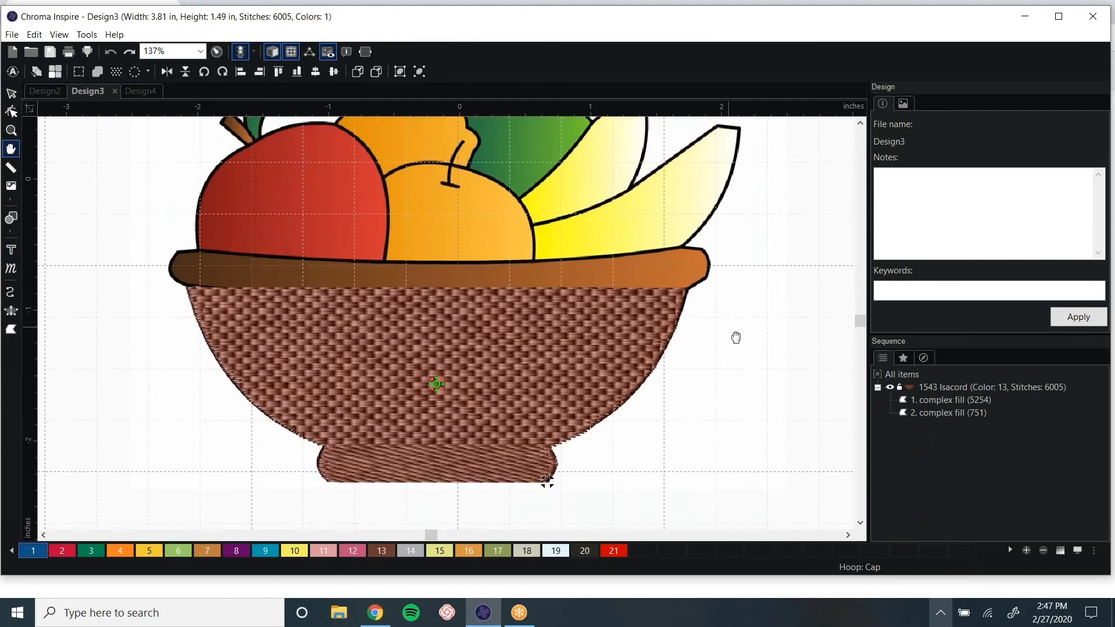
{"action": "scroll", "coordinate": [551, 492], "scroll_direction": "up", "scroll_amount": 3}
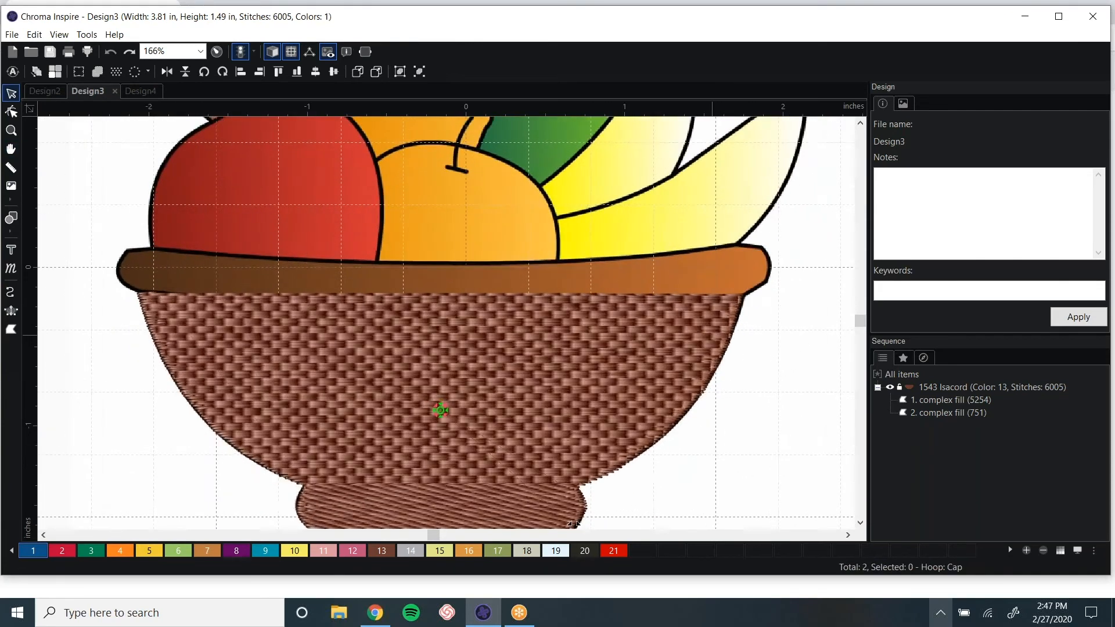
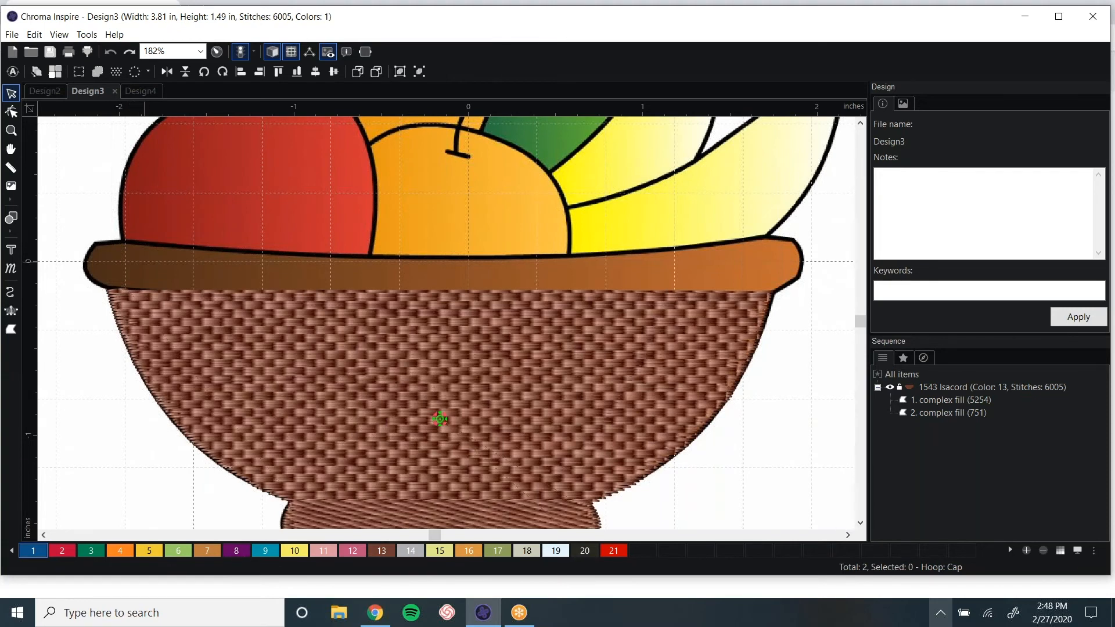
- Digitize the bowl's rim as a complex fill, tracing around both rounded ends, the straight lower edge and the curved upper edge
{"action": "left_click", "coordinate": [13, 335]}
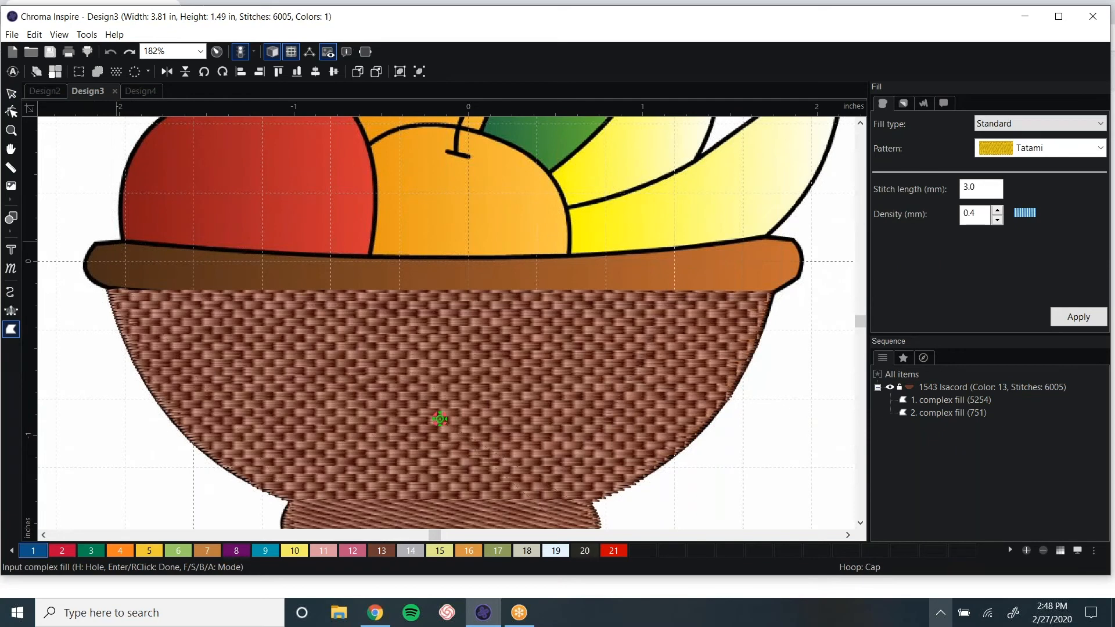
{"action": "left_click", "coordinate": [92, 243]}
{"action": "left_click", "coordinate": [83, 262]}
{"action": "left_click", "coordinate": [91, 279]}
{"action": "left_click", "coordinate": [111, 291]}
{"action": "left_click", "coordinate": [772, 297]}
{"action": "left_click", "coordinate": [797, 282]}
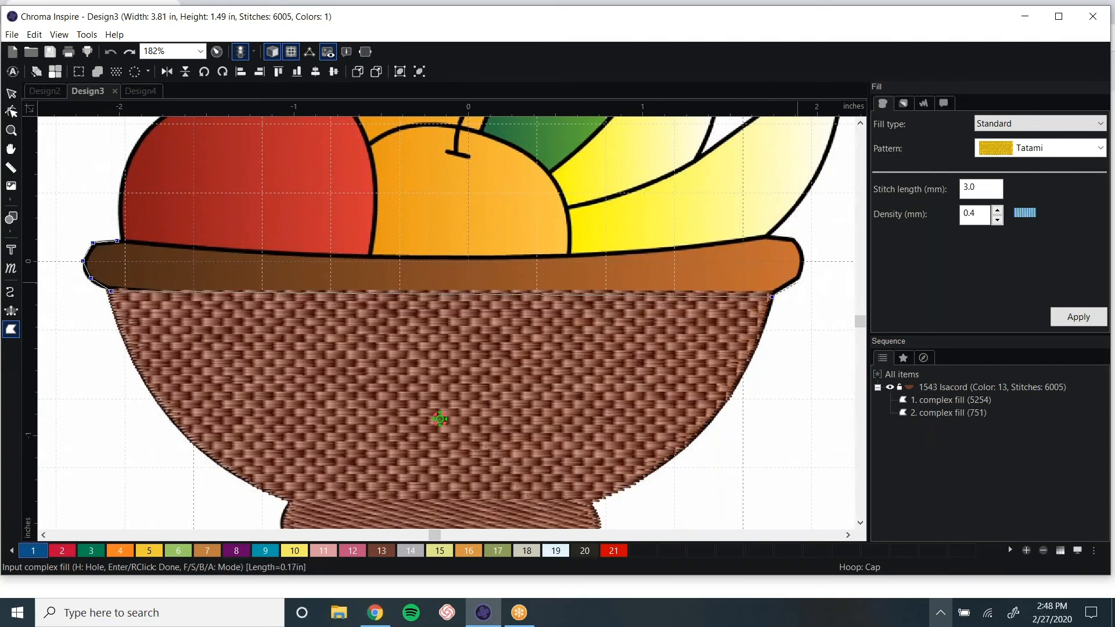
{"action": "left_click", "coordinate": [805, 263]}
{"action": "left_click", "coordinate": [802, 247]}
{"action": "left_click", "coordinate": [781, 234]}
{"action": "left_click", "coordinate": [760, 233]}
{"action": "left_click", "coordinate": [668, 248]}
{"action": "left_click", "coordinate": [573, 256]}
{"action": "left_click", "coordinate": [446, 256]}
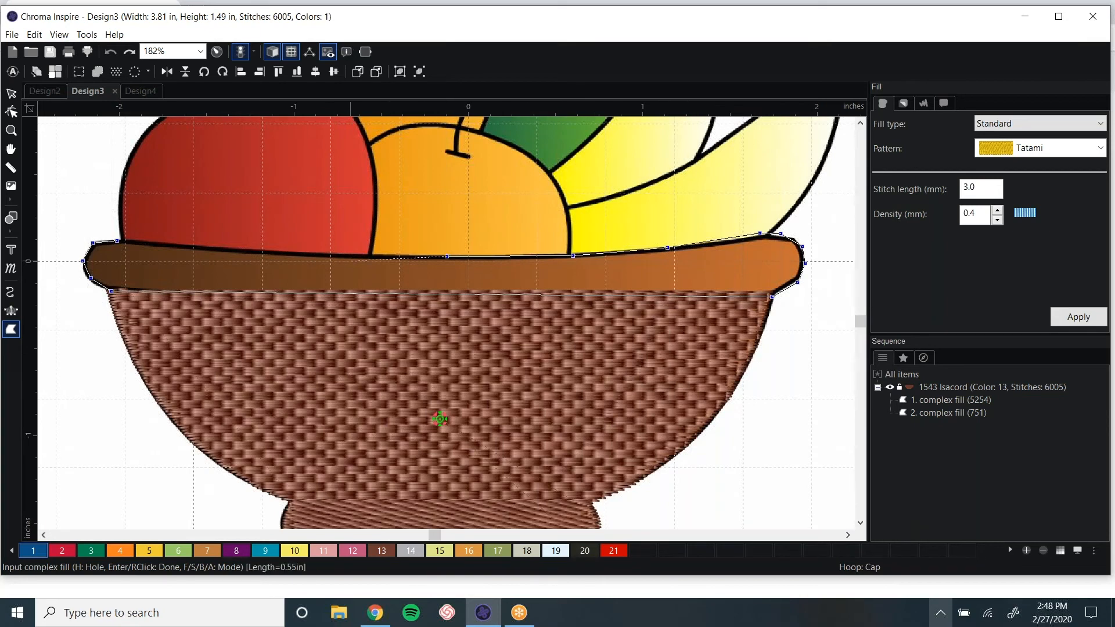
{"action": "left_click", "coordinate": [317, 255]}
{"action": "left_click", "coordinate": [204, 249]}
{"action": "right_click", "coordinate": [120, 241]}
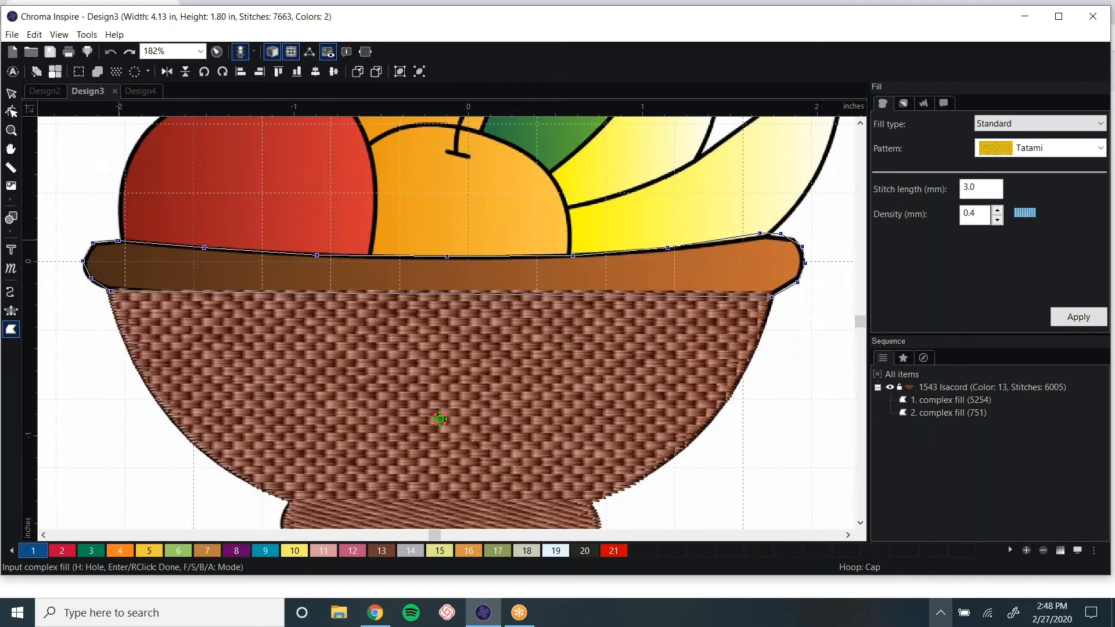
- Try to apply the Satin pattern to the rim's fill while the complex fill tool is still active
{"action": "left_click", "coordinate": [1055, 153]}
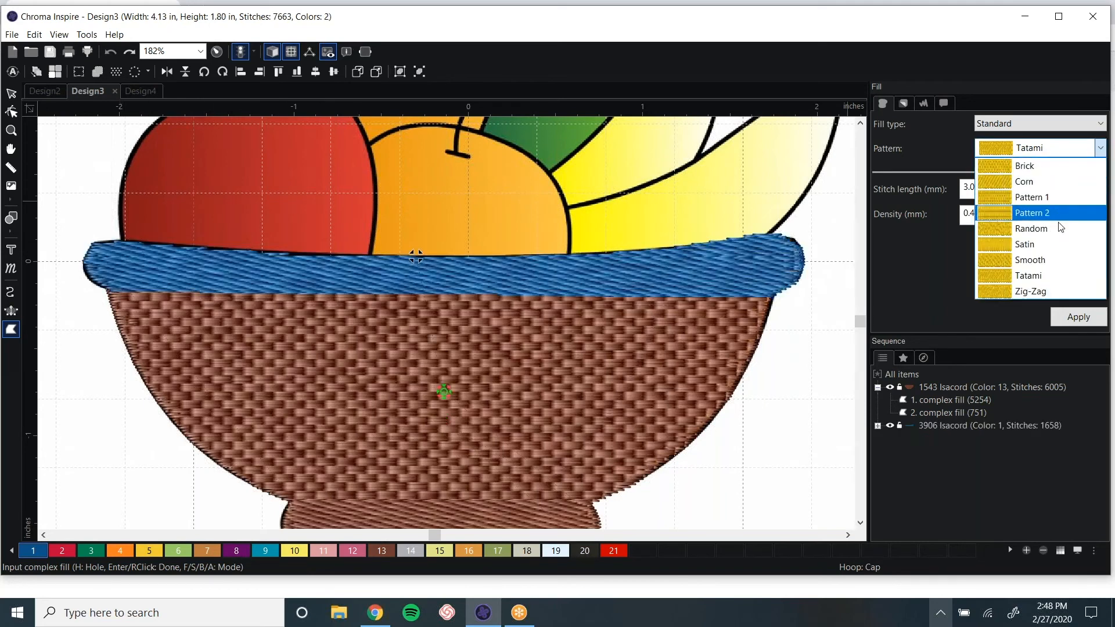
{"action": "left_click", "coordinate": [1056, 239]}
{"action": "left_click", "coordinate": [1089, 316]}
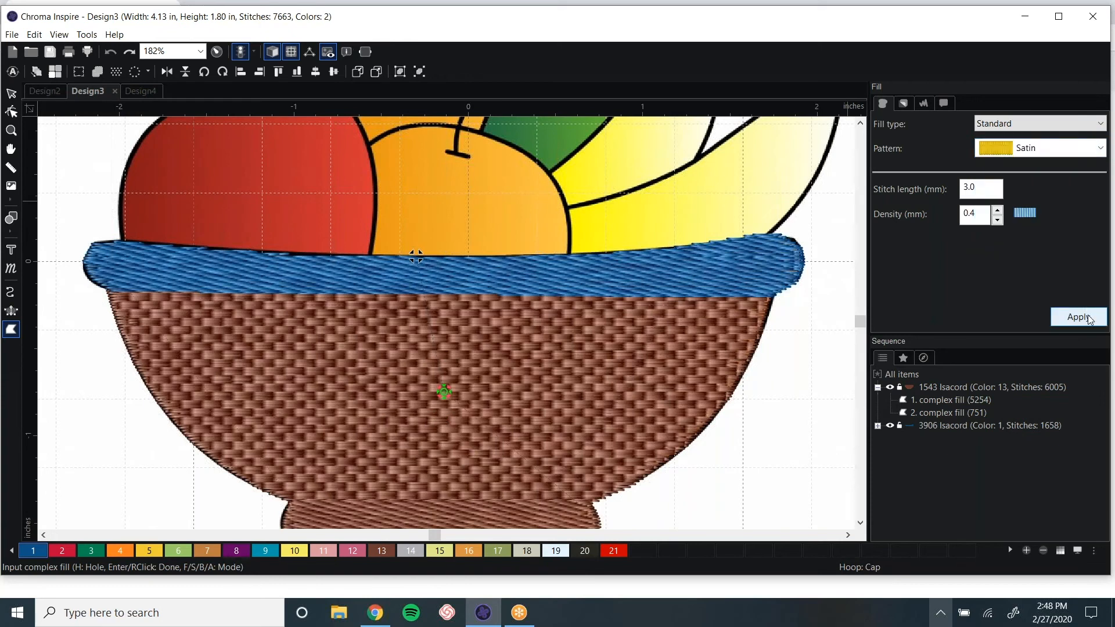
- Select the blue rim fill and apply the Satin pattern to it
{"action": "left_click", "coordinate": [11, 93]}
{"action": "left_click", "coordinate": [295, 262]}
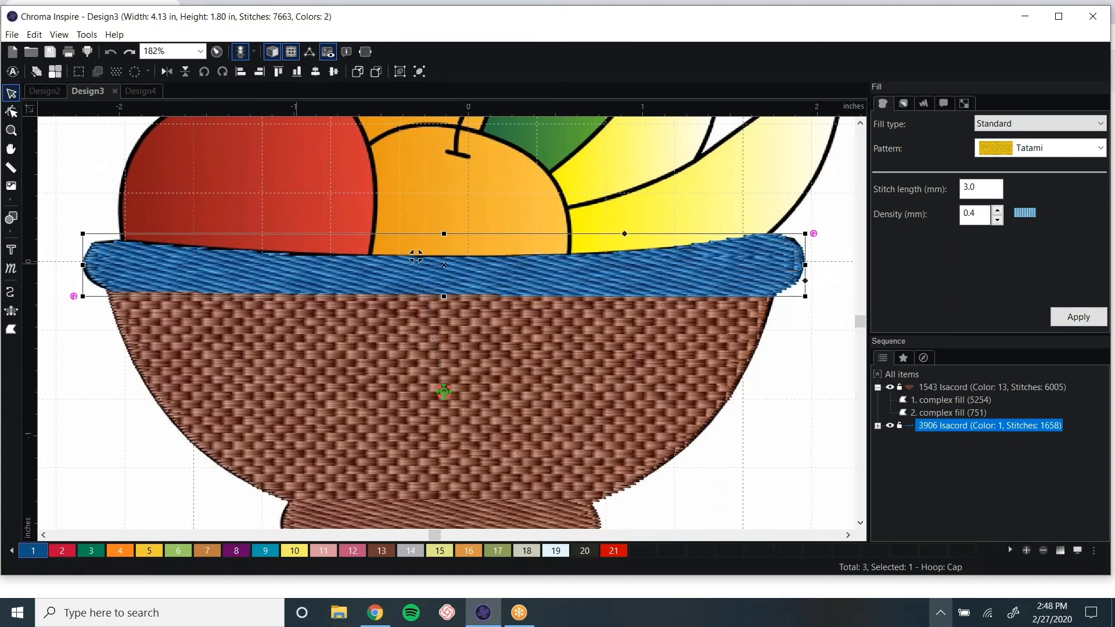
{"action": "left_click", "coordinate": [1054, 150]}
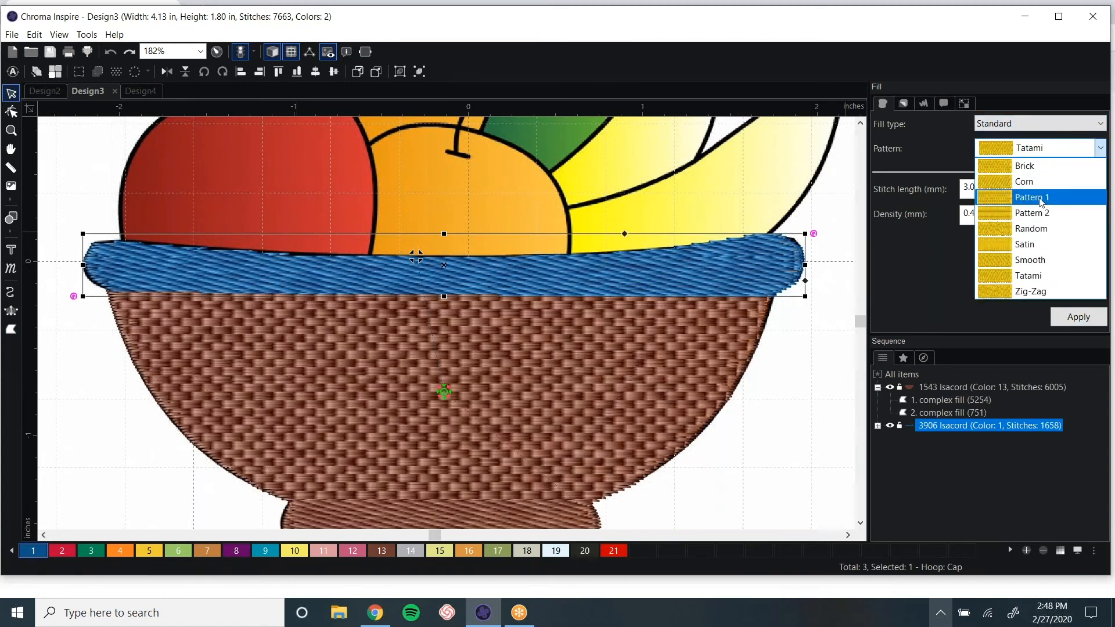
{"action": "left_click", "coordinate": [1034, 246]}
{"action": "left_click", "coordinate": [1079, 317]}
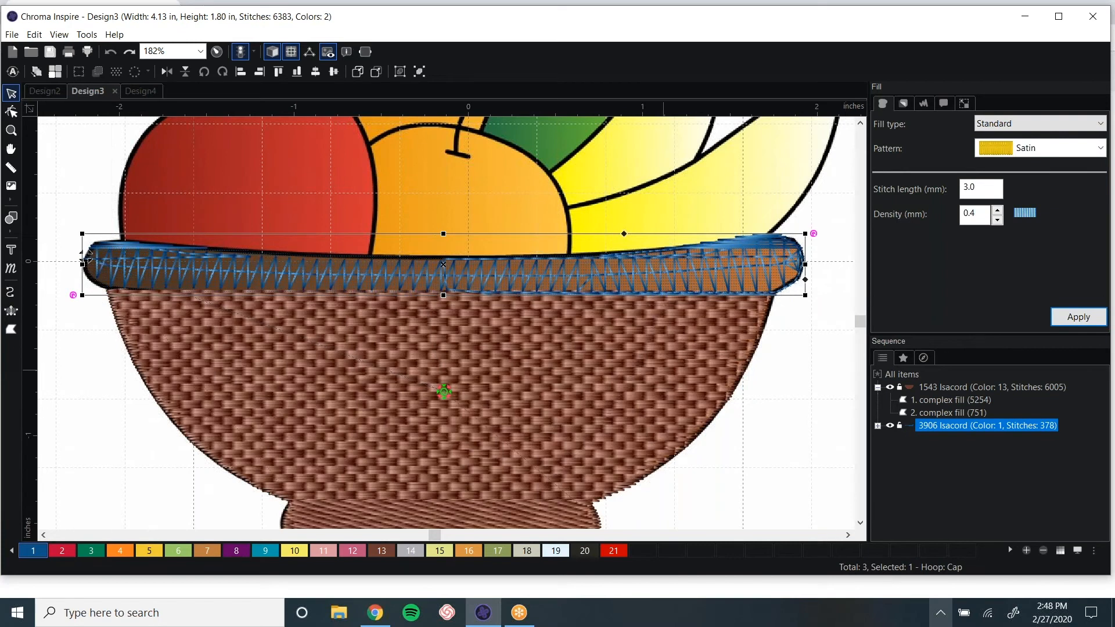
{"action": "scroll", "coordinate": [395, 347], "scroll_direction": "up", "scroll_amount": 1}
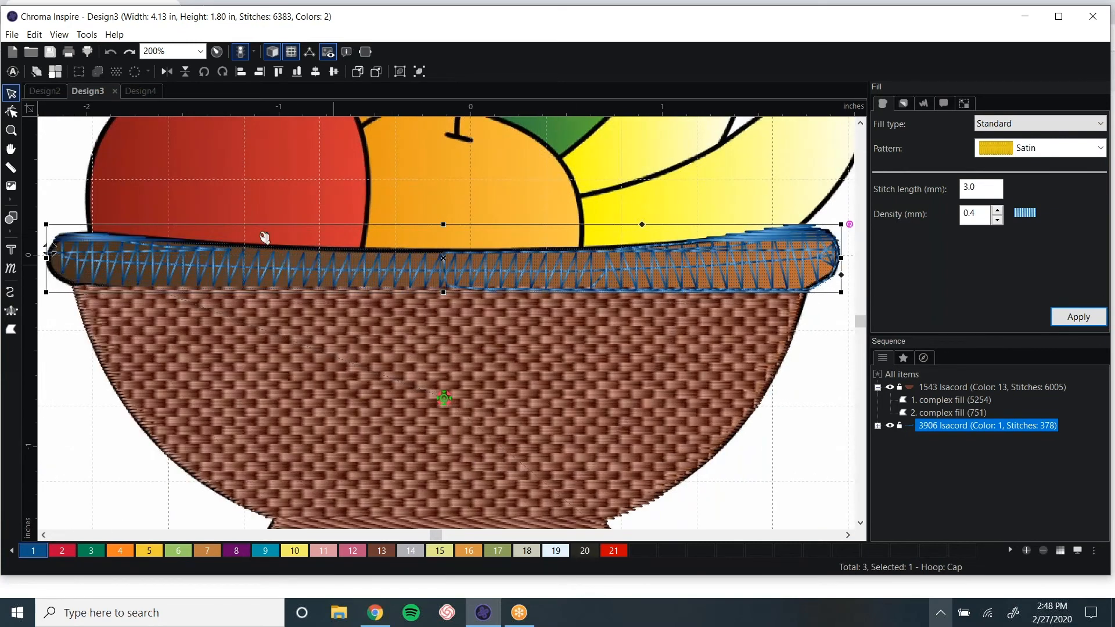
- Open the rim fill's outline, angle line and entry/exit points for editing
{"action": "left_click", "coordinate": [12, 111]}
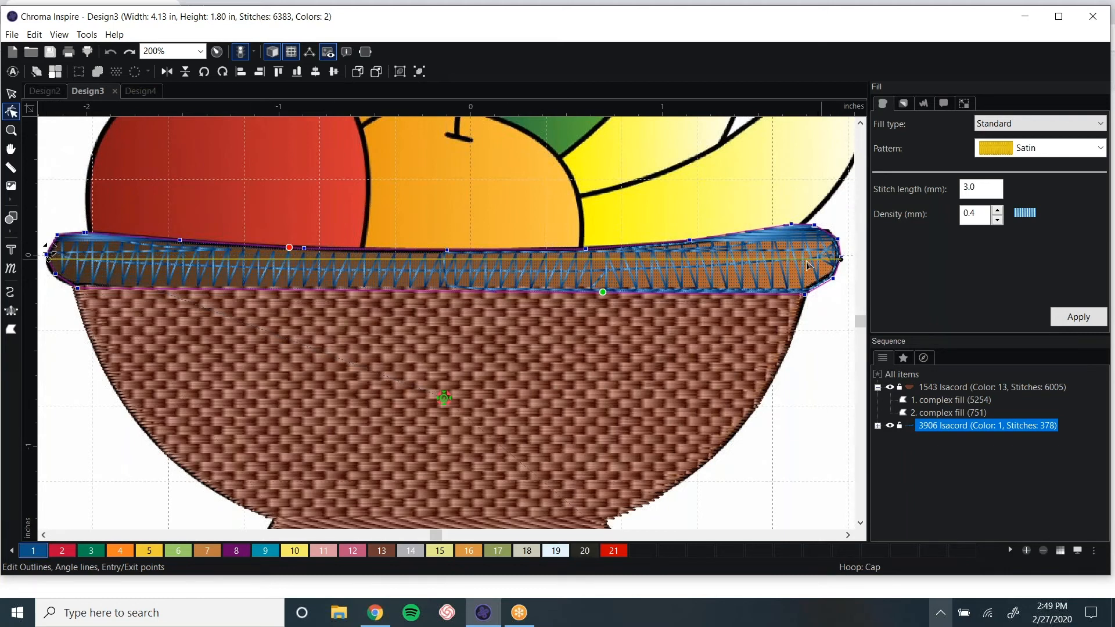
{"action": "scroll", "coordinate": [446, 323], "scroll_direction": "up", "scroll_amount": 1}
{"action": "scroll", "coordinate": [443, 406], "scroll_direction": "down", "scroll_amount": 1}
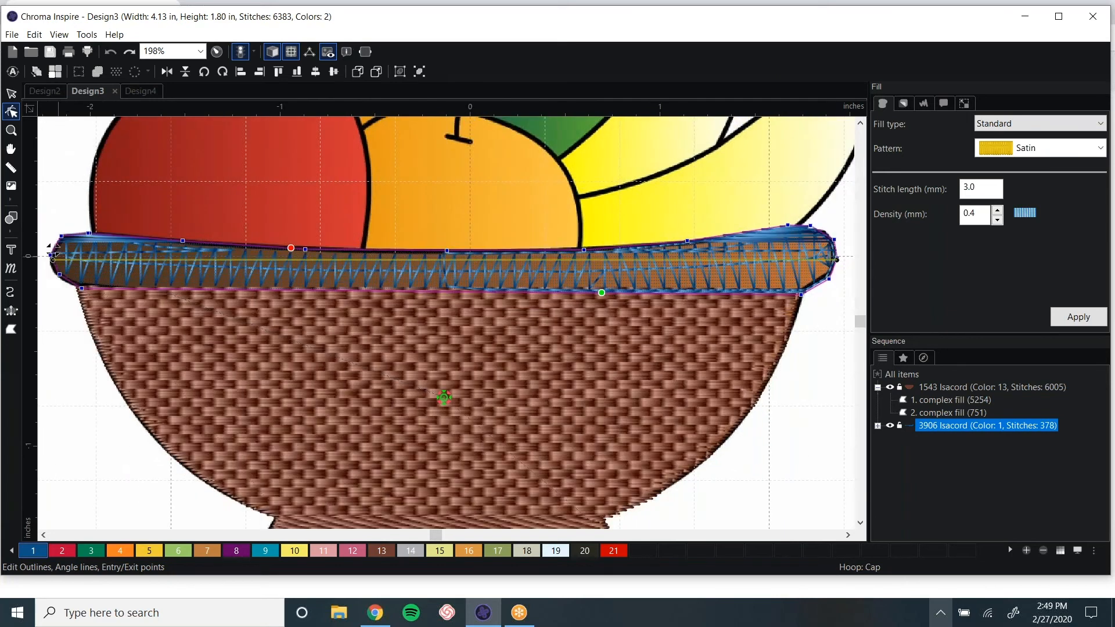
- Set the bowl rim's satin fill to a vertical stitch angle and recolour the rim with brown thread 13
{"action": "left_click_drag", "start_coordinate": [55, 260], "coordinate": [183, 242]}
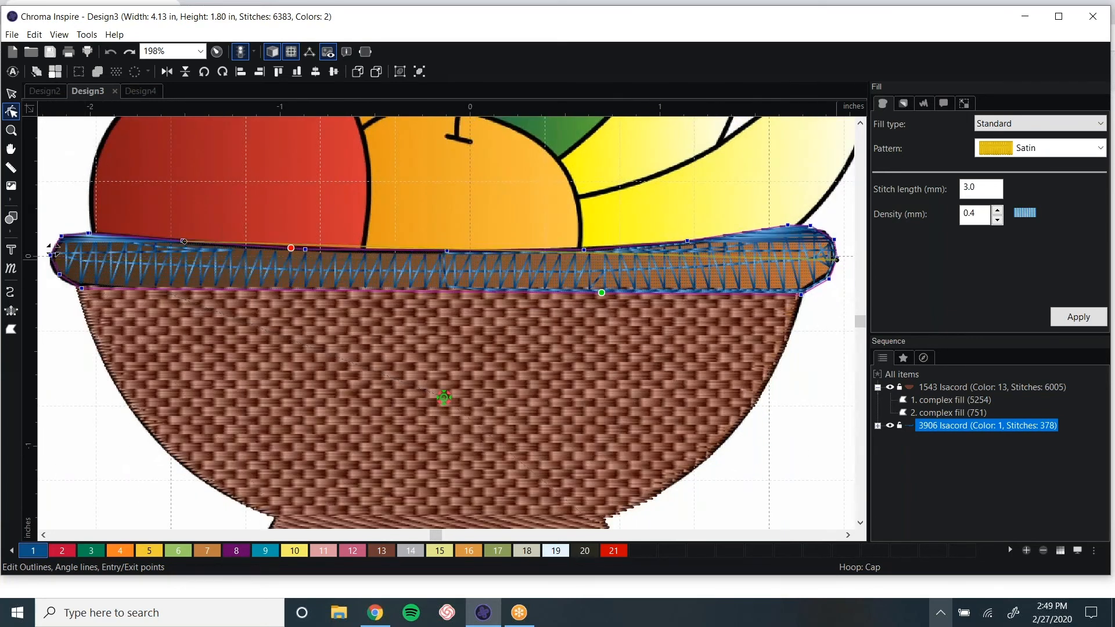
{"action": "left_click_drag", "start_coordinate": [836, 260], "coordinate": [182, 301]}
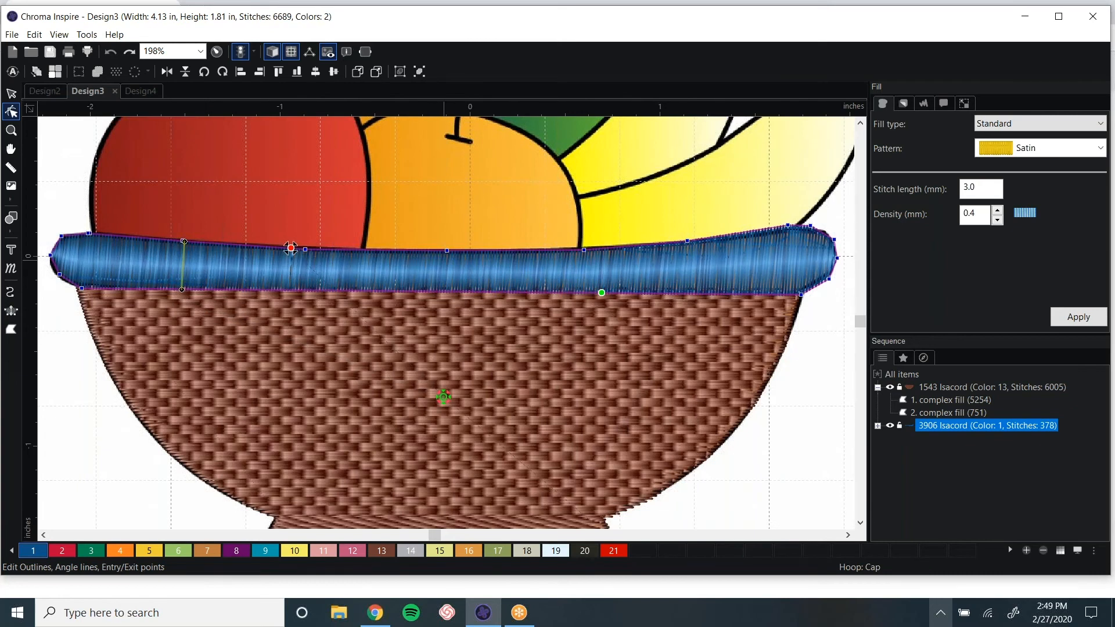
{"action": "scroll", "coordinate": [445, 325], "scroll_direction": "down", "scroll_amount": 2}
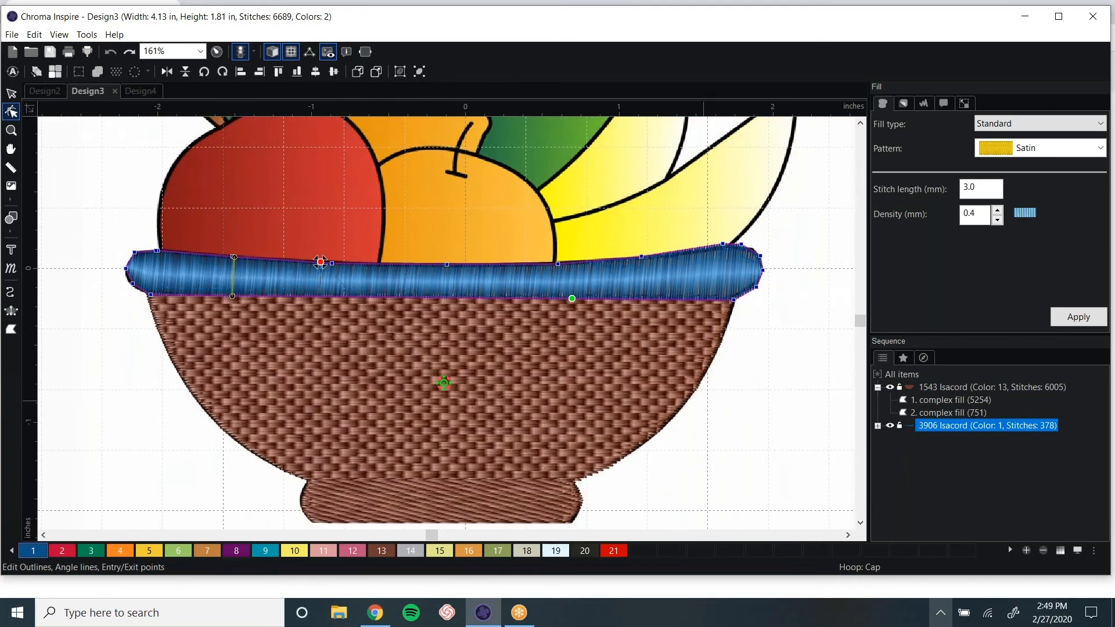
{"action": "scroll", "coordinate": [451, 329], "scroll_direction": "down", "scroll_amount": 1}
{"action": "left_click", "coordinate": [388, 552]}
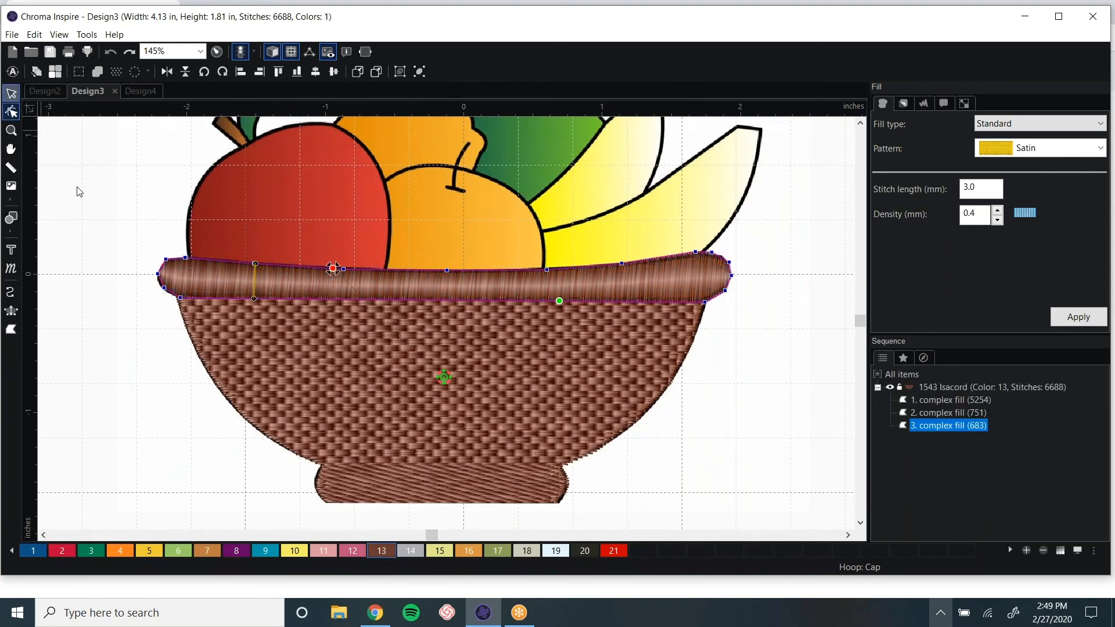
{"action": "left_click", "coordinate": [95, 197]}
{"action": "scroll", "coordinate": [95, 197], "scroll_direction": "down", "scroll_amount": 2}
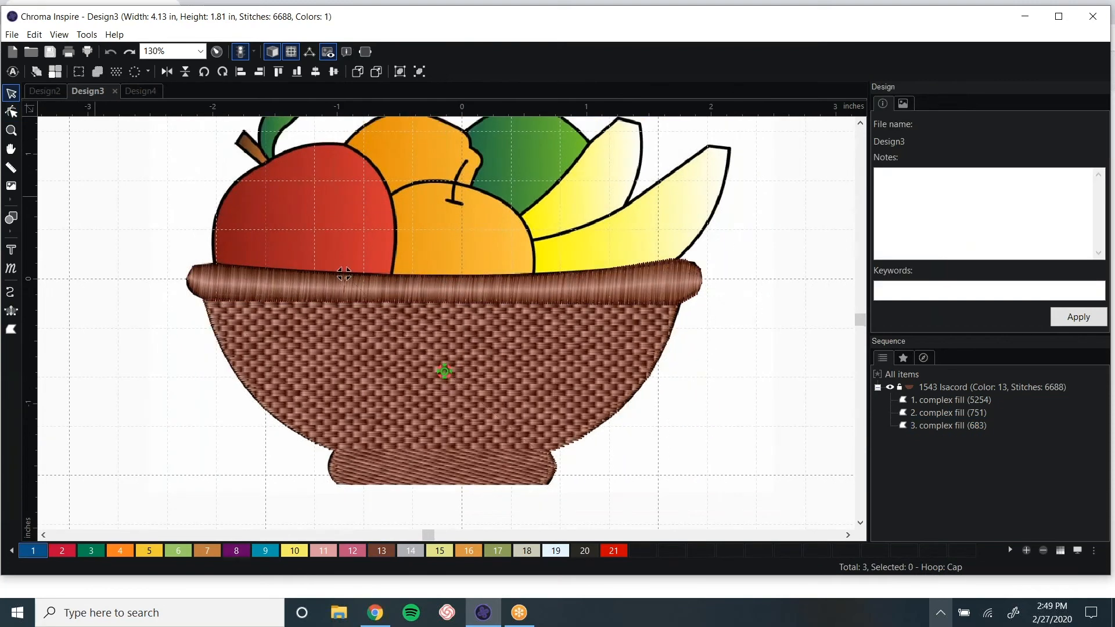
{"action": "scroll", "coordinate": [344, 274], "scroll_direction": "down", "scroll_amount": 1}
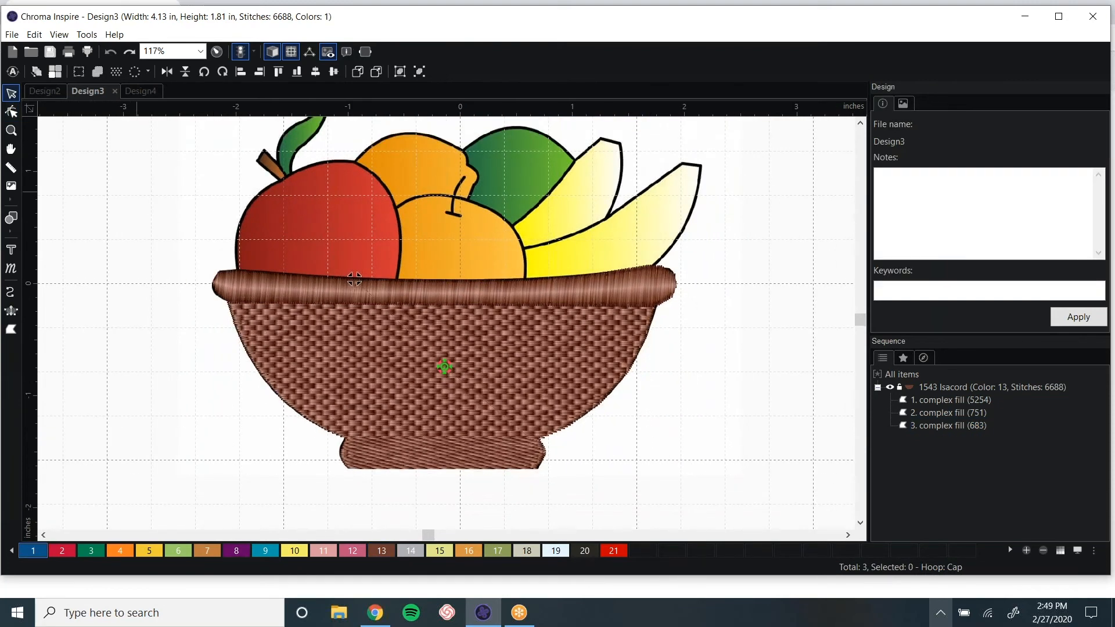
- Draw an ellipse roughly the size of the apple and place it in the empty area beside the apple's leaf
{"action": "scroll", "coordinate": [162, 241], "scroll_direction": "up", "scroll_amount": 2}
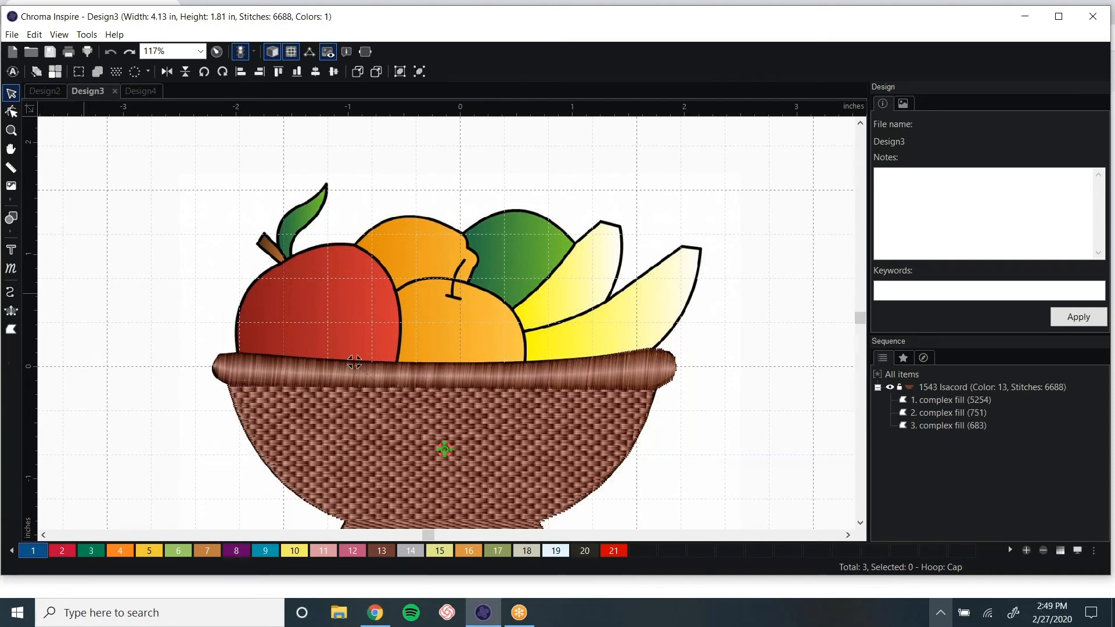
{"action": "left_click", "coordinate": [13, 232]}
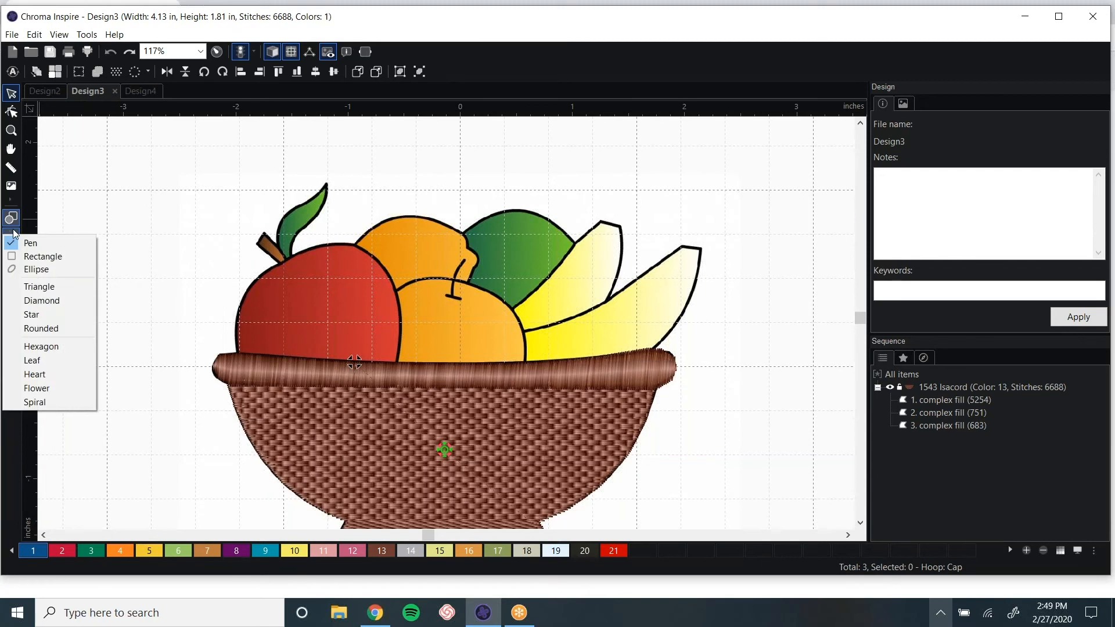
{"action": "left_click", "coordinate": [37, 271]}
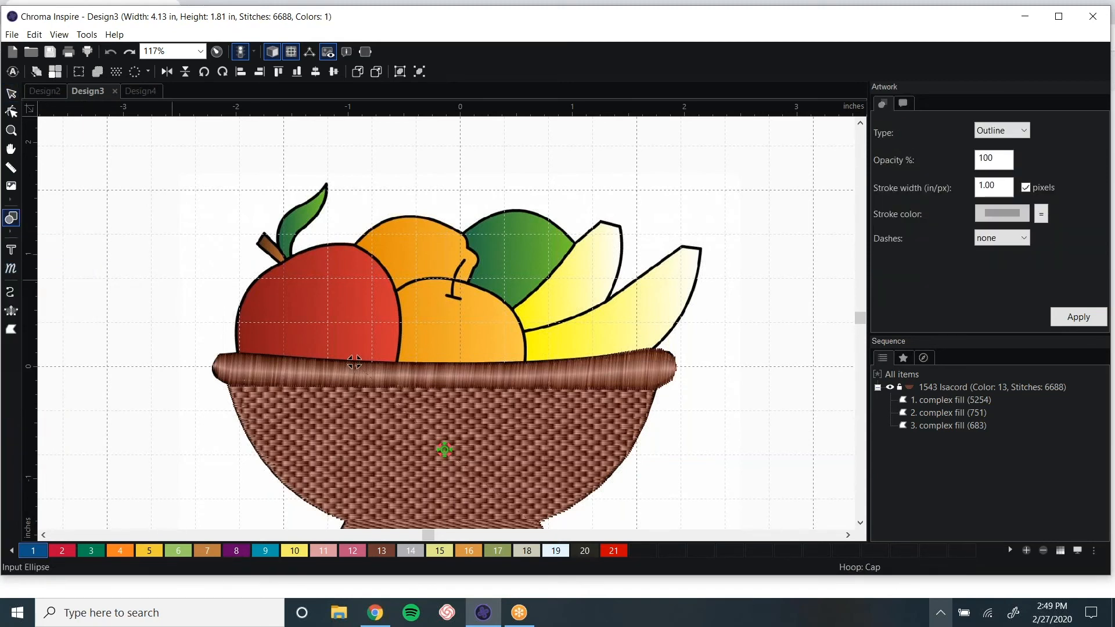
{"action": "left_click_drag", "start_coordinate": [406, 201], "coordinate": [223, 366]}
{"action": "left_click", "coordinate": [11, 93]}
{"action": "mouse_move", "coordinate": [355, 212]}
{"action": "left_mouse_down"}
{"action": "mouse_move", "coordinate": [203, 207]}
{"action": "mouse_move", "coordinate": [197, 171]}
{"action": "left_mouse_up"}
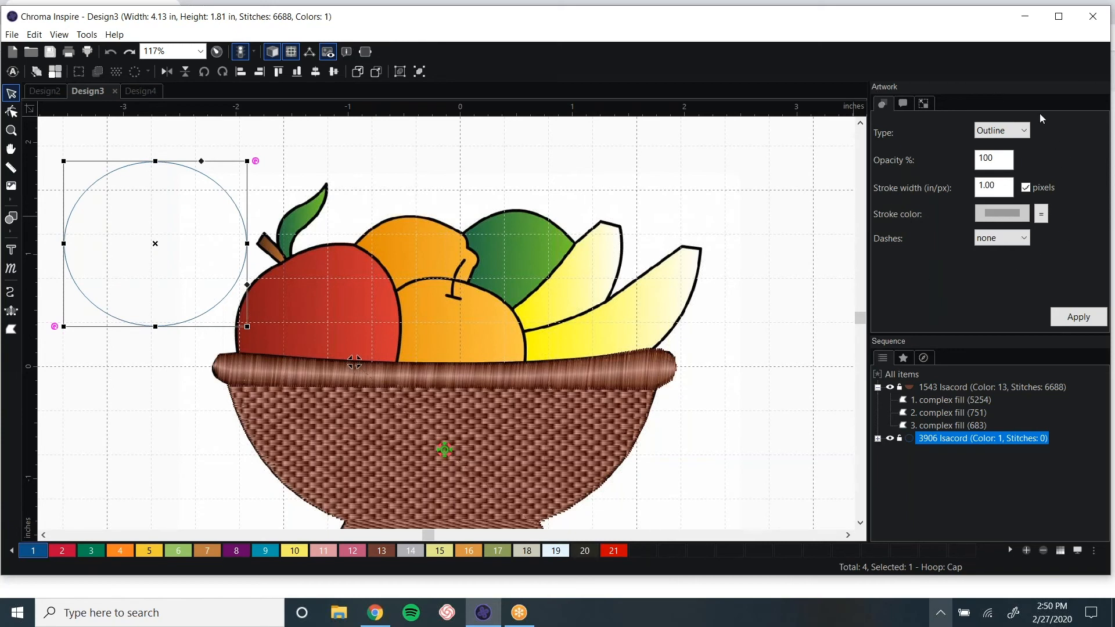
- Set the ellipse artwork's type to Fill and match its stroke color to its blue thread color
{"action": "left_click", "coordinate": [1014, 133]}
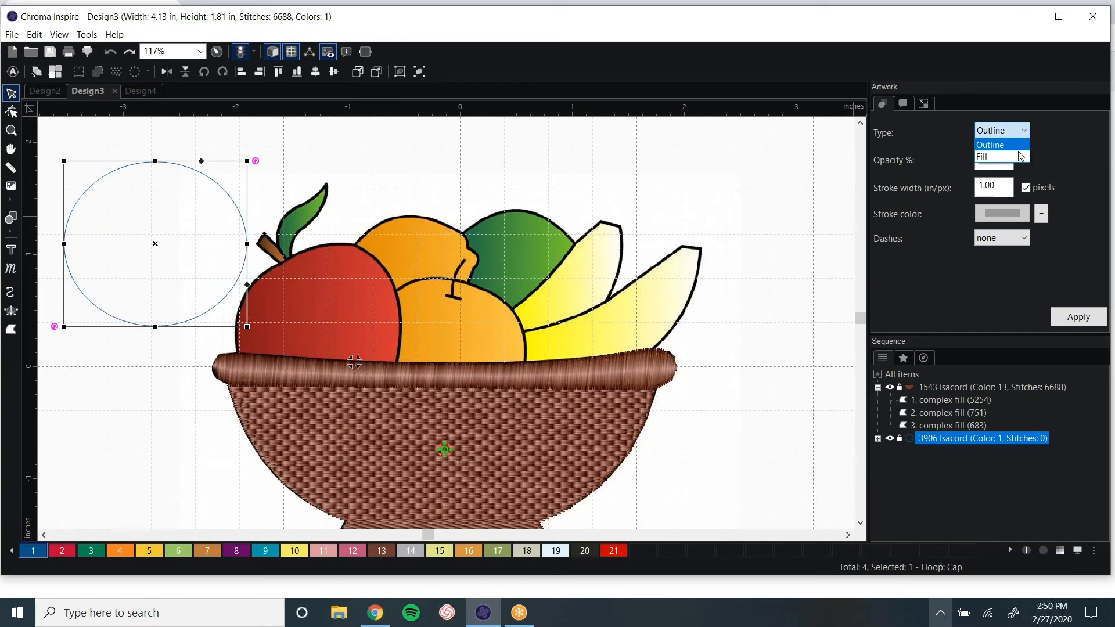
{"action": "left_click", "coordinate": [1020, 157]}
{"action": "left_click", "coordinate": [1079, 317]}
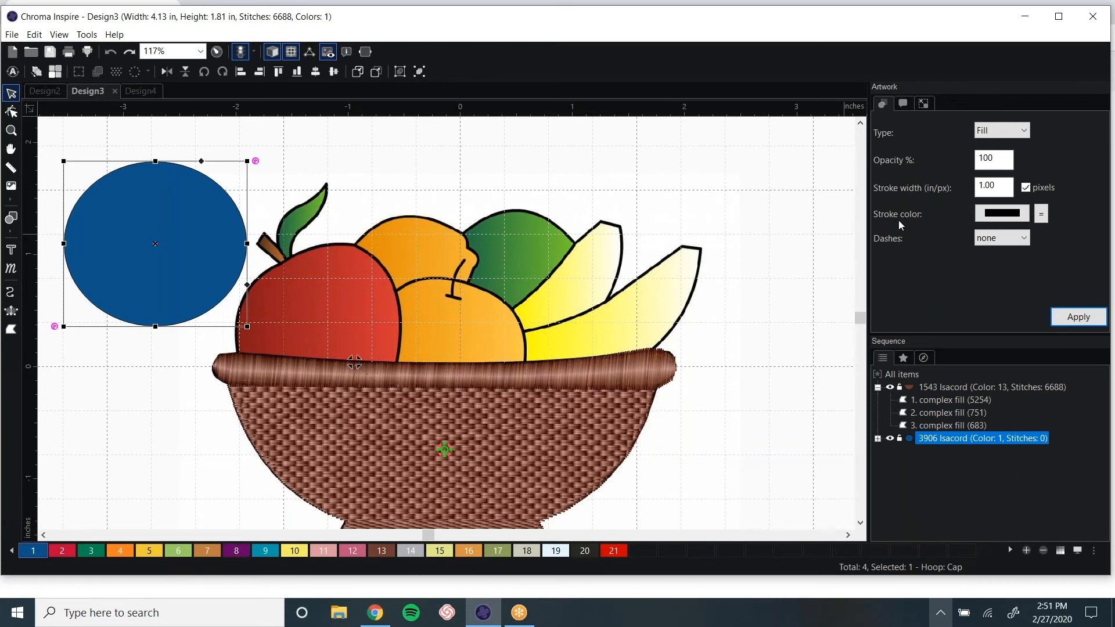
{"action": "left_click", "coordinate": [1043, 215]}
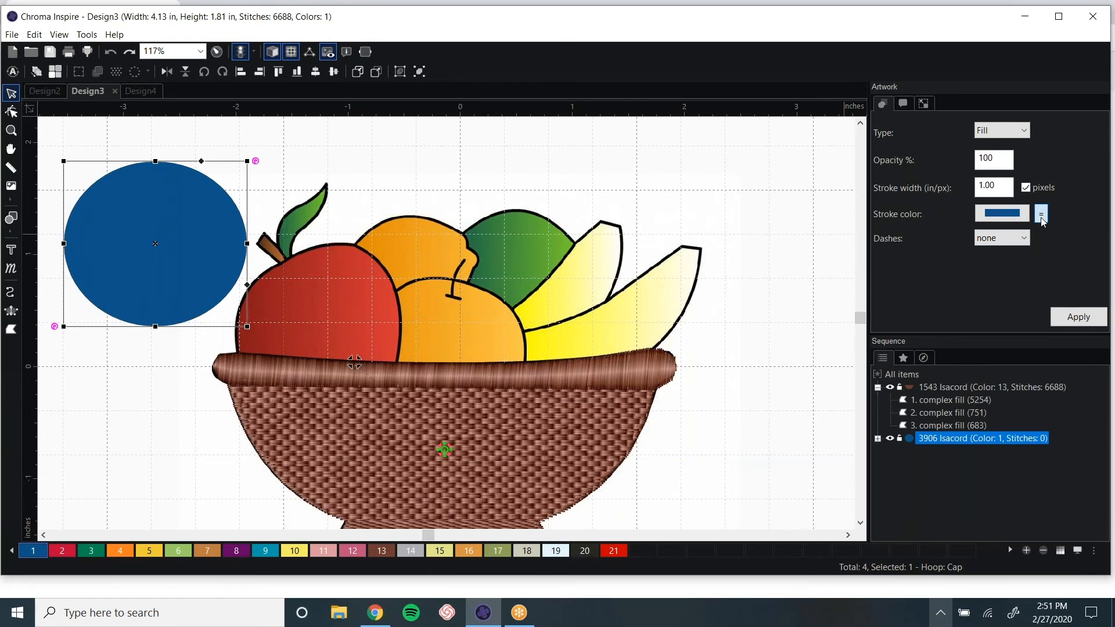
{"action": "left_click", "coordinate": [1079, 317]}
- Auto digitize the ellipse artwork and apply the Tatami pattern to the resulting fill
{"action": "left_click", "coordinate": [13, 72]}
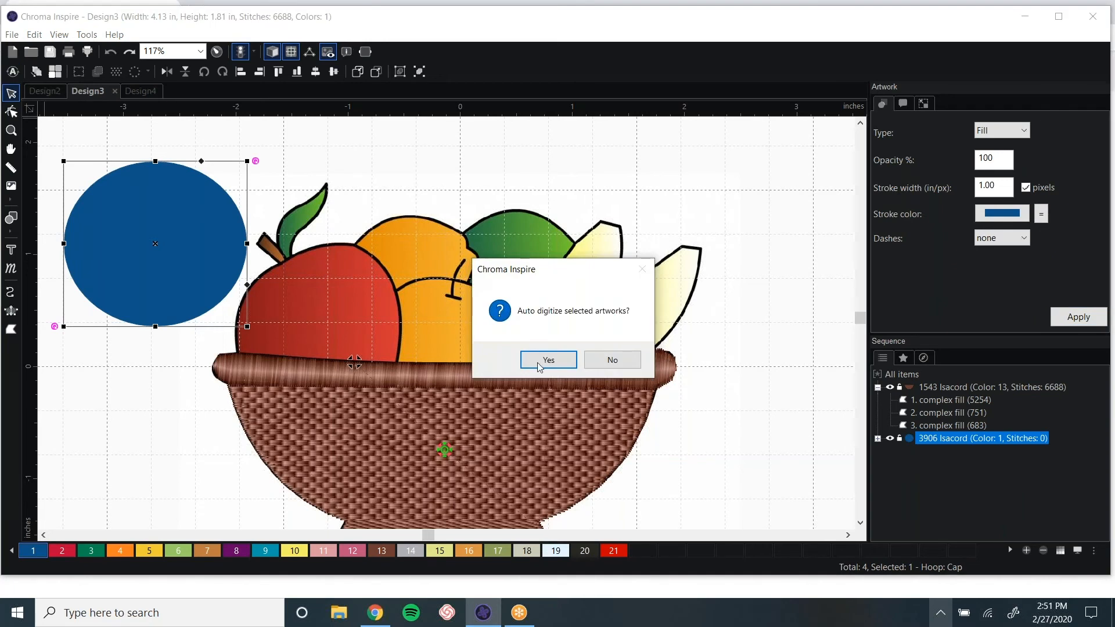
{"action": "left_click", "coordinate": [561, 362]}
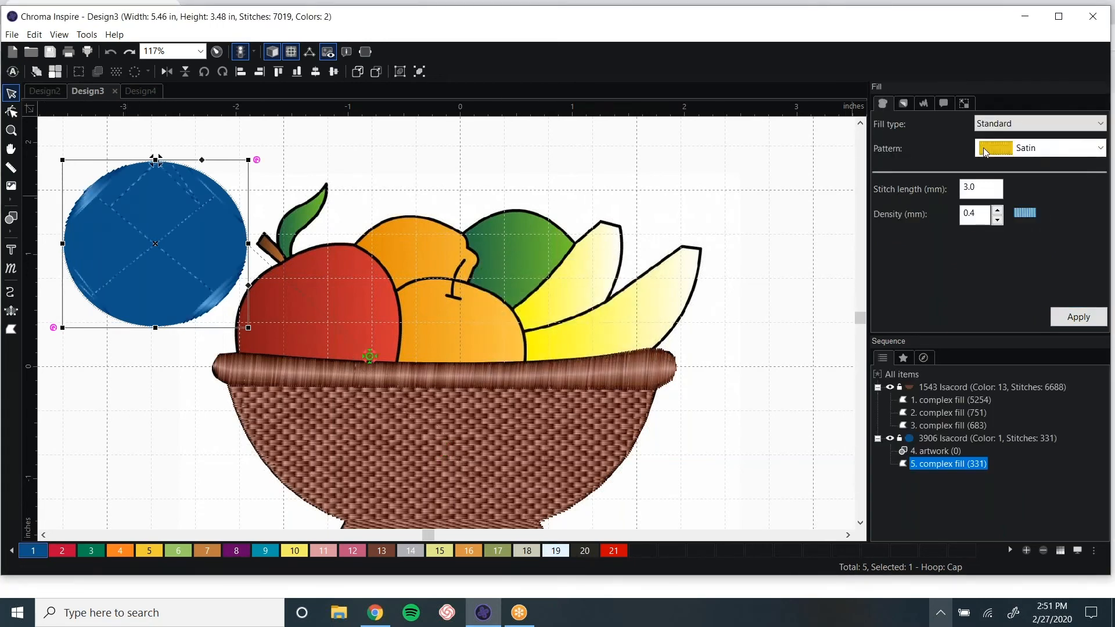
{"action": "left_click", "coordinate": [1055, 148]}
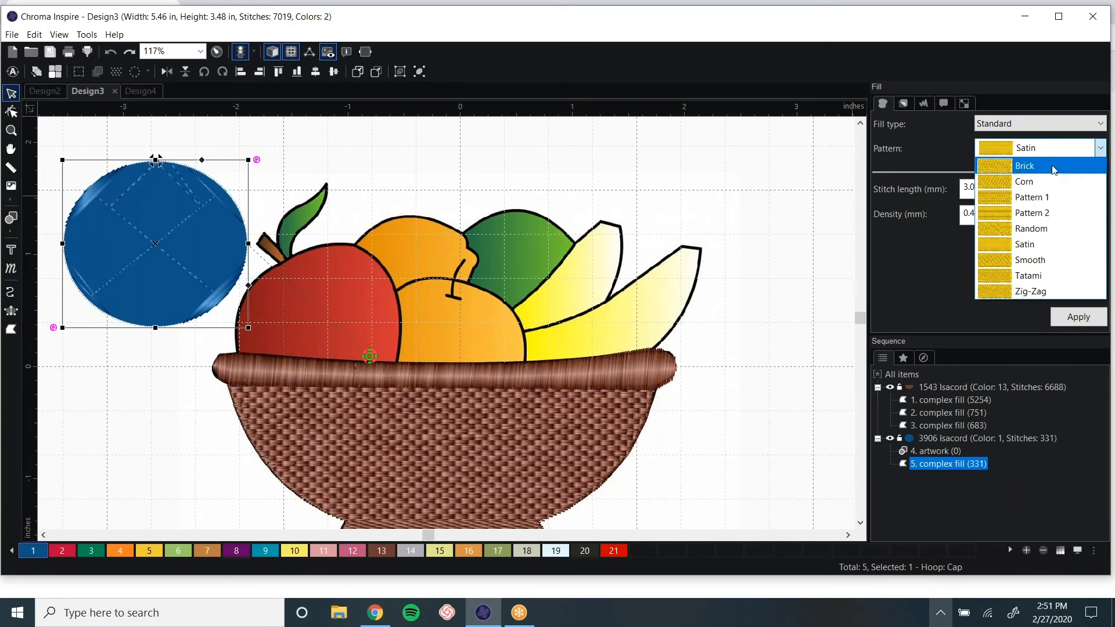
{"action": "left_click", "coordinate": [1052, 276]}
{"action": "left_click", "coordinate": [1079, 317]}
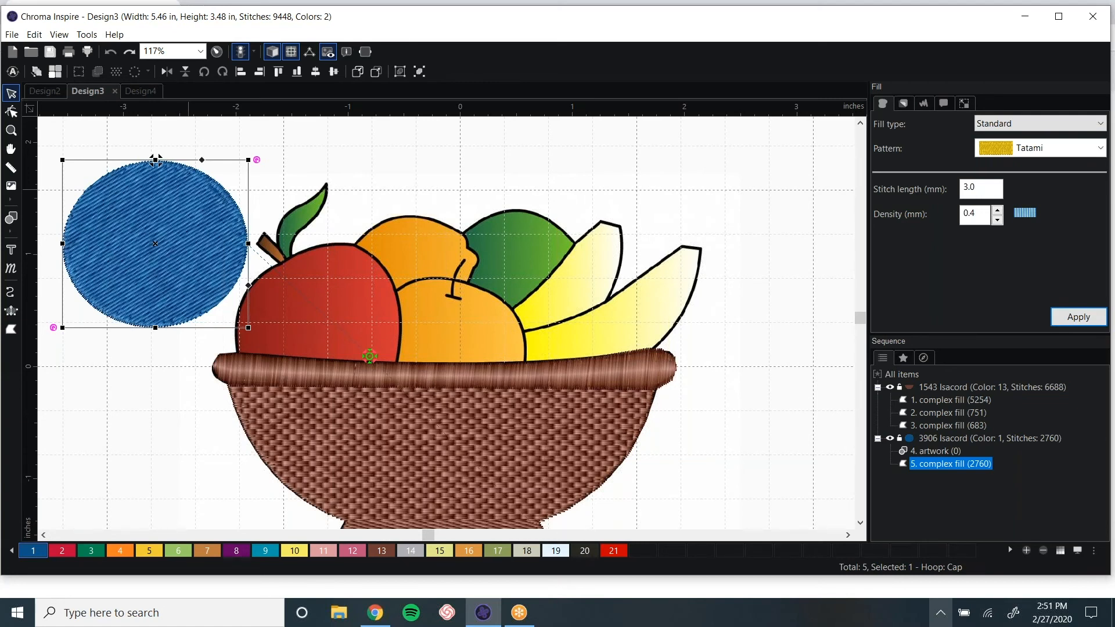
- Move the stitched ellipse over the apple and delete the leftover blue ellipse artwork
{"action": "left_click_drag", "start_coordinate": [156, 159], "coordinate": [202, 142]}
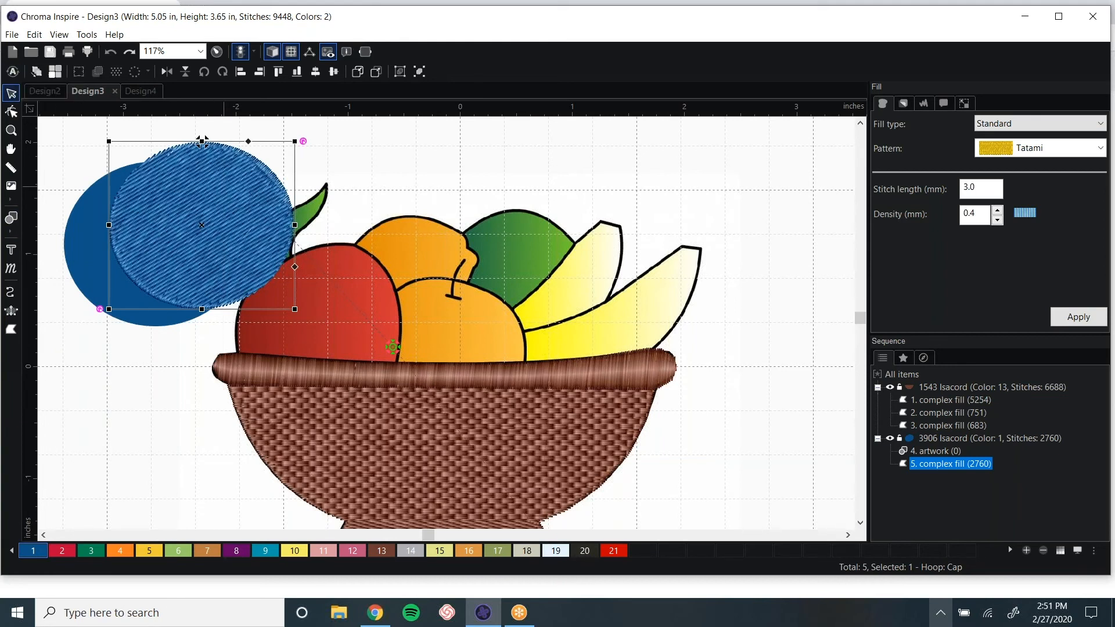
{"action": "left_click_drag", "start_coordinate": [202, 141], "coordinate": [321, 198]}
{"action": "left_click", "coordinate": [134, 214]}
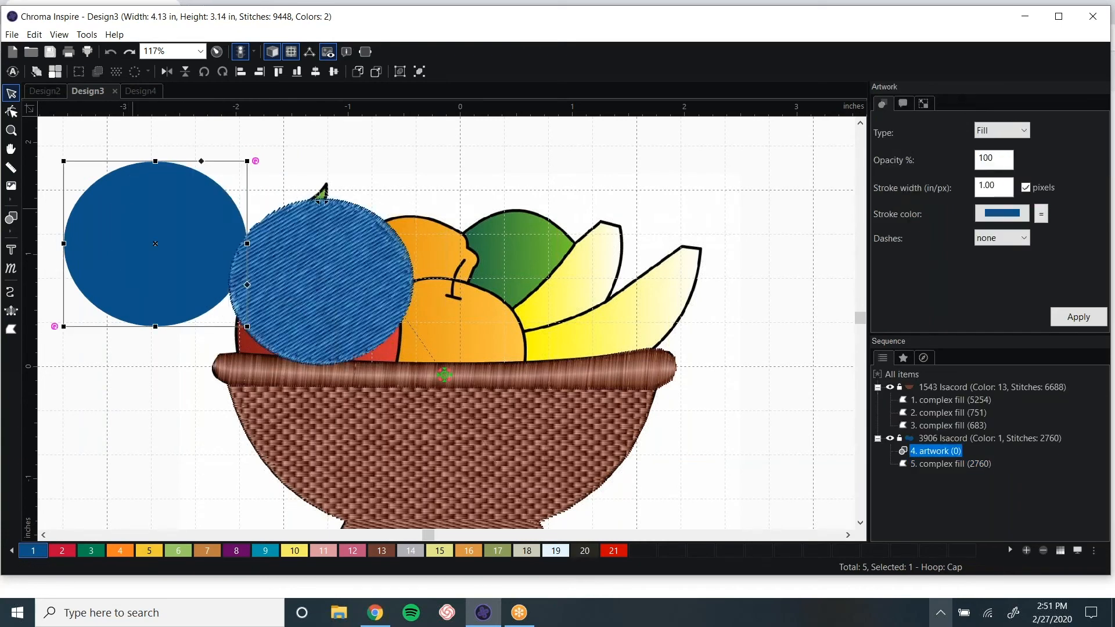
{"action": "key", "text": "Delete"}
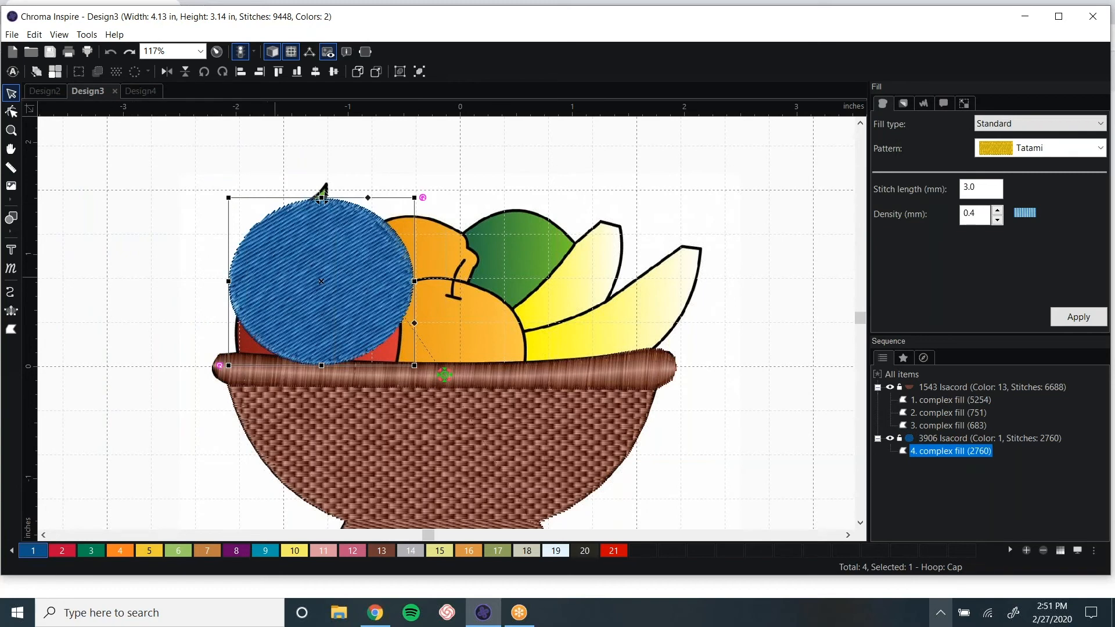
- Turn off the 3D stitch view, recolour the stitched ellipse with red thread 21 and shift it down to align with the apple's top
{"action": "left_click", "coordinate": [273, 53]}
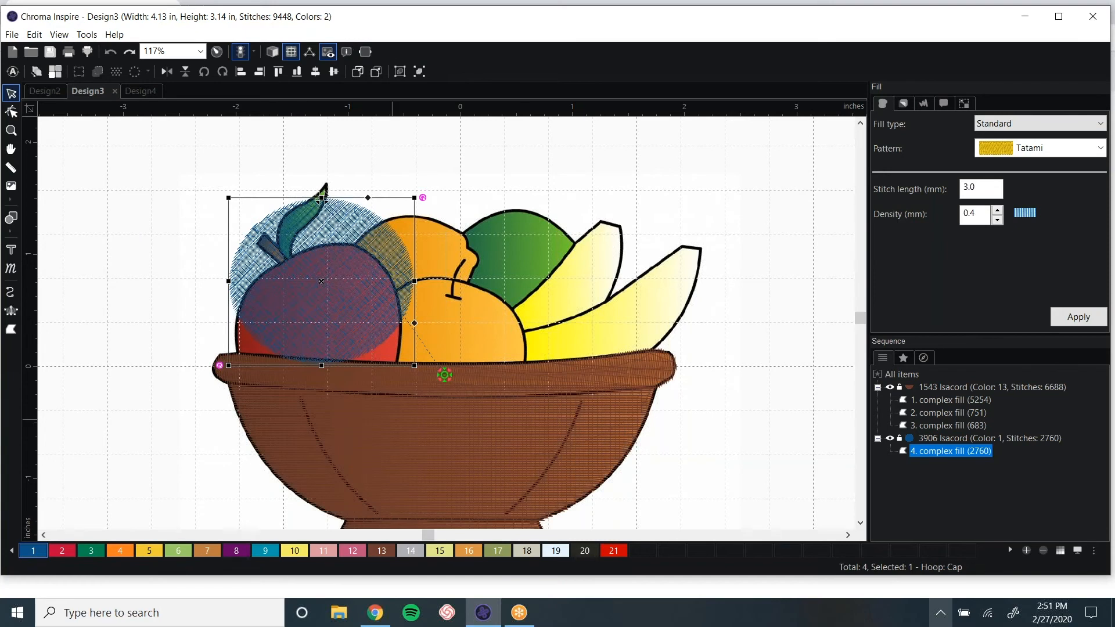
{"action": "left_click", "coordinate": [613, 551]}
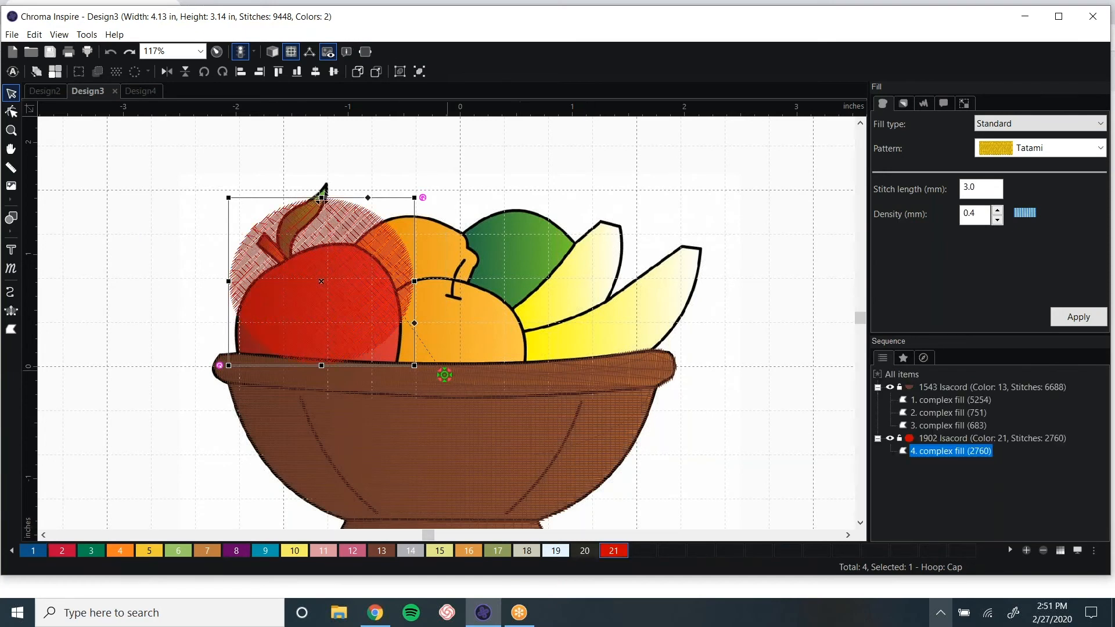
{"action": "left_click_drag", "start_coordinate": [344, 241], "coordinate": [346, 286]}
{"action": "left_click_drag", "start_coordinate": [322, 194], "coordinate": [324, 198]}
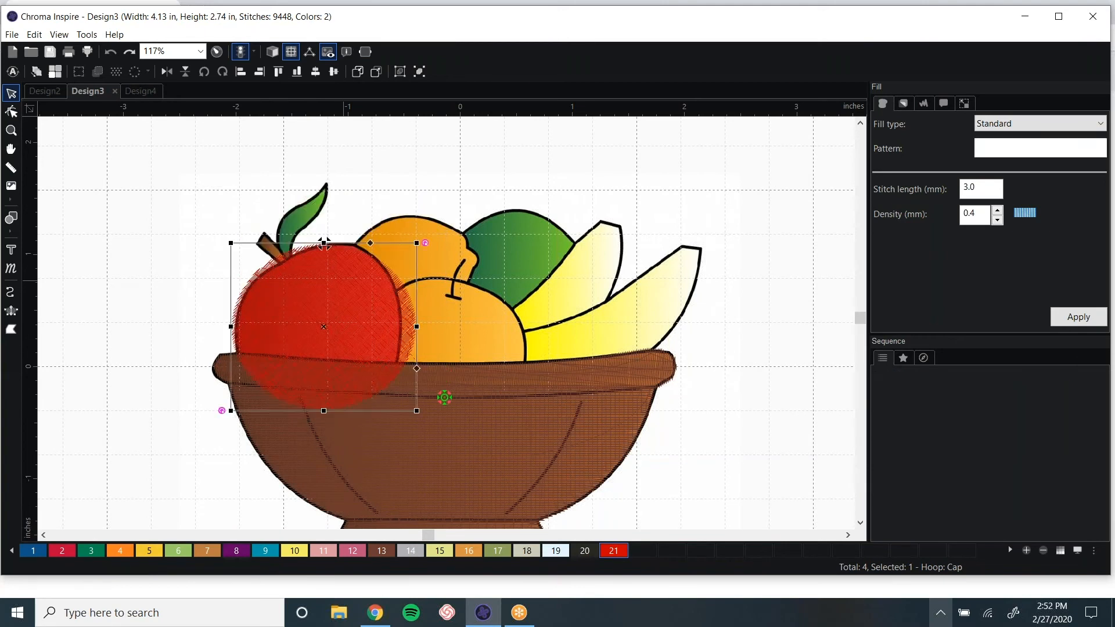
- Add an outline point near the apple's stem and pull the fill's side points in to fit both sides of the apple
{"action": "left_click", "coordinate": [11, 112]}
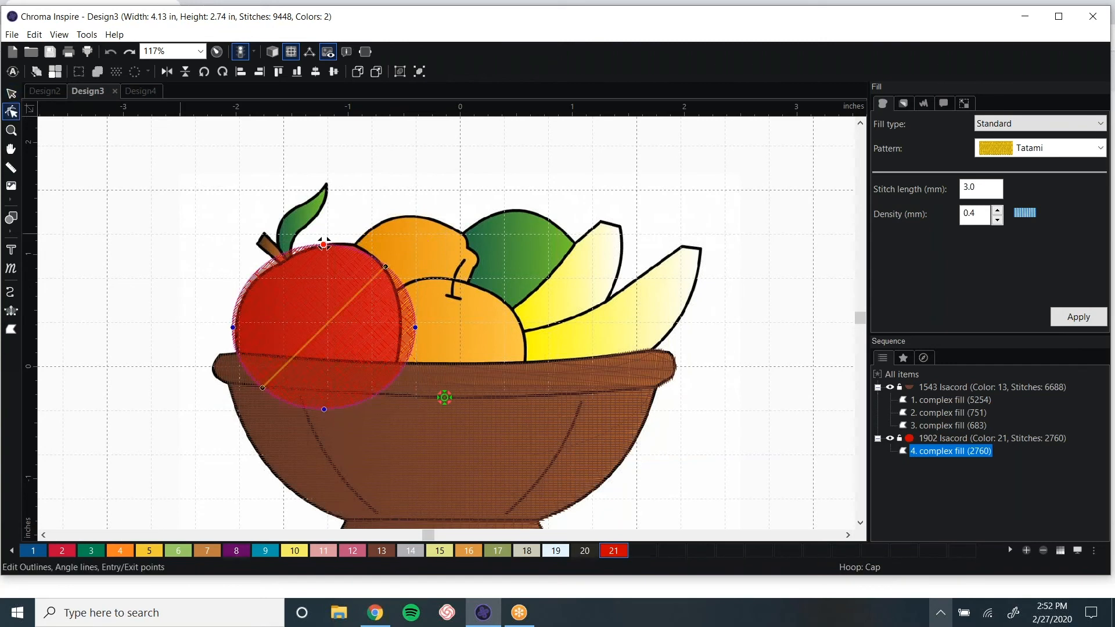
{"action": "scroll", "coordinate": [324, 244], "scroll_direction": "up", "scroll_amount": 3}
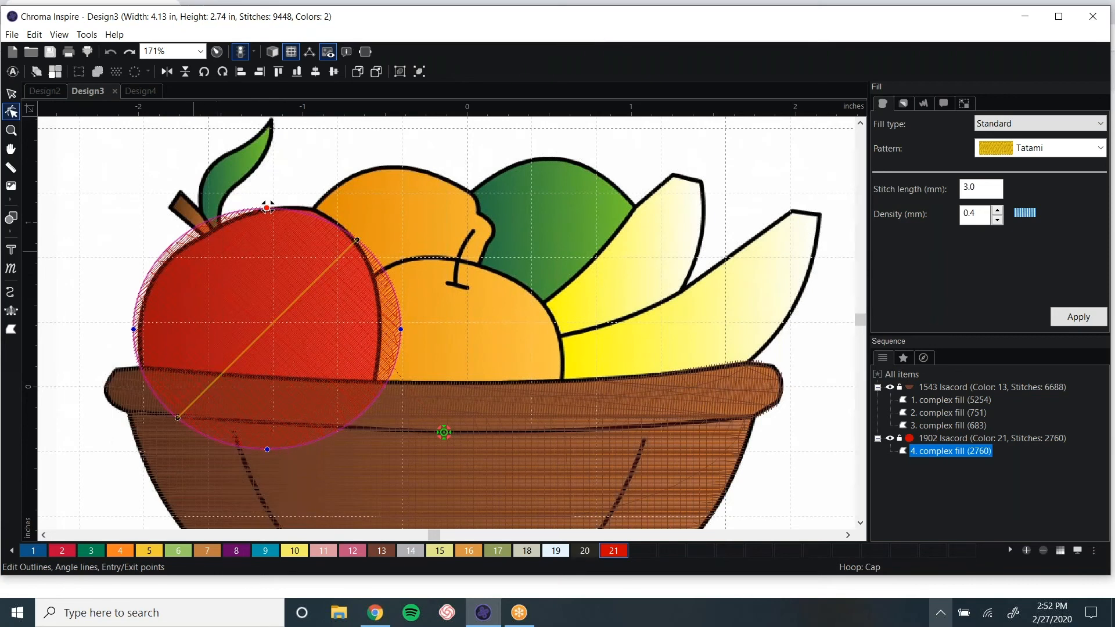
{"action": "right_click", "coordinate": [174, 236]}
{"action": "left_click", "coordinate": [232, 277]}
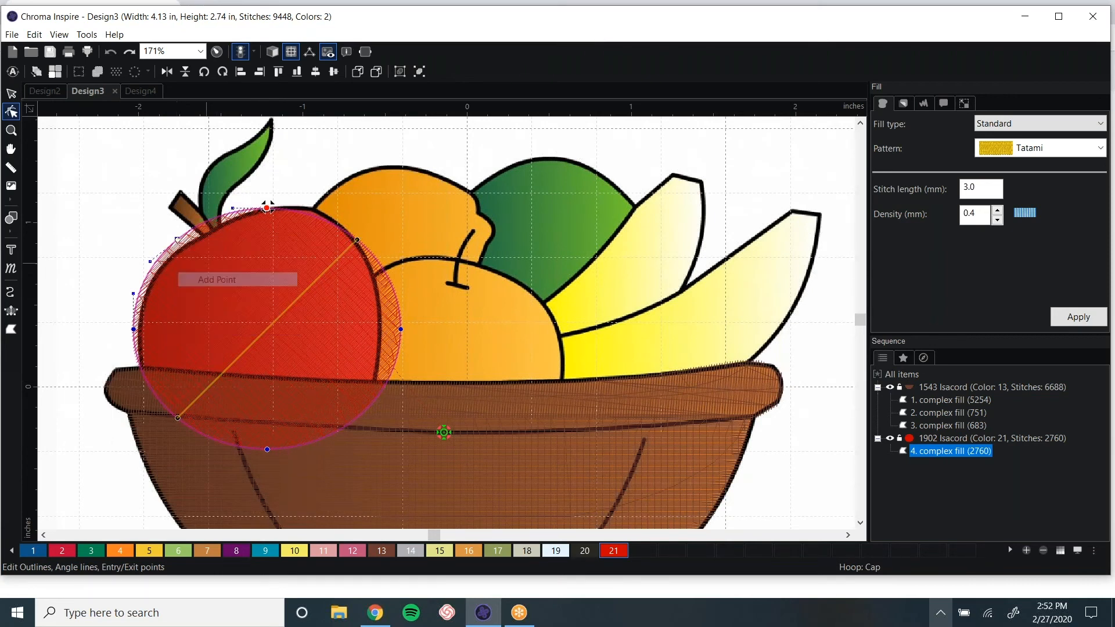
{"action": "left_click_drag", "start_coordinate": [178, 239], "coordinate": [182, 249]}
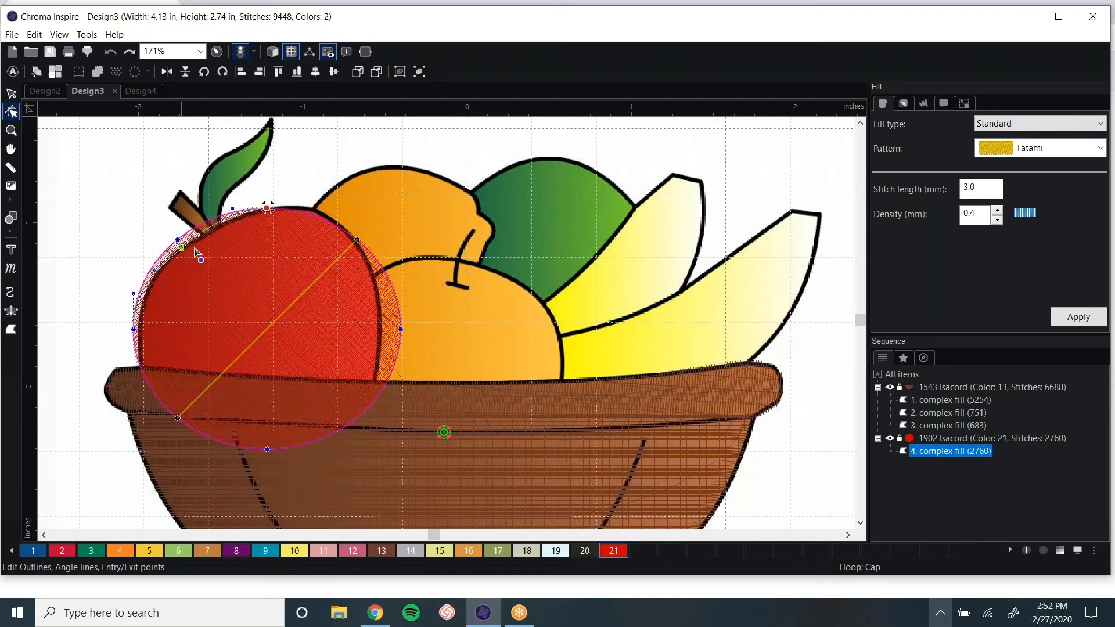
{"action": "left_click_drag", "start_coordinate": [134, 329], "coordinate": [139, 336]}
{"action": "left_click_drag", "start_coordinate": [401, 329], "coordinate": [379, 316]}
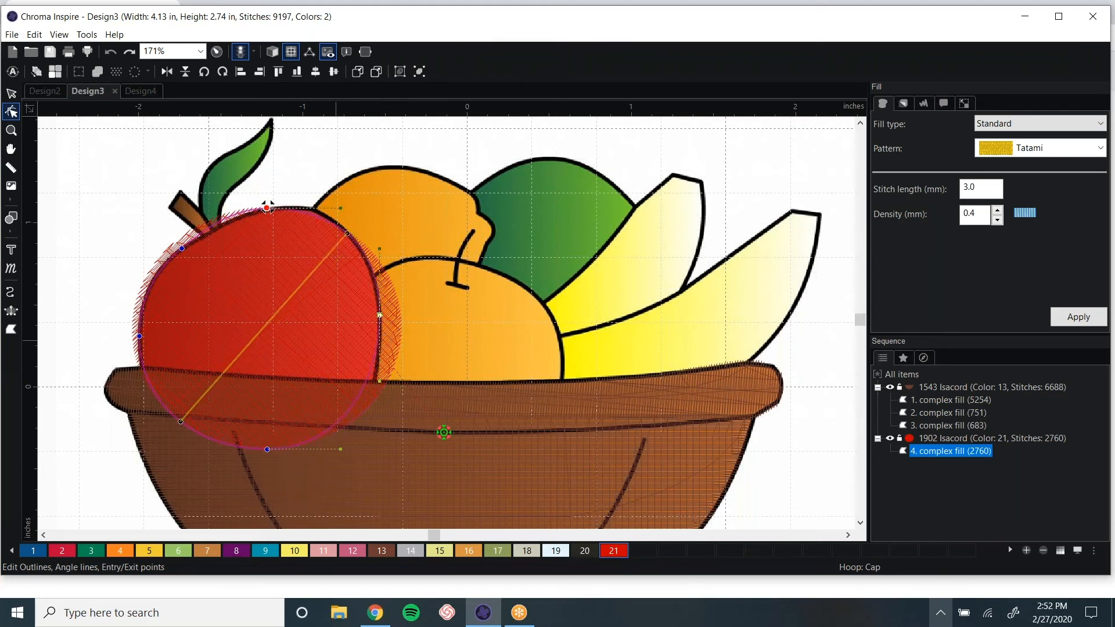
- Add an outline point where the apple's right side meets the rim and adjust the curve beside the stem to follow the apple
{"action": "right_click", "coordinate": [367, 381]}
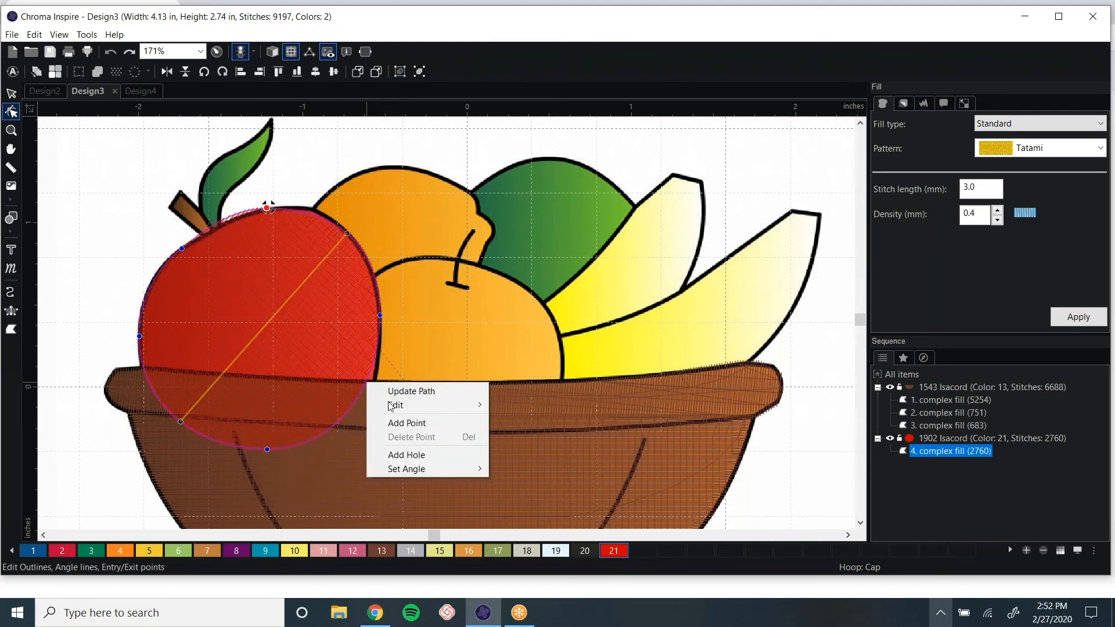
{"action": "left_click", "coordinate": [392, 423]}
{"action": "left_click_drag", "start_coordinate": [372, 381], "coordinate": [374, 383]}
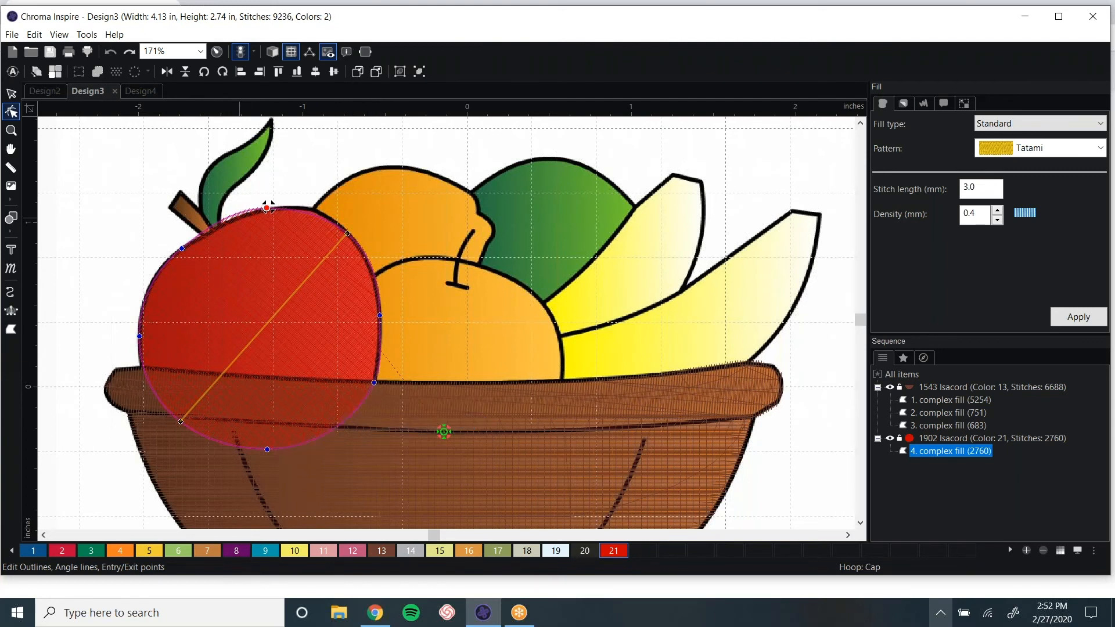
{"action": "left_click_drag", "start_coordinate": [239, 213], "coordinate": [251, 219]}
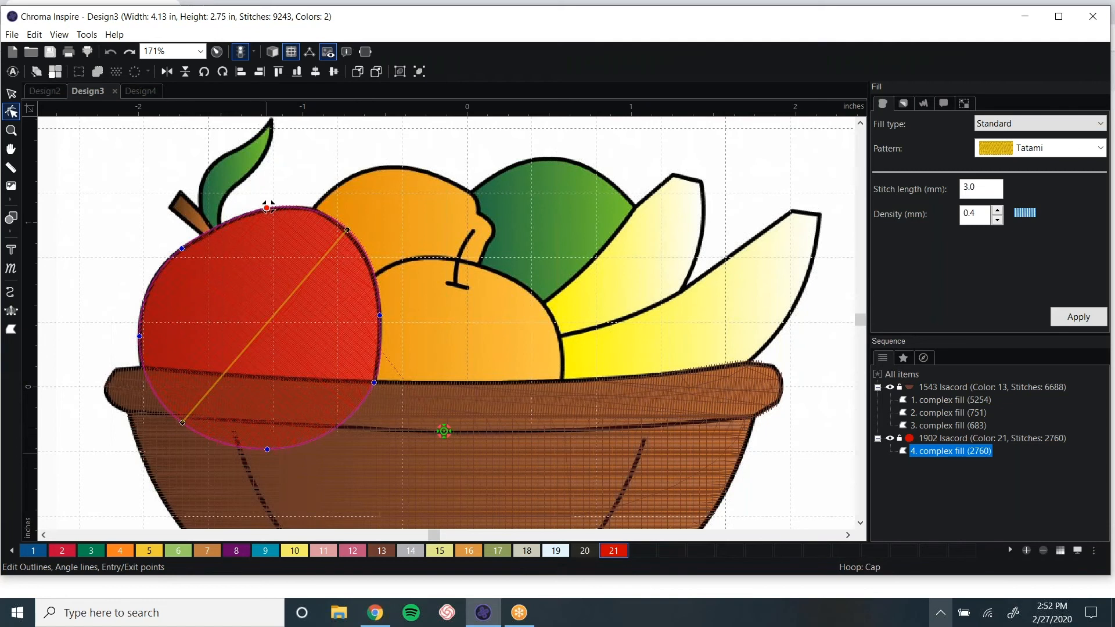
- Raise the red fill's bottom point into the bowl rim and add a point at the lower left corner to shape it within the rim
{"action": "left_click_drag", "start_coordinate": [267, 450], "coordinate": [265, 394]}
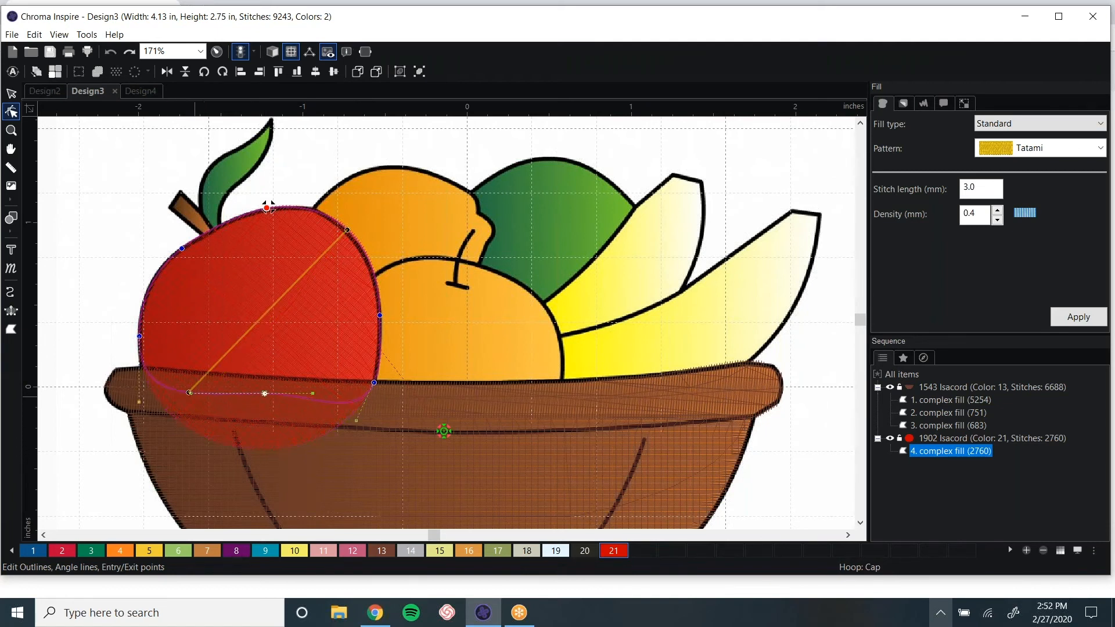
{"action": "right_click", "coordinate": [179, 390]}
{"action": "left_click", "coordinate": [199, 430]}
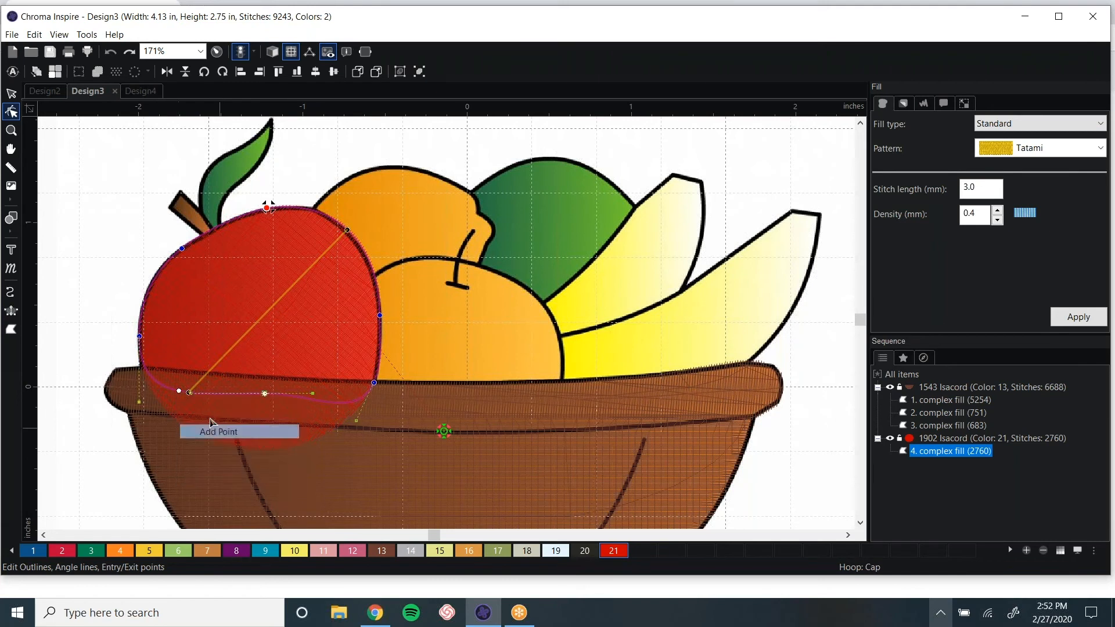
{"action": "left_click_drag", "start_coordinate": [179, 391], "coordinate": [164, 383]}
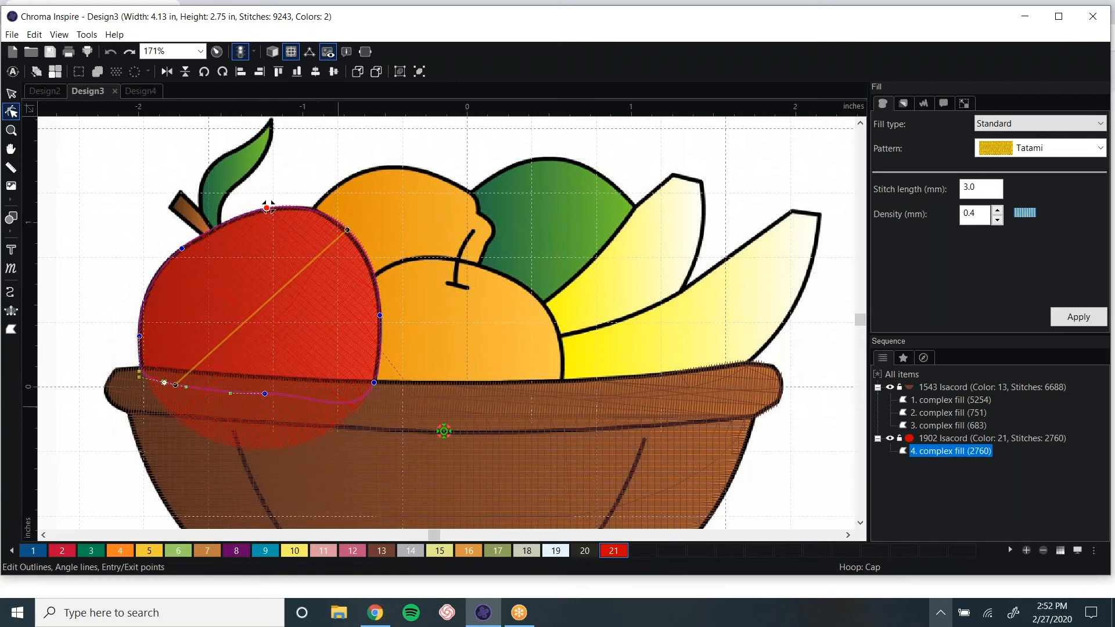
- Add two outline points along the red fill's bottom edge and raise them to keep the edge within the bowl rim
{"action": "right_click", "coordinate": [340, 403]}
{"action": "left_click", "coordinate": [373, 441]}
{"action": "left_click_drag", "start_coordinate": [339, 402], "coordinate": [338, 398]}
{"action": "right_click", "coordinate": [230, 393]}
{"action": "left_click", "coordinate": [264, 431]}
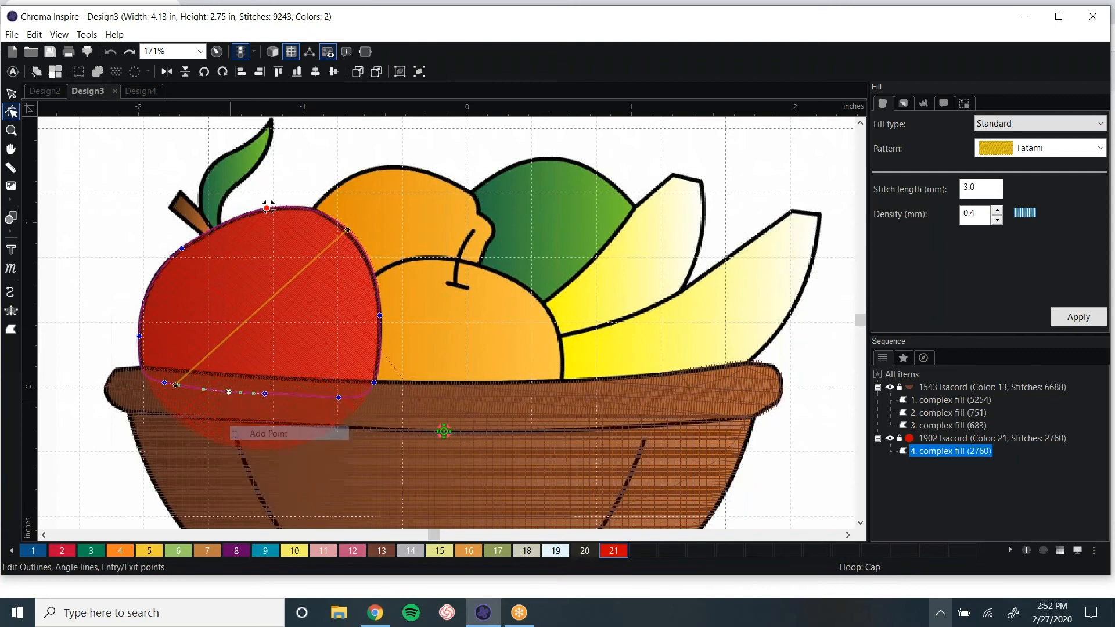
{"action": "left_click_drag", "start_coordinate": [229, 393], "coordinate": [226, 388]}
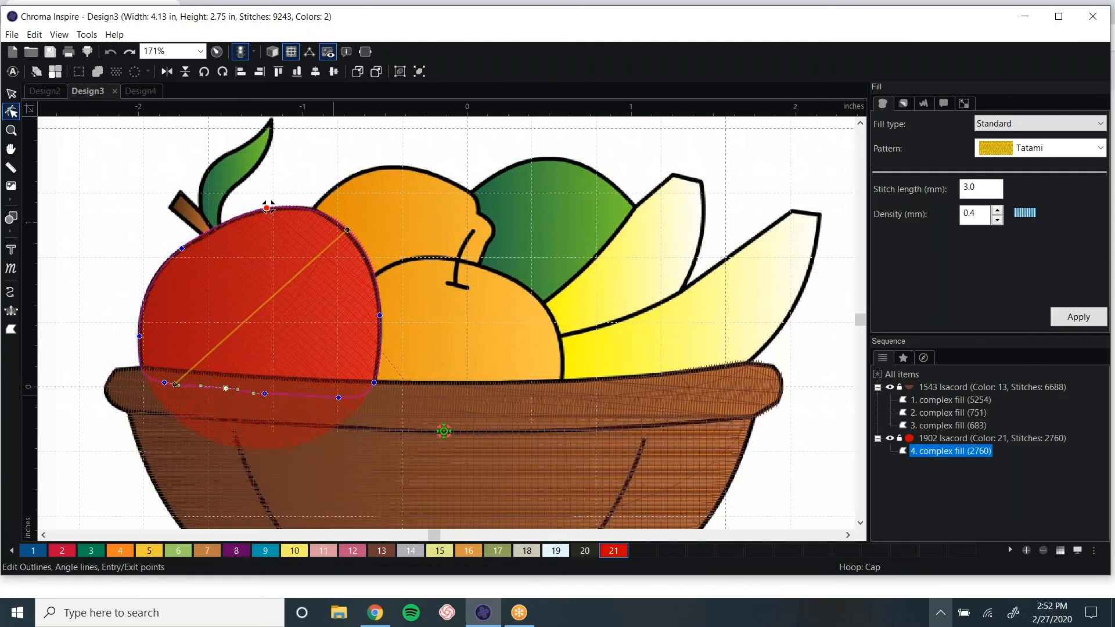
{"action": "left_click_drag", "start_coordinate": [338, 398], "coordinate": [341, 398]}
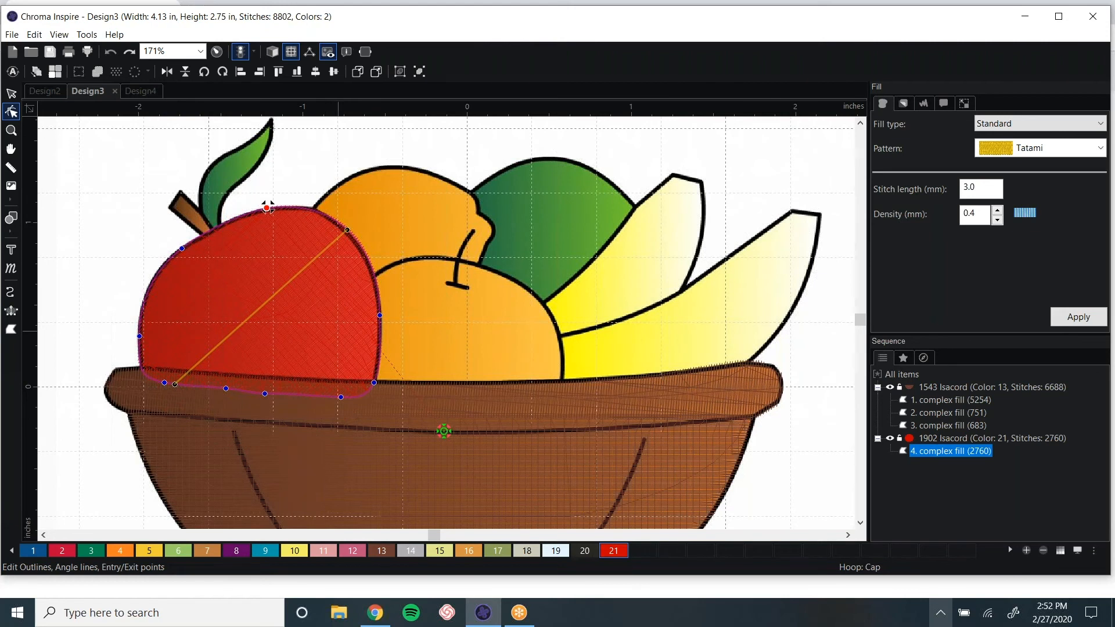
- Turn on the 3D stitch view and send the red apple fill to the back so it stitches before the bowl
{"action": "scroll", "coordinate": [267, 207], "scroll_direction": "down", "scroll_amount": 2}
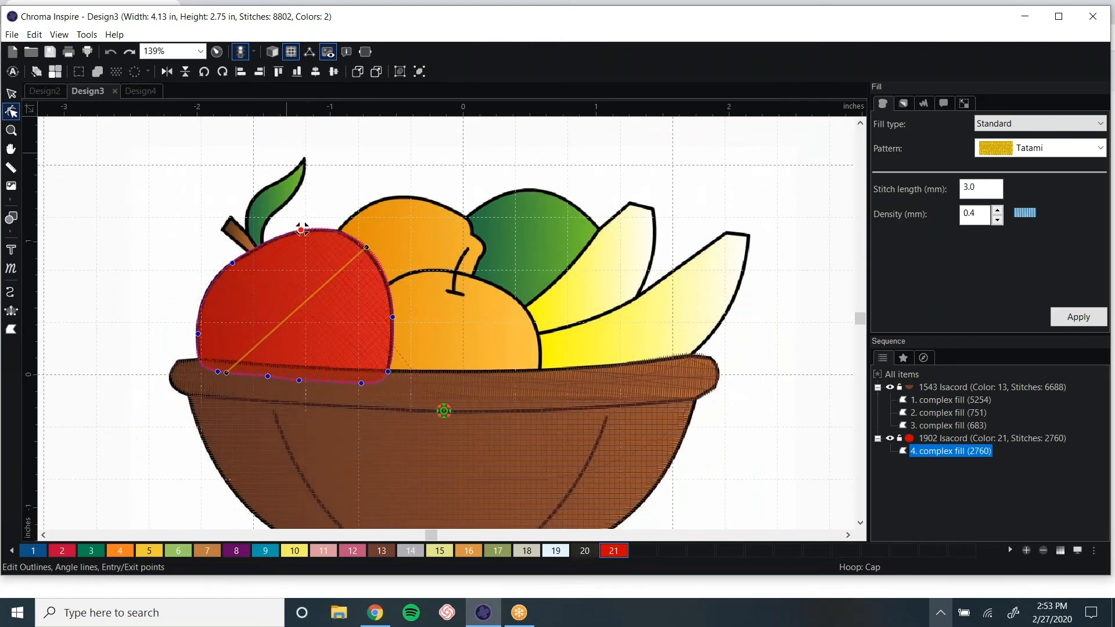
{"action": "left_click", "coordinate": [274, 53]}
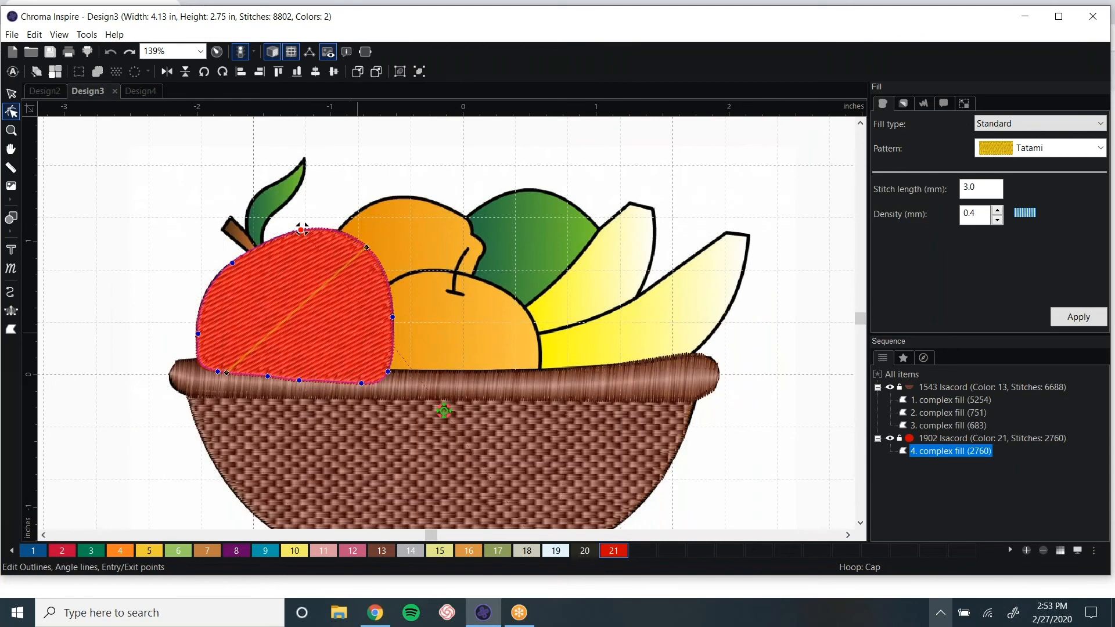
{"action": "left_click", "coordinate": [11, 92]}
{"action": "left_click", "coordinate": [302, 230]}
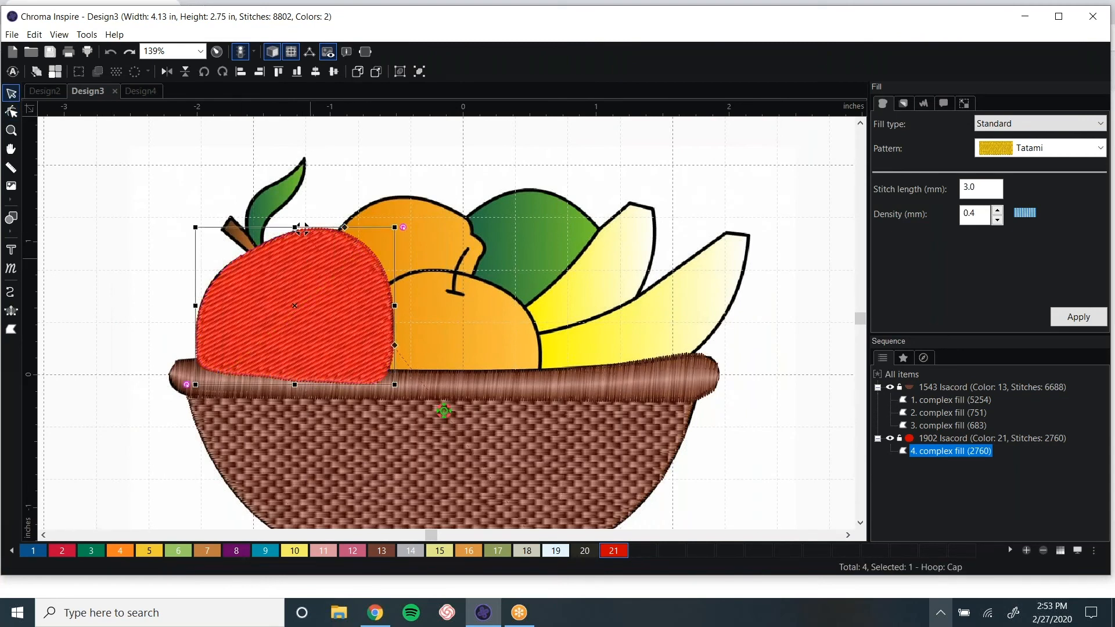
{"action": "right_click", "coordinate": [311, 259]}
{"action": "mouse_move", "coordinate": [340, 267]}
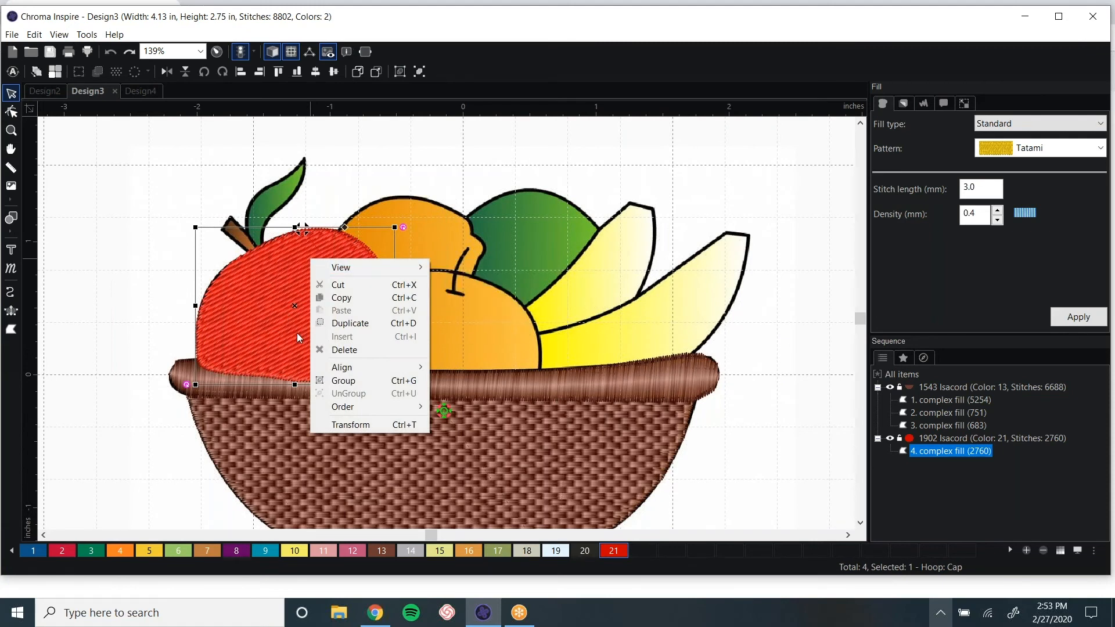
{"action": "mouse_move", "coordinate": [354, 407]}
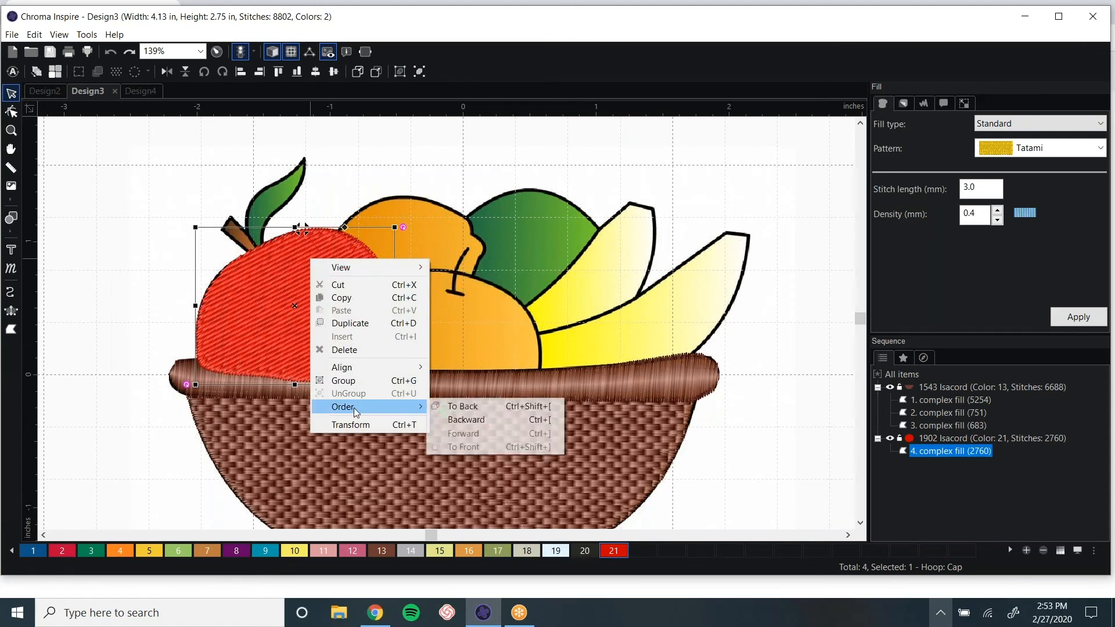
{"action": "left_click", "coordinate": [464, 410]}
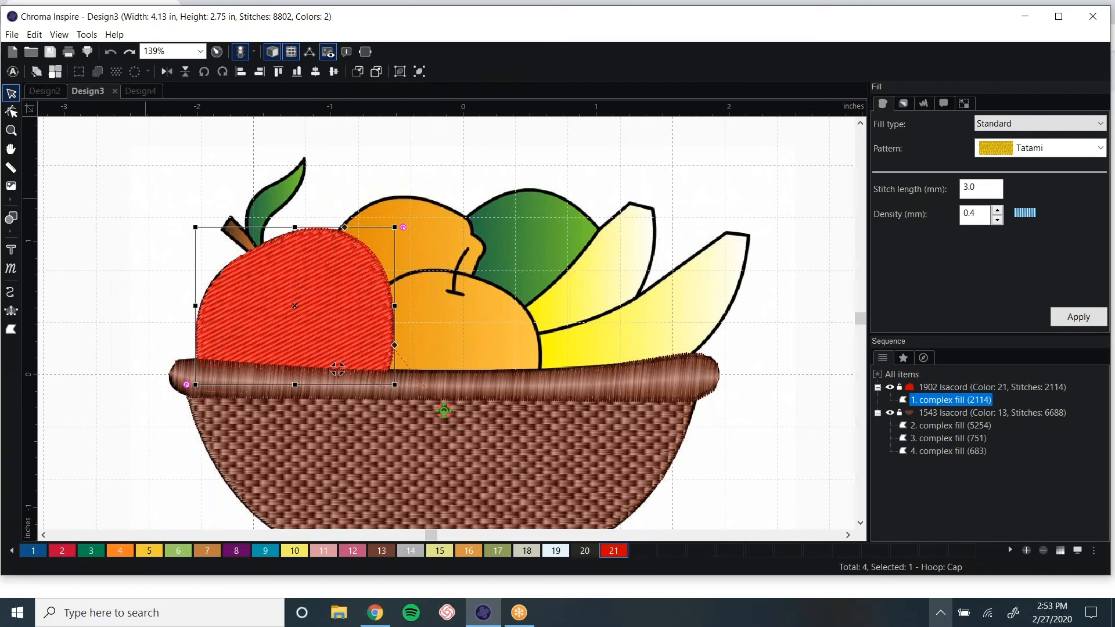
{"action": "key", "text": "Escape"}
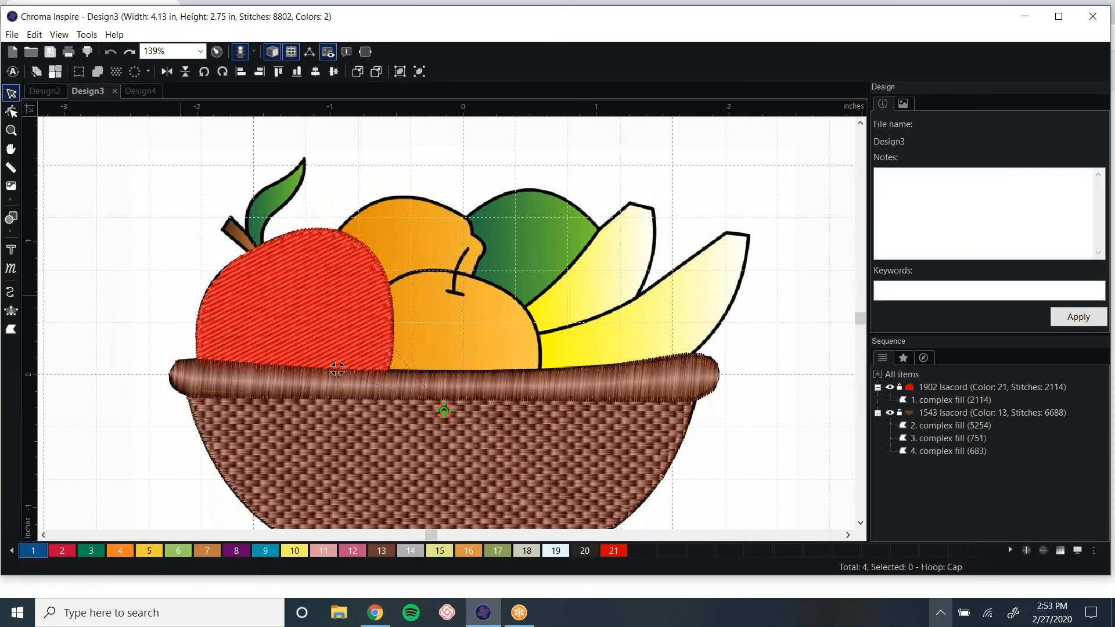
- Try the Random fill pattern on the red apple and set it back to Tatami
{"action": "left_click", "coordinate": [337, 369]}
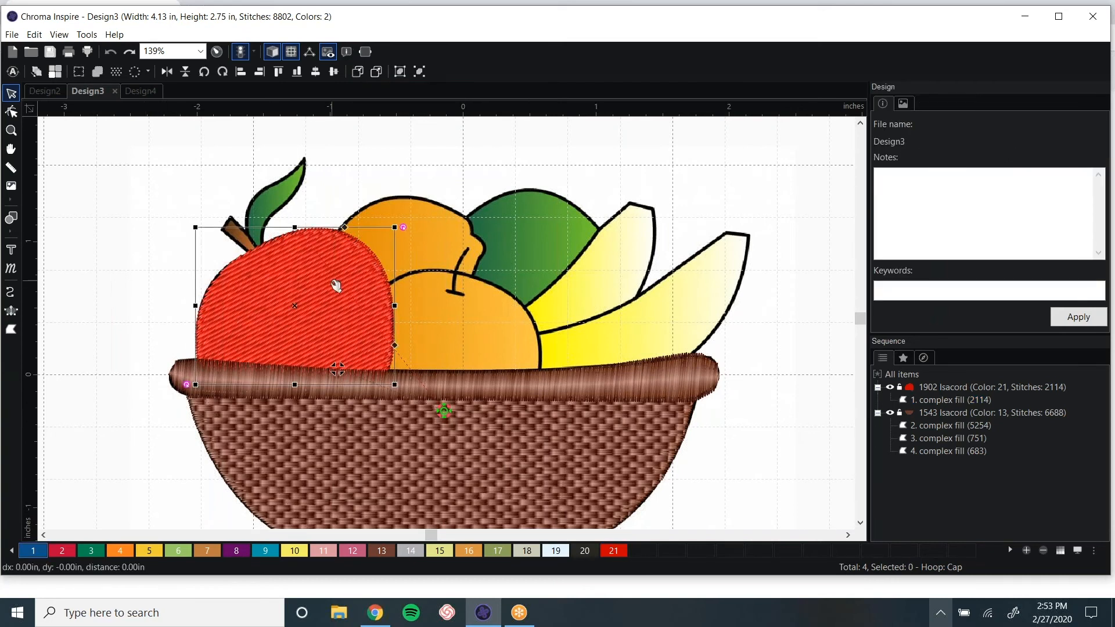
{"action": "left_click", "coordinate": [1053, 150]}
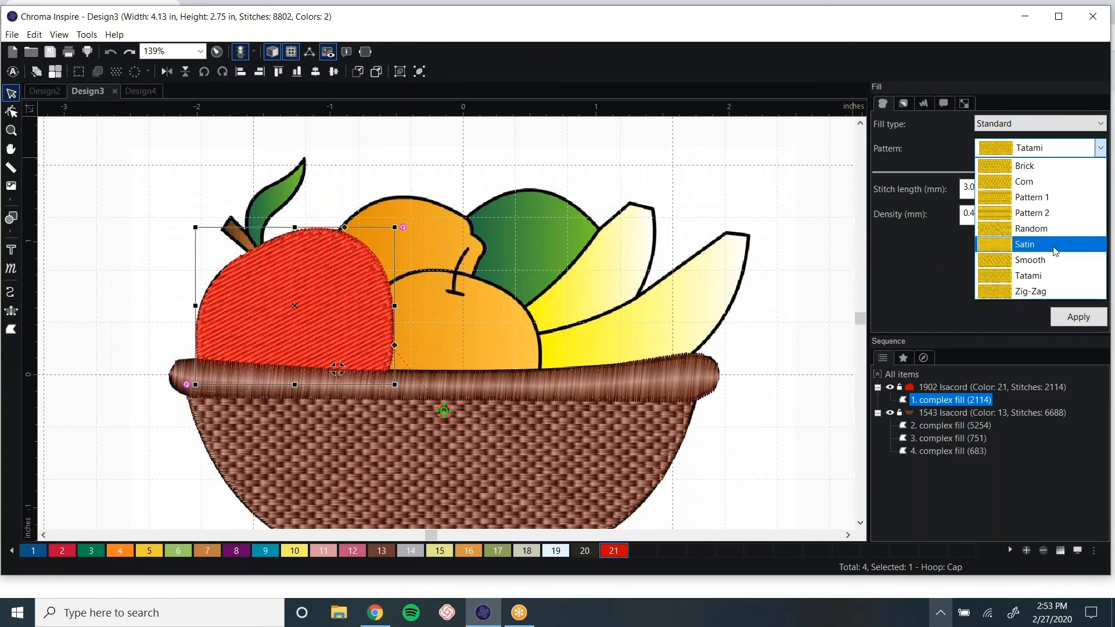
{"action": "left_click", "coordinate": [1023, 232]}
{"action": "left_click", "coordinate": [1082, 319]}
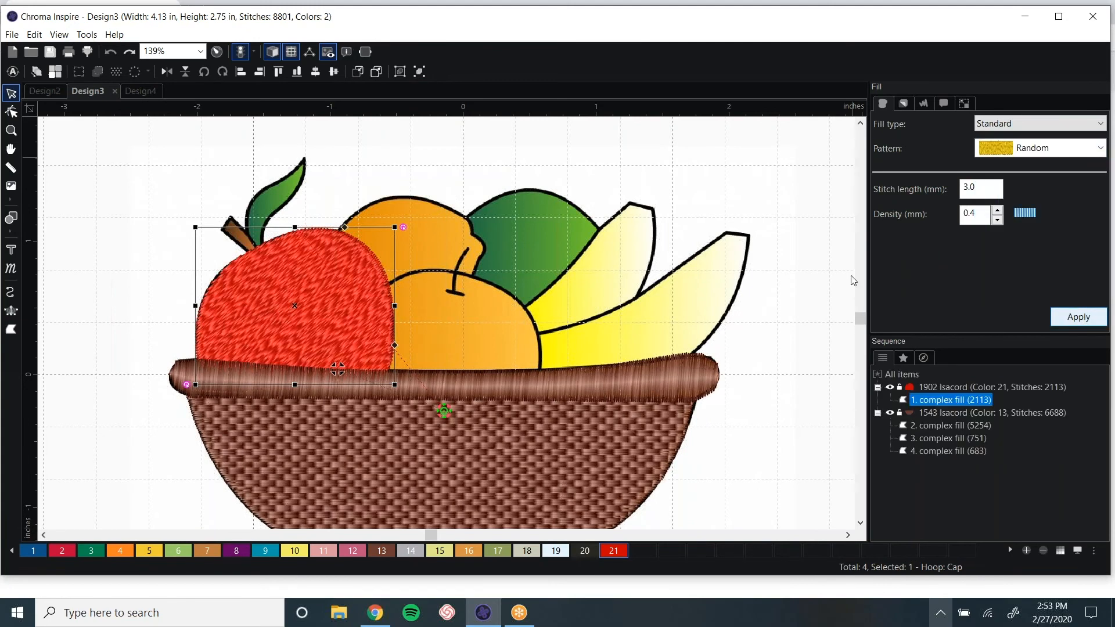
{"action": "left_click", "coordinate": [1051, 148]}
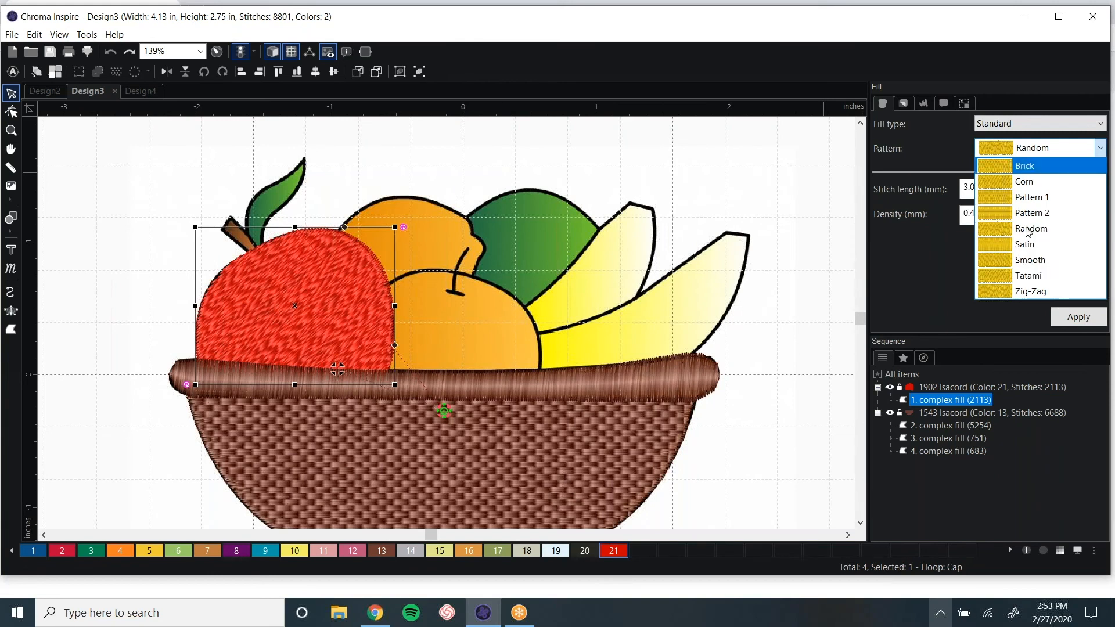
{"action": "left_click", "coordinate": [1035, 276]}
{"action": "left_click", "coordinate": [1079, 316]}
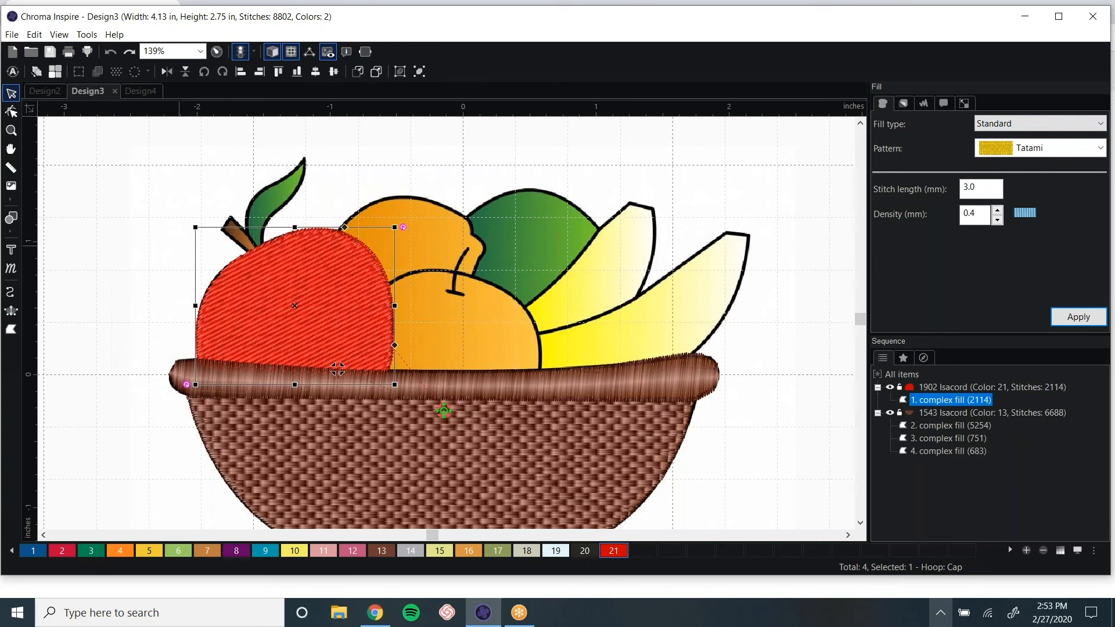
- Digitize the apple's stem as a classic satin column from its outer end down to the apple's top edge
{"action": "scroll", "coordinate": [337, 369], "scroll_direction": "up", "scroll_amount": 5}
{"action": "key", "text": "Escape"}
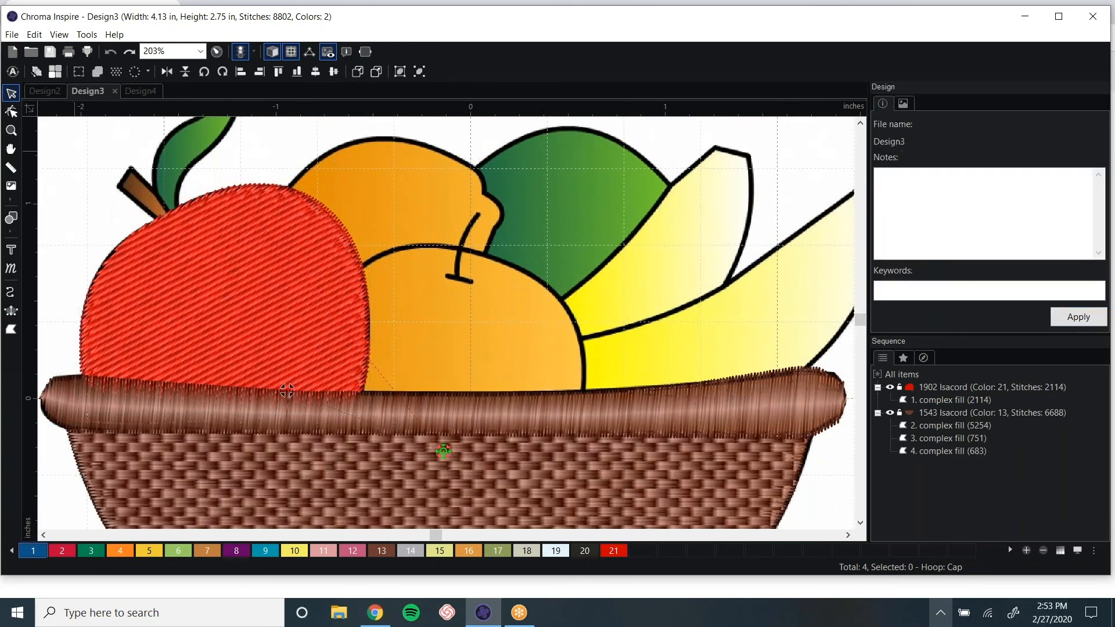
{"action": "left_click", "coordinate": [11, 149]}
{"action": "left_click_drag", "start_coordinate": [105, 163], "coordinate": [212, 268]}
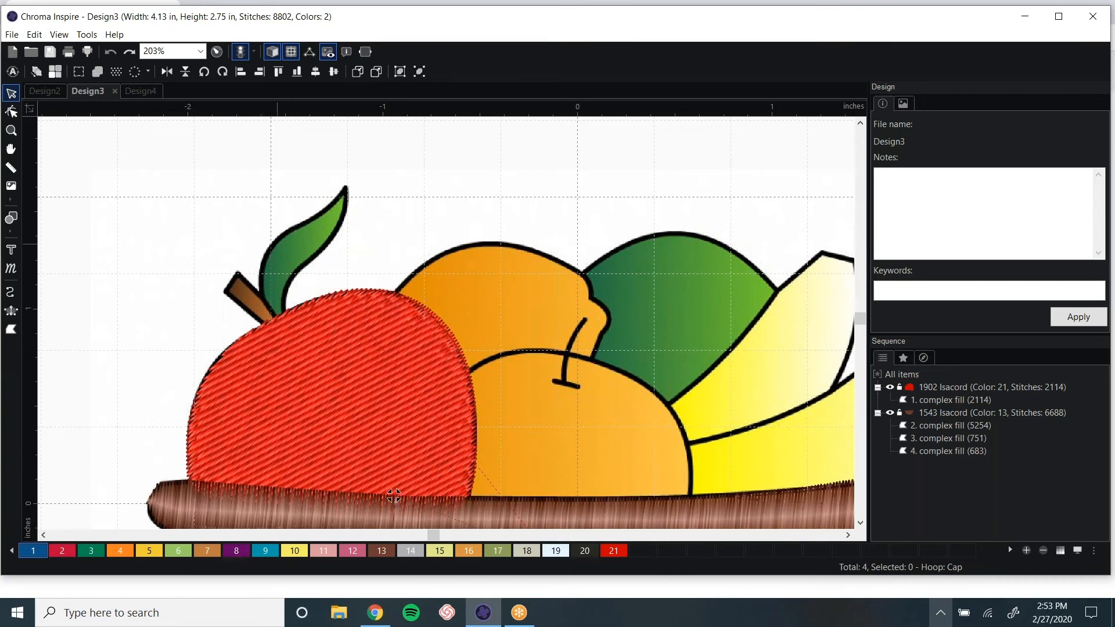
{"action": "left_click", "coordinate": [11, 311]}
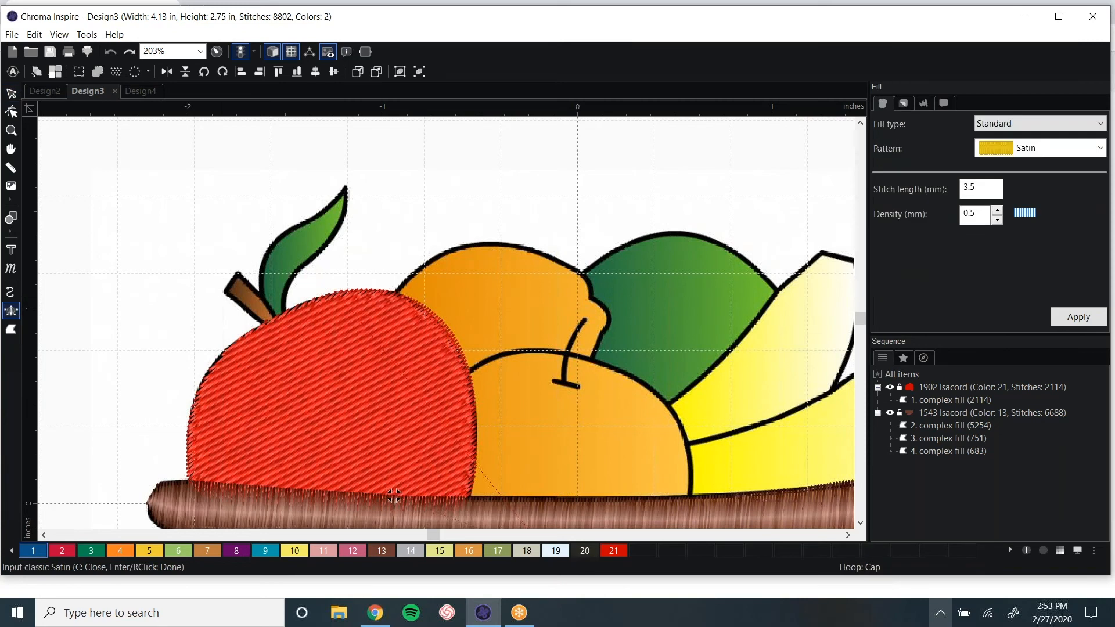
{"action": "left_click", "coordinate": [237, 272]}
{"action": "left_click", "coordinate": [272, 333]}
{"action": "key", "text": "Return"}
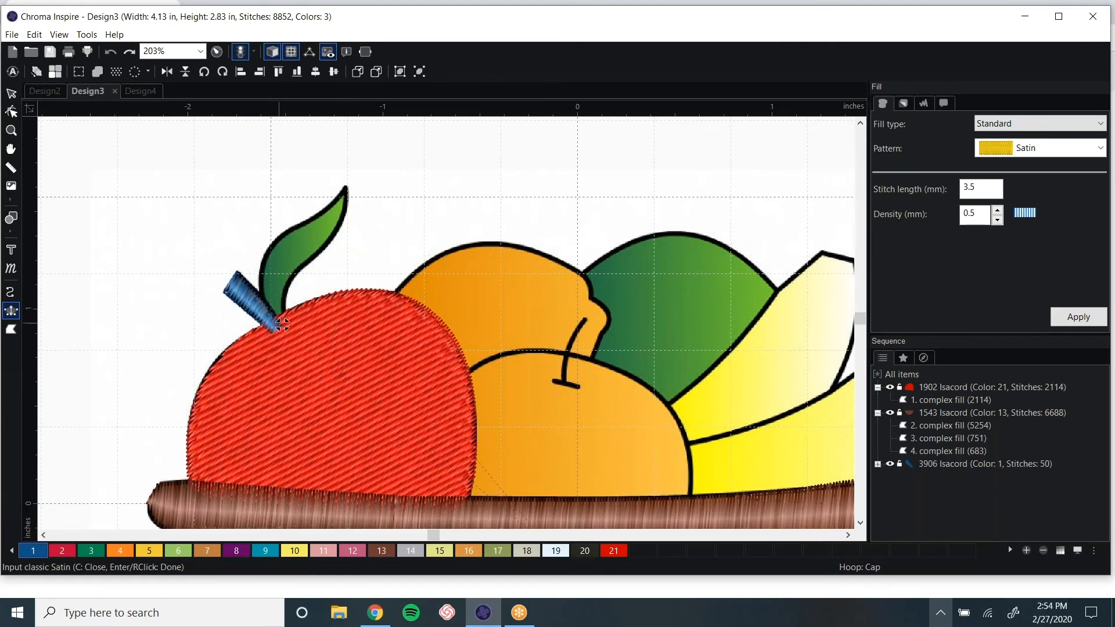
- Digitize the leaf as a classic satin column with paired points along both edges, from its base to a single point at the tip
{"action": "left_click", "coordinate": [279, 324]}
{"action": "left_click", "coordinate": [260, 283]}
{"action": "left_click", "coordinate": [270, 249]}
{"action": "left_click", "coordinate": [301, 272]}
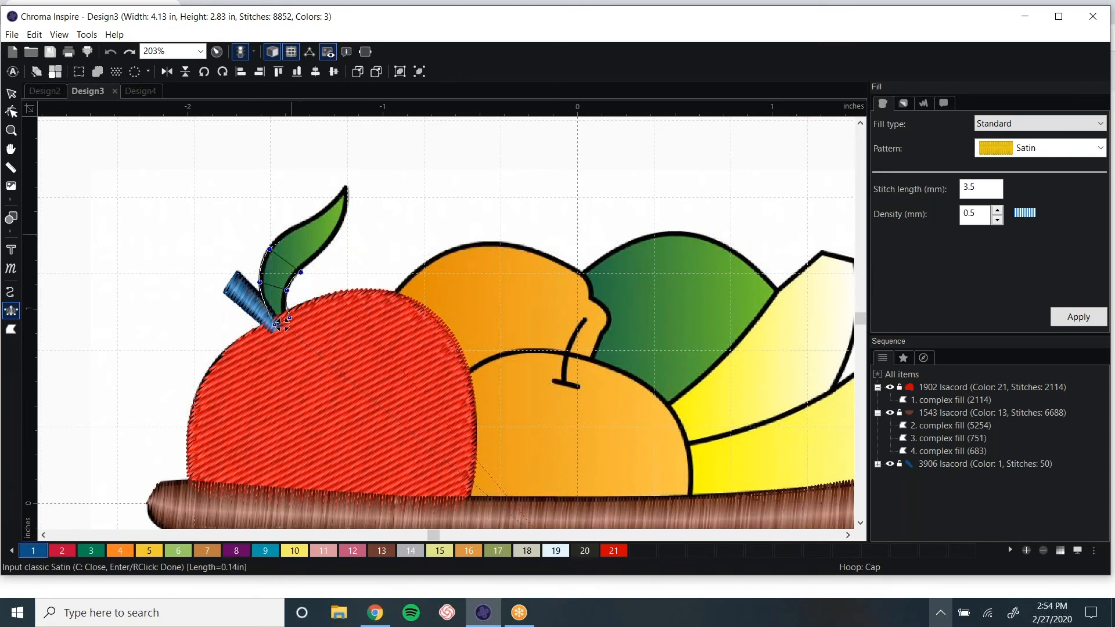
{"action": "left_click", "coordinate": [292, 230]}
{"action": "left_click", "coordinate": [316, 258]}
{"action": "left_click", "coordinate": [315, 219]}
{"action": "left_click", "coordinate": [331, 238]}
{"action": "left_click", "coordinate": [331, 207]}
{"action": "left_click", "coordinate": [345, 215]}
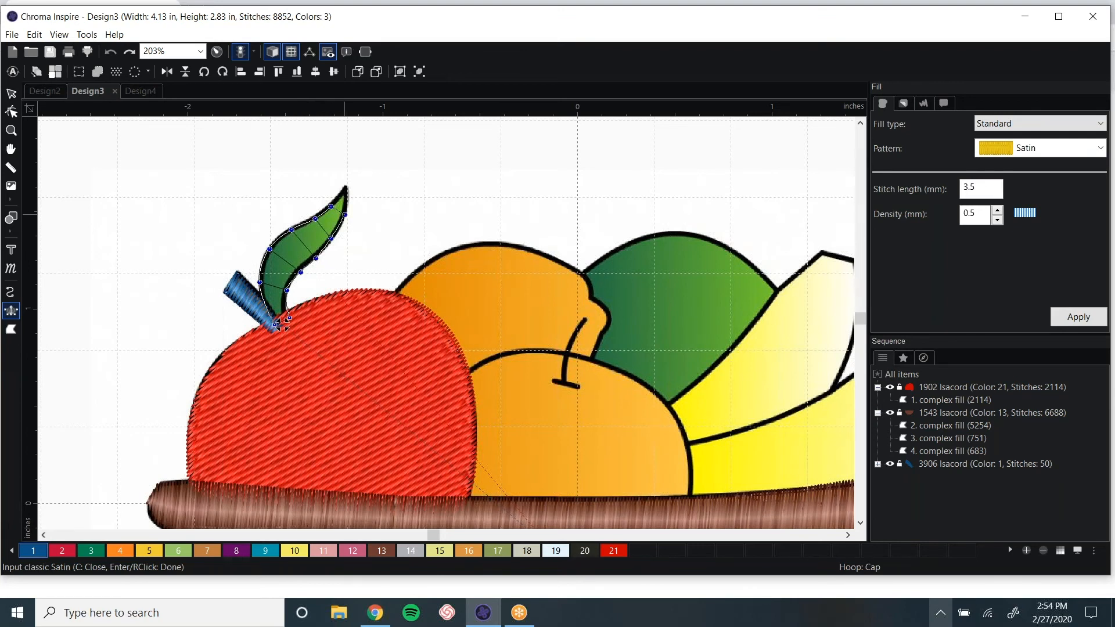
{"action": "left_click", "coordinate": [345, 188]}
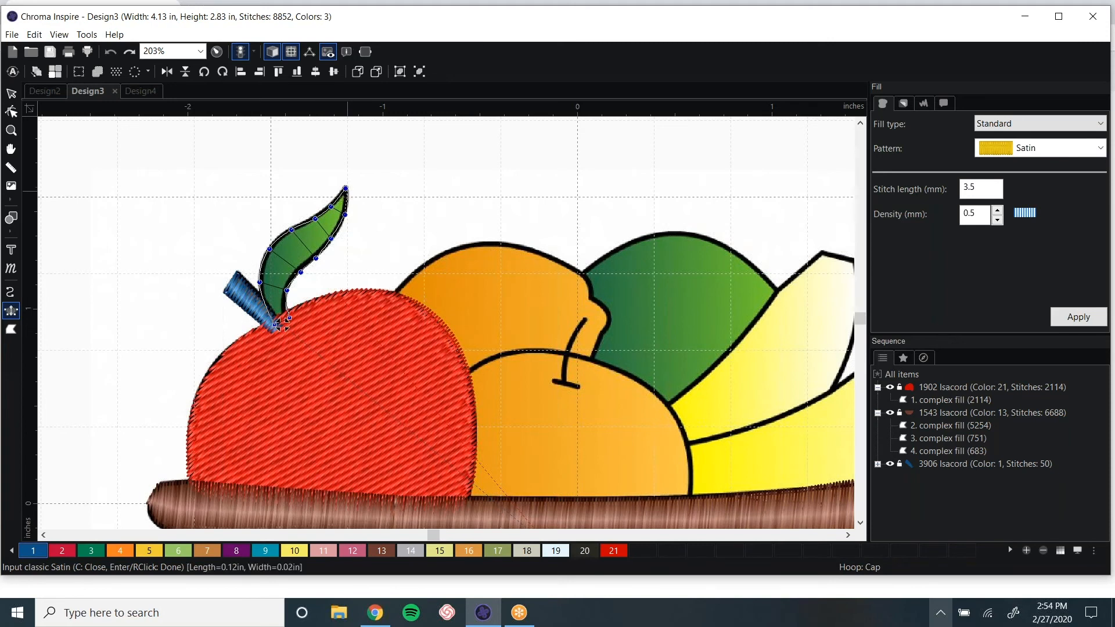
{"action": "key", "text": "Return"}
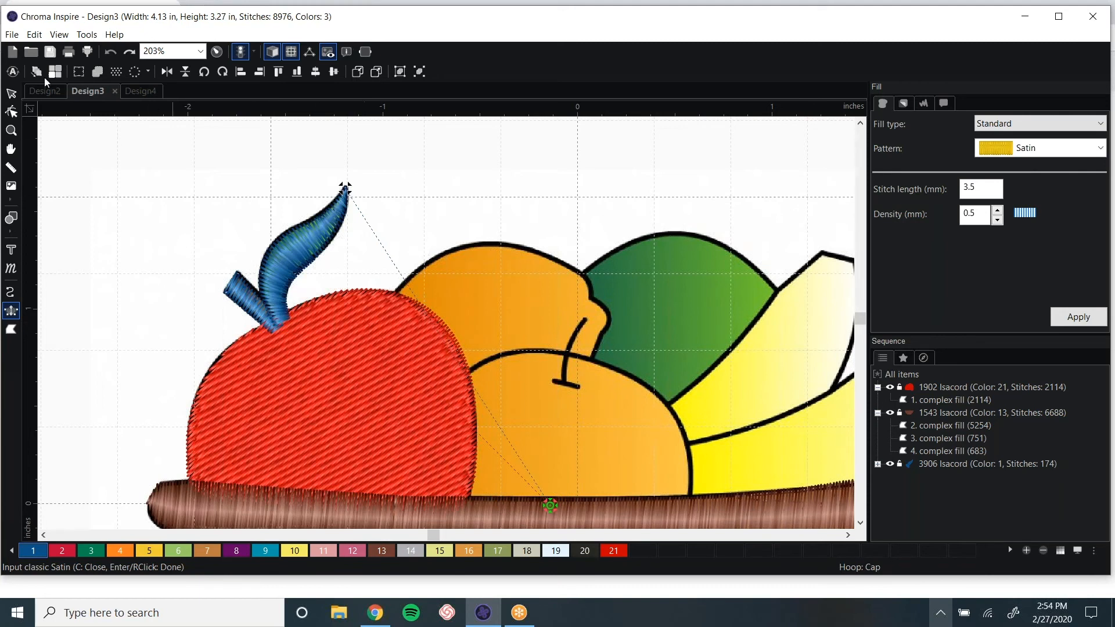
- Recolour the leaf satin with green thread 17 and the stem satin with brown thread 13
{"action": "left_click", "coordinate": [11, 92]}
{"action": "left_click", "coordinate": [342, 186]}
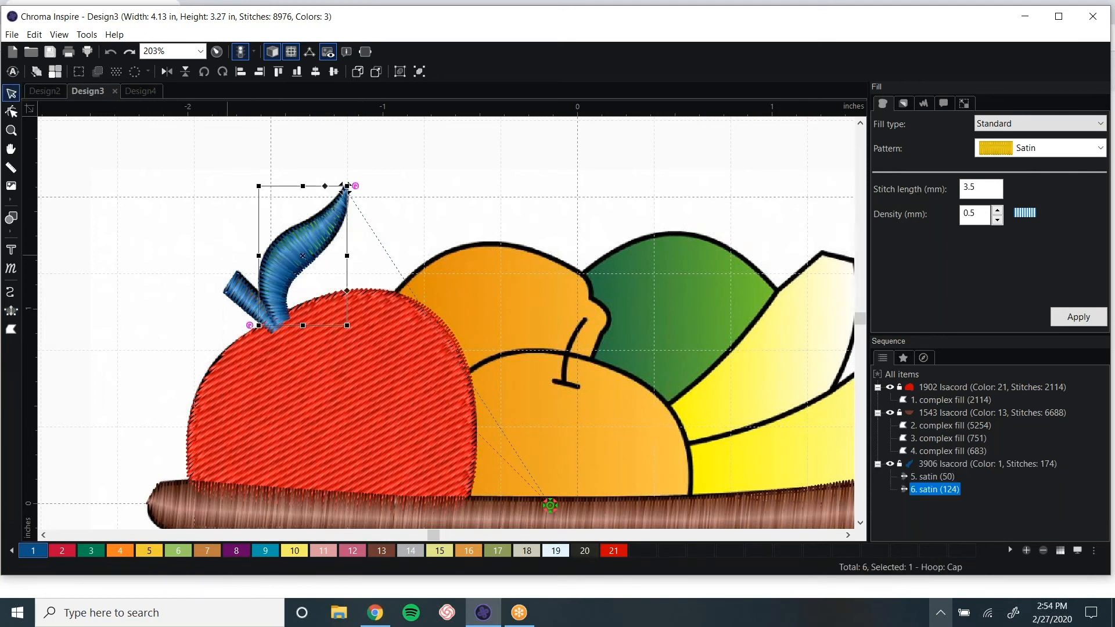
{"action": "left_click", "coordinate": [384, 551]}
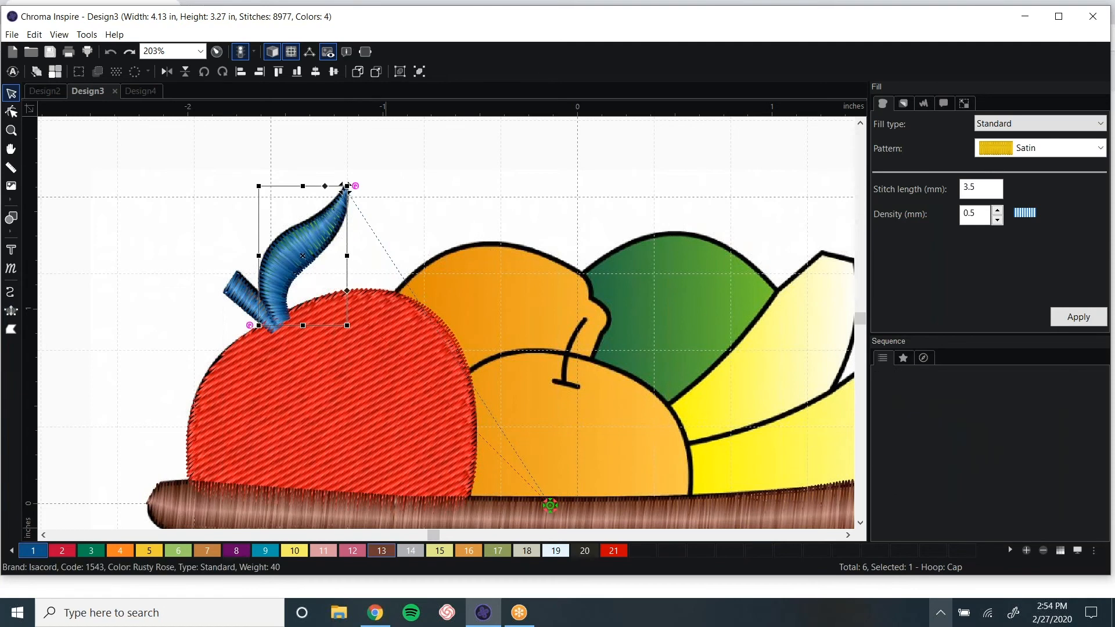
{"action": "left_click", "coordinate": [498, 550]}
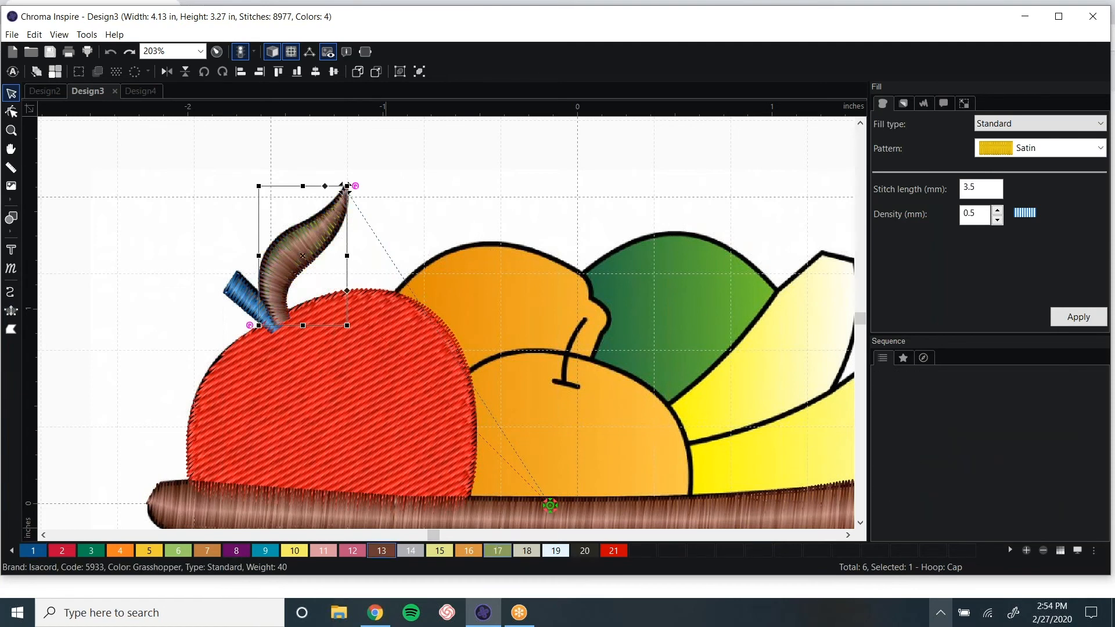
{"action": "left_click", "coordinate": [241, 294]}
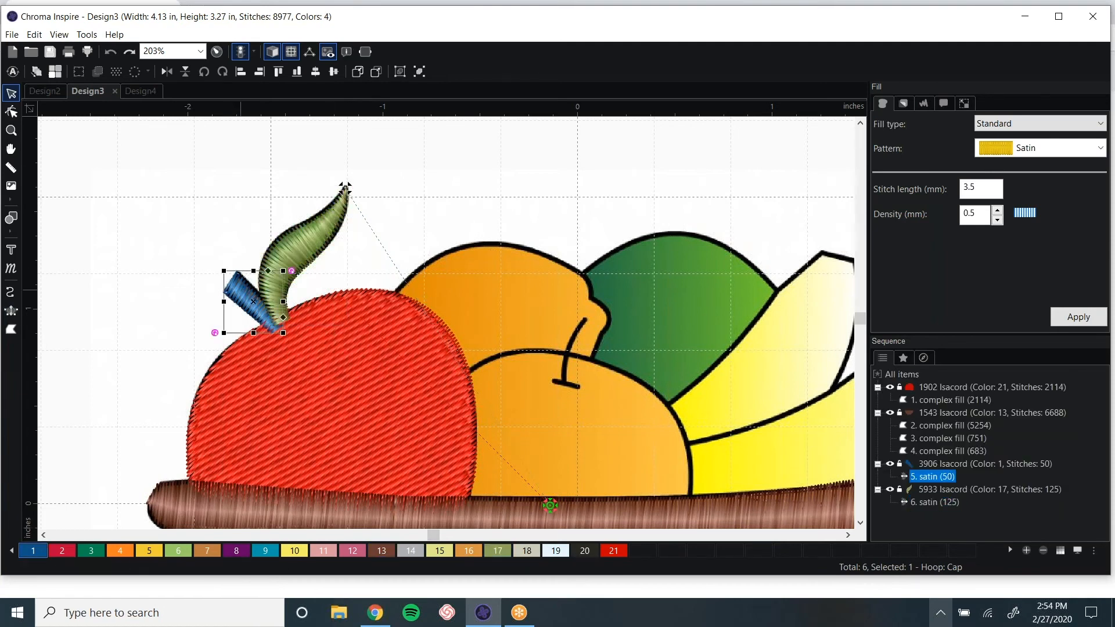
{"action": "left_click", "coordinate": [387, 553]}
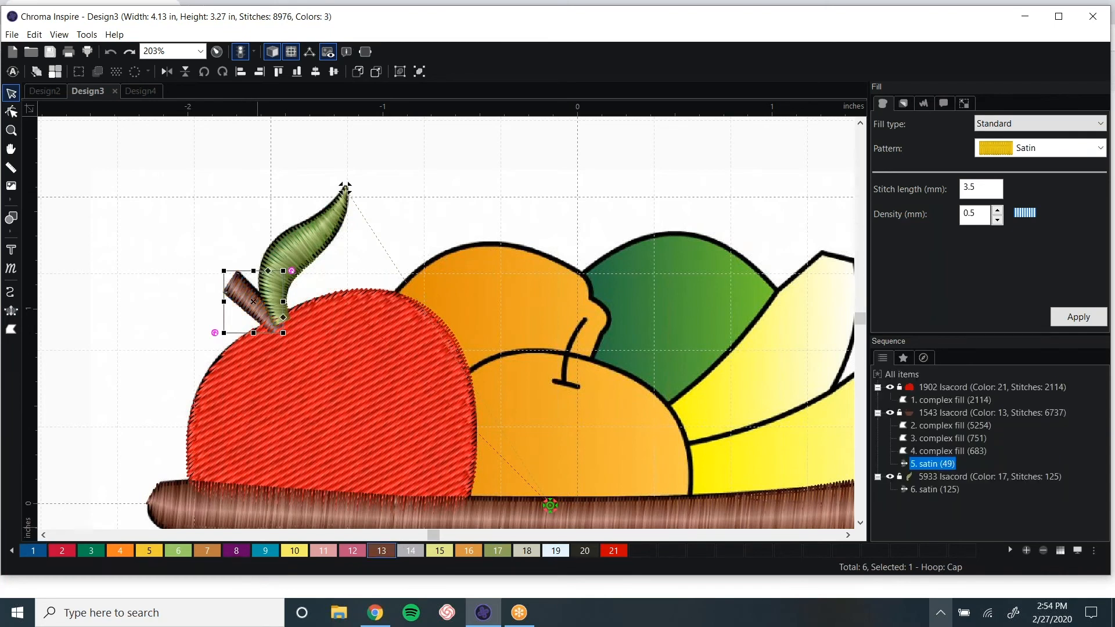
{"action": "key", "text": "Escape"}
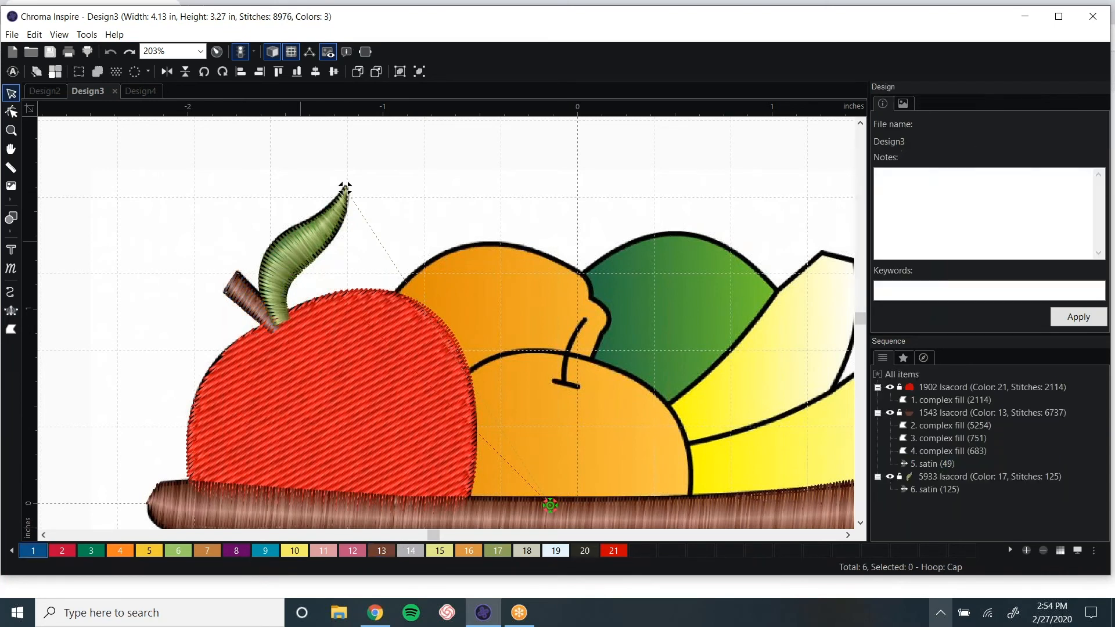
- Send the stem and leaf satins together to the back so they stitch before the apple
{"action": "left_click", "coordinate": [244, 295]}
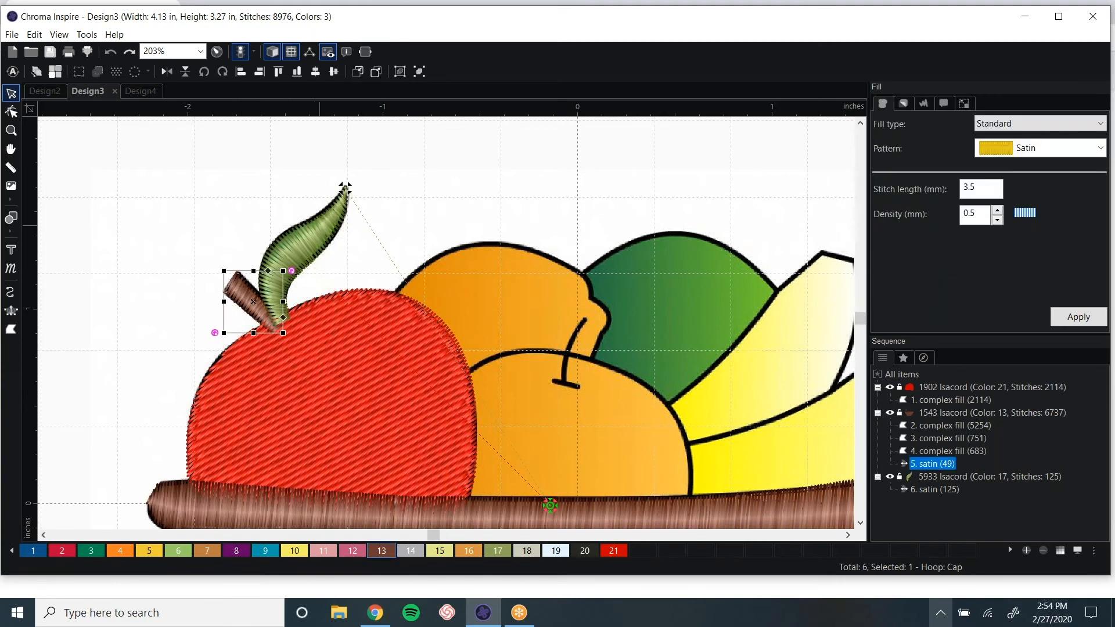
{"action": "left_click", "coordinate": [345, 187], "text": "ctrl"}
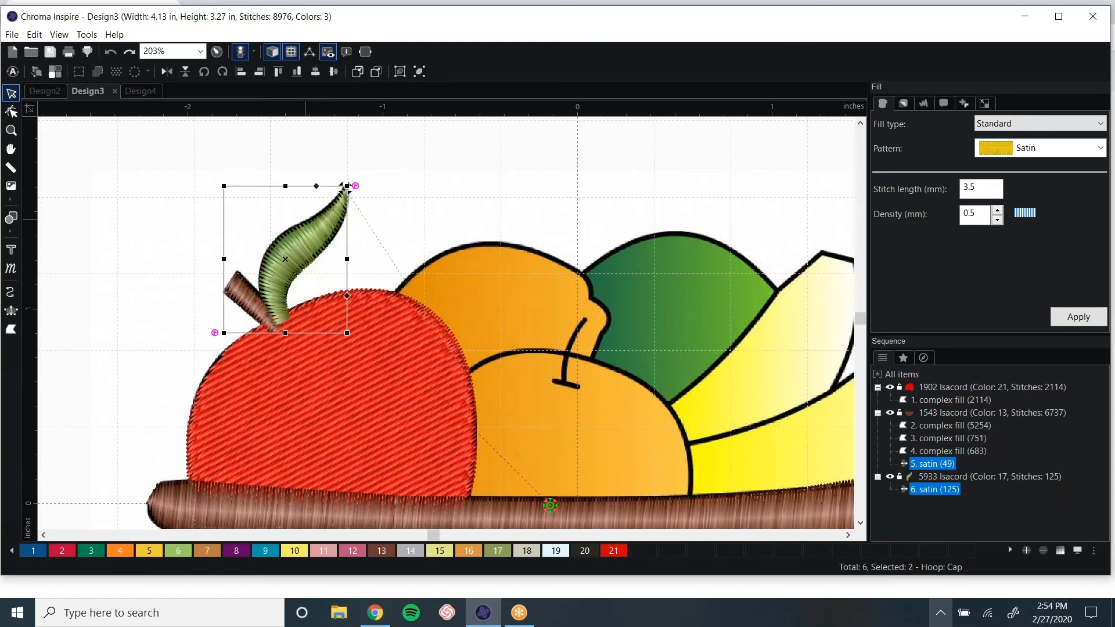
{"action": "left_click", "coordinate": [376, 72]}
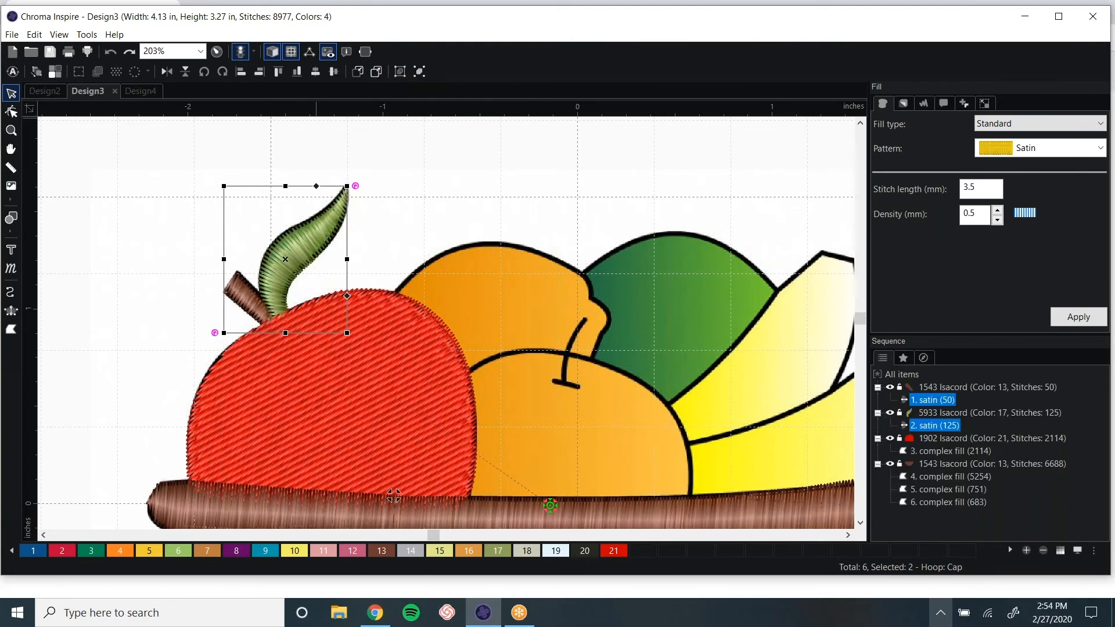
{"action": "left_click", "coordinate": [436, 141]}
{"action": "scroll", "coordinate": [436, 141], "scroll_direction": "down", "scroll_amount": 3}
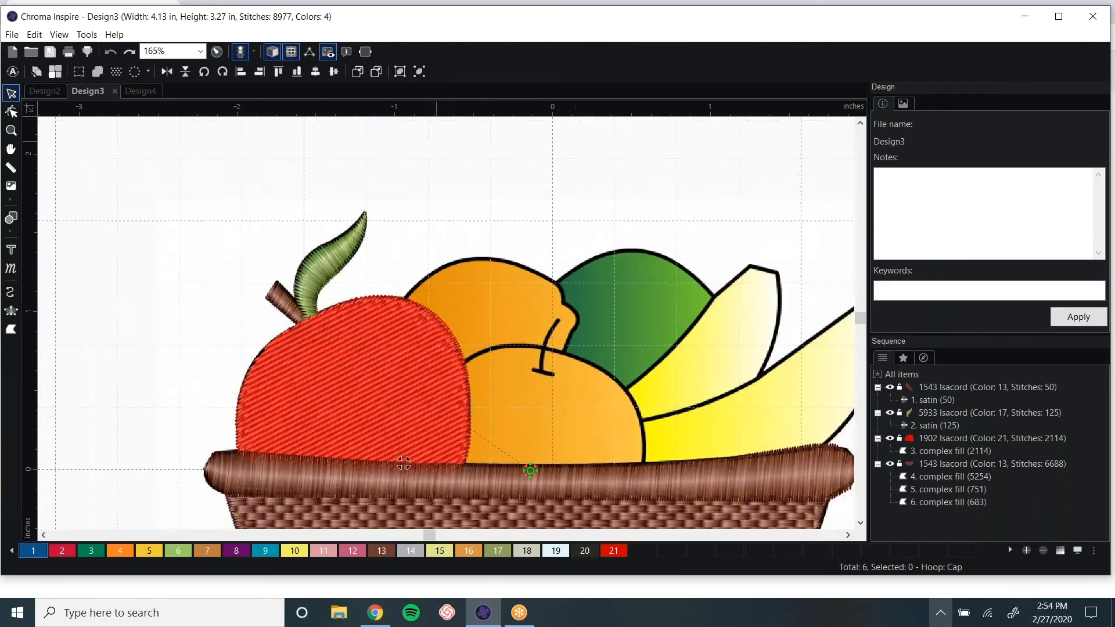
{"action": "scroll", "coordinate": [436, 141], "scroll_direction": "down", "scroll_amount": 4}
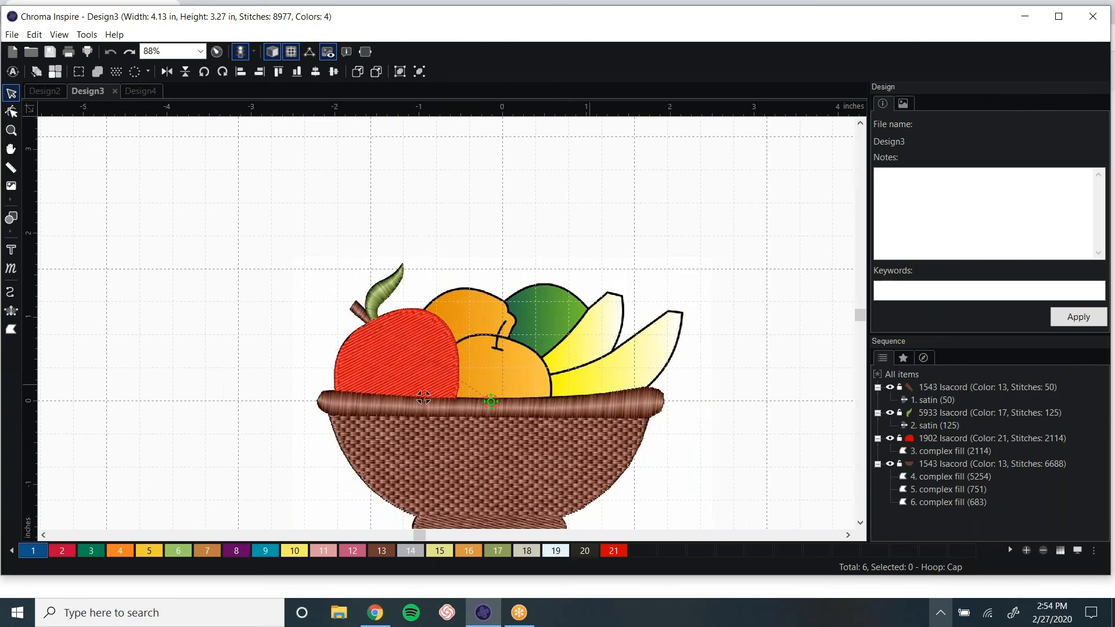
{"action": "key", "text": "space"}
{"action": "left_click_drag", "start_coordinate": [739, 360], "coordinate": [690, 263]}
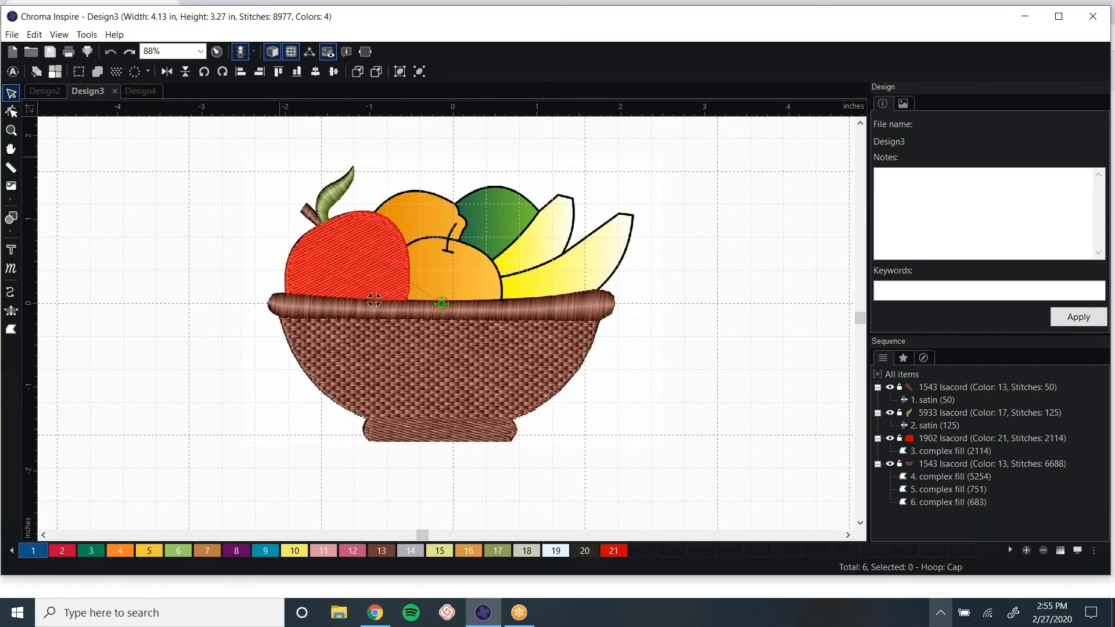
- Copy the large black satin outline from Design4 into Design3 and move it into alignment over the fruit bowl artwork
{"action": "left_click", "coordinate": [144, 91]}
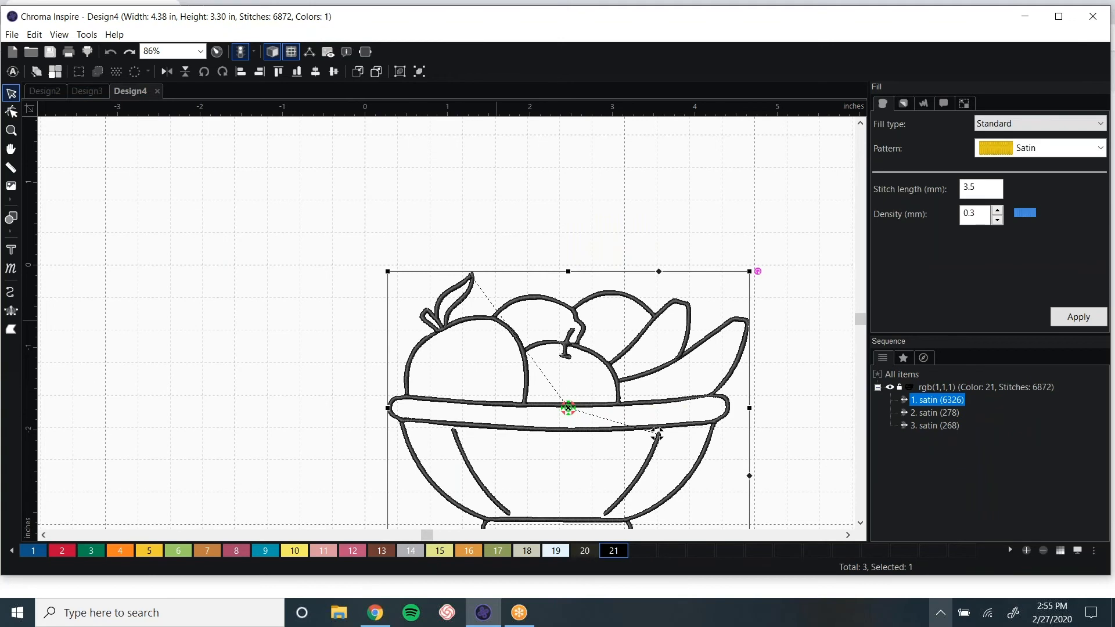
{"action": "right_click", "coordinate": [497, 320]}
{"action": "left_click", "coordinate": [525, 357]}
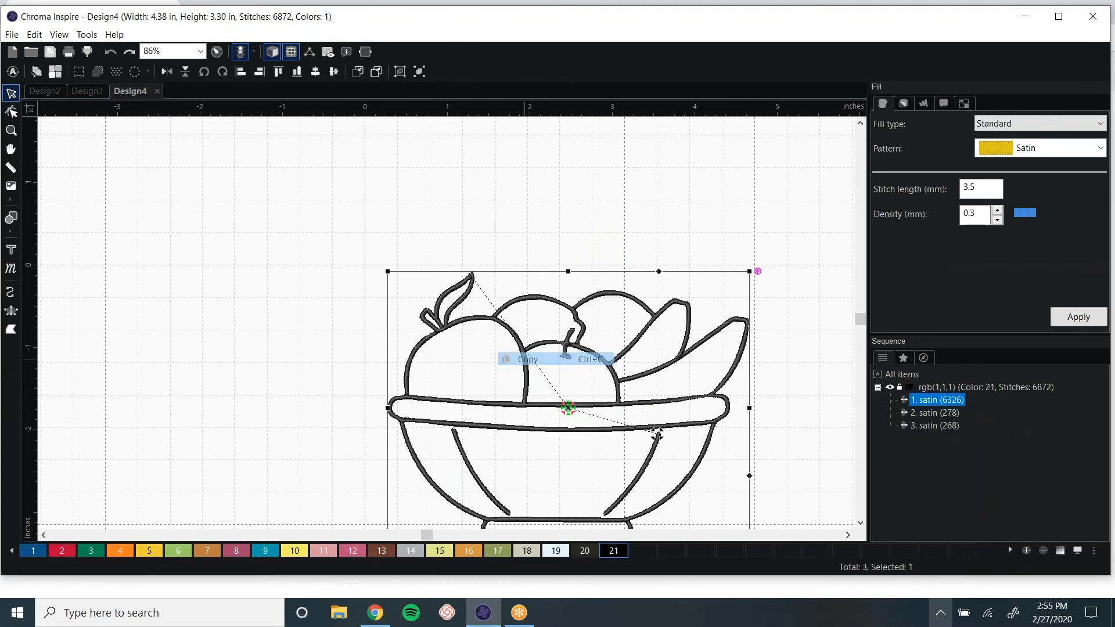
{"action": "left_click", "coordinate": [88, 92]}
{"action": "right_click", "coordinate": [452, 231]}
{"action": "left_click", "coordinate": [491, 281]}
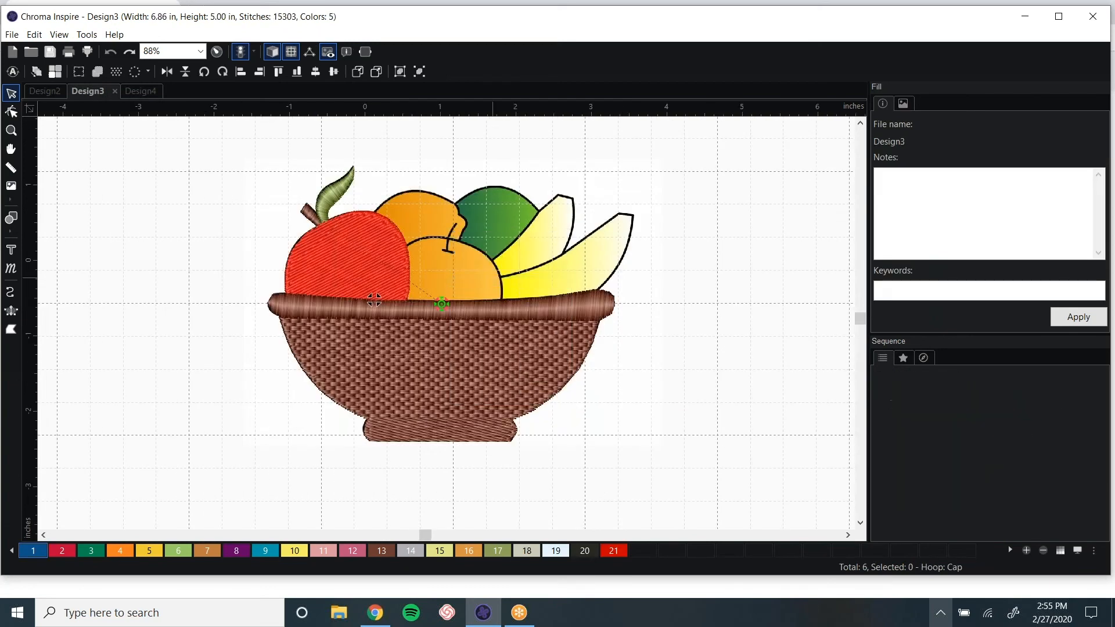
{"action": "left_click_drag", "start_coordinate": [598, 358], "coordinate": [411, 231]}
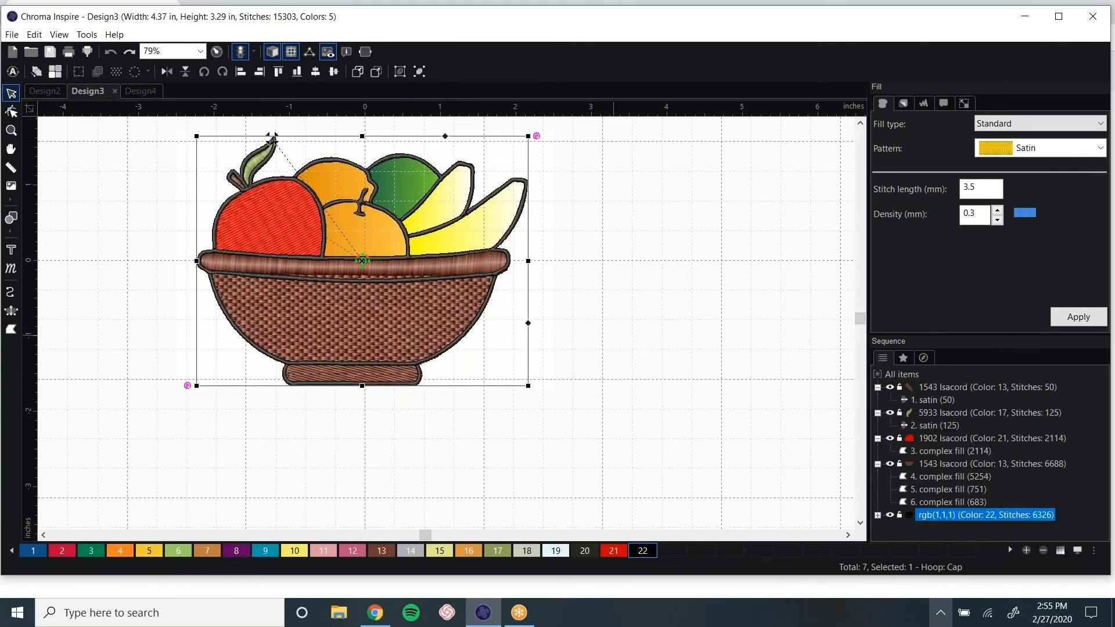
{"action": "key", "text": "Escape"}
- Lock the black outline colour group in the stitching sequence to protect it while editing the fills beneath
{"action": "scroll", "coordinate": [616, 344], "scroll_direction": "up", "scroll_amount": 2}
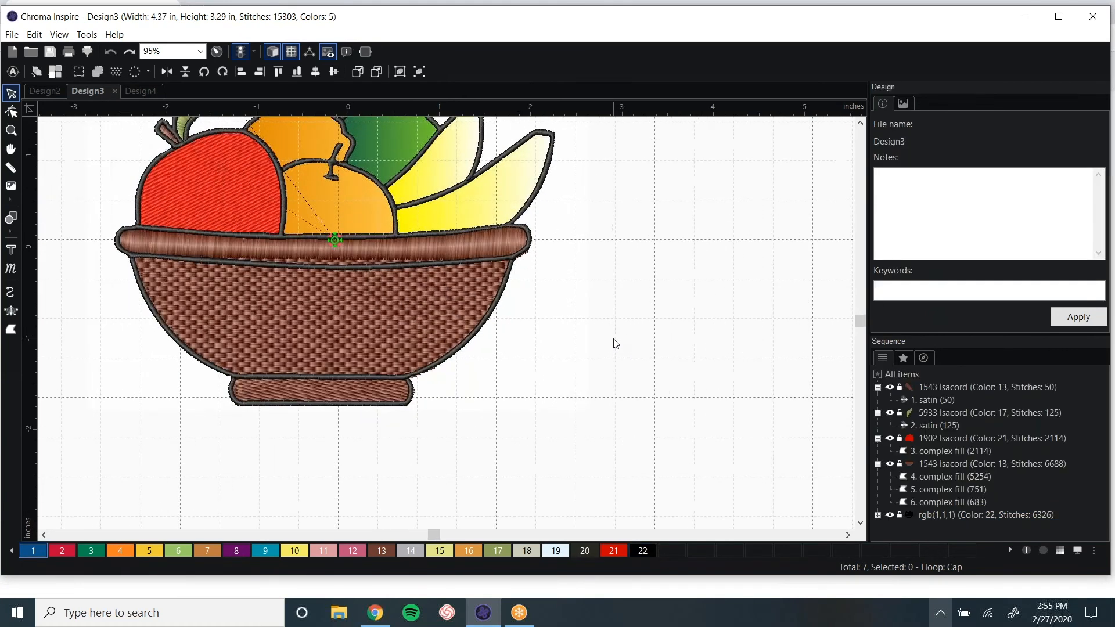
{"action": "scroll", "coordinate": [616, 344], "scroll_direction": "up", "scroll_amount": 2}
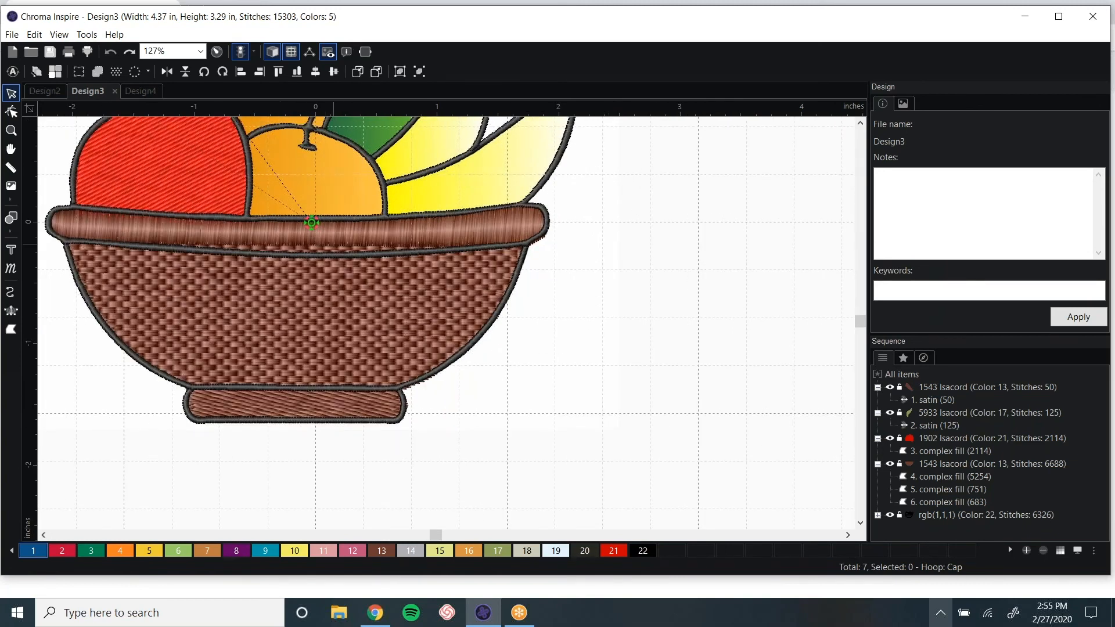
{"action": "key", "text": "space"}
{"action": "left_click_drag", "start_coordinate": [659, 398], "coordinate": [766, 453]}
{"action": "left_click", "coordinate": [614, 286]}
{"action": "left_click", "coordinate": [933, 503]}
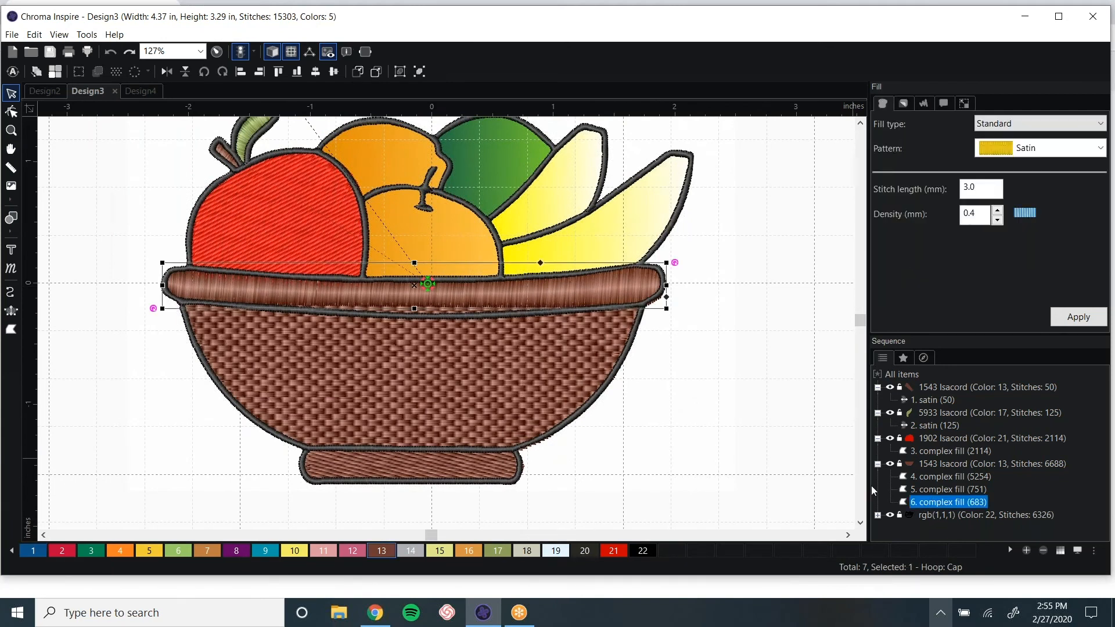
{"action": "mouse_move", "coordinate": [905, 503]}
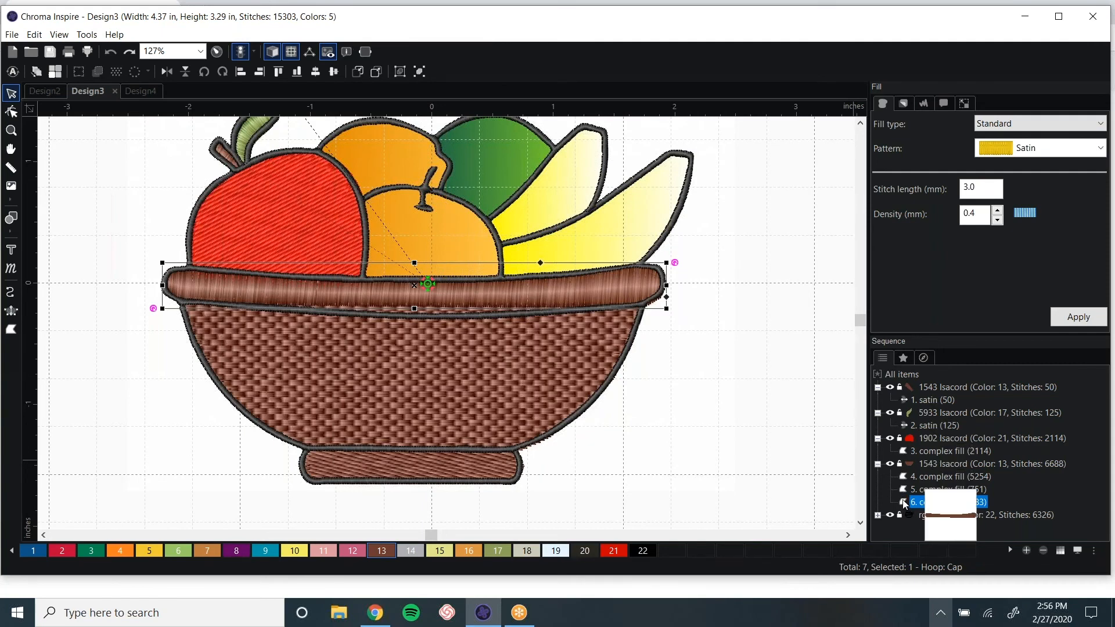
{"action": "left_click", "coordinate": [890, 389]}
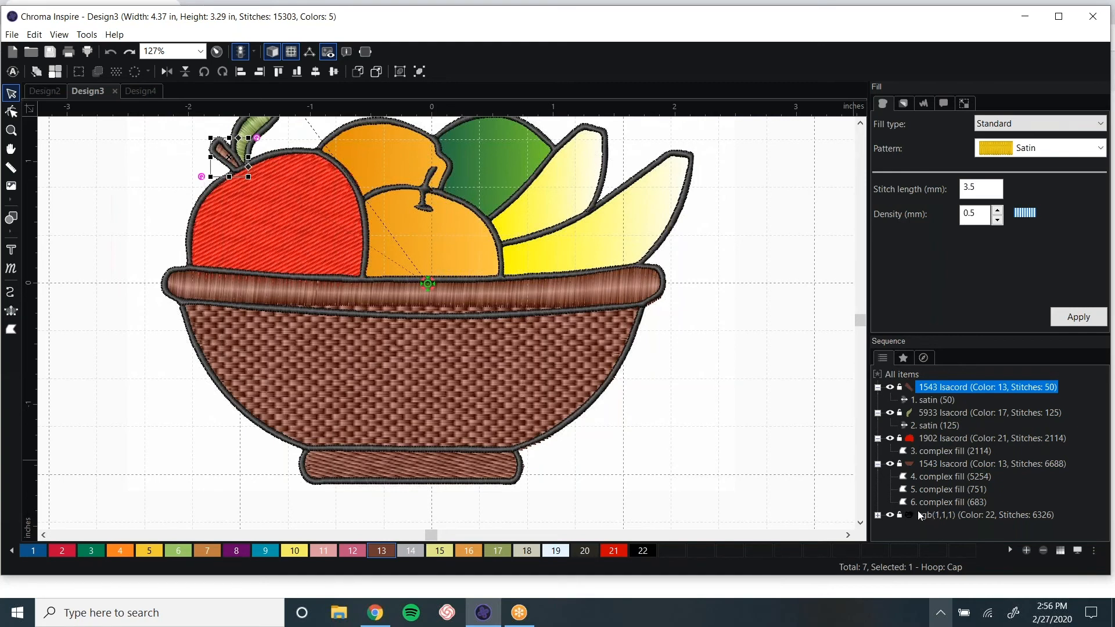
{"action": "left_click", "coordinate": [900, 518]}
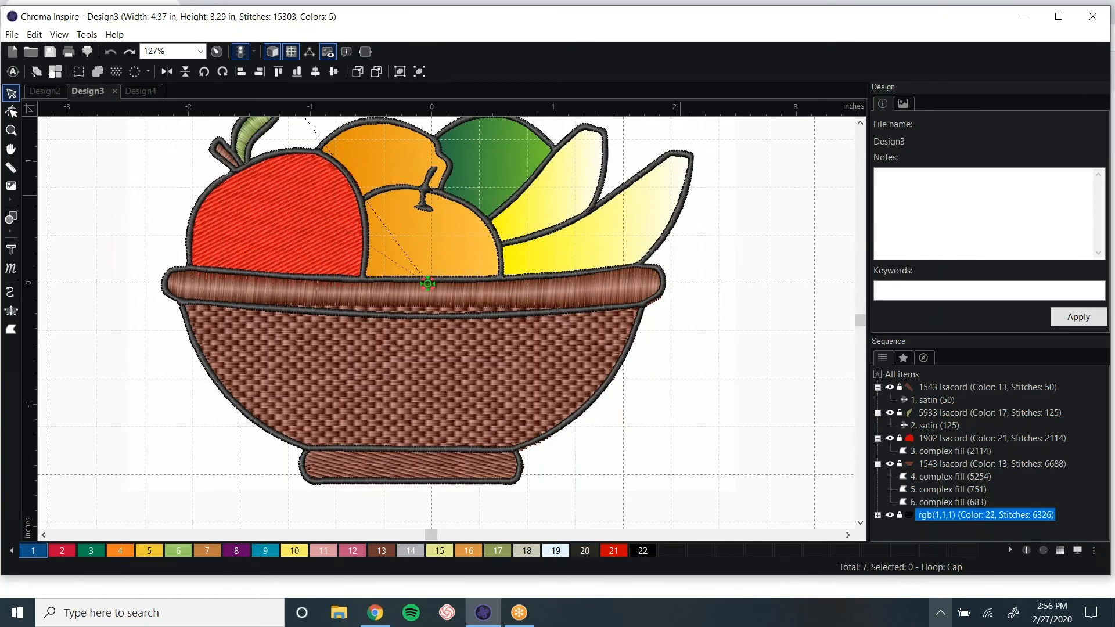
- Edit the bowl rim fill's outline, pulling its lower edge down towards the black outline and adding a point on that edge's left part
{"action": "left_click", "coordinate": [509, 299]}
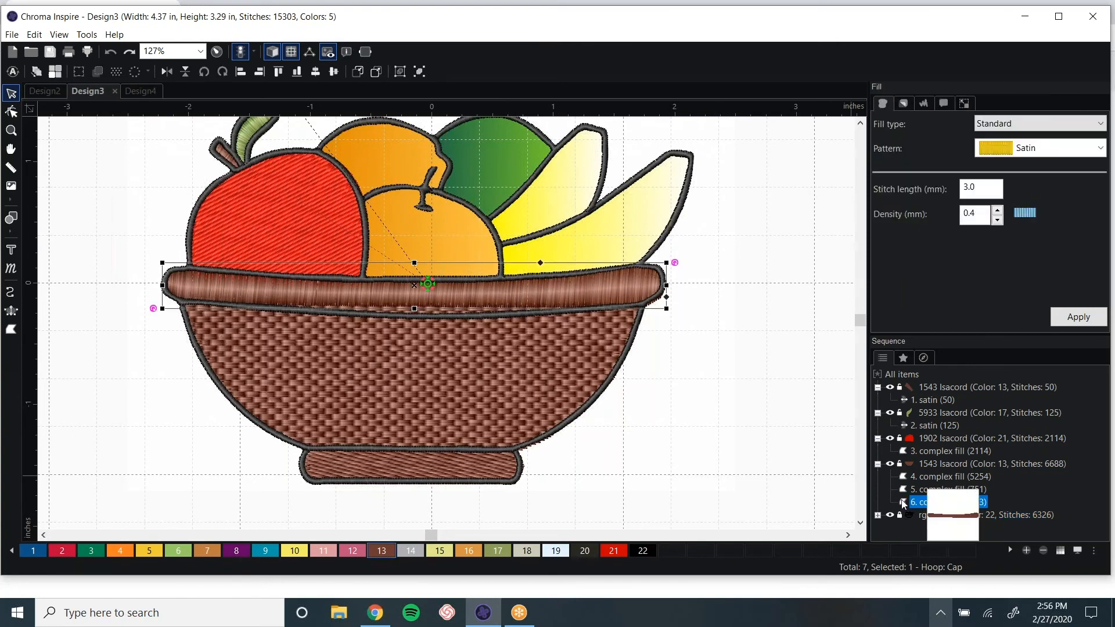
{"action": "scroll", "coordinate": [491, 345], "scroll_direction": "up", "scroll_amount": 1}
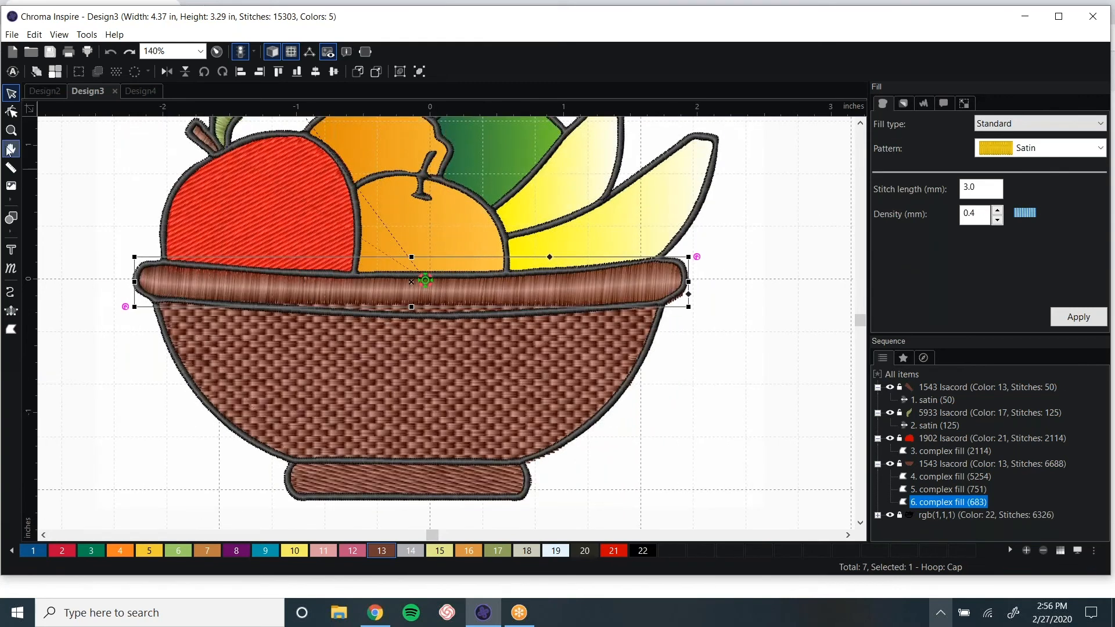
{"action": "left_click", "coordinate": [11, 112]}
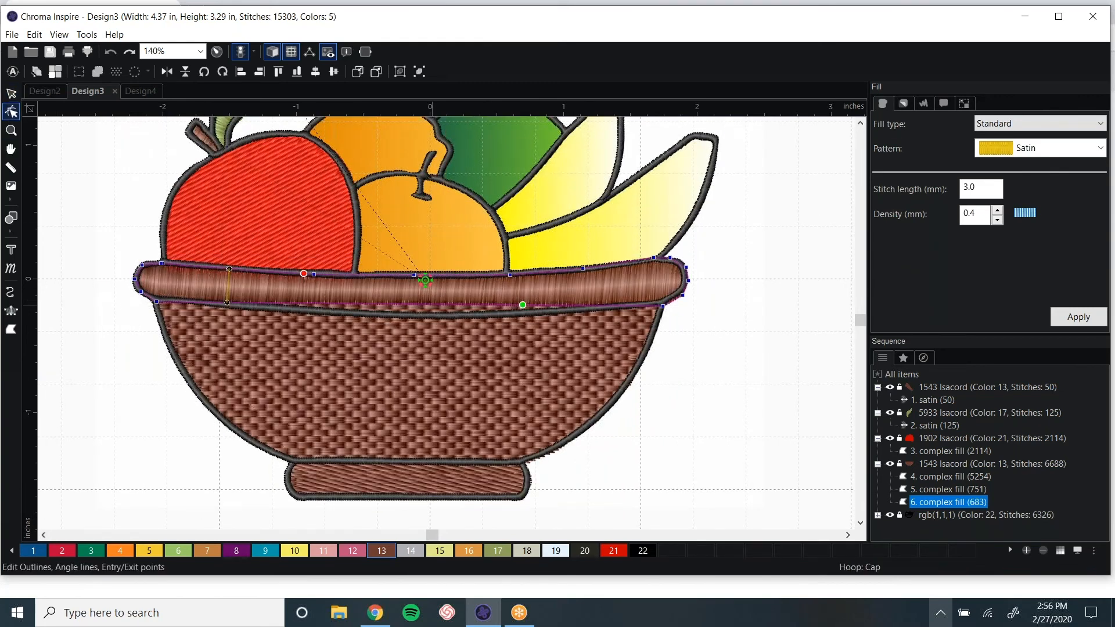
{"action": "left_click_drag", "start_coordinate": [436, 314], "coordinate": [437, 320]}
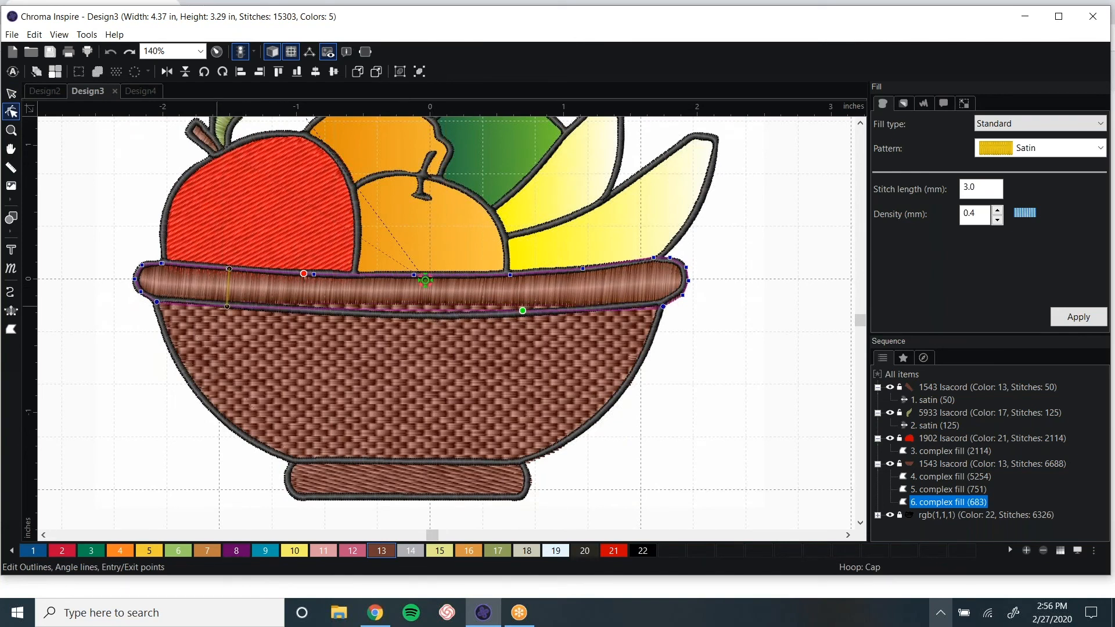
{"action": "right_click", "coordinate": [218, 306]}
{"action": "left_click", "coordinate": [258, 349]}
{"action": "mouse_move", "coordinate": [217, 306]}
{"action": "left_mouse_down"}
{"action": "mouse_move", "coordinate": [167, 304]}
{"action": "mouse_move", "coordinate": [223, 305]}
{"action": "left_mouse_up"}
- Add a point on the right part of the rim fill's lower edge and adjust the edge and right corner to follow the black outline
{"action": "scroll", "coordinate": [446, 324], "scroll_direction": "up", "scroll_amount": 5}
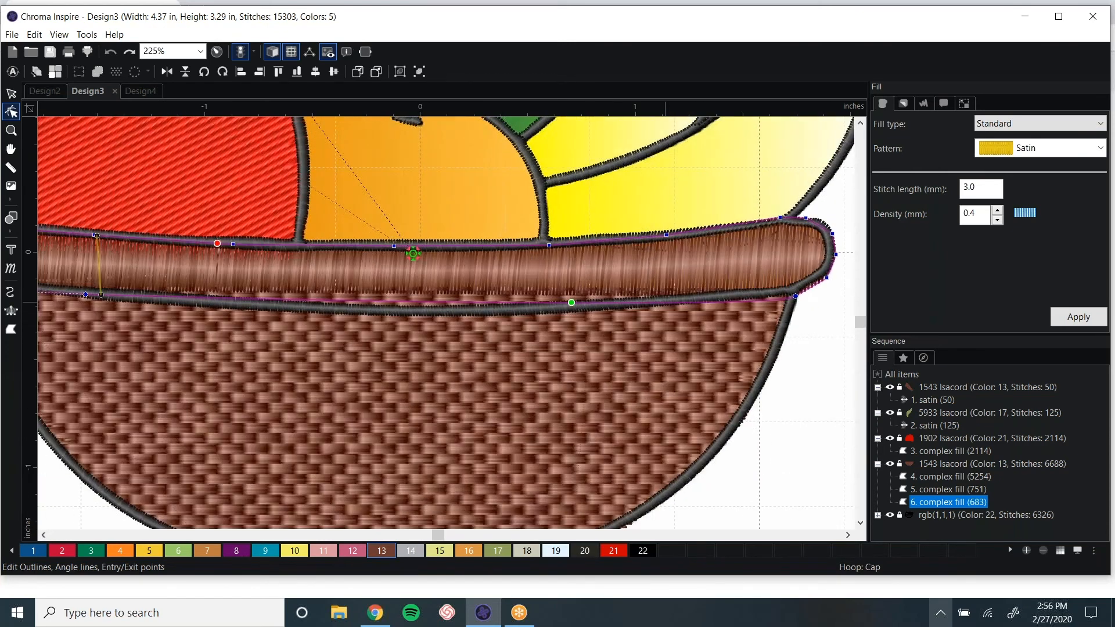
{"action": "right_click", "coordinate": [666, 303]}
{"action": "left_click", "coordinate": [707, 343]}
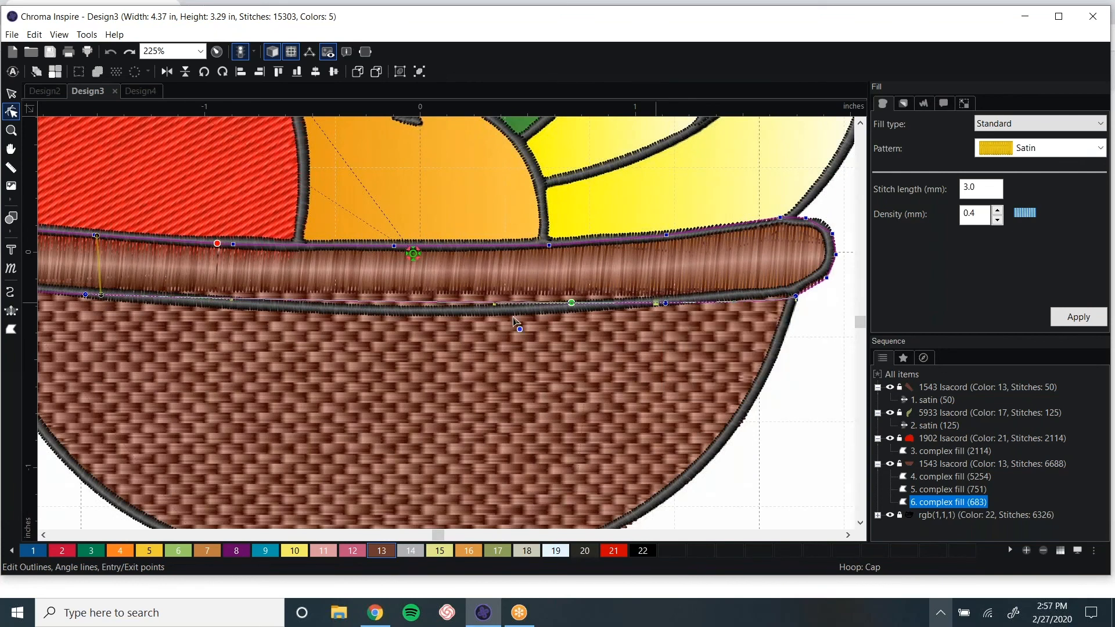
{"action": "left_click_drag", "start_coordinate": [425, 302], "coordinate": [429, 308]}
{"action": "left_click_drag", "start_coordinate": [796, 297], "coordinate": [794, 291]}
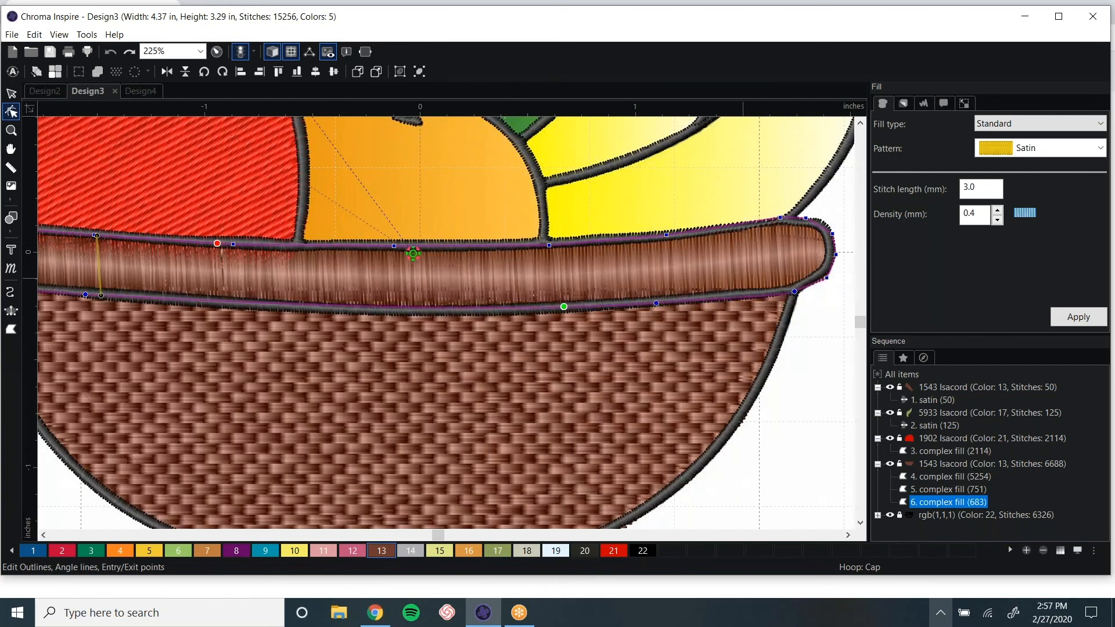
{"action": "scroll", "coordinate": [285, 348], "scroll_direction": "down", "scroll_amount": 2}
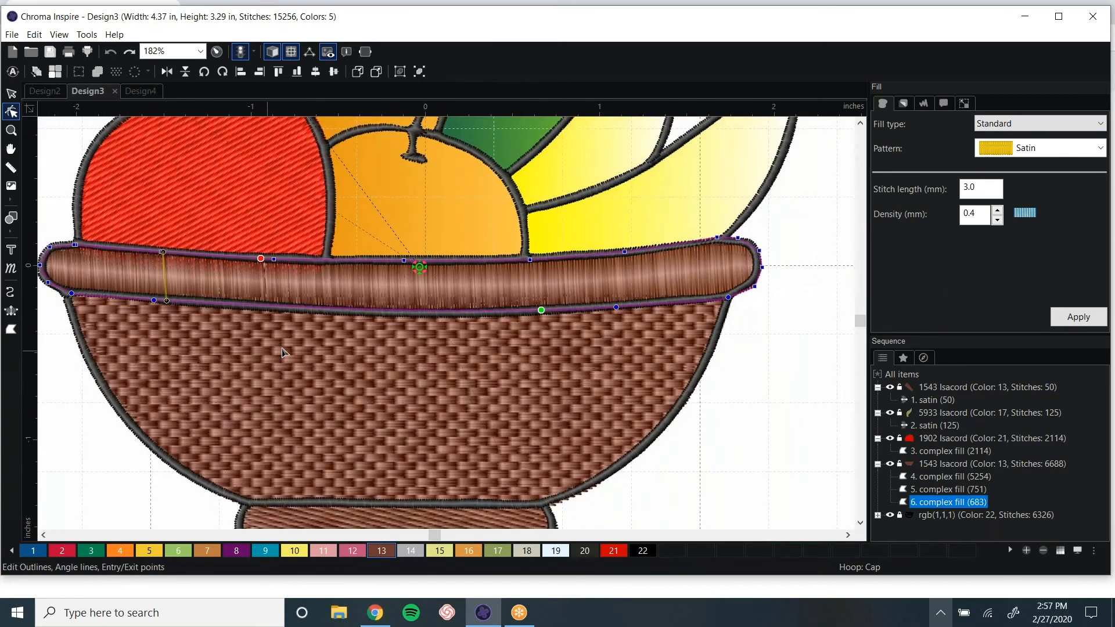
{"action": "scroll", "coordinate": [282, 347], "scroll_direction": "down", "scroll_amount": 1}
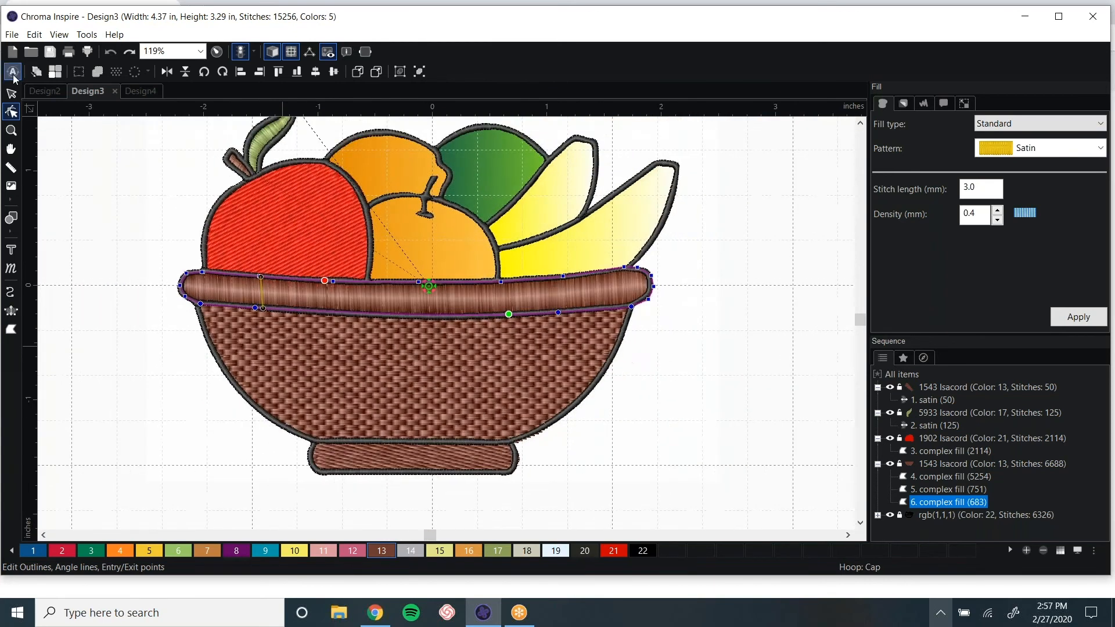
{"action": "left_click", "coordinate": [11, 93]}
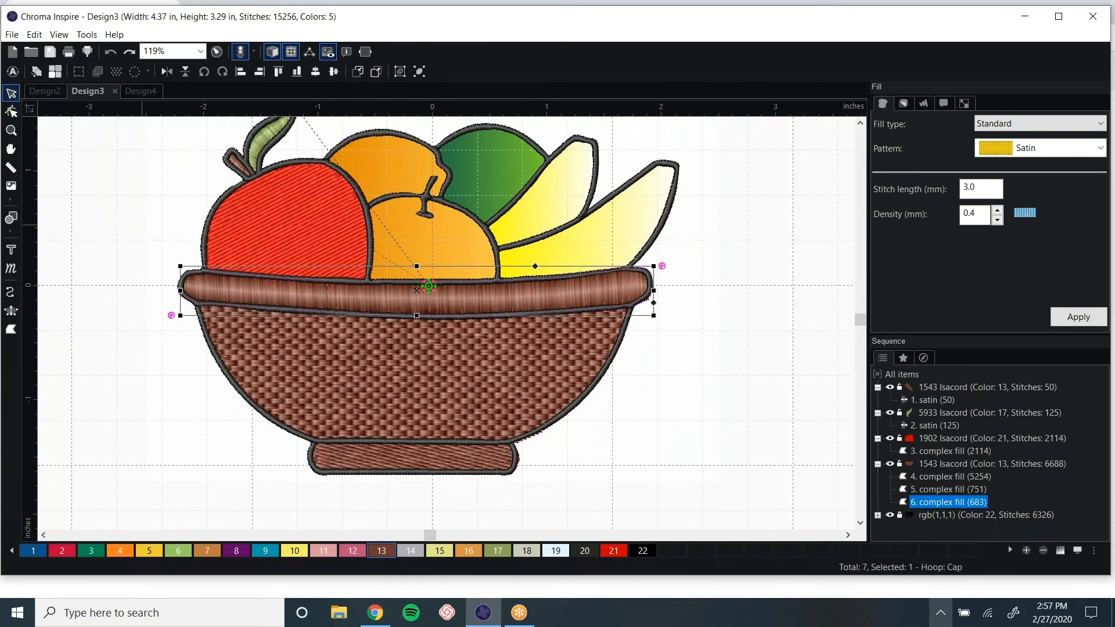
{"action": "left_click", "coordinate": [138, 225]}
- Change the design's hoop to Ricoma 150x150
{"action": "scroll", "coordinate": [138, 225], "scroll_direction": "down", "scroll_amount": 1}
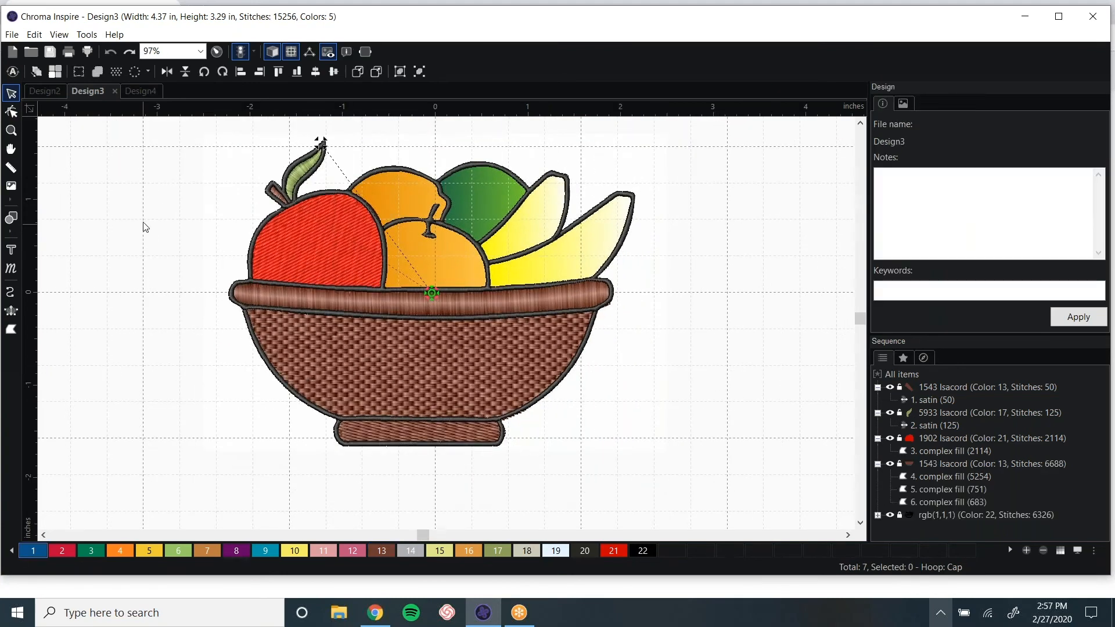
{"action": "scroll", "coordinate": [145, 227], "scroll_direction": "down", "scroll_amount": 1}
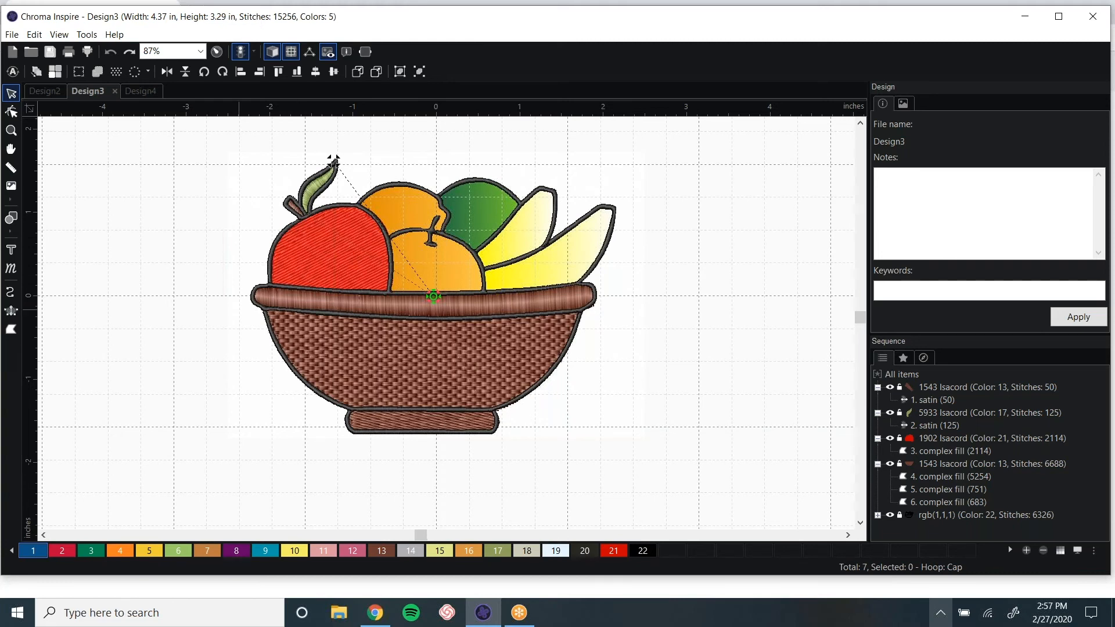
{"action": "scroll", "coordinate": [239, 309], "scroll_direction": "down", "scroll_amount": 2}
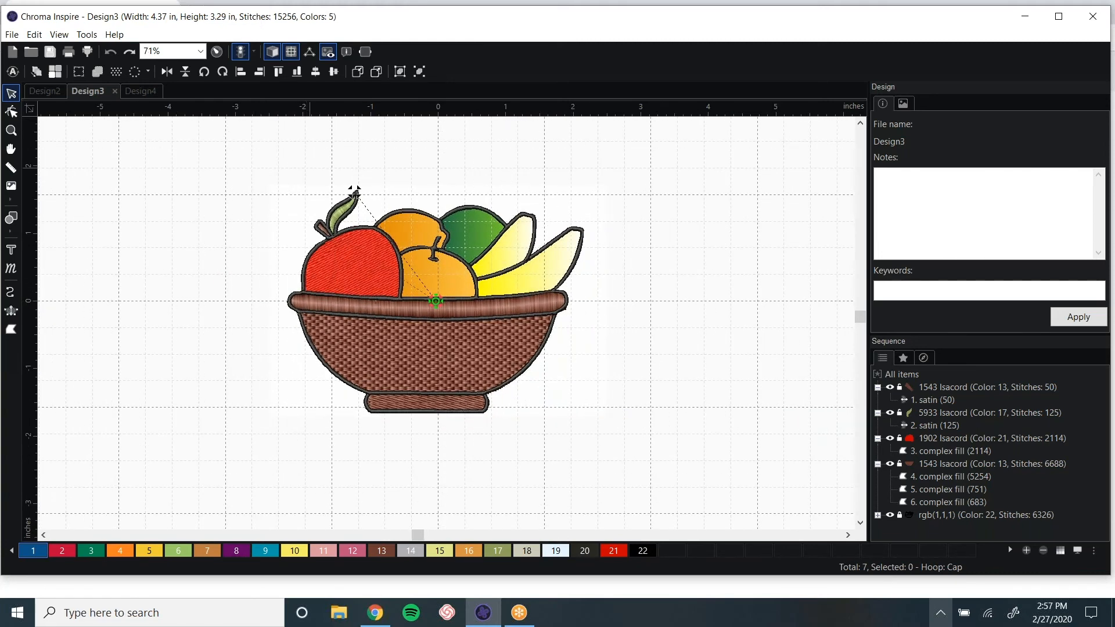
{"action": "left_click", "coordinate": [367, 50]}
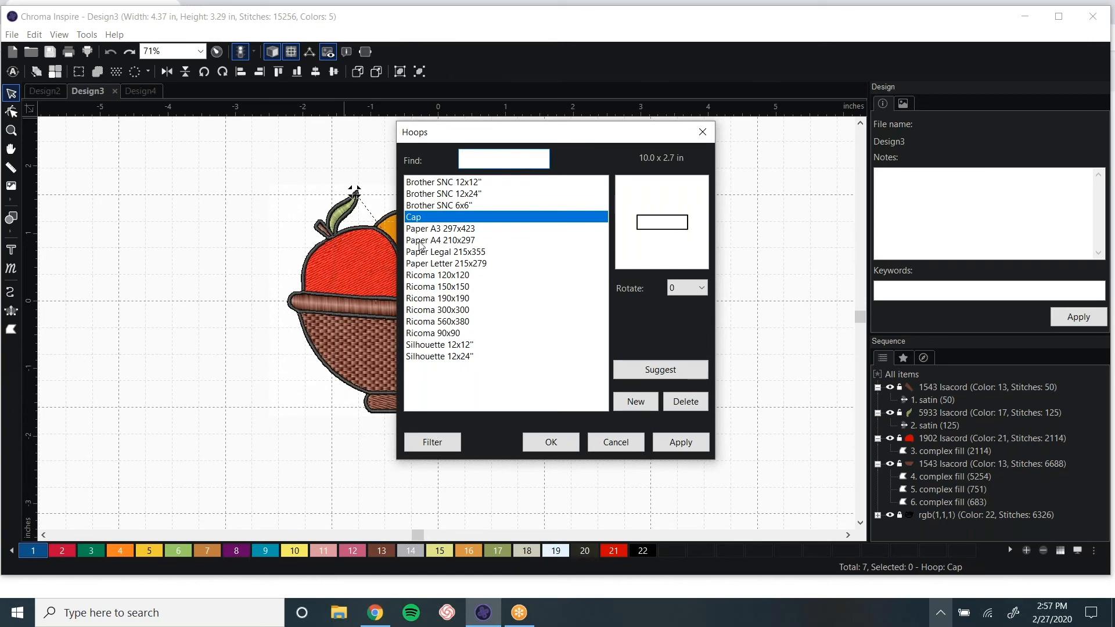
{"action": "left_click", "coordinate": [447, 288]}
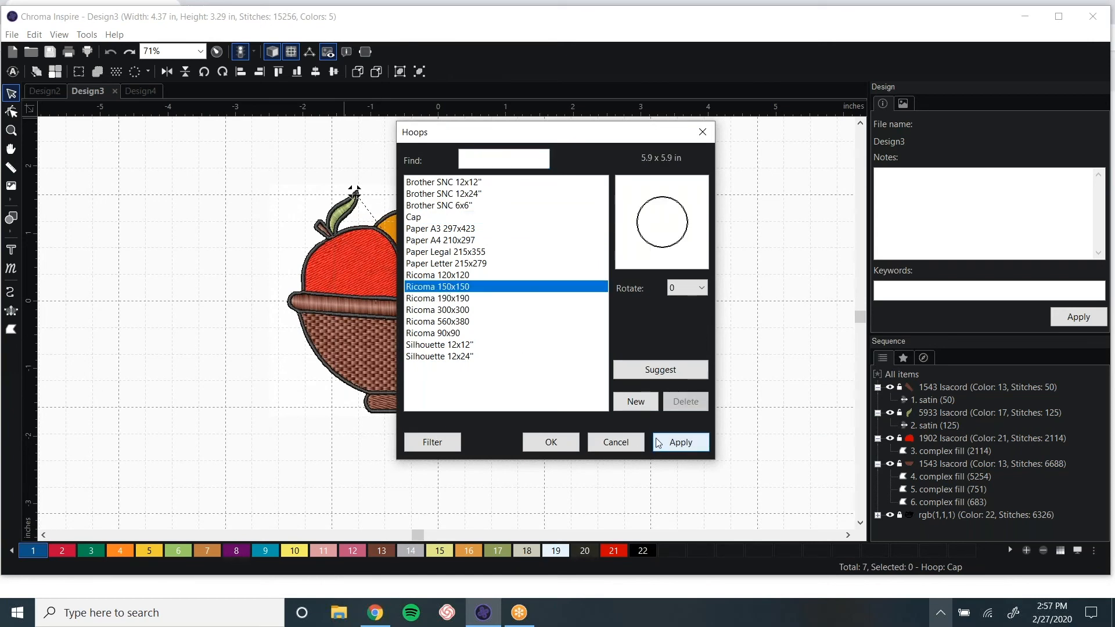
{"action": "left_click", "coordinate": [690, 446]}
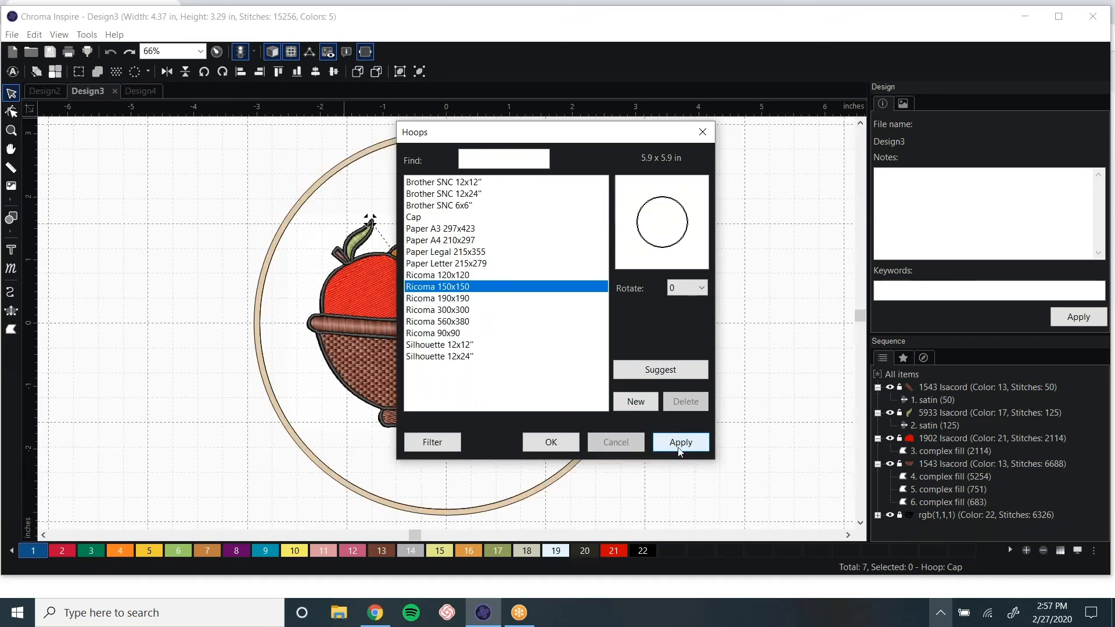
{"action": "left_click", "coordinate": [551, 443]}
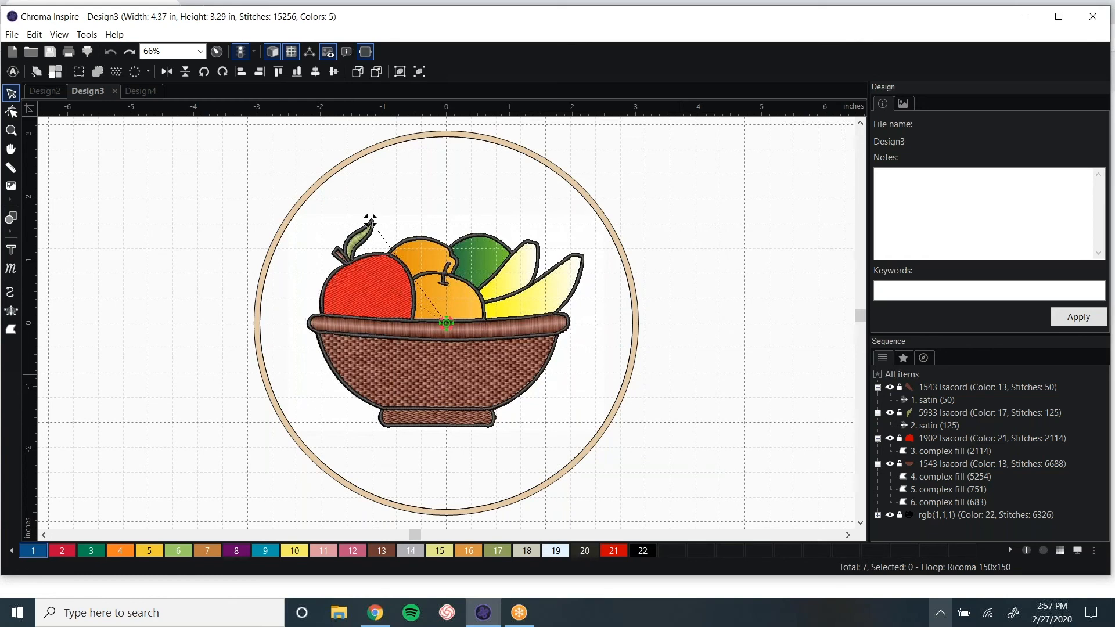
- Try scaling down all the unlocked fills and satins together with the black outline locked, and undo the resize
{"action": "scroll", "coordinate": [816, 378], "scroll_direction": "down", "scroll_amount": 1}
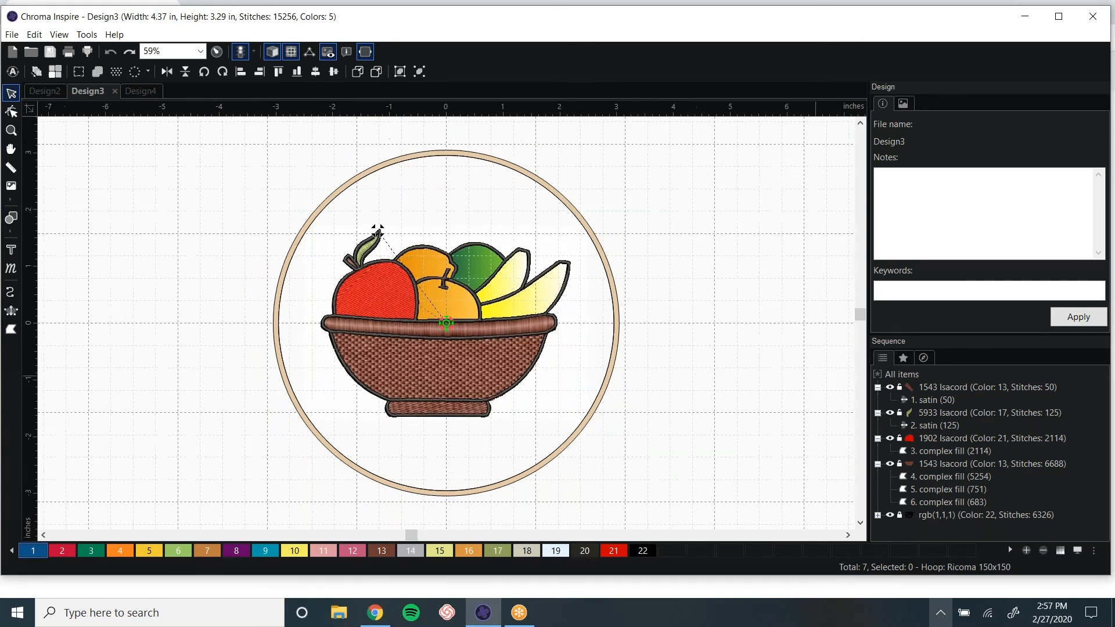
{"action": "left_click_drag", "start_coordinate": [256, 155], "coordinate": [706, 510]}
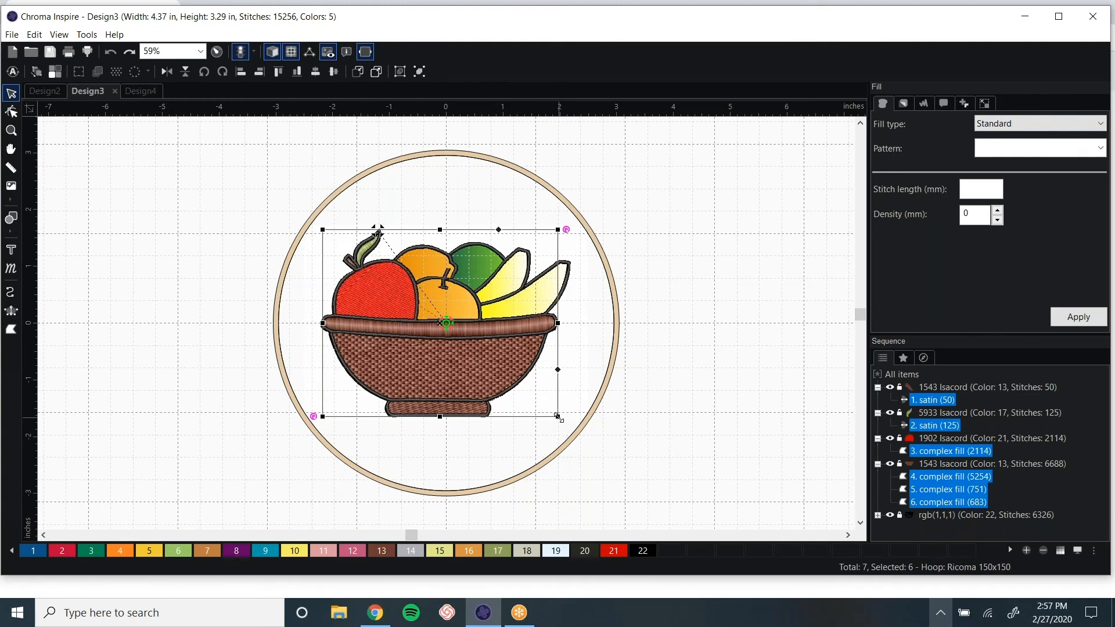
{"action": "left_click_drag", "start_coordinate": [558, 417], "coordinate": [521, 387]}
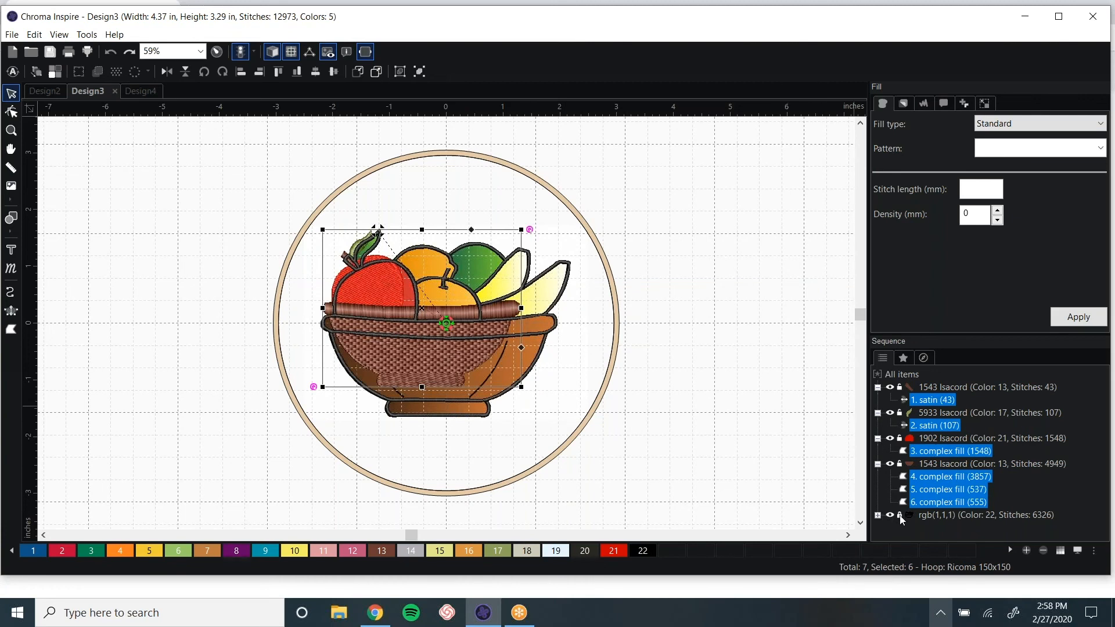
{"action": "key", "text": "ctrl+z"}
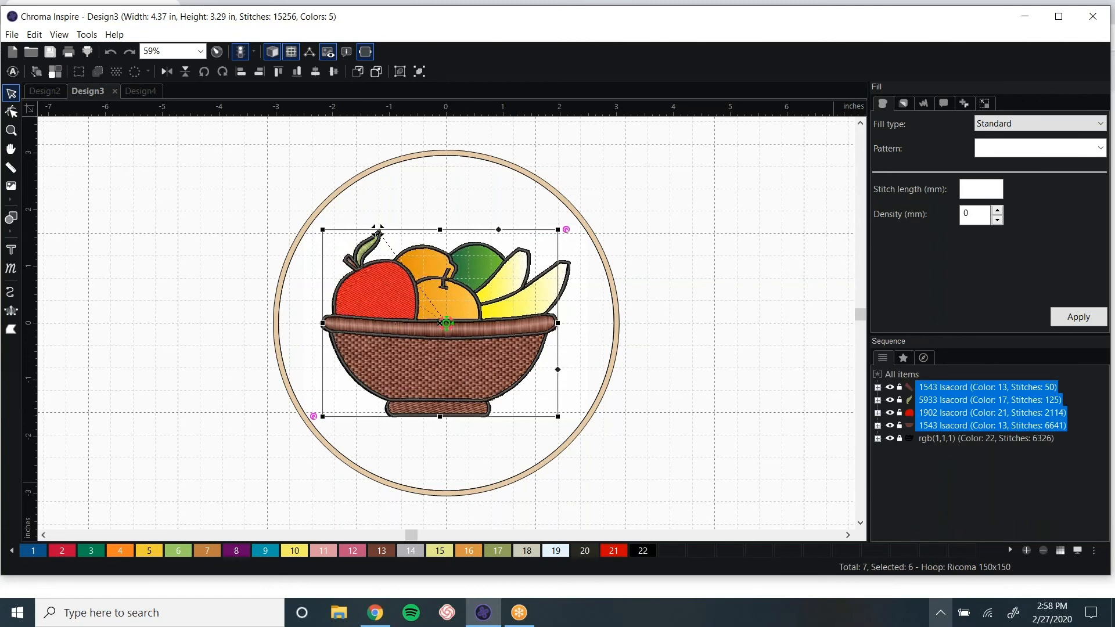
- Unlock the black outline colour group and select it
{"action": "left_click", "coordinate": [901, 442]}
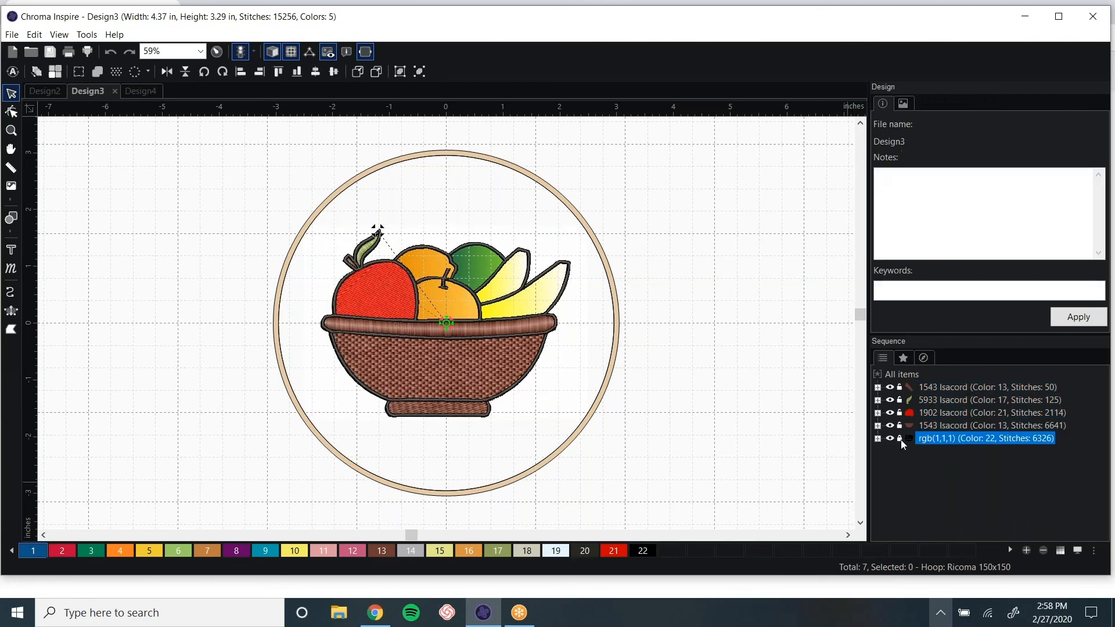
{"action": "left_click", "coordinate": [902, 443]}
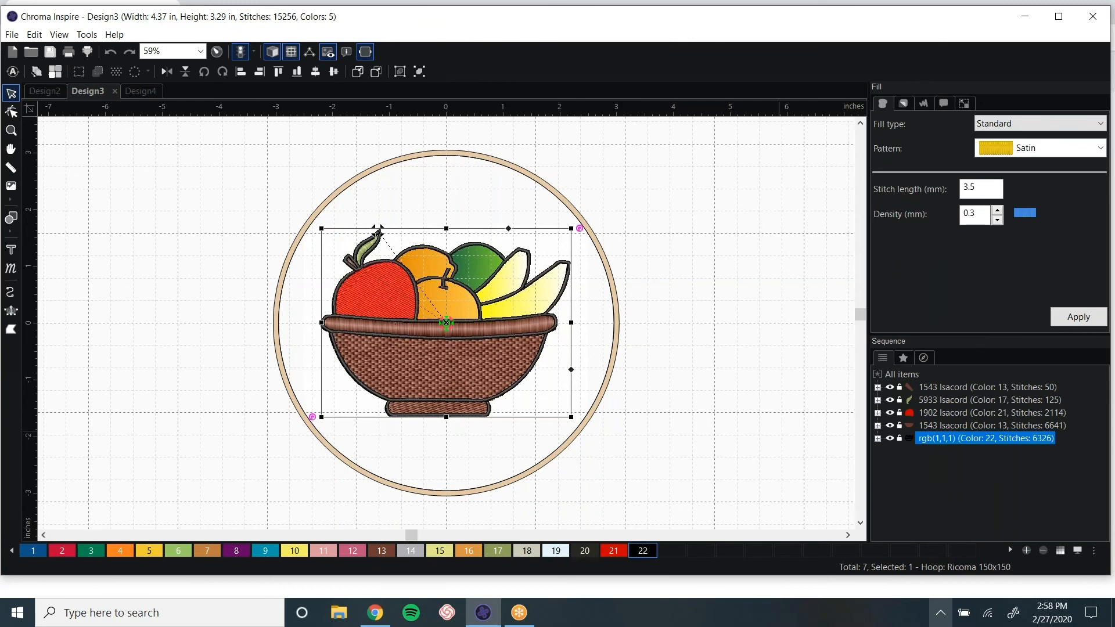
- Try scaling the black outline down on its own, restore its size over the fills and clear the selection
{"action": "left_click_drag", "start_coordinate": [572, 418], "coordinate": [535, 385]}
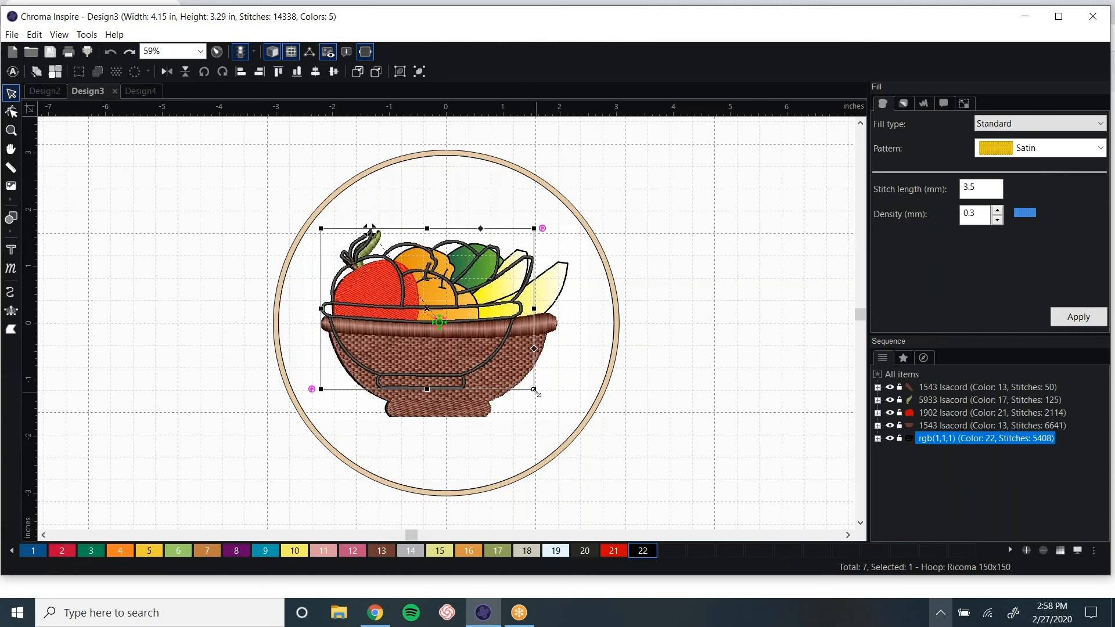
{"action": "left_click_drag", "start_coordinate": [535, 393], "coordinate": [571, 419]}
{"action": "left_click", "coordinate": [319, 232]}
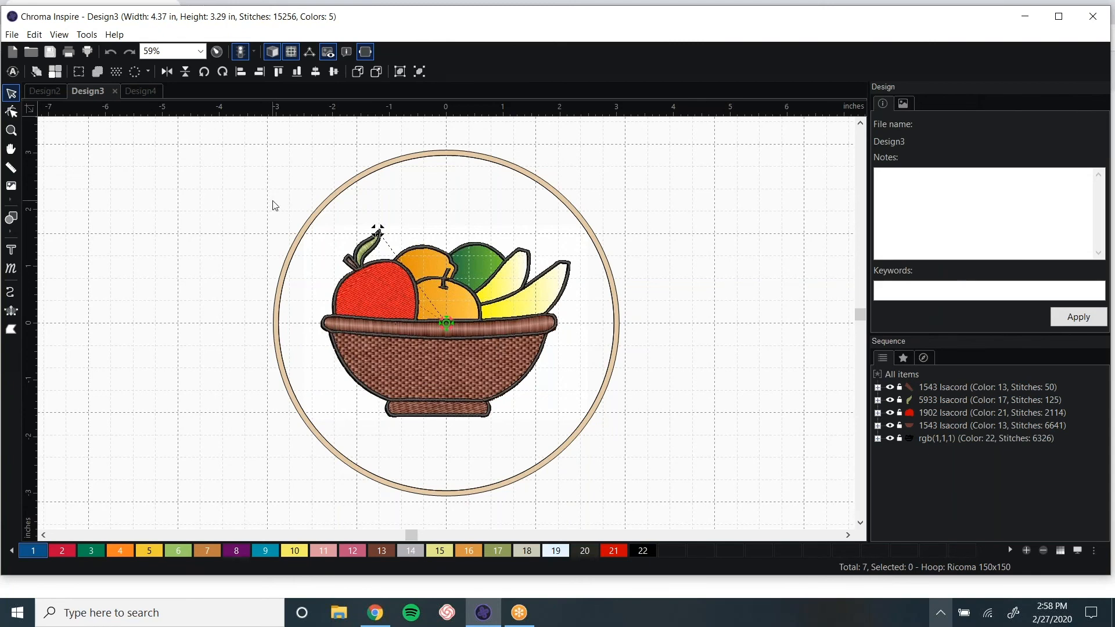
- Preview the design's printout and examine its second page with the colour analysis
{"action": "left_click", "coordinate": [19, 37]}
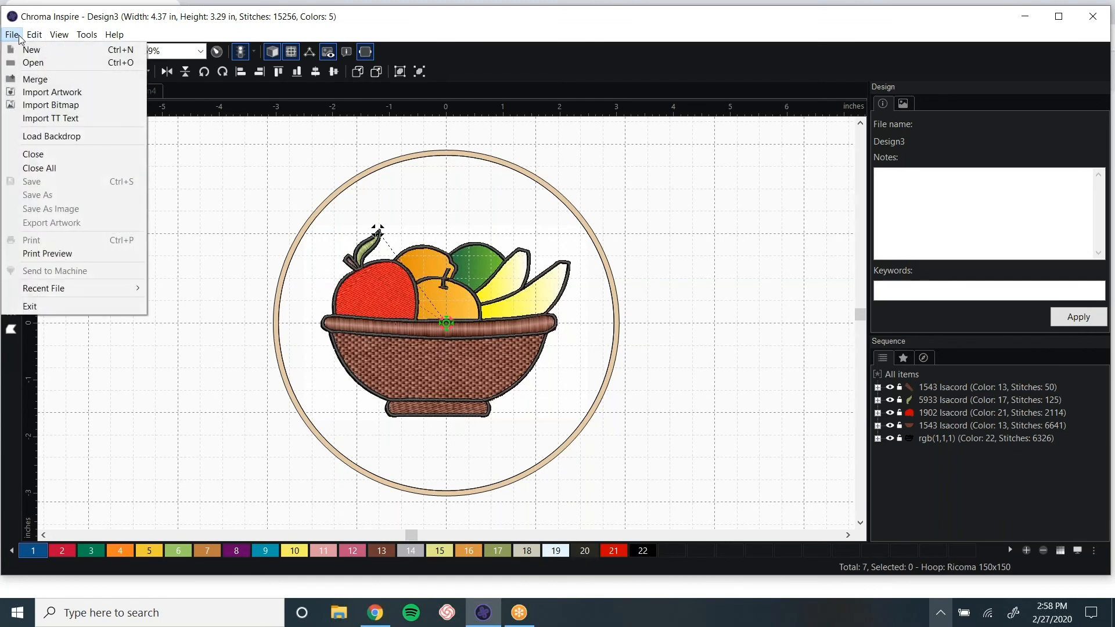
{"action": "left_click", "coordinate": [54, 258]}
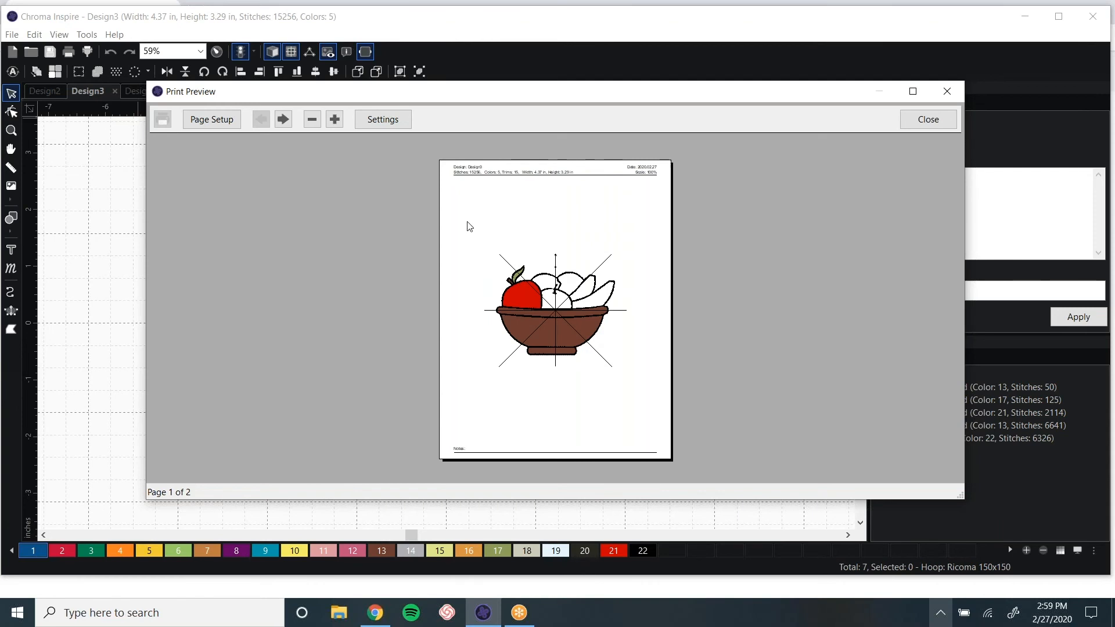
{"action": "left_click", "coordinate": [286, 122]}
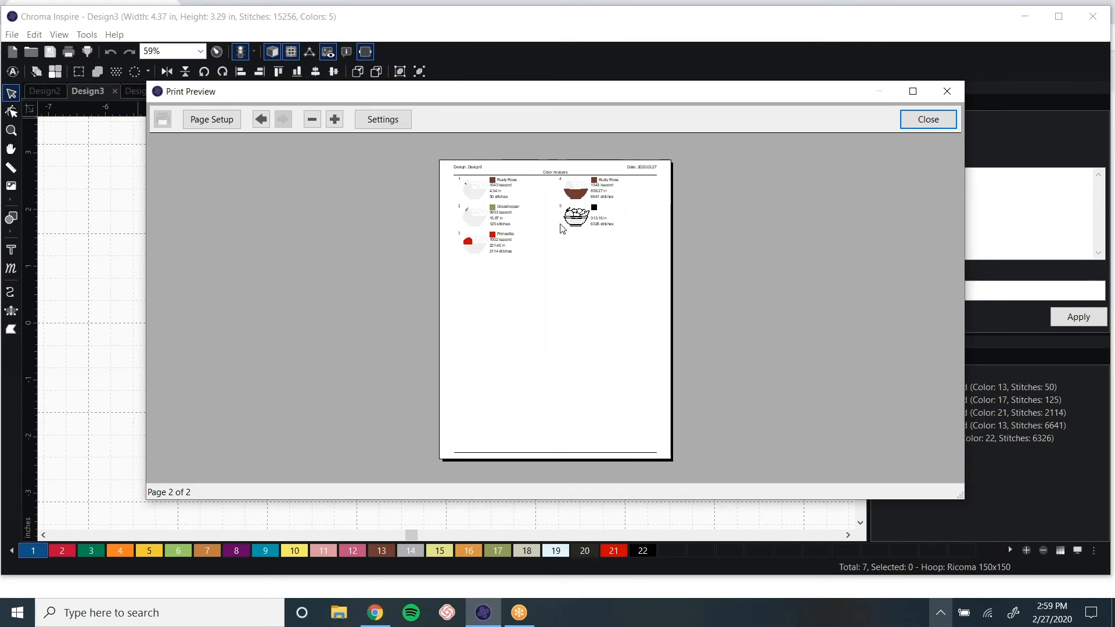
- Set the print settings to include In One Page, Hoop and Realistic, and add the title "Fruit"
{"action": "left_click", "coordinate": [388, 123]}
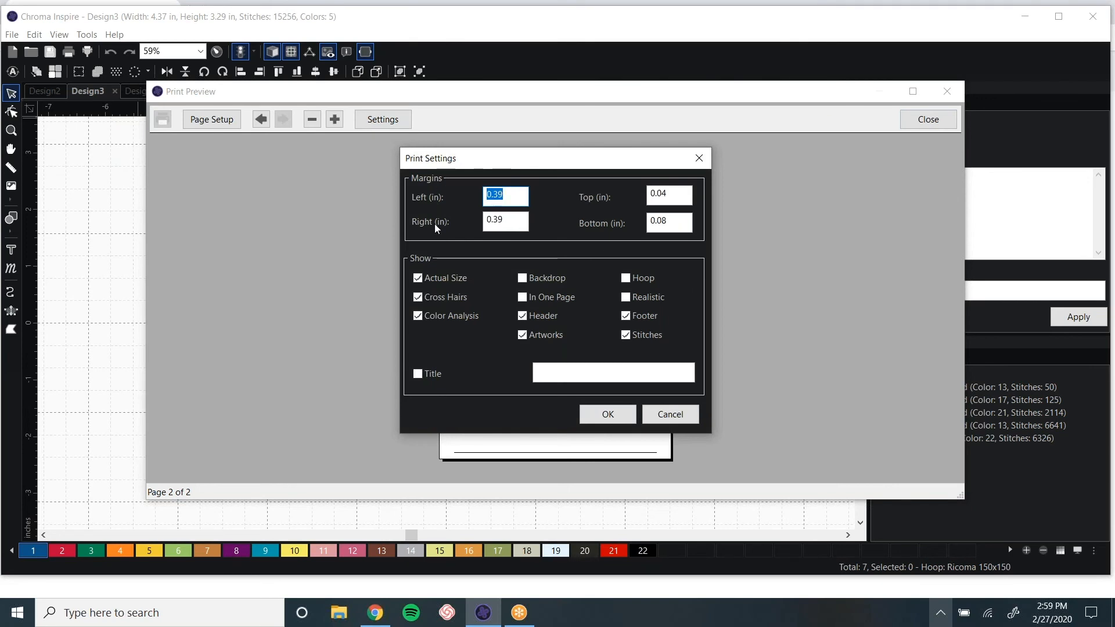
{"action": "left_click", "coordinate": [525, 298]}
{"action": "left_click", "coordinate": [626, 297]}
{"action": "left_click", "coordinate": [417, 376]}
{"action": "left_click", "coordinate": [550, 374]}
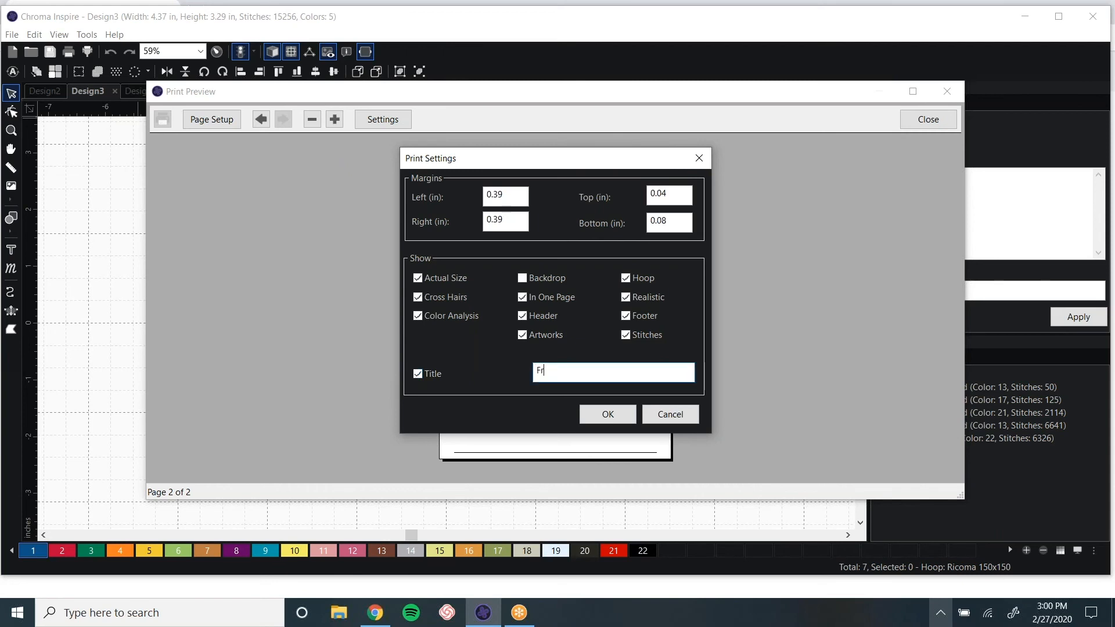
{"action": "type", "text": "Fruit"}
{"action": "left_click", "coordinate": [612, 414]}
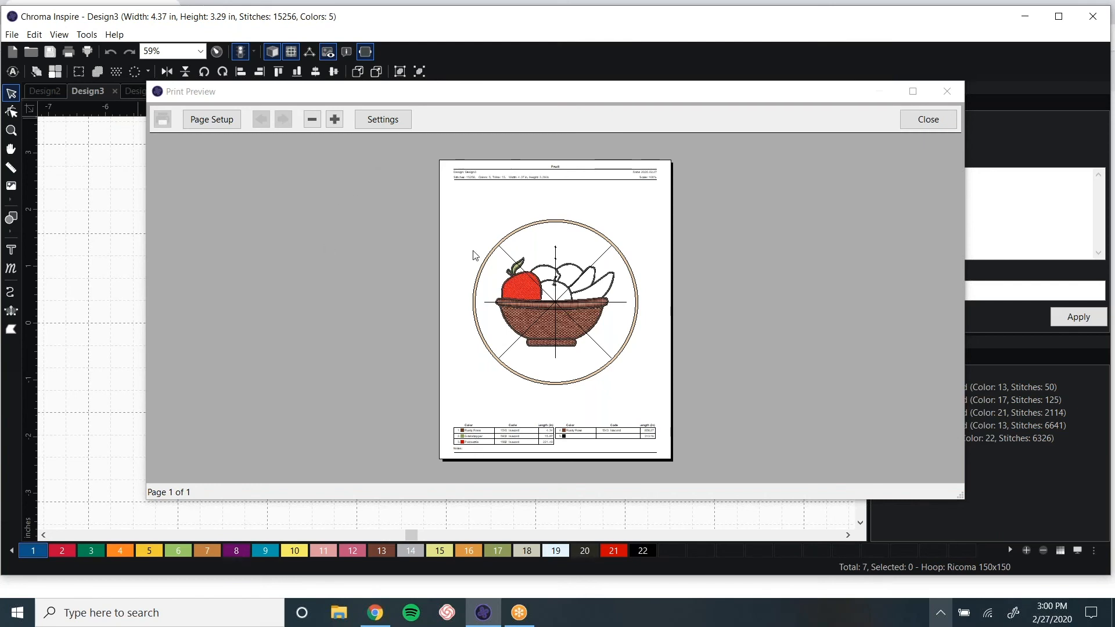
- Turn off In One Page in the print settings and close the print preview
{"action": "left_click", "coordinate": [384, 124]}
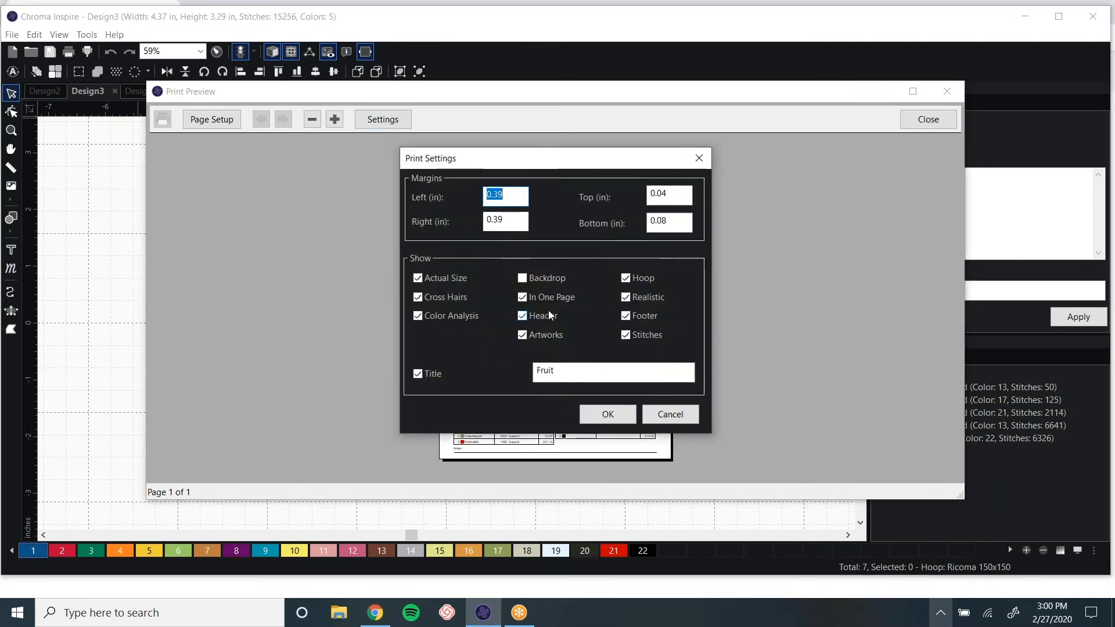
{"action": "left_click", "coordinate": [522, 297]}
{"action": "left_click", "coordinate": [614, 417]}
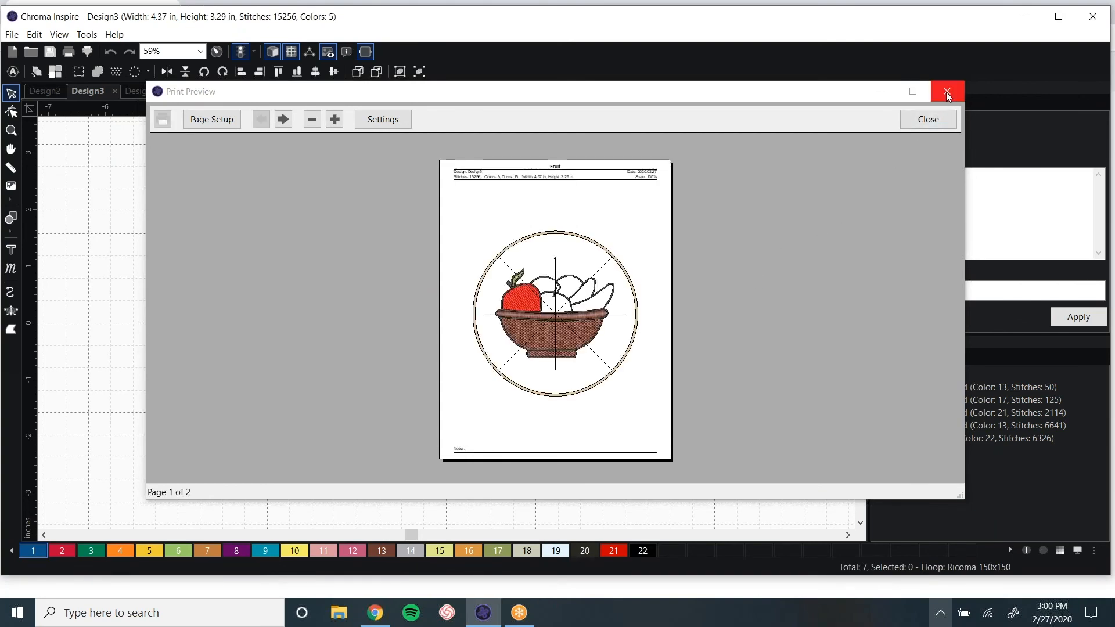
{"action": "left_click", "coordinate": [947, 92]}
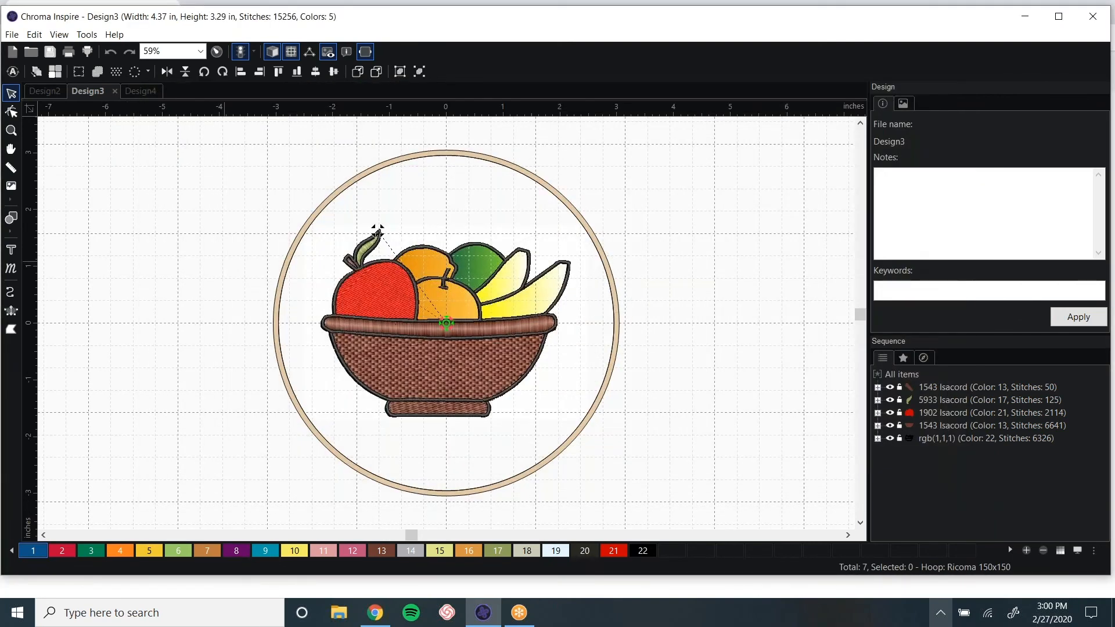
- Hide the hoop around the fruit bowl design
{"action": "scroll", "coordinate": [220, 261], "scroll_direction": "up", "scroll_amount": 6}
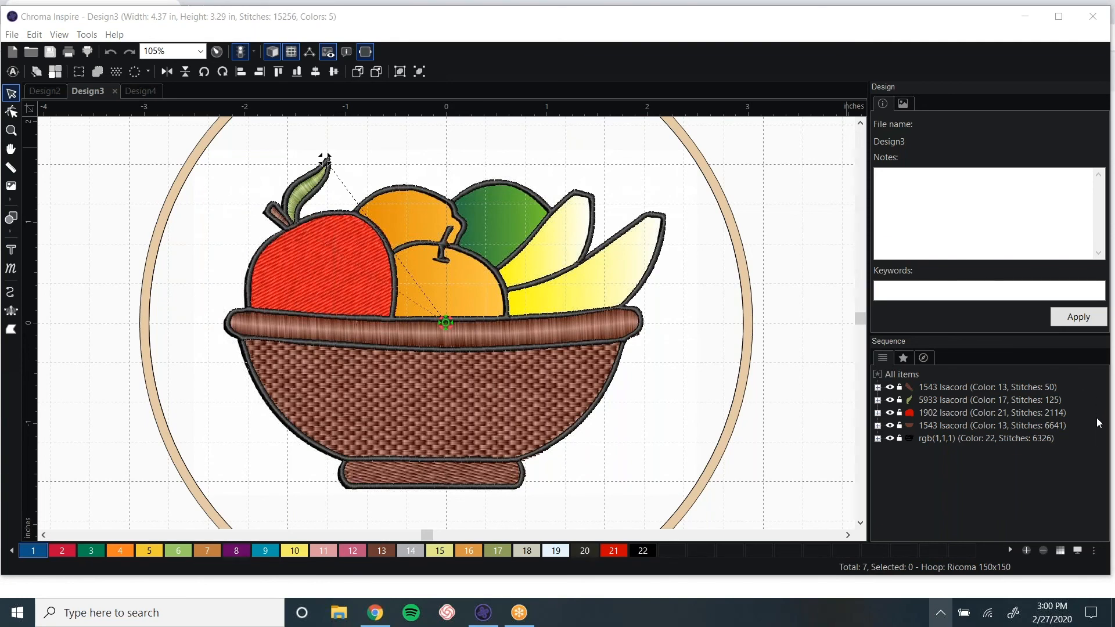
{"action": "scroll", "coordinate": [570, 304], "scroll_direction": "down", "scroll_amount": 3}
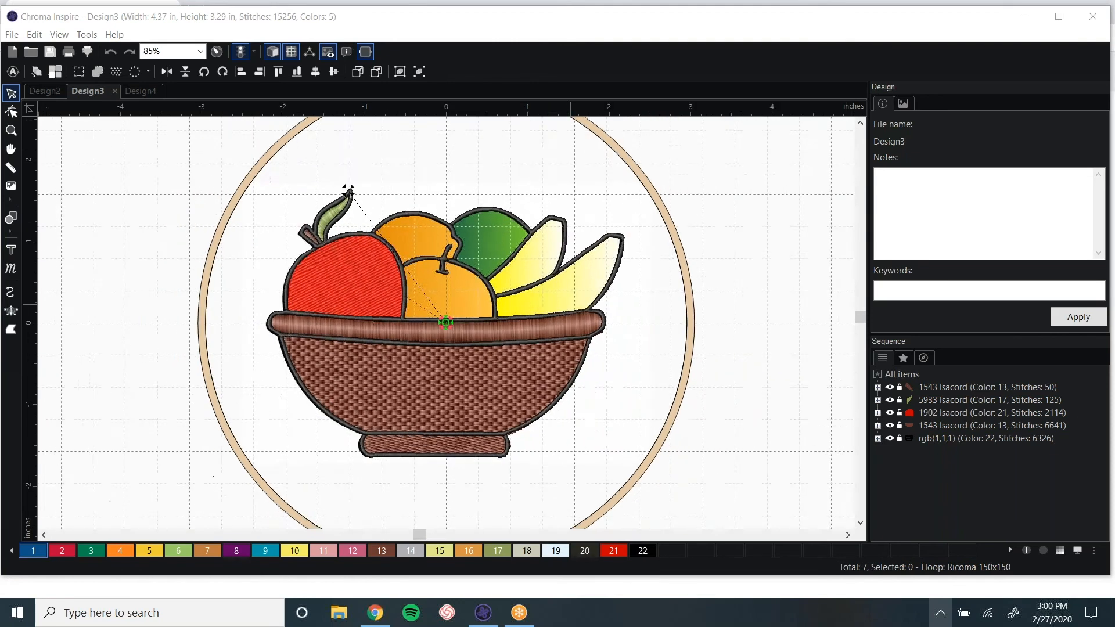
{"action": "scroll", "coordinate": [446, 322], "scroll_direction": "down", "scroll_amount": 1}
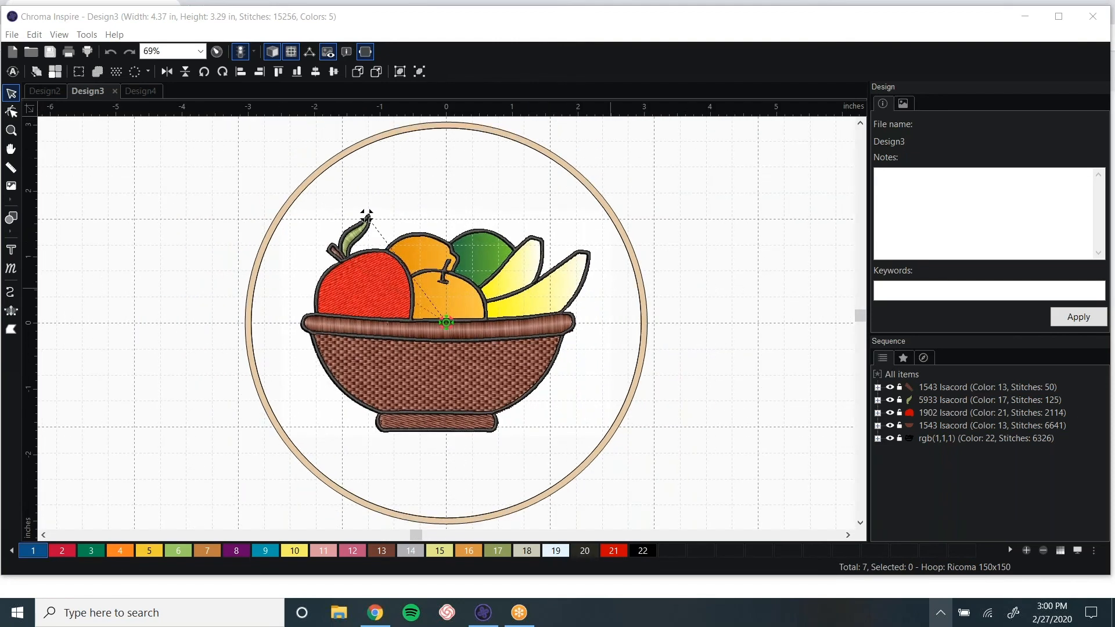
{"action": "left_click", "coordinate": [367, 51]}
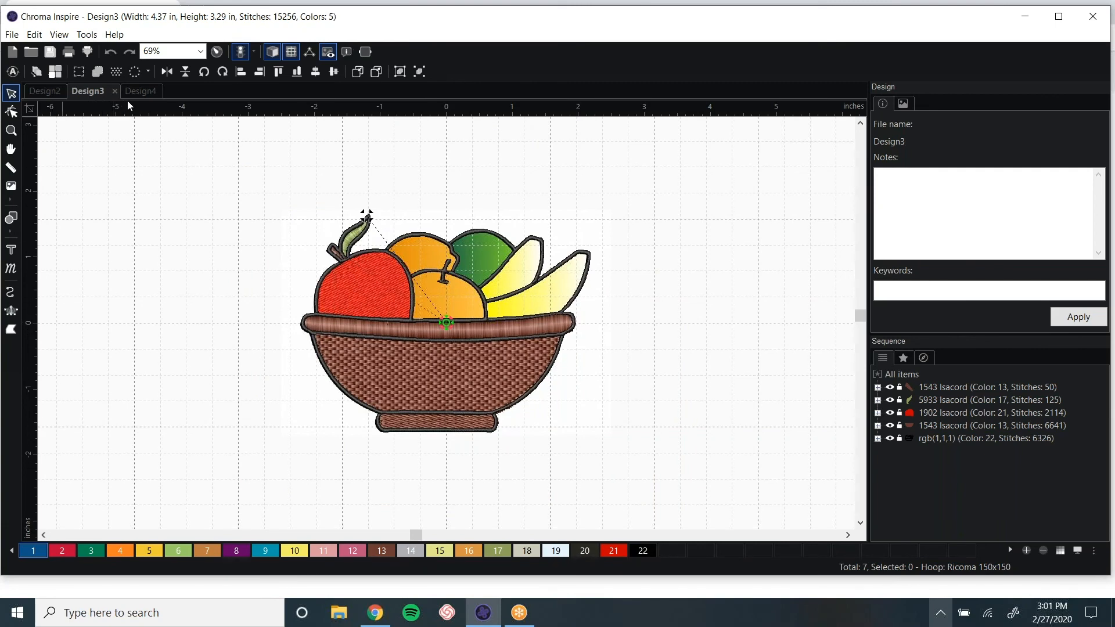
- Leave the fruit bowl design and create a new blank design
{"action": "left_click", "coordinate": [141, 92]}
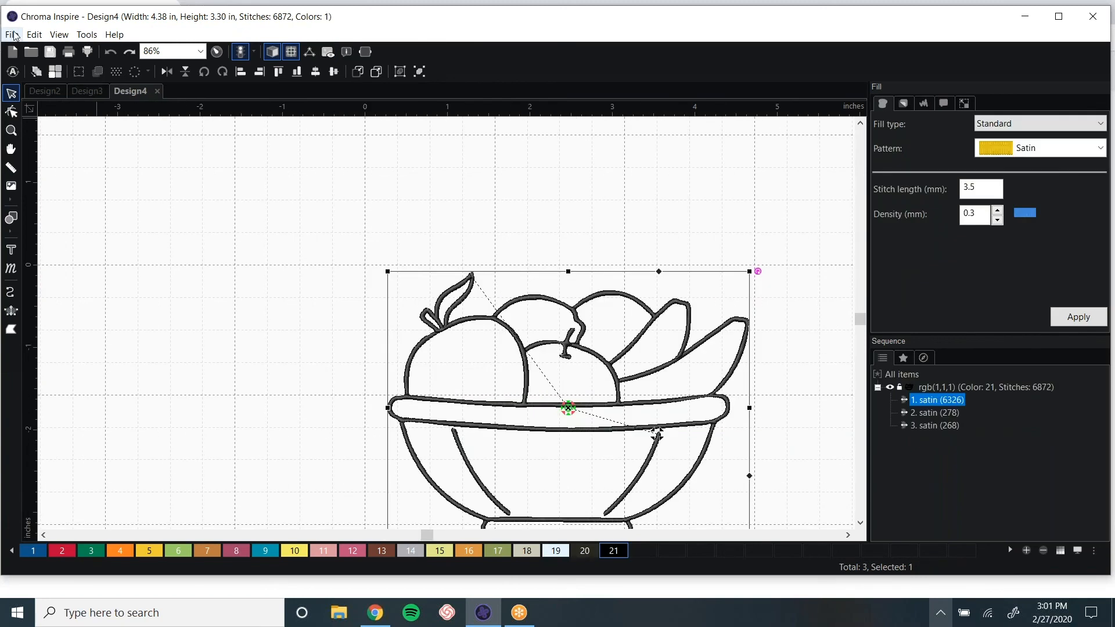
{"action": "left_click", "coordinate": [12, 34]}
{"action": "left_click", "coordinate": [29, 50]}
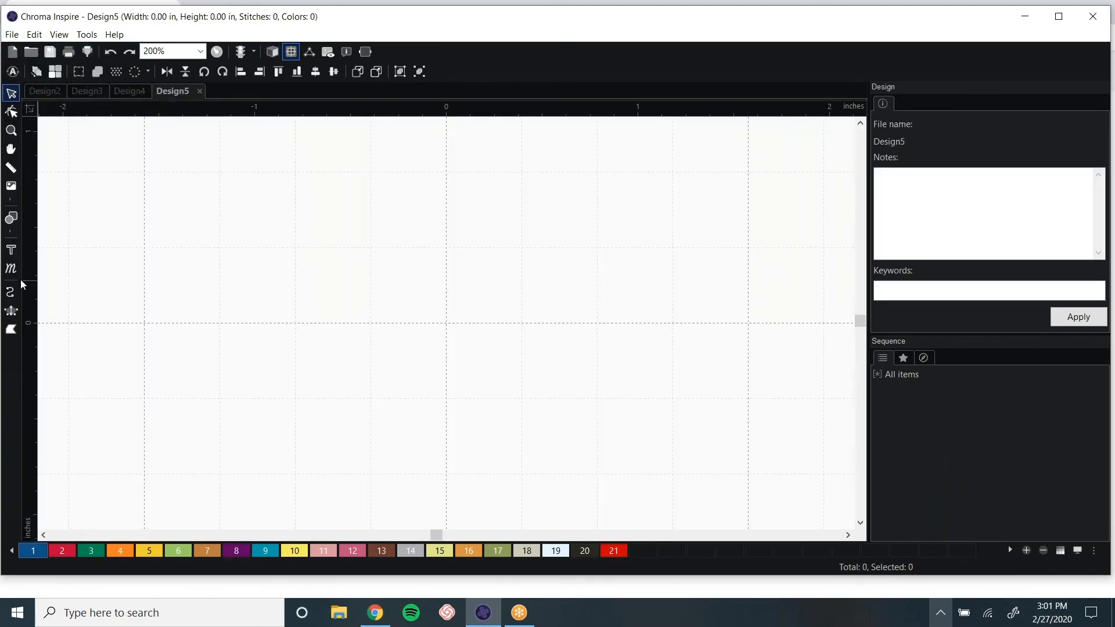
- Draw a curved hook-shaped complex fill with the Satin pattern, about 0.84 by 0.87 in, left of the design centre
{"action": "left_click", "coordinate": [13, 311]}
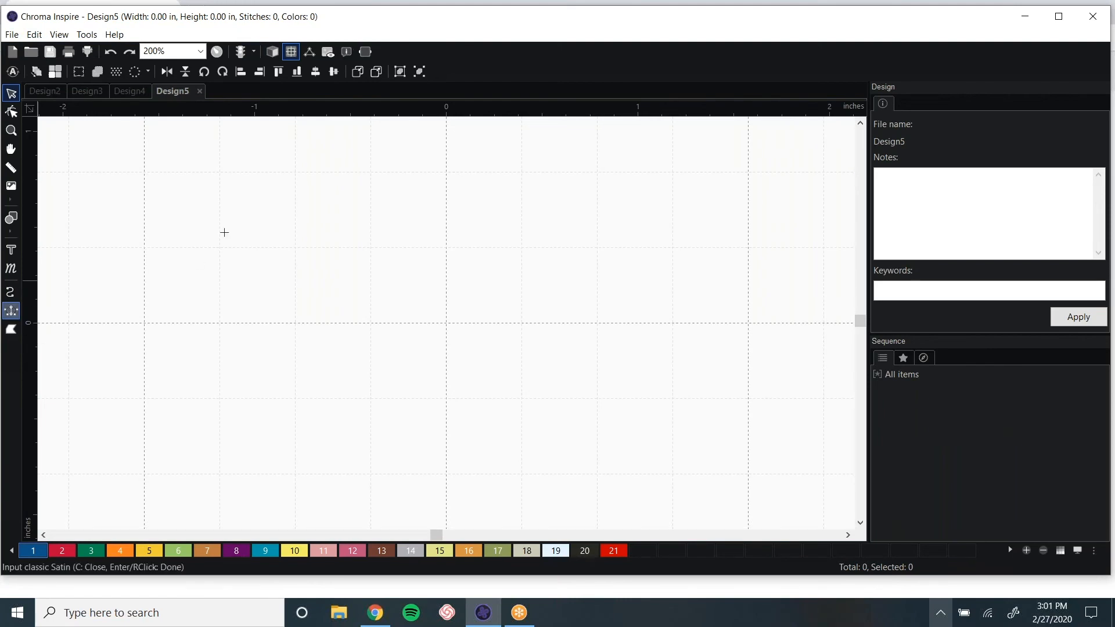
{"action": "left_click", "coordinate": [11, 330]}
{"action": "left_click", "coordinate": [233, 232]}
{"action": "left_click", "coordinate": [286, 213]}
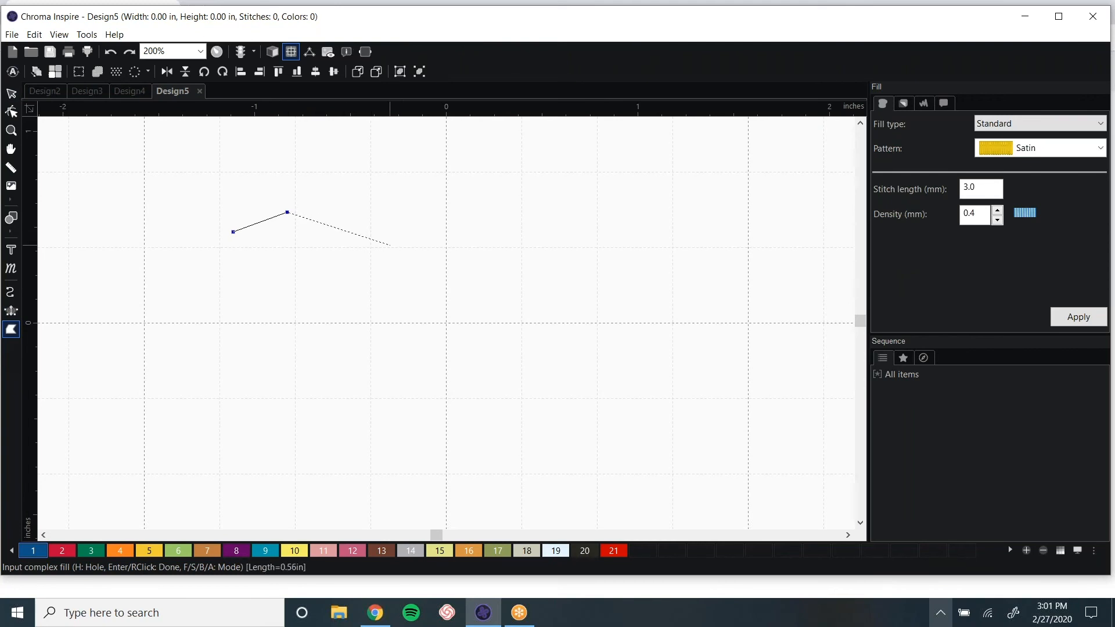
{"action": "left_click", "coordinate": [386, 248]}
{"action": "left_click", "coordinate": [377, 316]}
{"action": "left_click", "coordinate": [355, 363]}
{"action": "left_click", "coordinate": [312, 379]}
{"action": "left_click", "coordinate": [252, 377]}
{"action": "left_click", "coordinate": [230, 346]}
{"action": "left_click", "coordinate": [237, 307]}
{"action": "left_click", "coordinate": [250, 274]}
{"action": "left_click", "coordinate": [289, 293]}
{"action": "left_click", "coordinate": [293, 324]}
{"action": "left_click", "coordinate": [341, 296]}
{"action": "left_click", "coordinate": [336, 268]}
{"action": "left_click", "coordinate": [315, 245]}
{"action": "left_click", "coordinate": [279, 240]}
{"action": "left_click", "coordinate": [238, 253]}
{"action": "right_click", "coordinate": [233, 232]}
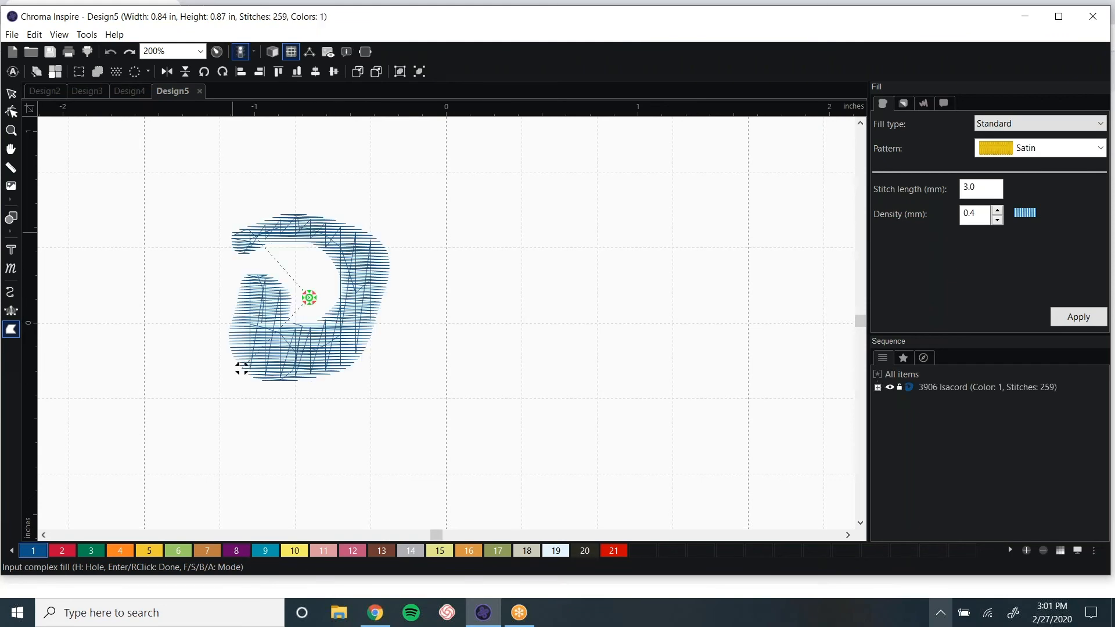
- Turn on the realistic 3D stitch view and set the digitizing outline input mode to Bezier
{"action": "left_click", "coordinate": [269, 54]}
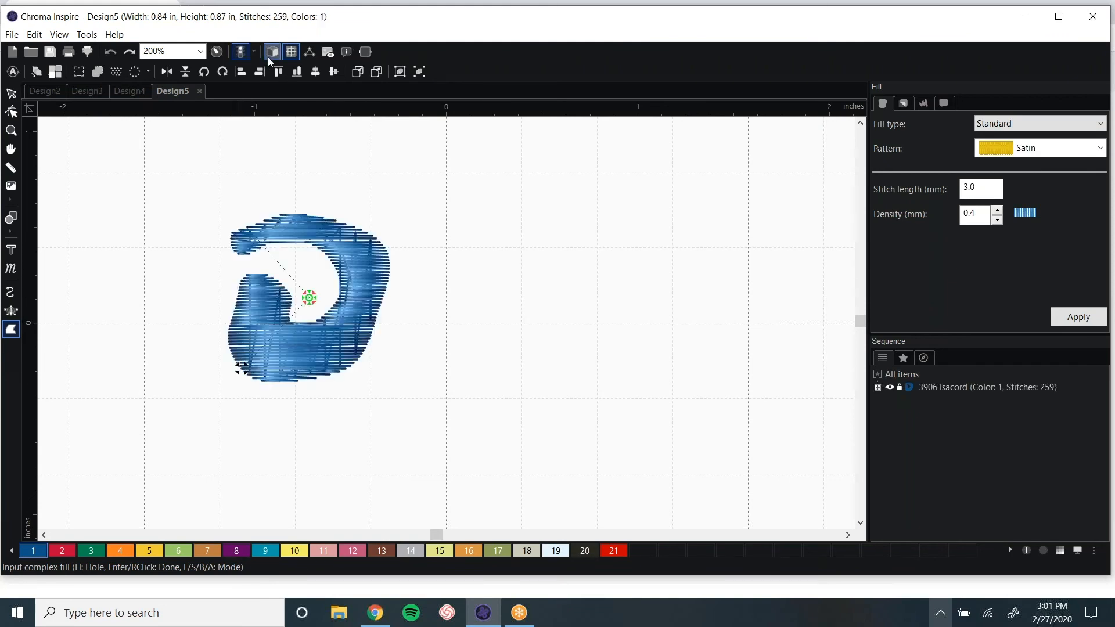
{"action": "left_click", "coordinate": [87, 36]}
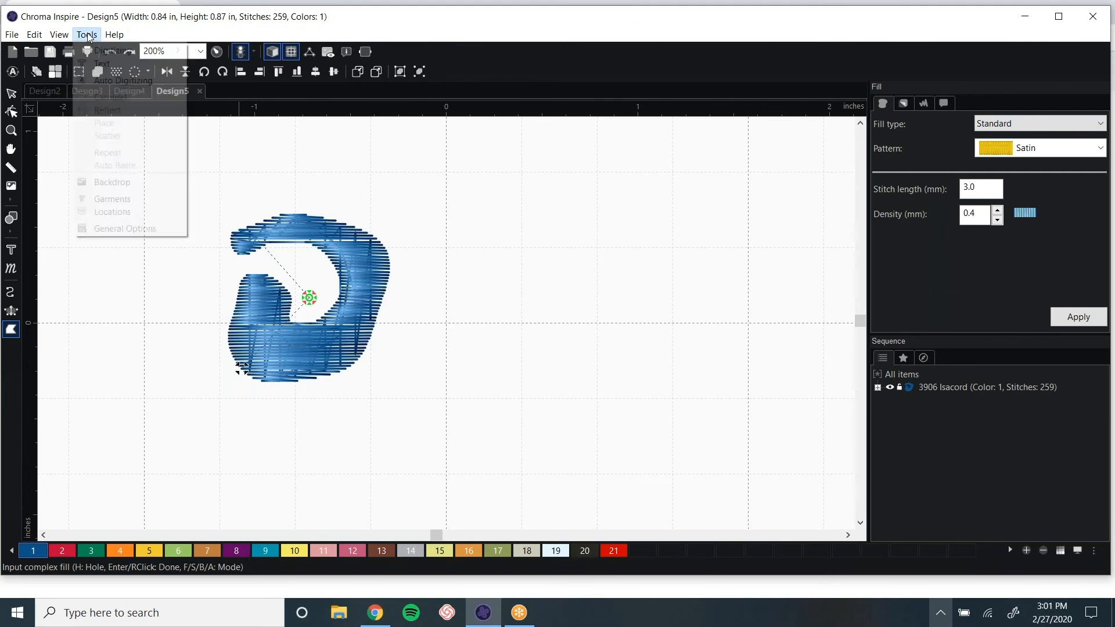
{"action": "left_click", "coordinate": [106, 228]}
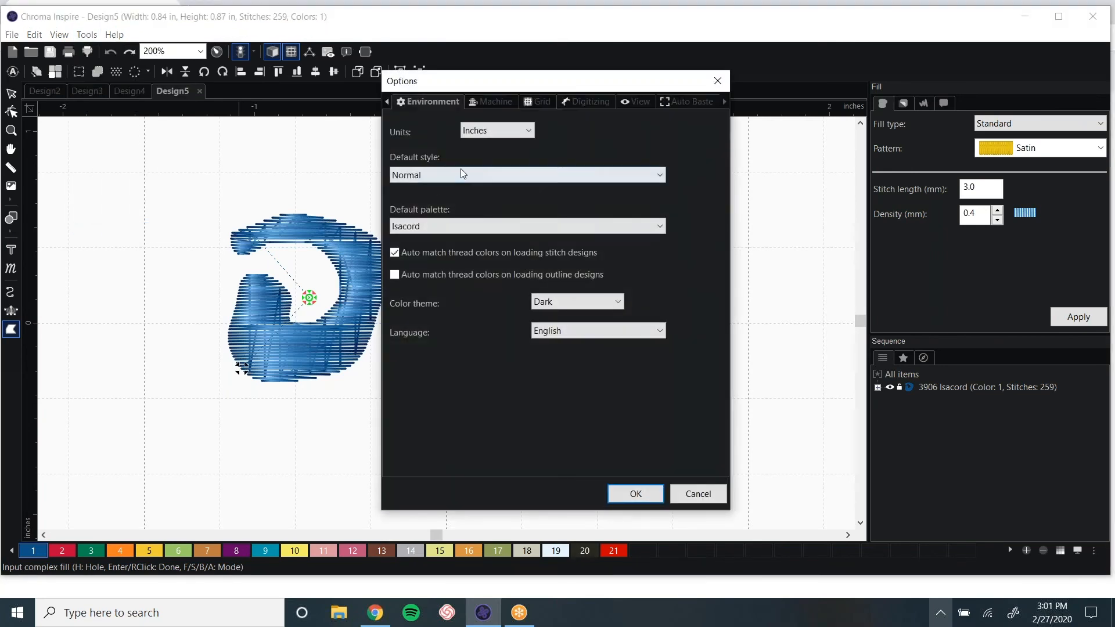
{"action": "left_click", "coordinate": [586, 103]}
{"action": "left_click", "coordinate": [667, 126]}
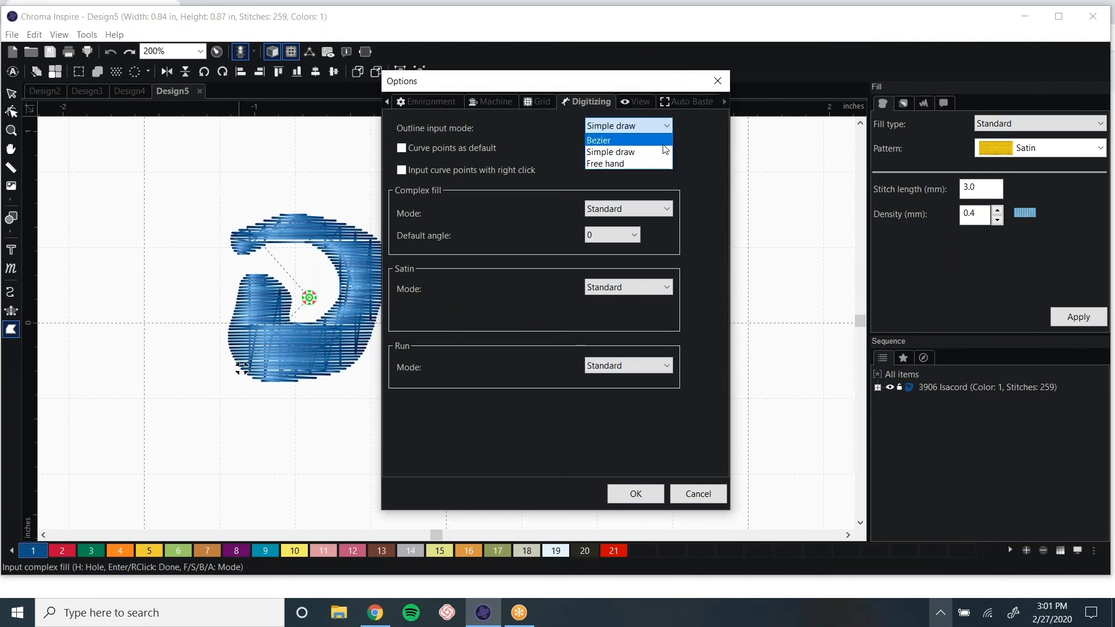
{"action": "left_click", "coordinate": [629, 136]}
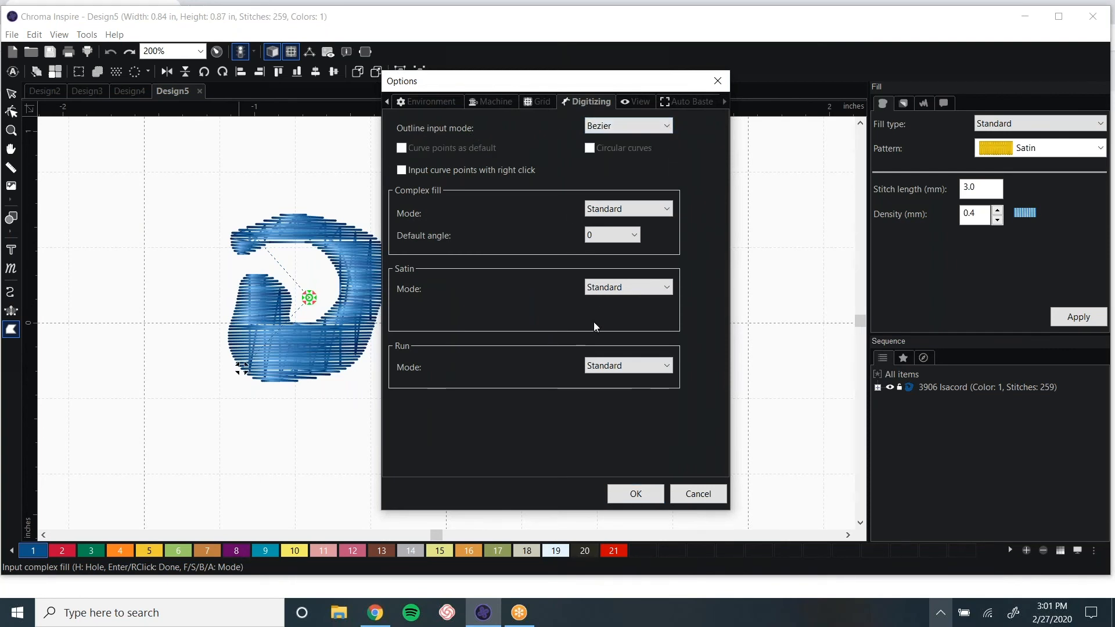
{"action": "left_click", "coordinate": [636, 494]}
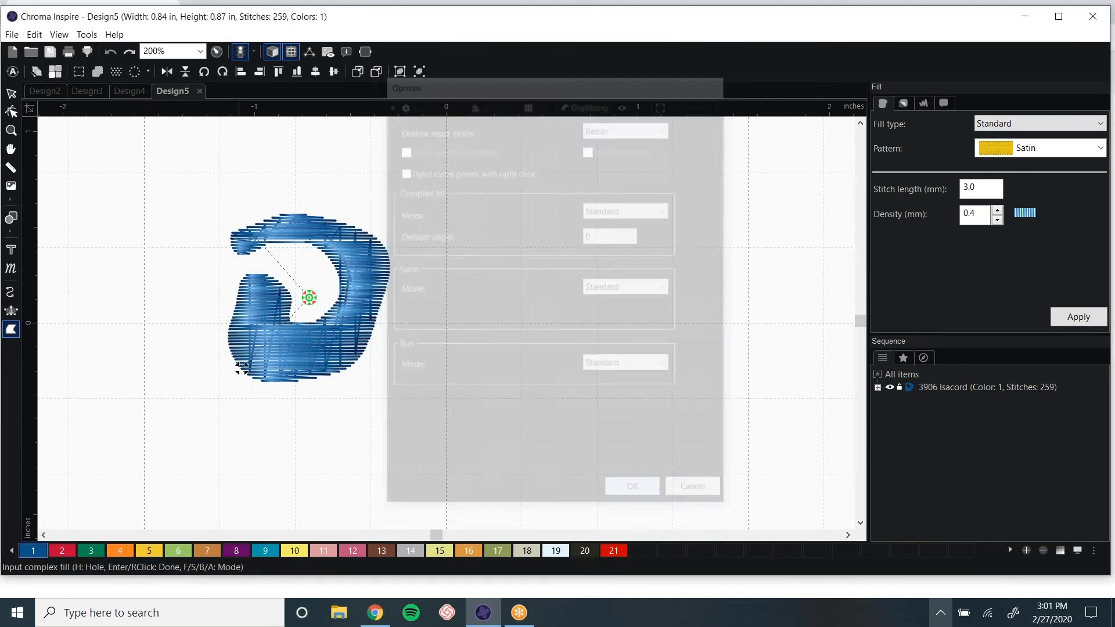
- Draw a large curved Tatami complex fill about 1.57 in tall, right of the hook shape, using Bezier points
{"action": "left_click", "coordinate": [482, 300]}
{"action": "left_click_drag", "start_coordinate": [504, 252], "coordinate": [581, 233]}
{"action": "left_click_drag", "start_coordinate": [683, 434], "coordinate": [572, 494]}
{"action": "left_click_drag", "start_coordinate": [471, 471], "coordinate": [506, 378]}
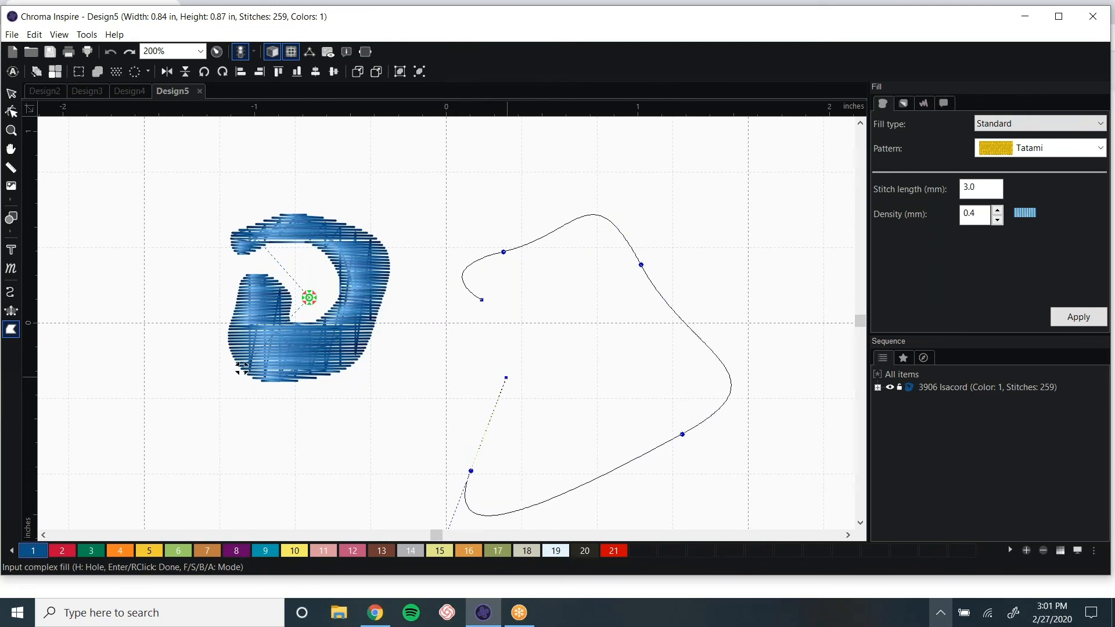
{"action": "left_click", "coordinate": [483, 301]}
{"action": "key", "text": "Return"}
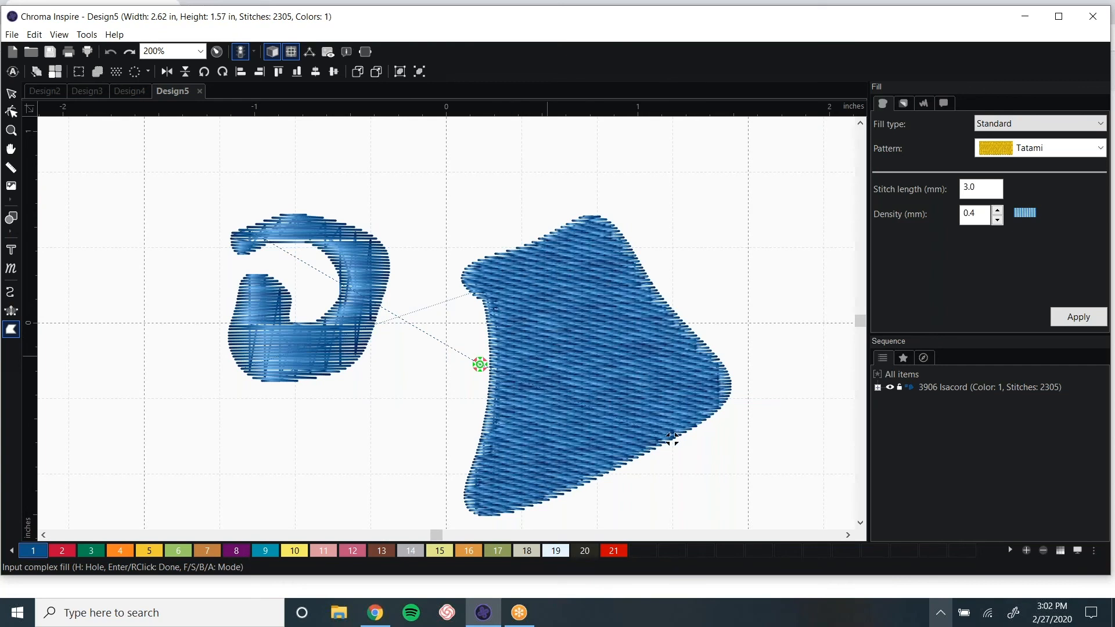
- Draw a small four-sided complex fill over the large shape and move it up into the empty area between the two shapes
{"action": "left_click", "coordinate": [600, 299]}
{"action": "left_click", "coordinate": [640, 370]}
{"action": "left_click", "coordinate": [535, 418]}
{"action": "right_click", "coordinate": [530, 332]}
{"action": "left_click", "coordinate": [11, 94]}
{"action": "left_click", "coordinate": [589, 314]}
{"action": "left_click_drag", "start_coordinate": [534, 330], "coordinate": [398, 190]}
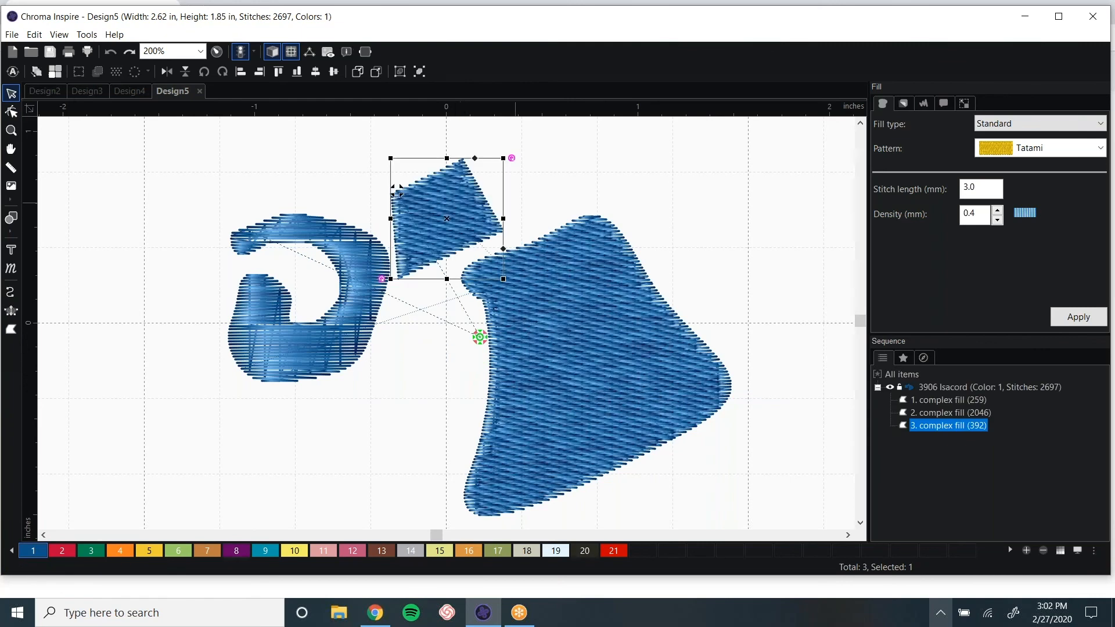
- Draw a teardrop-shaped complex fill outline in the empty area left of the existing shapes
{"action": "left_click", "coordinate": [12, 329]}
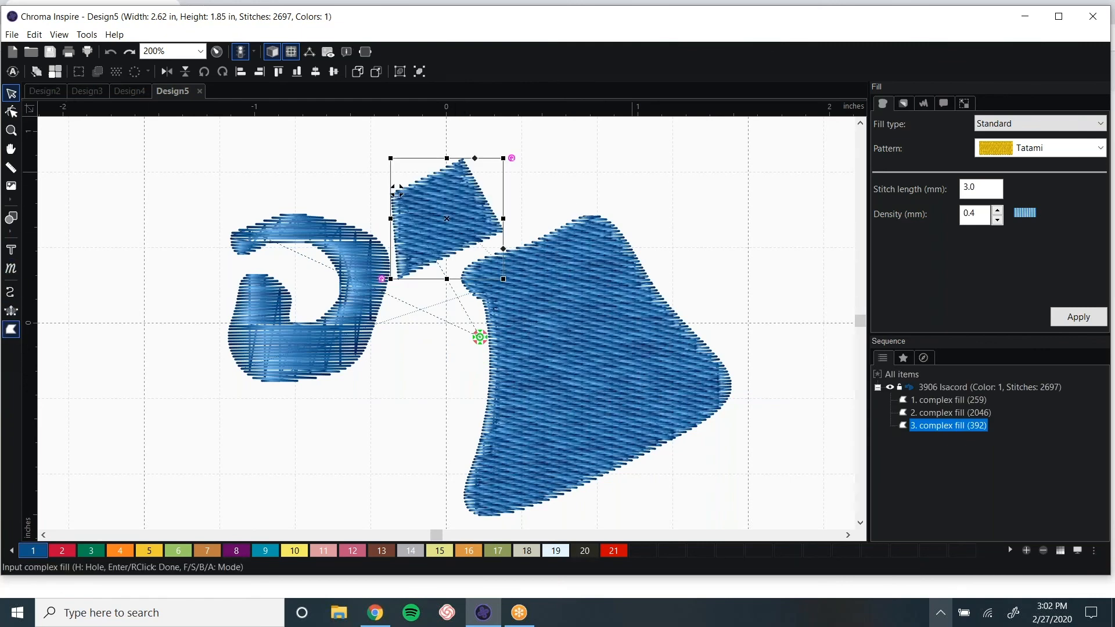
{"action": "scroll", "coordinate": [396, 190], "scroll_direction": "down", "scroll_amount": 3}
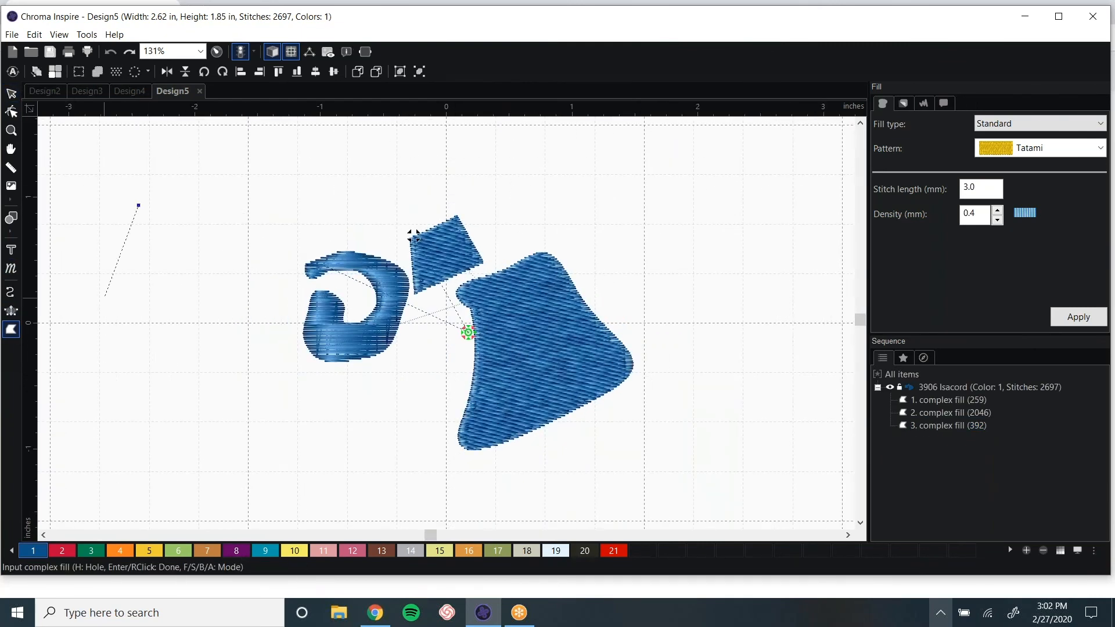
{"action": "left_click", "coordinate": [97, 350]}
{"action": "left_click", "coordinate": [212, 383]}
{"action": "left_click", "coordinate": [177, 259]}
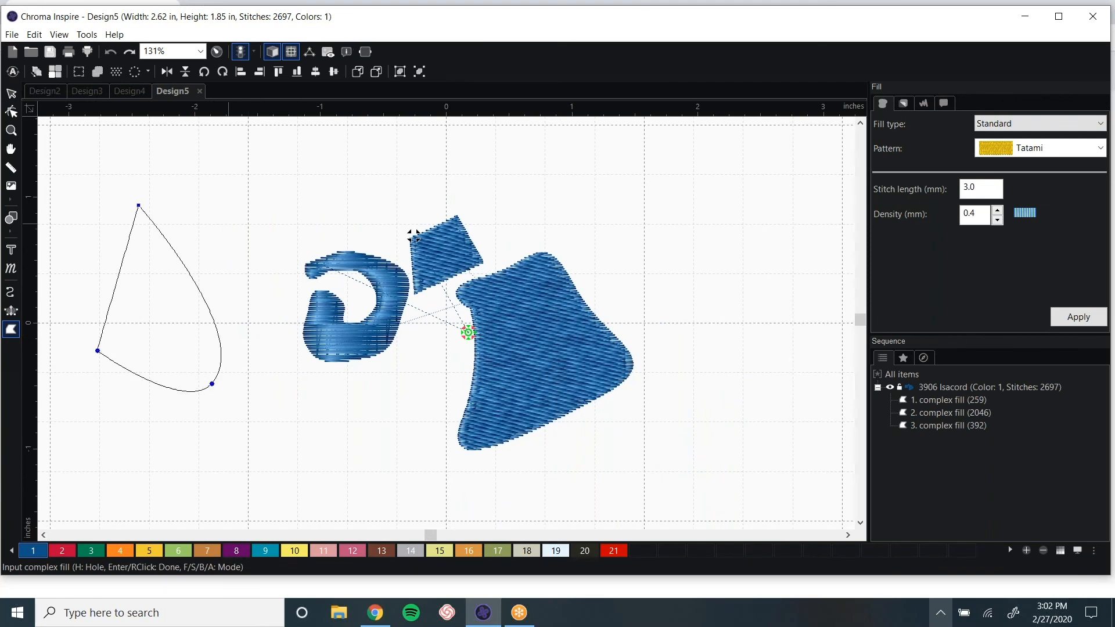
{"action": "key", "text": "Return"}
- Add a separate four-sided outline beside the teardrop within the same complex fill and generate its stitches
{"action": "left_click", "coordinate": [308, 186]}
{"action": "left_click", "coordinate": [231, 174]}
{"action": "left_click", "coordinate": [217, 277]}
{"action": "left_click", "coordinate": [276, 295]}
{"action": "left_click", "coordinate": [311, 186]}
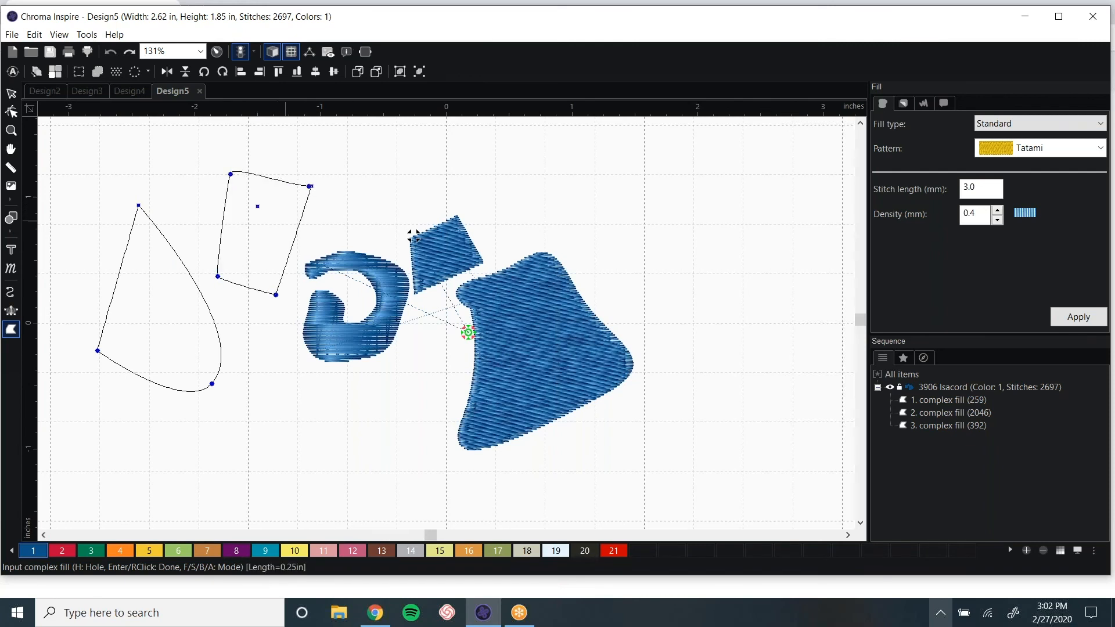
{"action": "key", "text": "Return"}
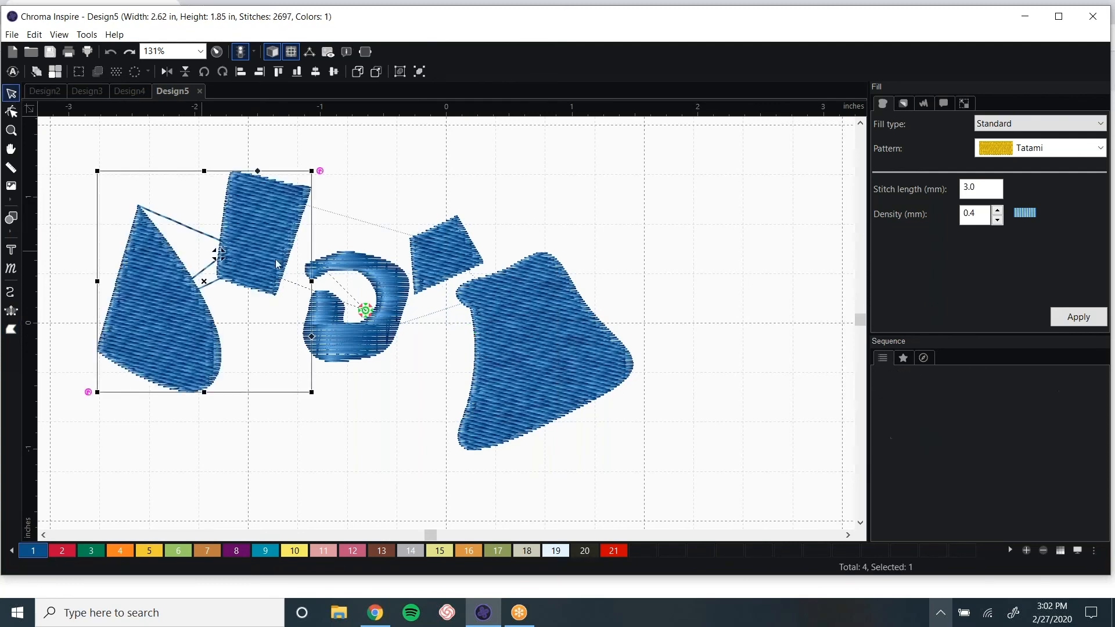
- Delete all the practice fills from the design
{"action": "key", "text": "Delete"}
{"action": "key", "text": "Delete"}
{"action": "key", "text": "Delete"}
{"action": "key", "text": "Delete"}
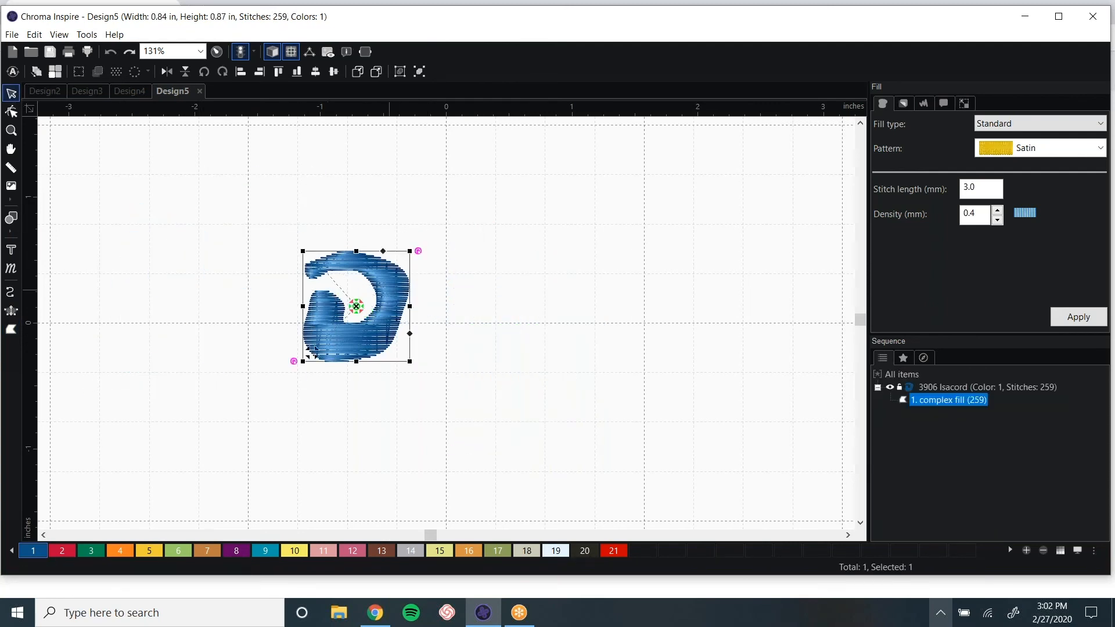
- Draw a large four-sided Tatami complex fill about 2.73 by 1.62 in across the middle of the empty design
{"action": "left_click", "coordinate": [242, 249]}
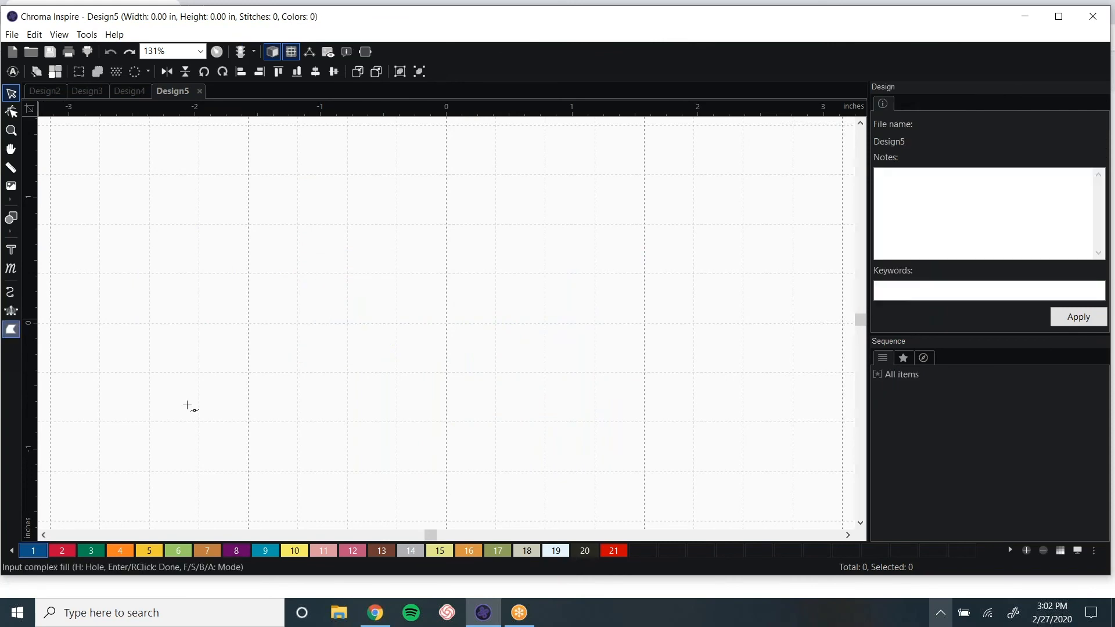
{"action": "left_click", "coordinate": [186, 436]}
{"action": "left_click", "coordinate": [519, 408]}
{"action": "left_click", "coordinate": [529, 231]}
{"action": "right_click", "coordinate": [241, 248]}
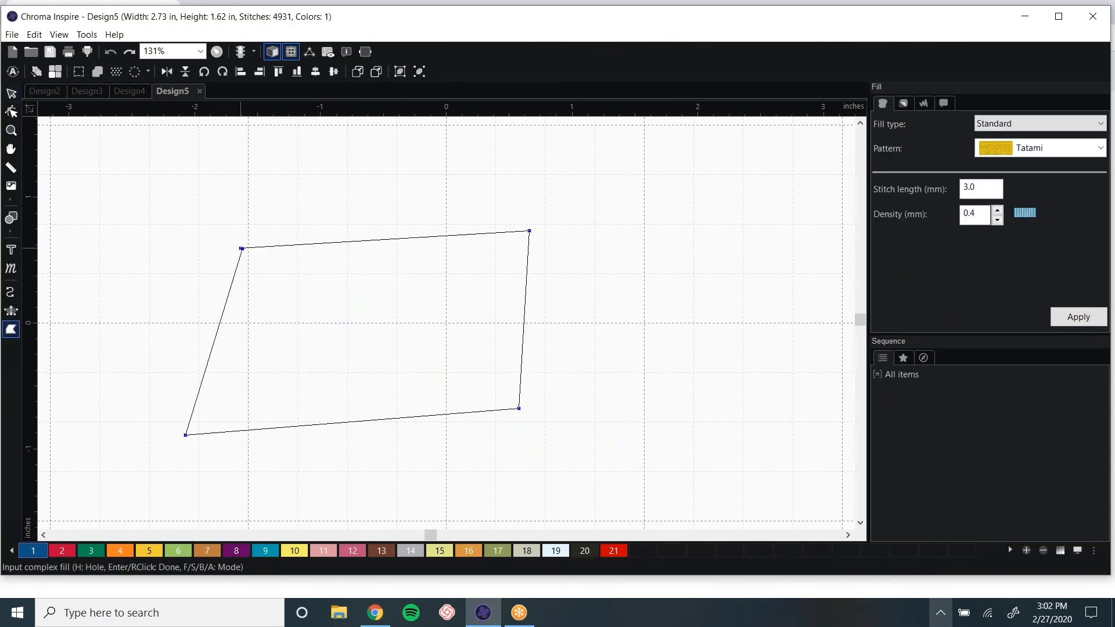
- Add a triangular hole to the lower left part of the large four-sided complex fill and regenerate its stitches
{"action": "left_click", "coordinate": [11, 112]}
{"action": "left_click", "coordinate": [351, 259]}
{"action": "right_click", "coordinate": [357, 242]}
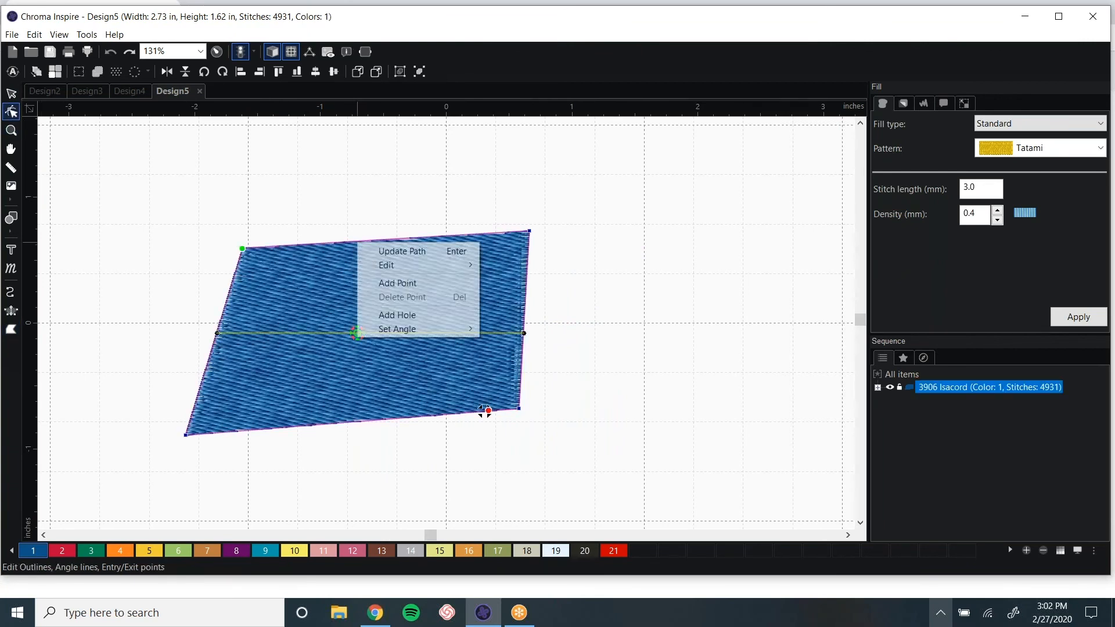
{"action": "left_click", "coordinate": [405, 315]}
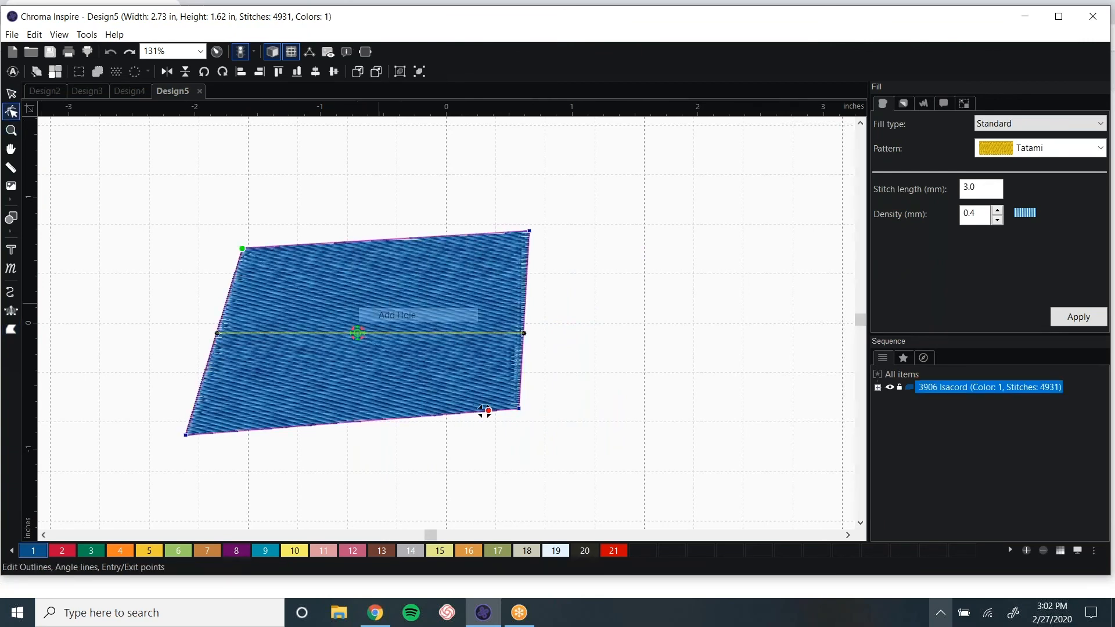
{"action": "left_click", "coordinate": [312, 288]}
{"action": "left_click", "coordinate": [238, 386]}
{"action": "left_click", "coordinate": [312, 288]}
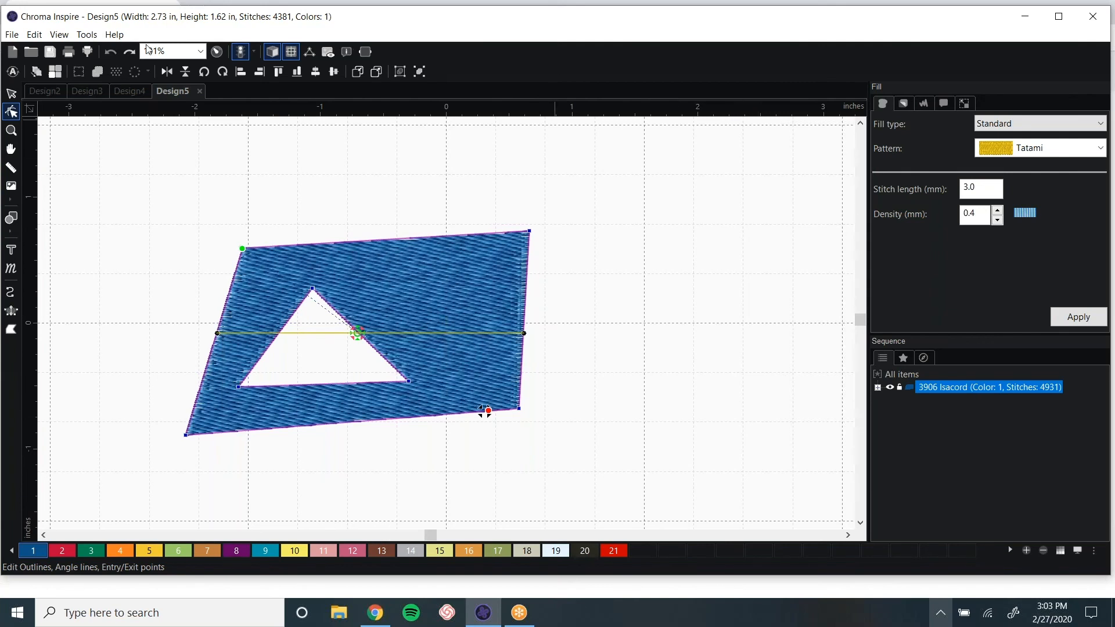
{"action": "left_click_drag", "start_coordinate": [255, 25], "coordinate": [252, 22]}
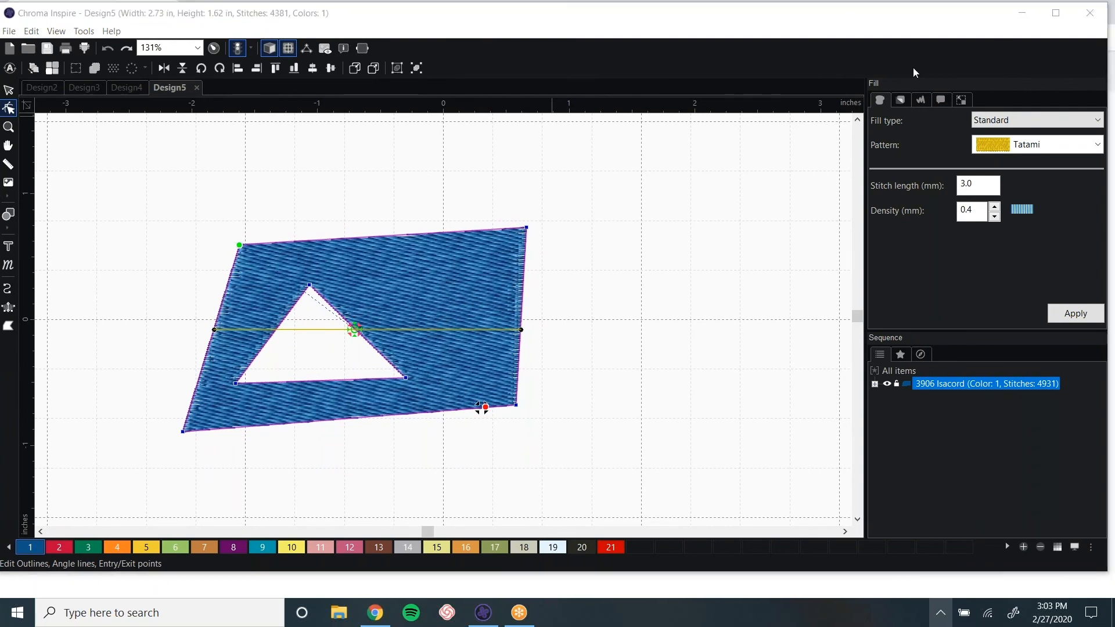
- Draw a separate small triangular Tatami complex fill just above and outside the large fill's upper-left corner
{"action": "left_click", "coordinate": [9, 90]}
{"action": "left_click", "coordinate": [382, 271]}
{"action": "left_click", "coordinate": [8, 326]}
{"action": "left_click", "coordinate": [212, 181]}
{"action": "left_click", "coordinate": [200, 252]}
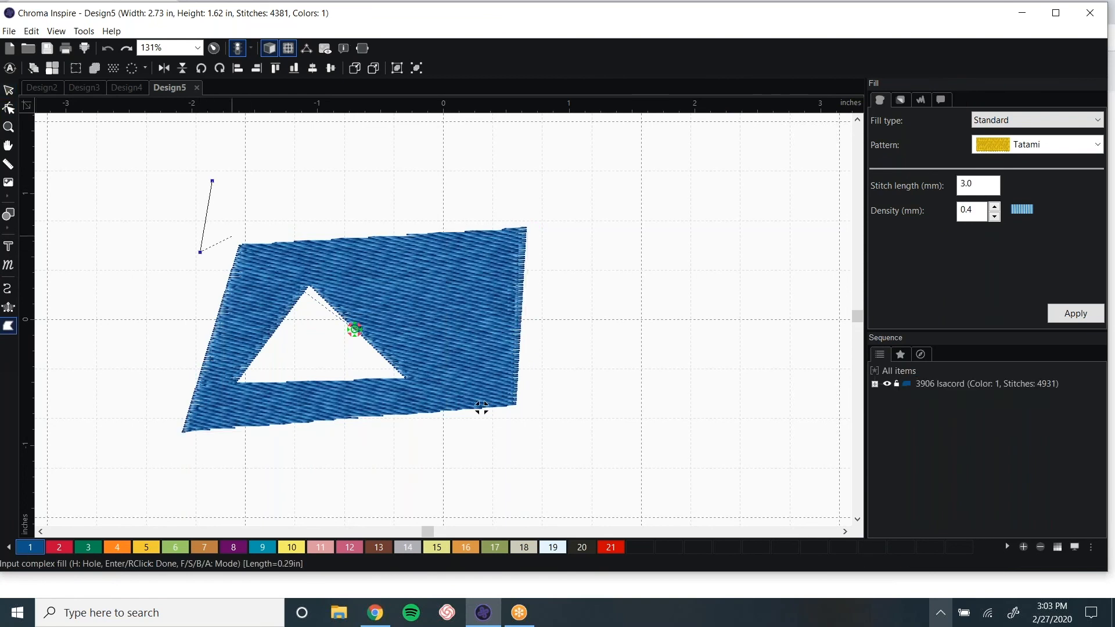
{"action": "left_click", "coordinate": [269, 224]}
{"action": "key", "text": "Return"}
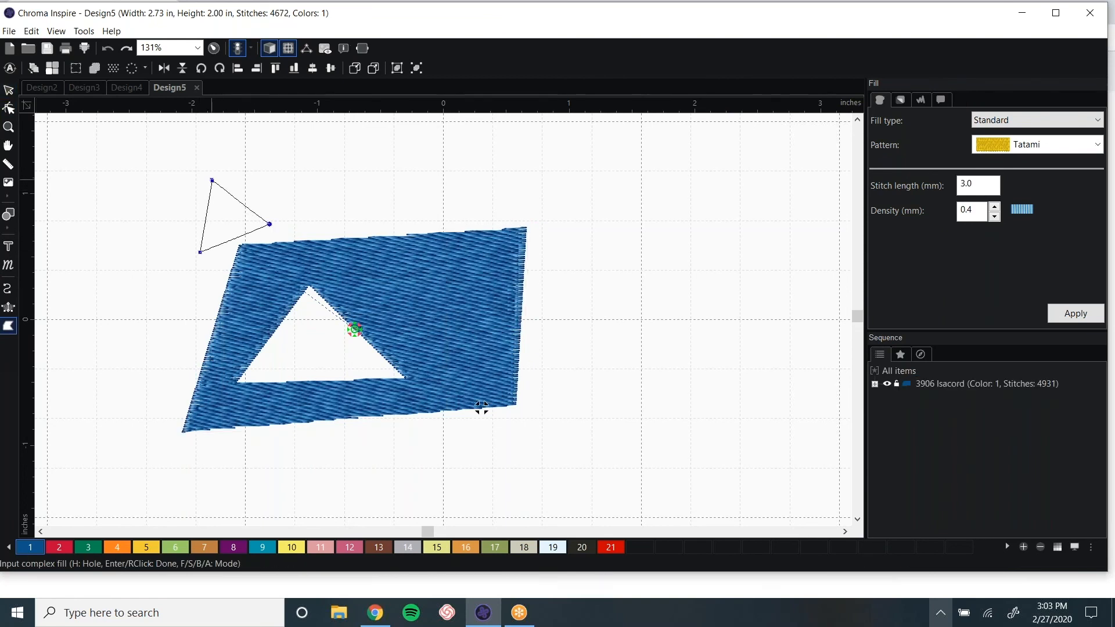
- Play through the design's stitching order and measure the gap between the small triangle and the large fill
{"action": "scroll", "coordinate": [204, 216], "scroll_direction": "up", "scroll_amount": 3}
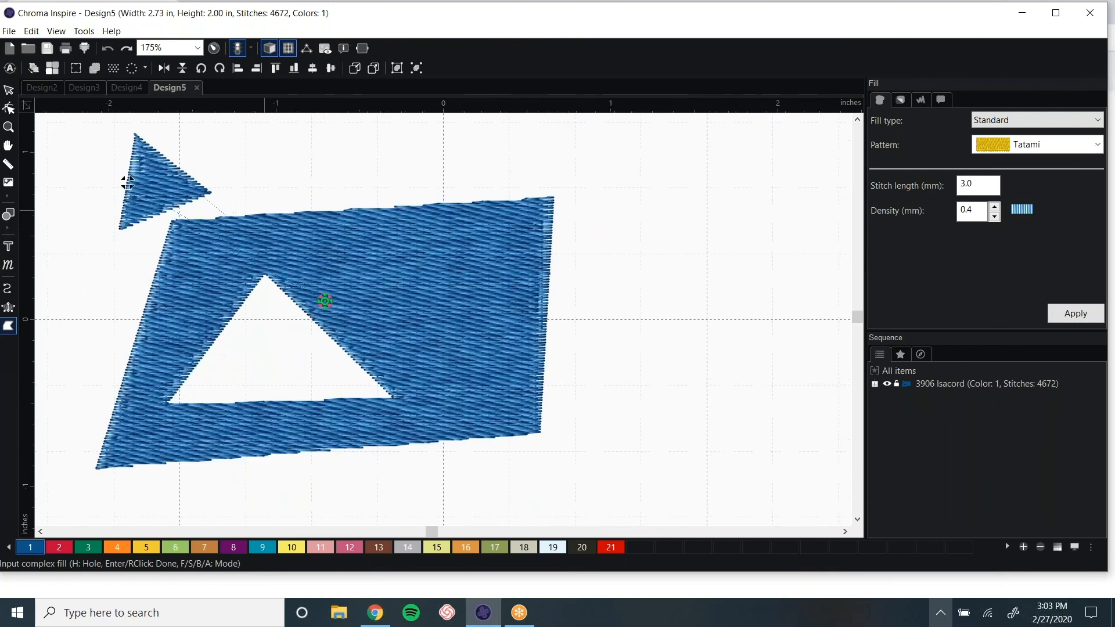
{"action": "left_click", "coordinate": [214, 48]}
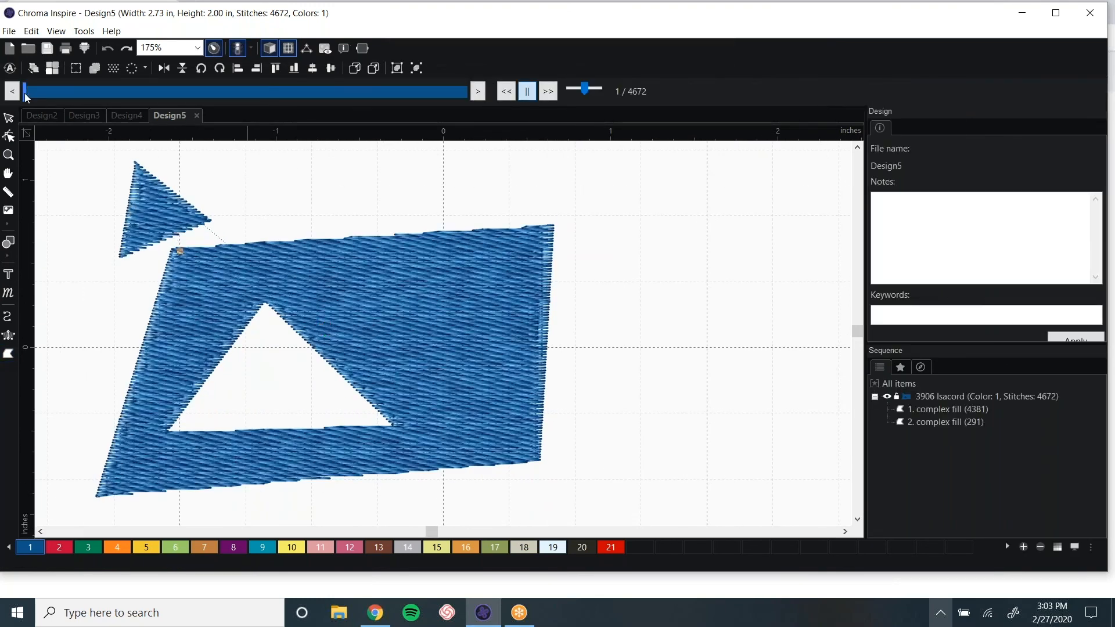
{"action": "mouse_move", "coordinate": [57, 90]}
{"action": "left_mouse_down"}
{"action": "mouse_move", "coordinate": [225, 86]}
{"action": "mouse_move", "coordinate": [499, 113]}
{"action": "left_mouse_up"}
{"action": "left_click", "coordinate": [8, 192]}
{"action": "left_click_drag", "start_coordinate": [204, 195], "coordinate": [228, 218]}
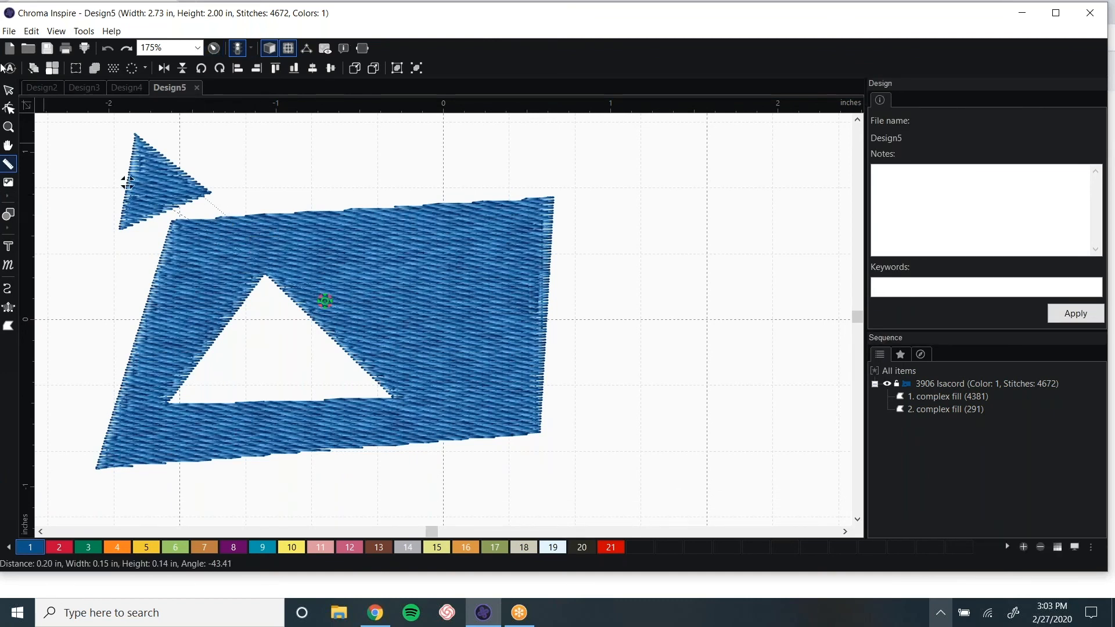
- Move the small triangle over the large fill's top edge and rotate it clockwise until its base is roughly horizontal
{"action": "left_click", "coordinate": [9, 90]}
{"action": "left_click_drag", "start_coordinate": [180, 184], "coordinate": [289, 166]}
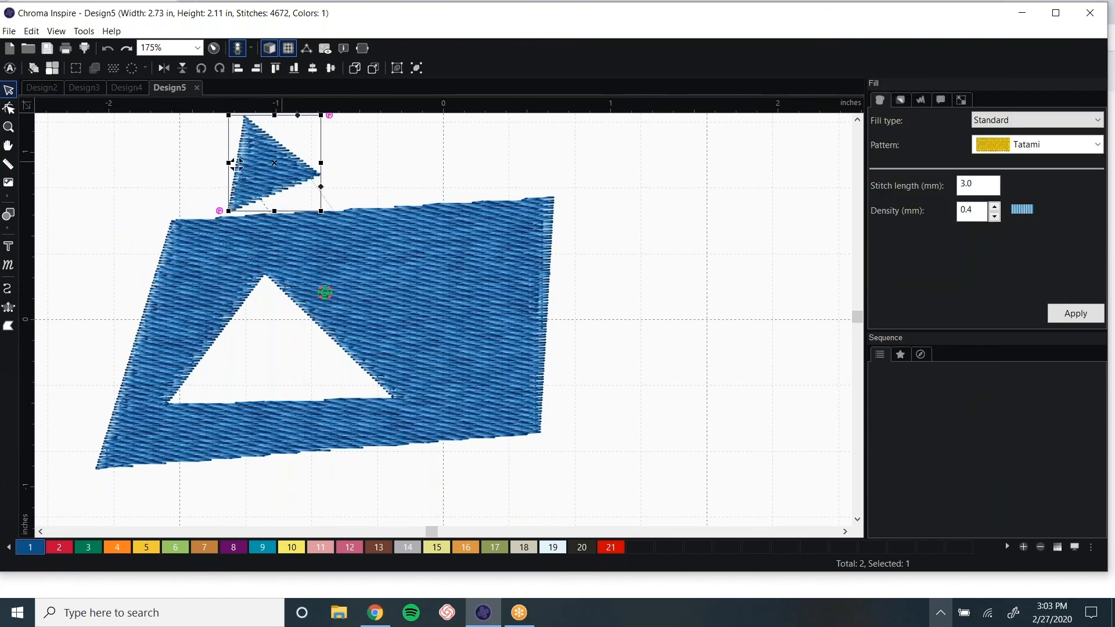
{"action": "left_click_drag", "start_coordinate": [329, 115], "coordinate": [280, 166]}
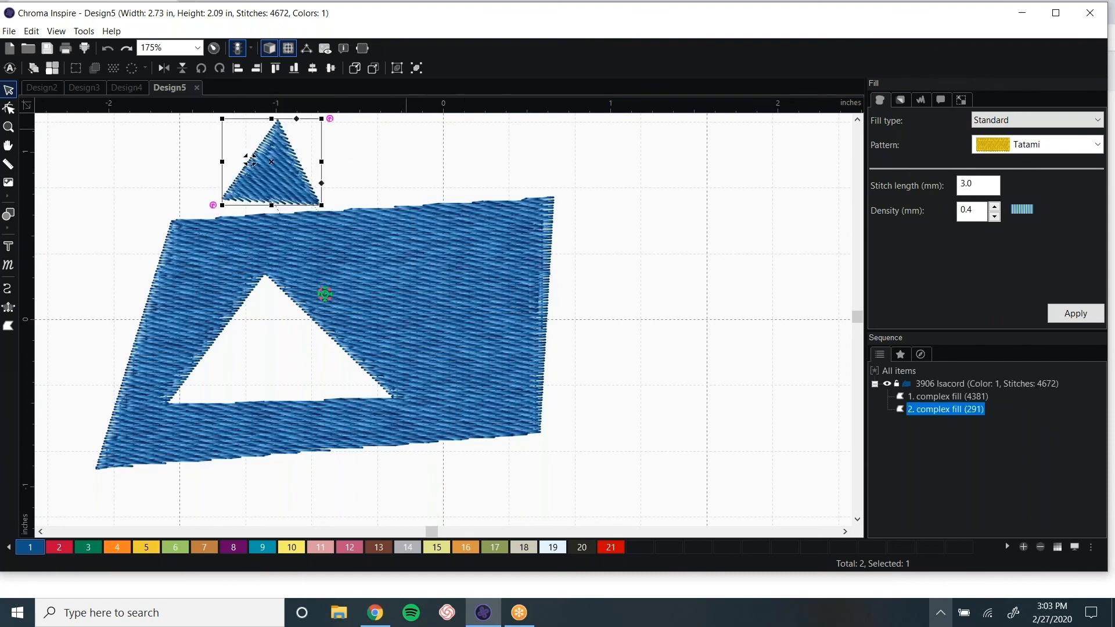
- Turn on the display of commands and set the small triangle's end command to trim
{"action": "left_click", "coordinate": [348, 49]}
{"action": "left_click", "coordinate": [943, 103]}
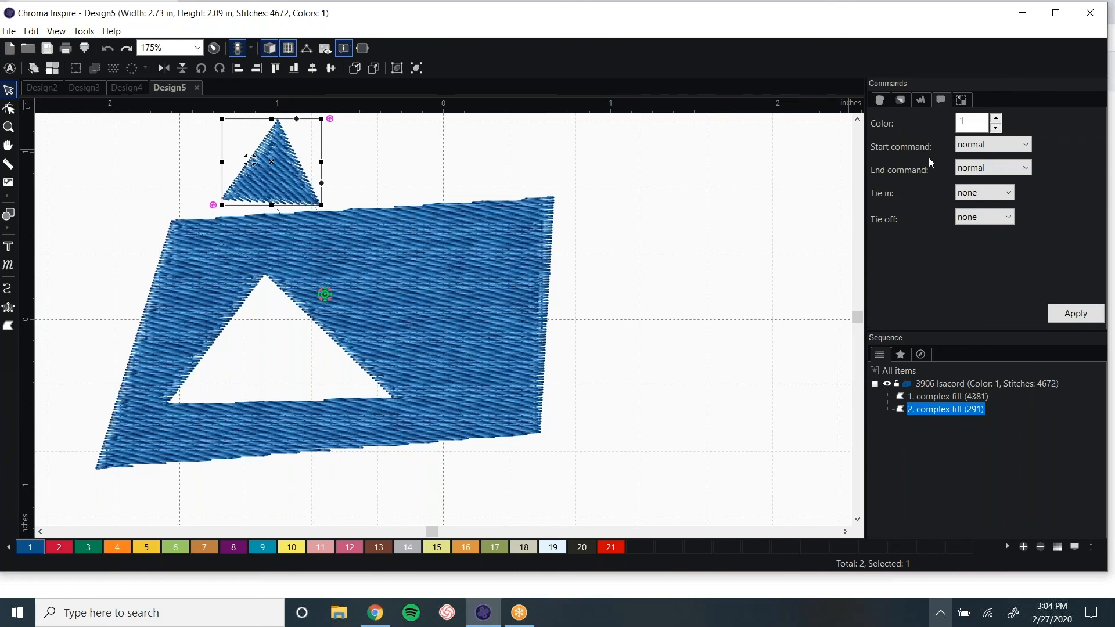
{"action": "left_click", "coordinate": [993, 168]}
{"action": "left_click", "coordinate": [987, 200]}
{"action": "left_click", "coordinate": [1078, 313]}
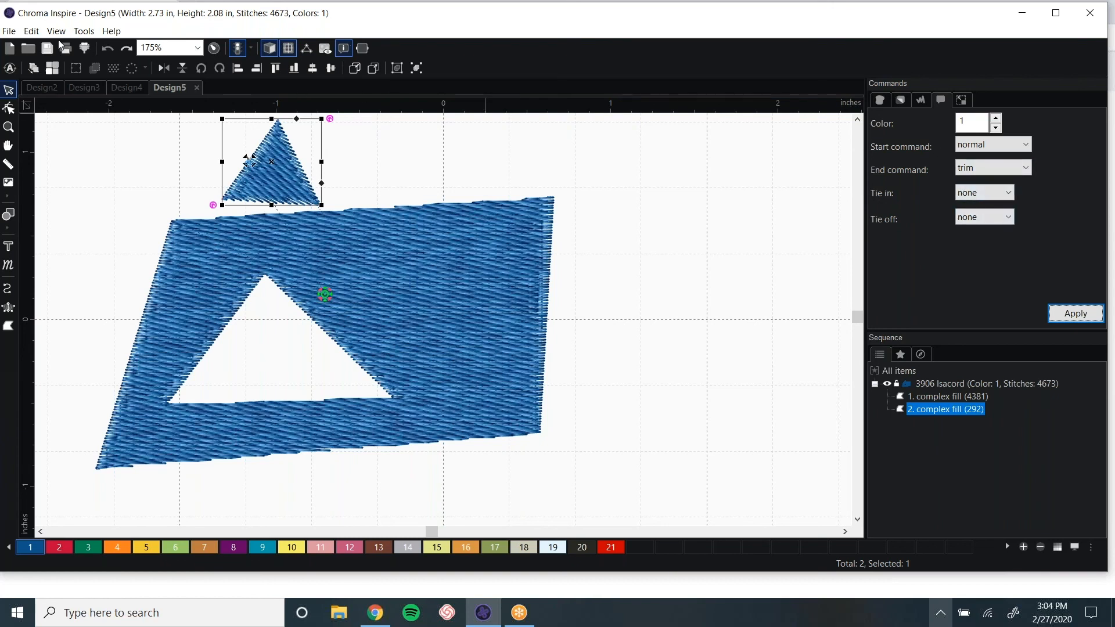
- Examine the machine options for automatic trims on long stitches, and leave the general options without changing them
{"action": "left_click", "coordinate": [83, 31]}
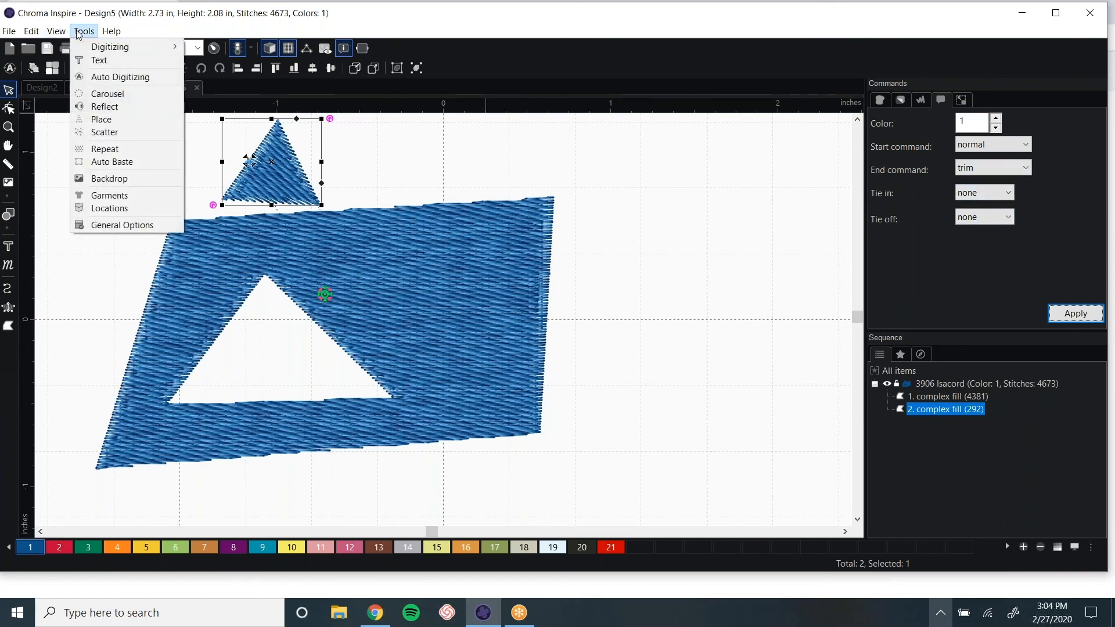
{"action": "left_click", "coordinate": [143, 226]}
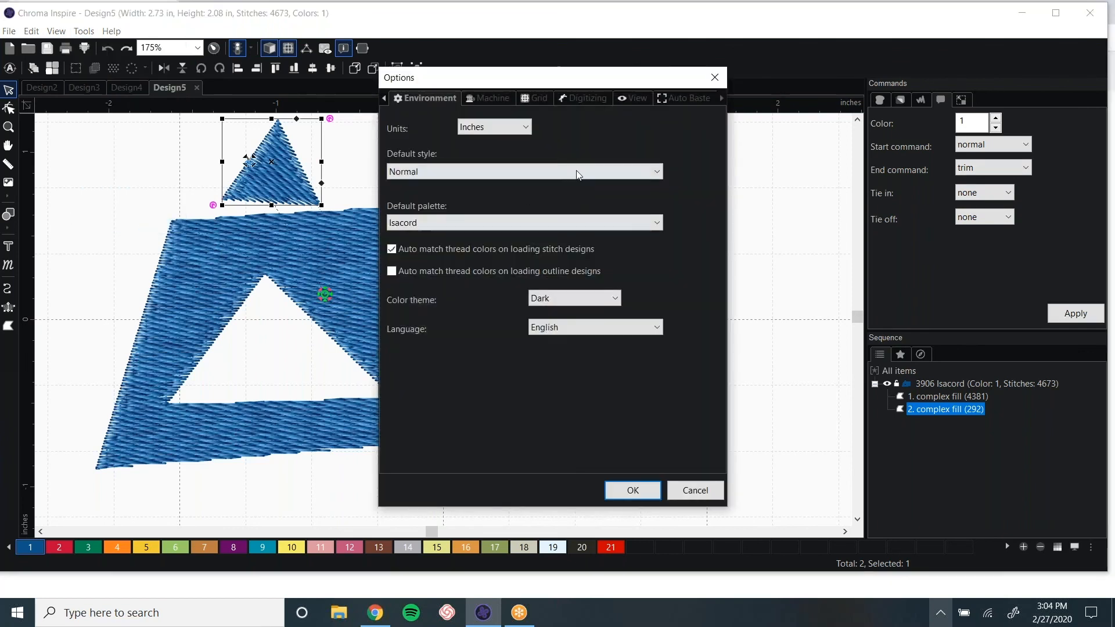
{"action": "left_click", "coordinate": [501, 98]}
{"action": "left_click_drag", "start_coordinate": [561, 81], "coordinate": [403, 67]}
{"action": "left_click", "coordinate": [233, 113]}
{"action": "left_click", "coordinate": [233, 114]}
{"action": "left_click_drag", "start_coordinate": [514, 113], "coordinate": [447, 115]}
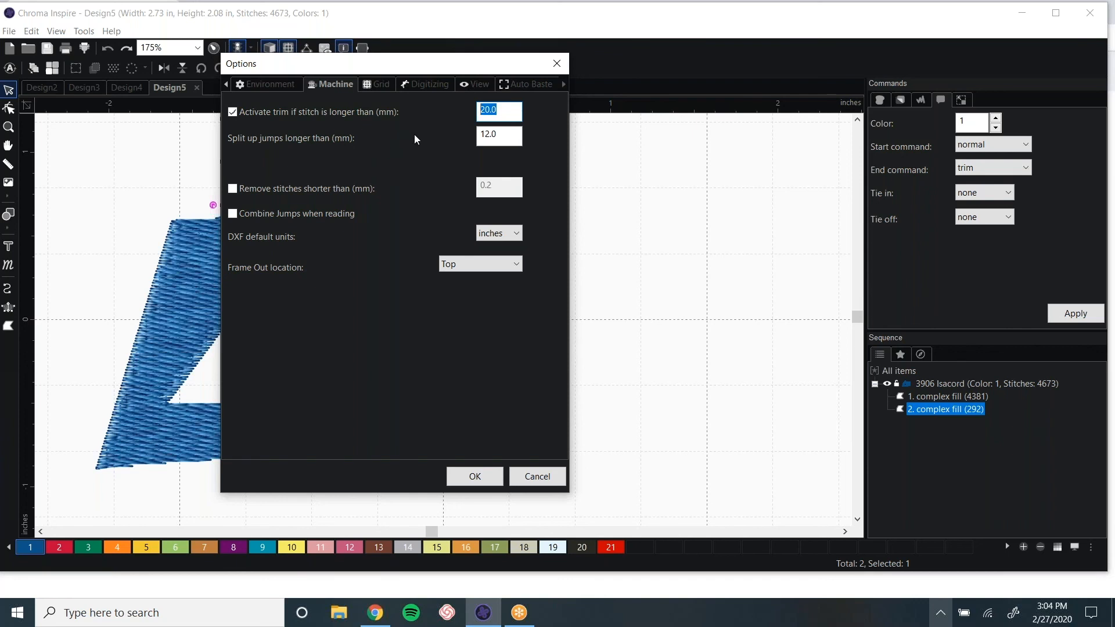
{"action": "mouse_move", "coordinate": [505, 72]}
{"action": "left_mouse_down"}
{"action": "mouse_move", "coordinate": [531, 75]}
{"action": "mouse_move", "coordinate": [507, 76]}
{"action": "left_mouse_up"}
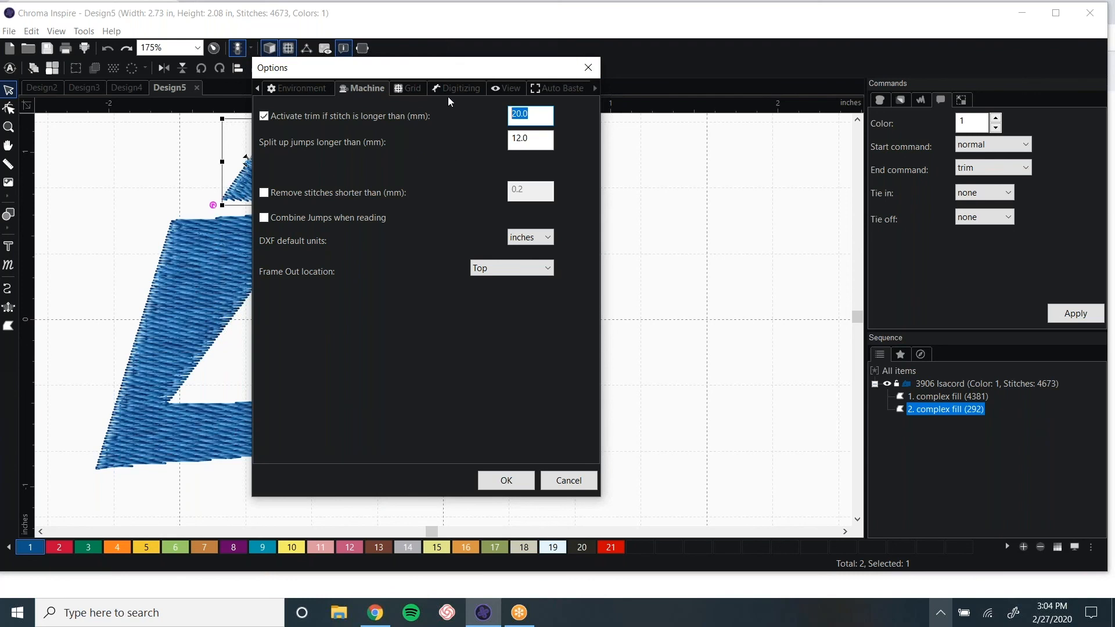
{"action": "mouse_move", "coordinate": [460, 70]}
{"action": "left_mouse_down"}
{"action": "mouse_move", "coordinate": [448, 65]}
{"action": "mouse_move", "coordinate": [458, 71]}
{"action": "left_mouse_up"}
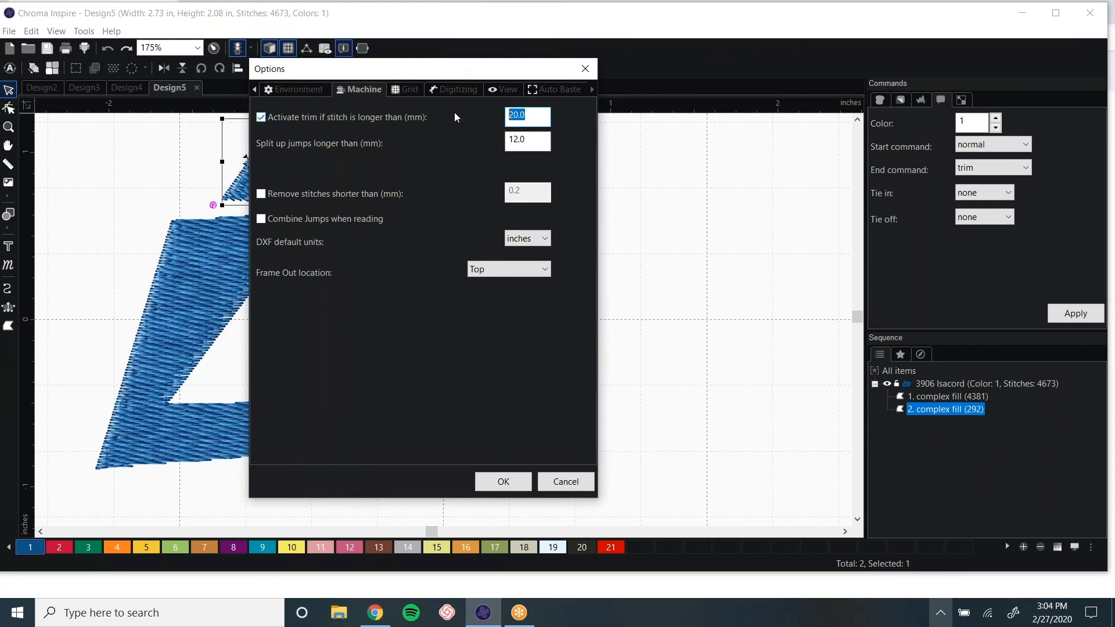
{"action": "left_click", "coordinate": [585, 70]}
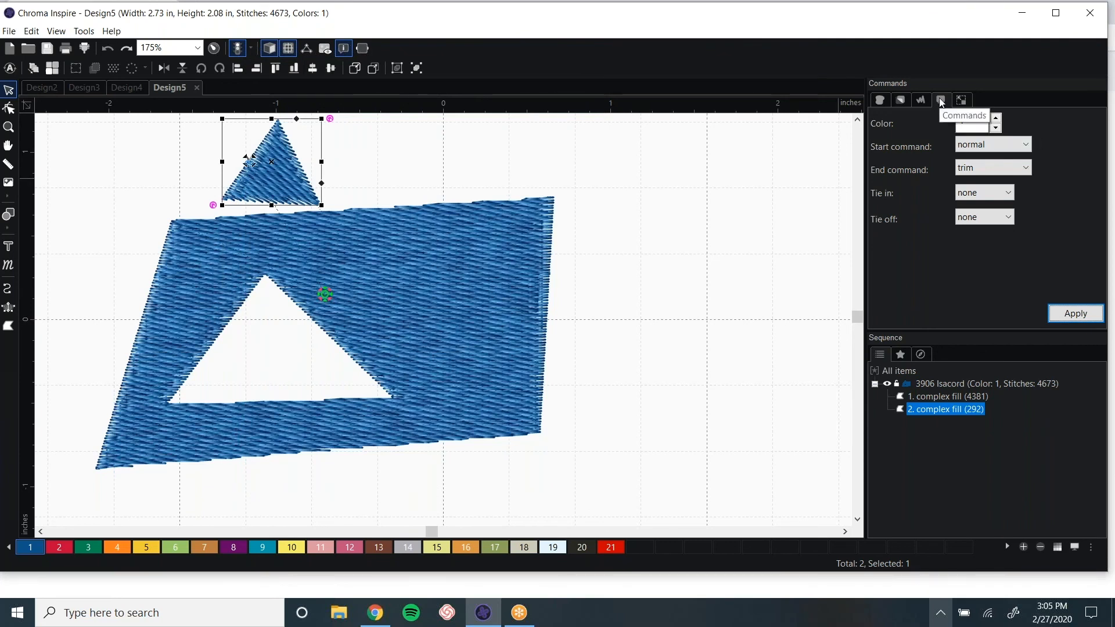
- Review the start and end command choices for the small triangle, keeping trim as its end command
{"action": "left_click", "coordinate": [985, 145]}
{"action": "left_click", "coordinate": [1050, 161]}
{"action": "left_click", "coordinate": [999, 168]}
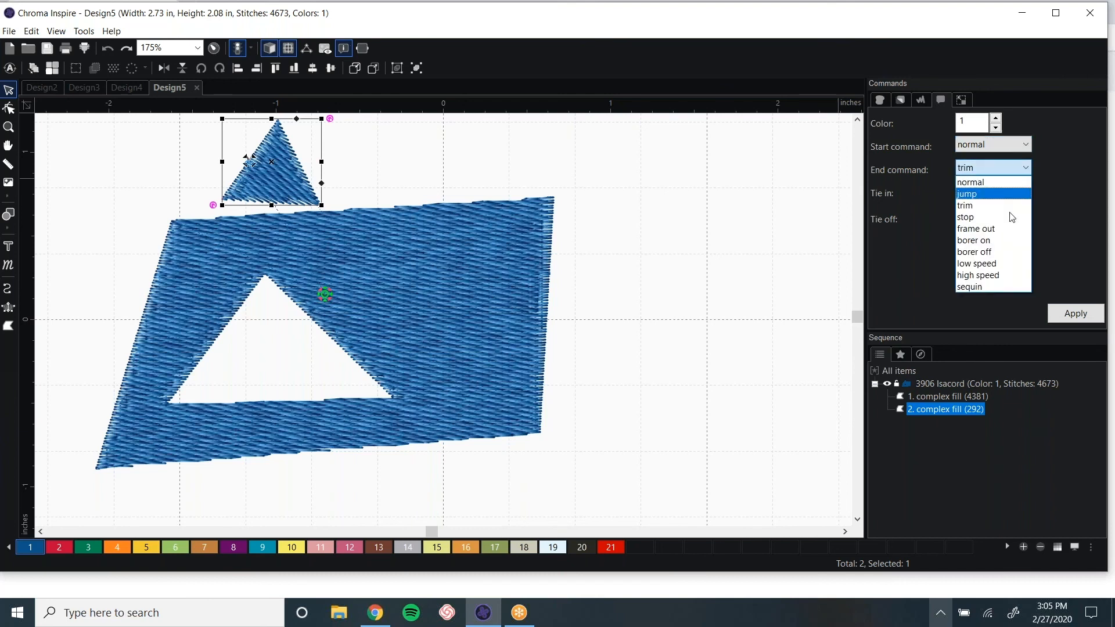
{"action": "left_click", "coordinate": [1006, 208]}
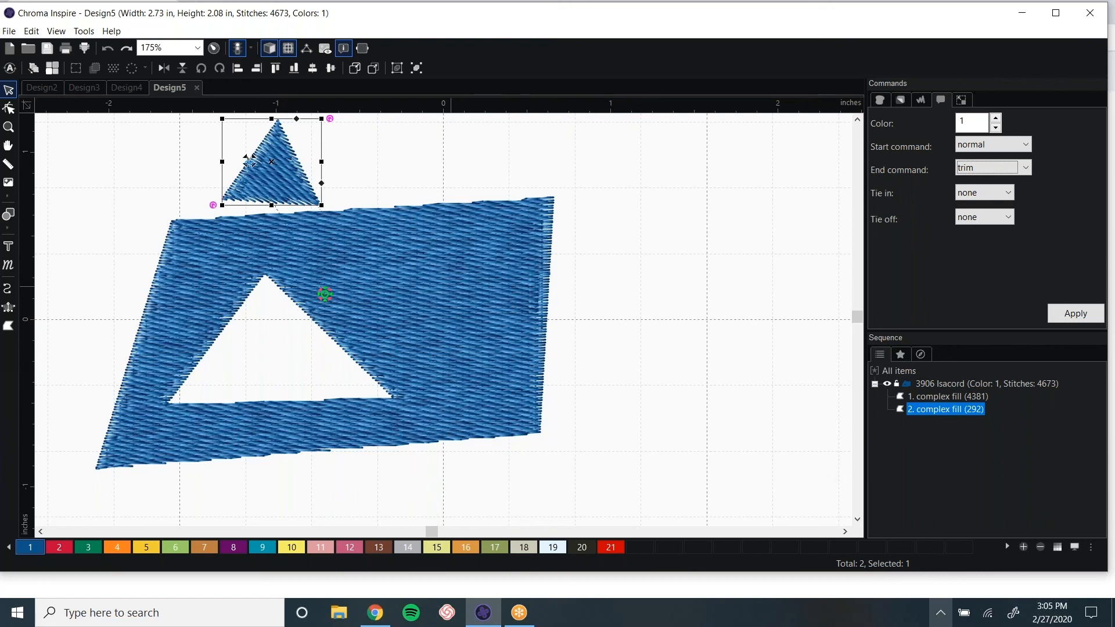
- Examine the large fill's Tatami stitches and underlay up close around its right edge and the triangular hole
{"action": "scroll", "coordinate": [451, 287], "scroll_direction": "up", "scroll_amount": 7}
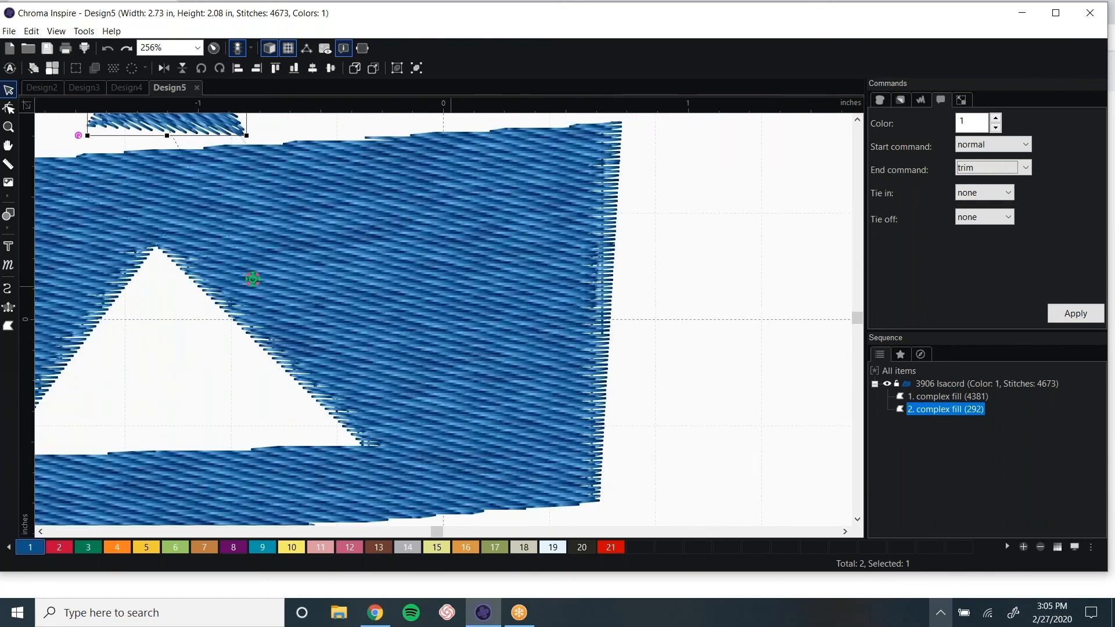
{"action": "scroll", "coordinate": [442, 319], "scroll_direction": "up", "scroll_amount": 2}
{"action": "scroll", "coordinate": [451, 287], "scroll_direction": "down", "scroll_amount": 3}
{"action": "scroll", "coordinate": [450, 286], "scroll_direction": "up", "scroll_amount": 3}
{"action": "scroll", "coordinate": [443, 319], "scroll_direction": "up", "scroll_amount": 7}
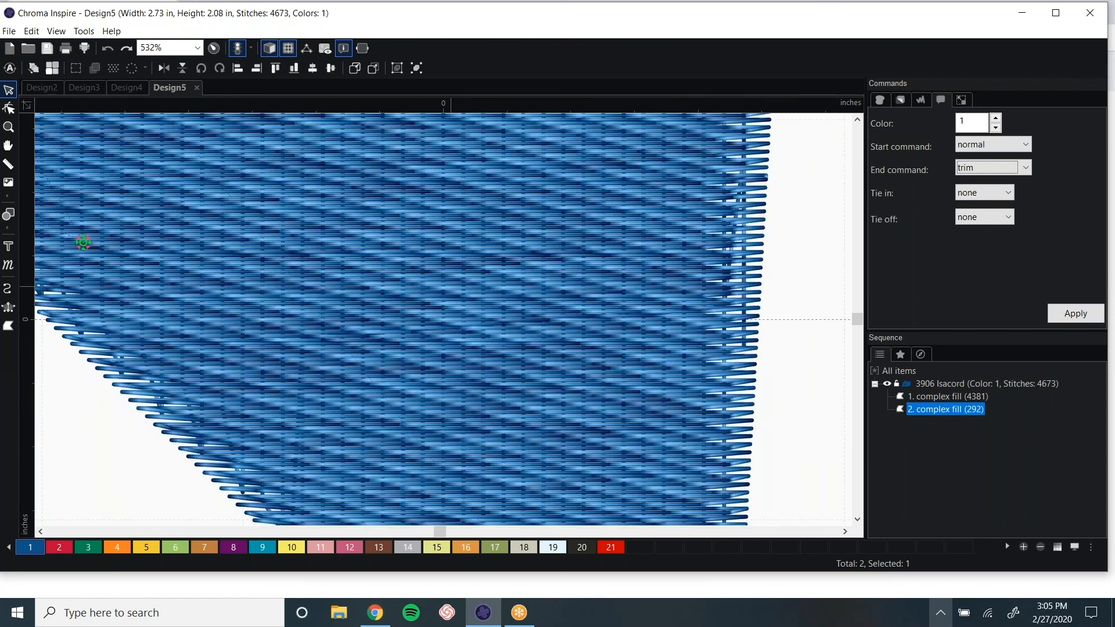
{"action": "scroll", "coordinate": [443, 319], "scroll_direction": "down", "scroll_amount": 3}
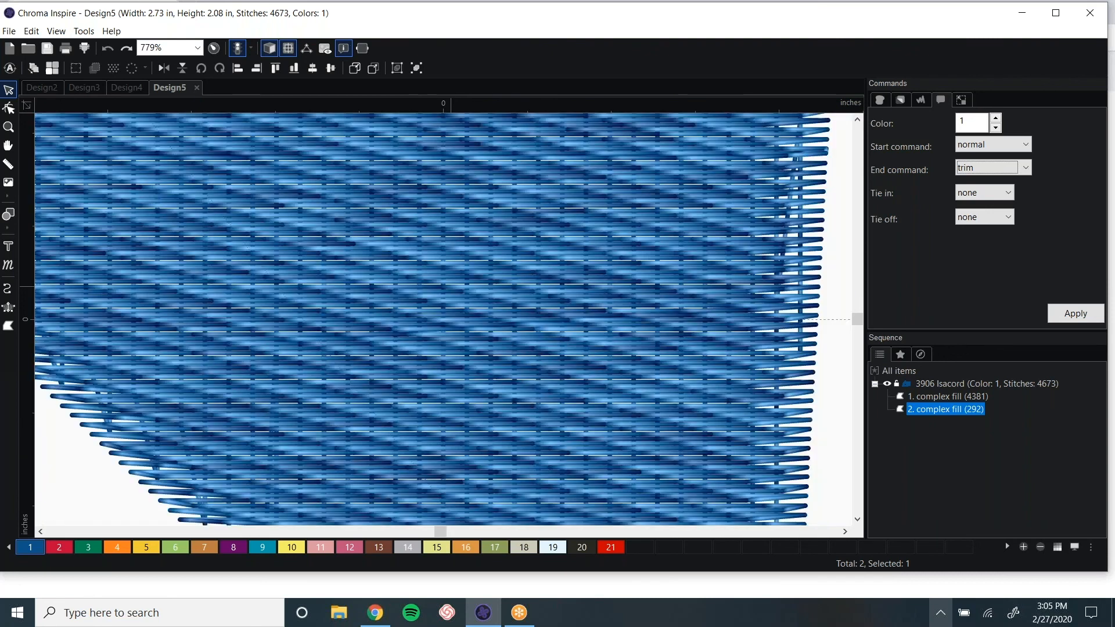
{"action": "scroll", "coordinate": [52, 122], "scroll_direction": "down", "scroll_amount": 10}
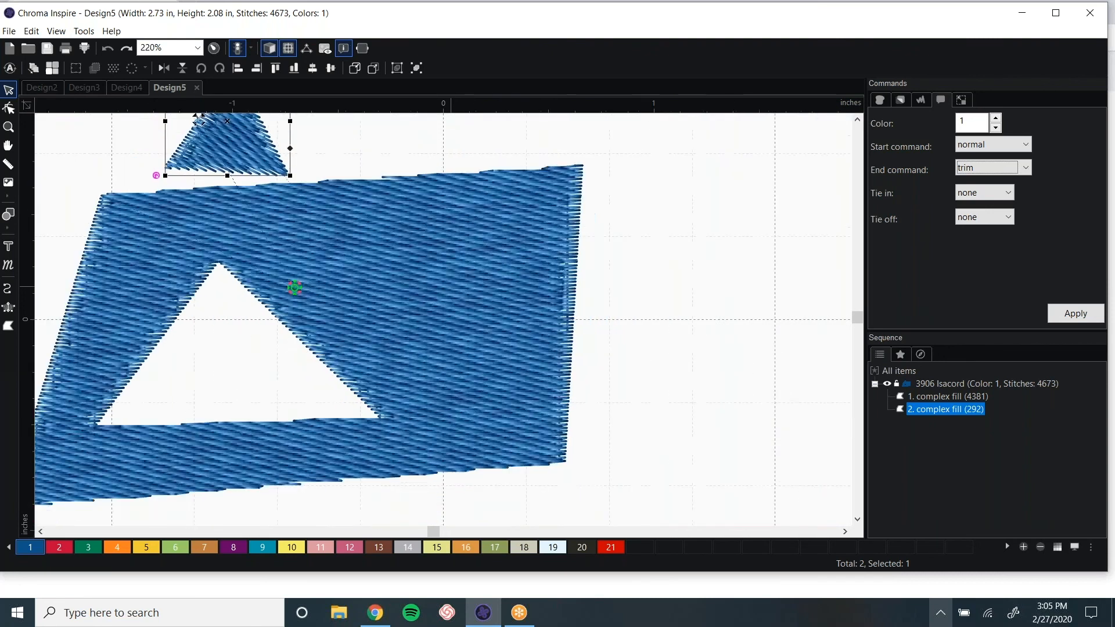
{"action": "scroll", "coordinate": [443, 319], "scroll_direction": "down", "scroll_amount": 3}
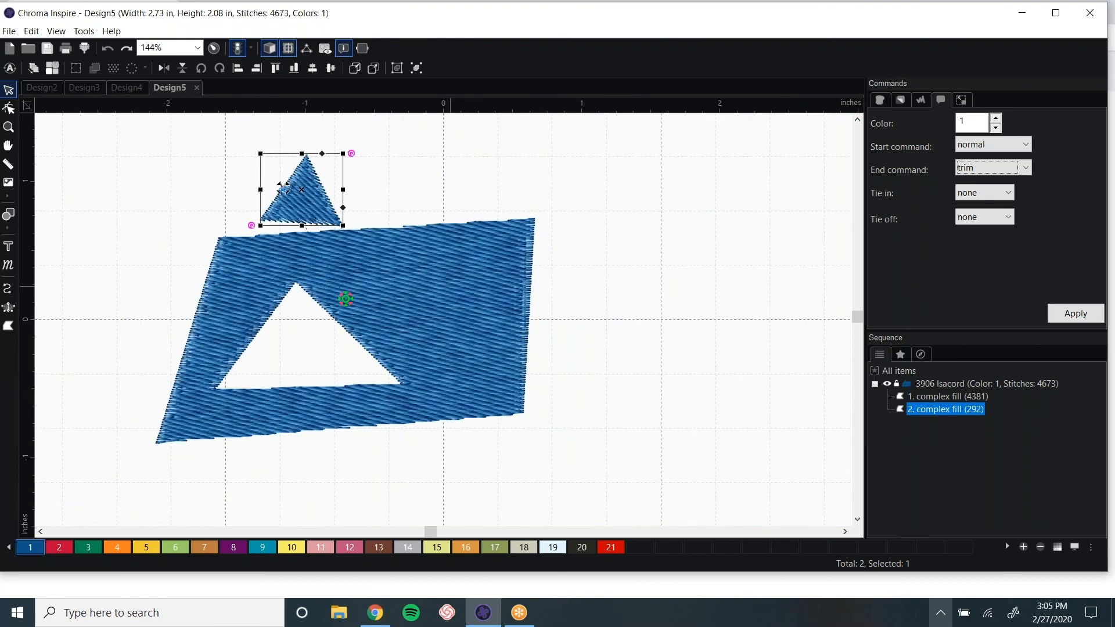
{"action": "scroll", "coordinate": [471, 325], "scroll_direction": "up", "scroll_amount": 6}
{"action": "scroll", "coordinate": [443, 319], "scroll_direction": "up", "scroll_amount": 5}
{"action": "scroll", "coordinate": [443, 319], "scroll_direction": "down", "scroll_amount": 5}
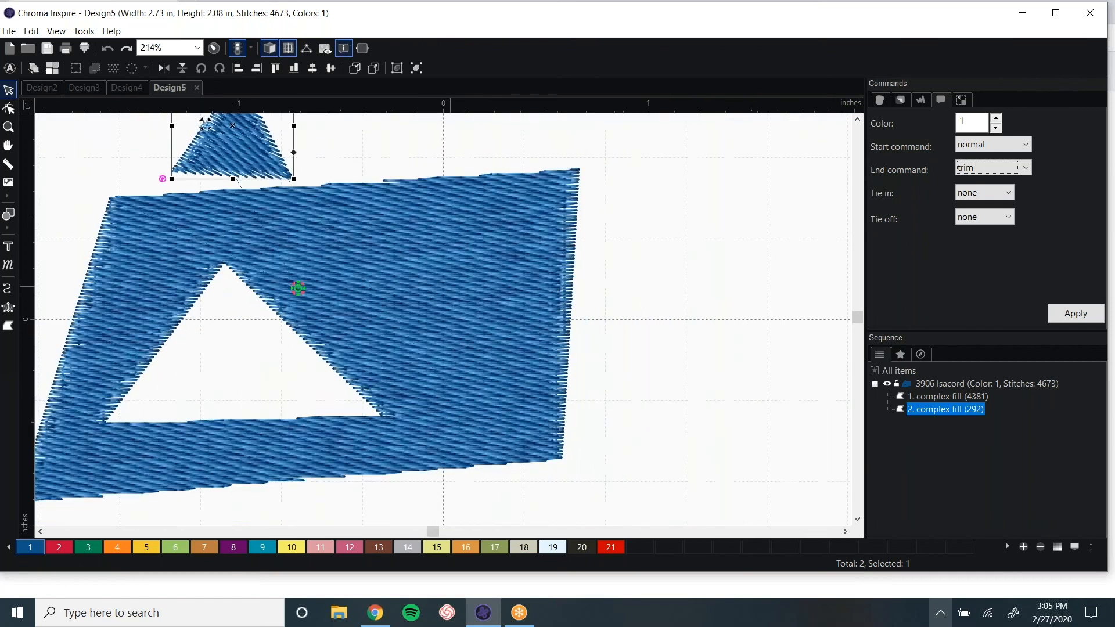
{"action": "scroll", "coordinate": [443, 319], "scroll_direction": "down", "scroll_amount": 4}
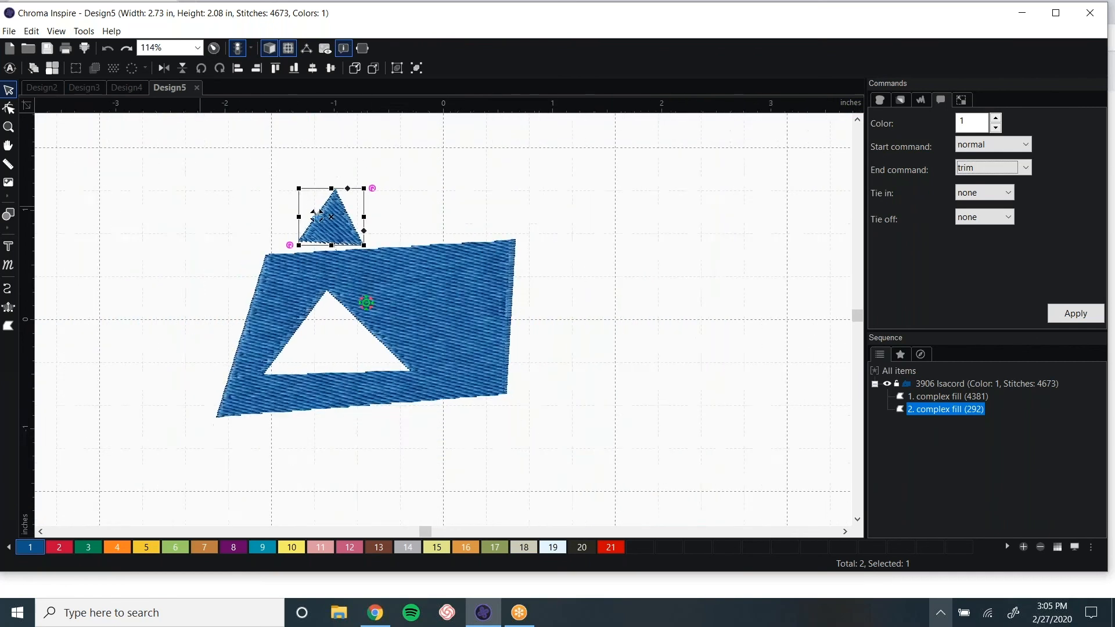
{"action": "scroll", "coordinate": [444, 319], "scroll_direction": "down", "scroll_amount": 2}
- Inspect a tiny area of the large fill at thread level to see the underlay beneath the top stitches
{"action": "left_click", "coordinate": [8, 126]}
{"action": "left_click_drag", "start_coordinate": [222, 165], "coordinate": [558, 455]}
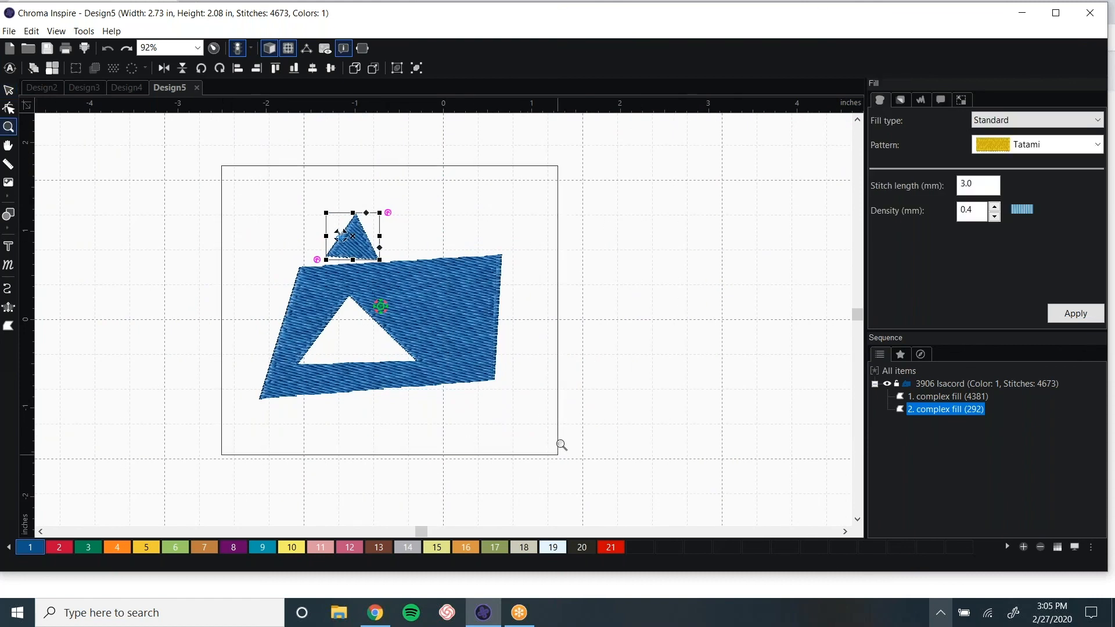
{"action": "left_click_drag", "start_coordinate": [262, 196], "coordinate": [430, 401]}
{"action": "left_click_drag", "start_coordinate": [361, 210], "coordinate": [541, 366]}
{"action": "left_click_drag", "start_coordinate": [458, 206], "coordinate": [561, 316]}
{"action": "left_click_drag", "start_coordinate": [381, 209], "coordinate": [562, 422]}
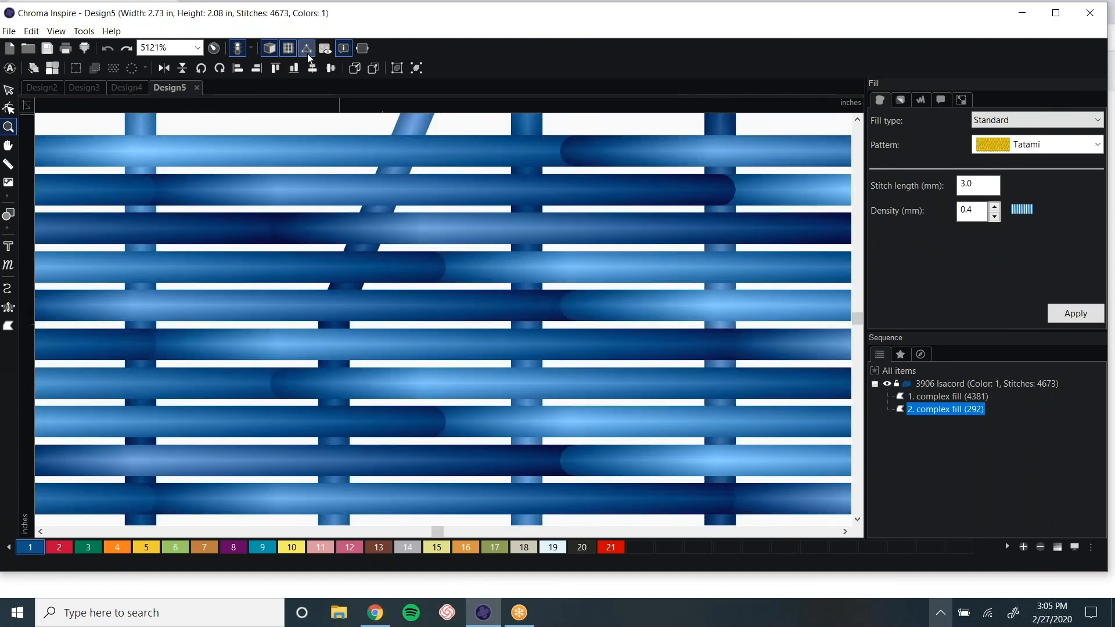
- Turn on the stitch point display and examine the needle points and underlay of the large fill
{"action": "left_click", "coordinate": [308, 51]}
{"action": "scroll", "coordinate": [325, 338], "scroll_direction": "down", "scroll_amount": 1}
{"action": "left_click", "coordinate": [8, 92]}
{"action": "mouse_move", "coordinate": [349, 22]}
{"action": "left_mouse_down"}
{"action": "mouse_move", "coordinate": [387, 30]}
{"action": "mouse_move", "coordinate": [368, 23]}
{"action": "left_mouse_up"}
{"action": "scroll", "coordinate": [383, 301], "scroll_direction": "down", "scroll_amount": 3}
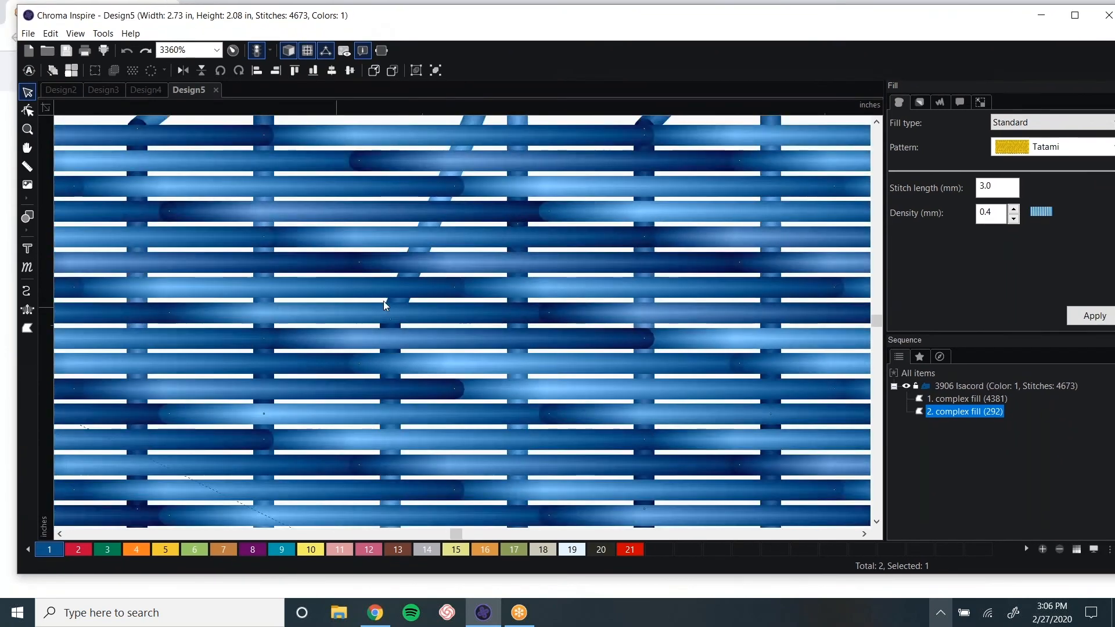
{"action": "scroll", "coordinate": [384, 303], "scroll_direction": "down", "scroll_amount": 2}
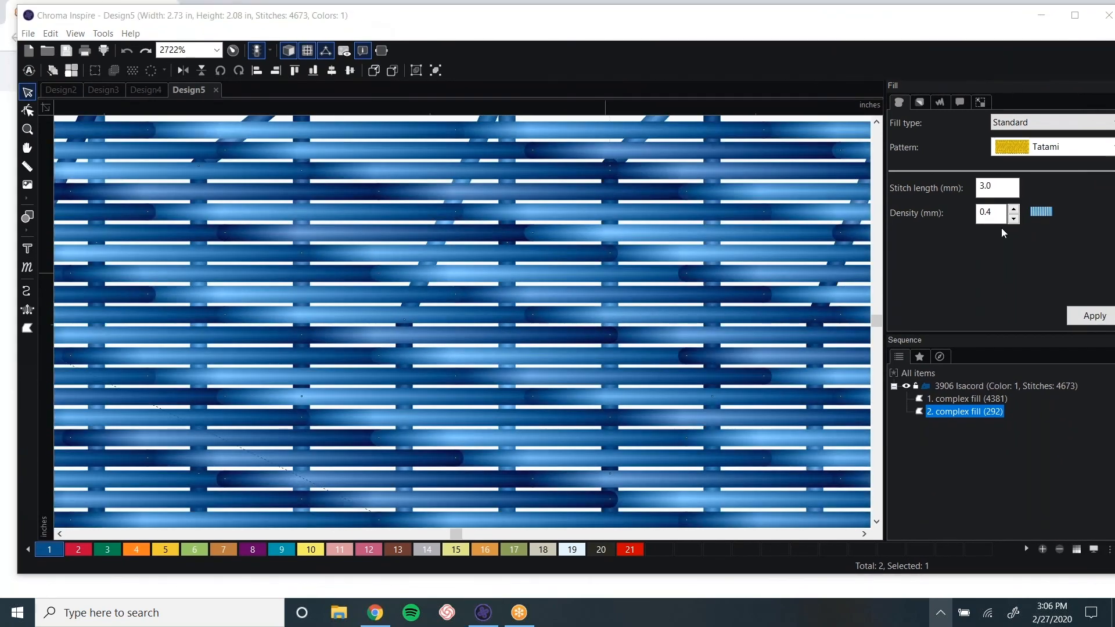
{"action": "scroll", "coordinate": [296, 260], "scroll_direction": "down", "scroll_amount": 2}
{"action": "scroll", "coordinate": [296, 260], "scroll_direction": "down", "scroll_amount": 6}
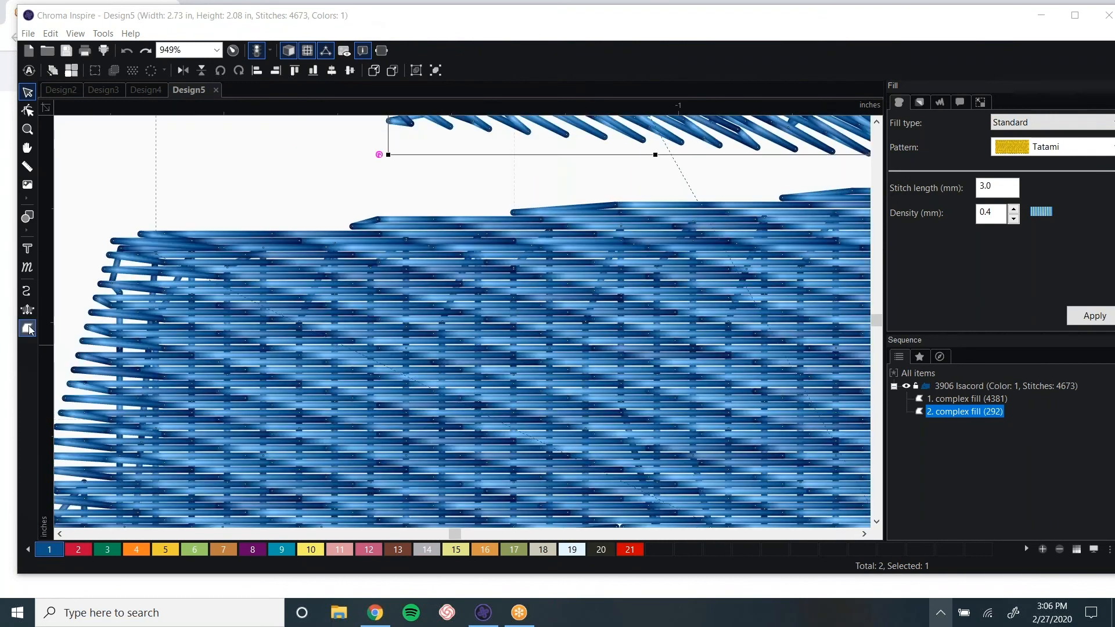
- Draw a small, narrow complex fill in the empty area beside the large fill's upper-left corner
{"action": "left_click", "coordinate": [28, 328]}
{"action": "scroll", "coordinate": [748, 509], "scroll_direction": "down", "scroll_amount": 4}
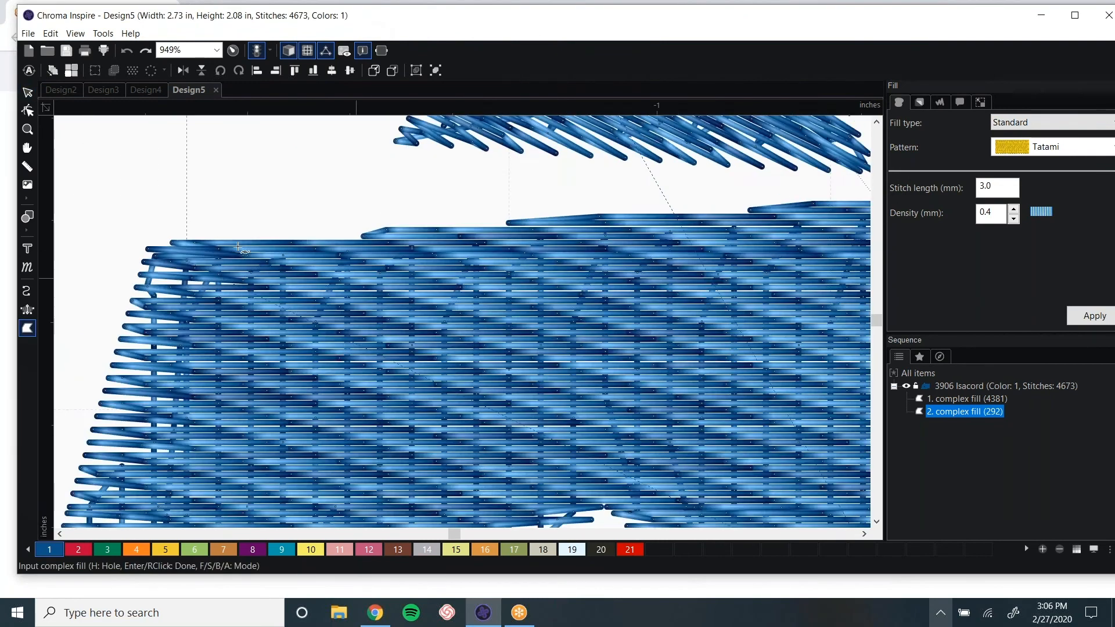
{"action": "left_click", "coordinate": [115, 289]}
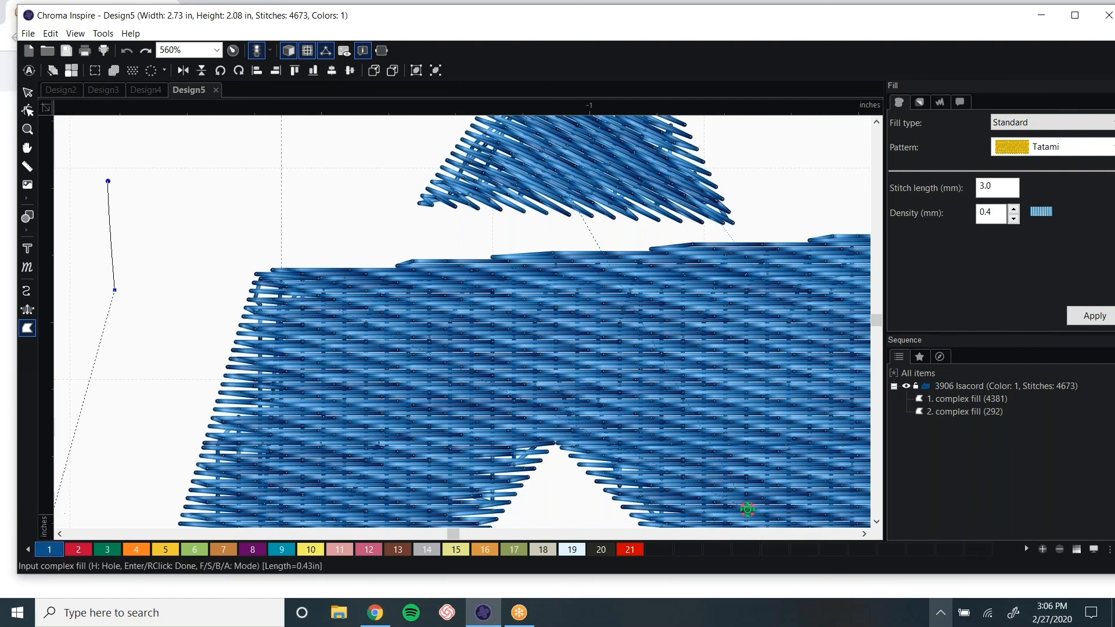
{"action": "key", "text": "Return"}
{"action": "left_click", "coordinate": [657, 4]}
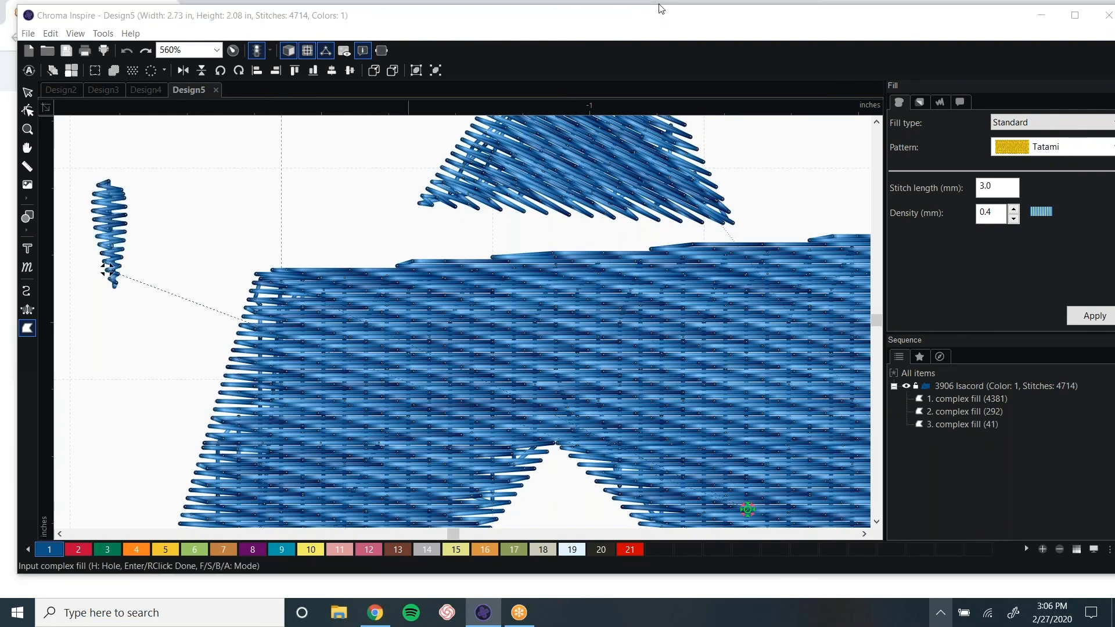
{"action": "left_click", "coordinate": [657, 39]}
{"action": "mouse_move", "coordinate": [45, 515]}
{"action": "left_mouse_down"}
{"action": "mouse_move", "coordinate": [10, 541]}
{"action": "mouse_move", "coordinate": [8, 558]}
{"action": "left_mouse_up"}
{"action": "mouse_move", "coordinate": [96, 583]}
{"action": "left_mouse_down"}
{"action": "mouse_move", "coordinate": [70, 504]}
{"action": "mouse_move", "coordinate": [45, 515]}
{"action": "left_mouse_up"}
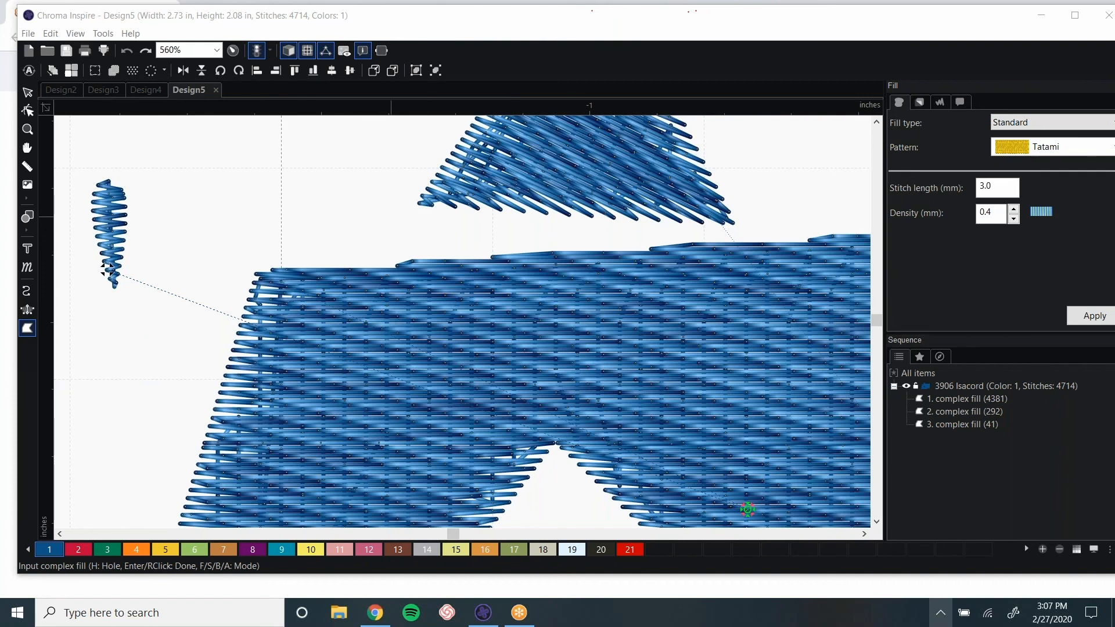
- Select all three complex fills and delete them, clearing the design
{"action": "scroll", "coordinate": [237, 192], "scroll_direction": "down", "scroll_amount": 4}
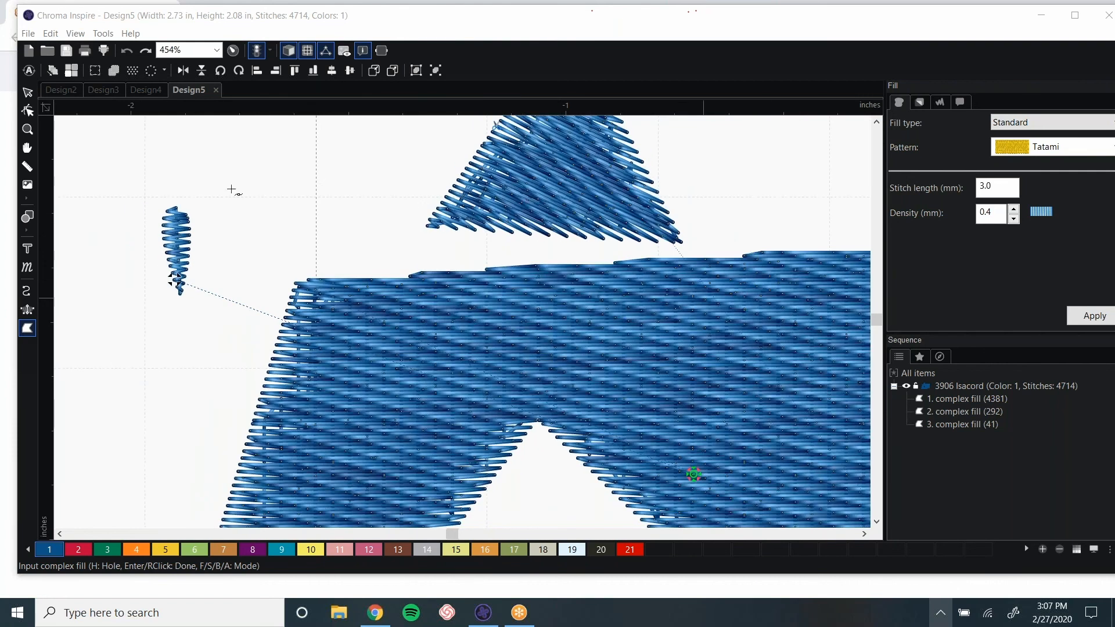
{"action": "scroll", "coordinate": [200, 183], "scroll_direction": "down", "scroll_amount": 5}
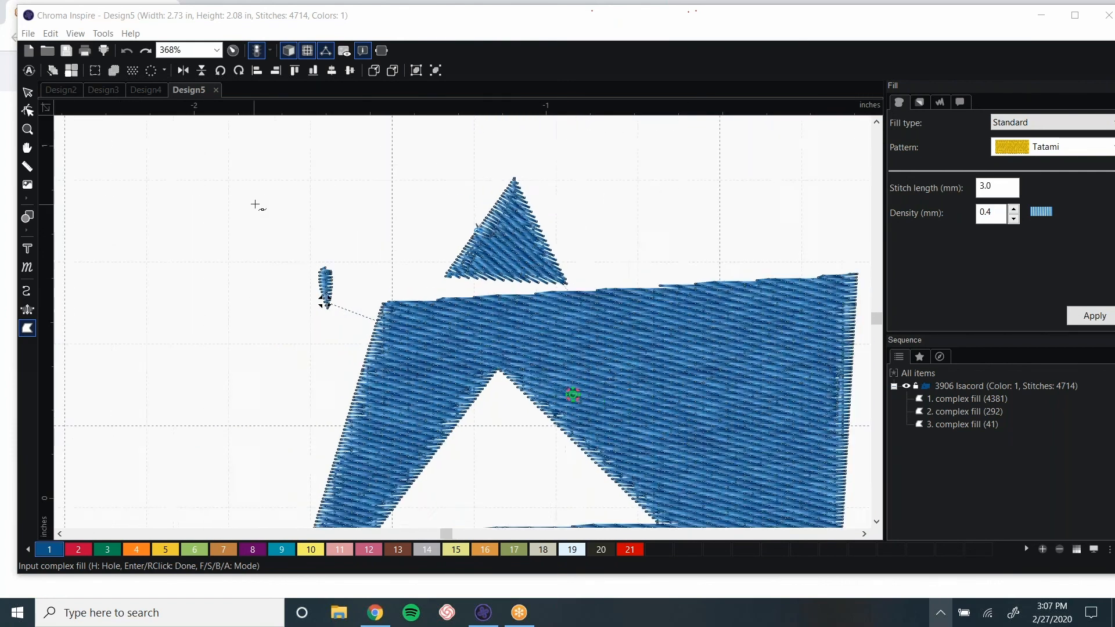
{"action": "left_click", "coordinate": [26, 95]}
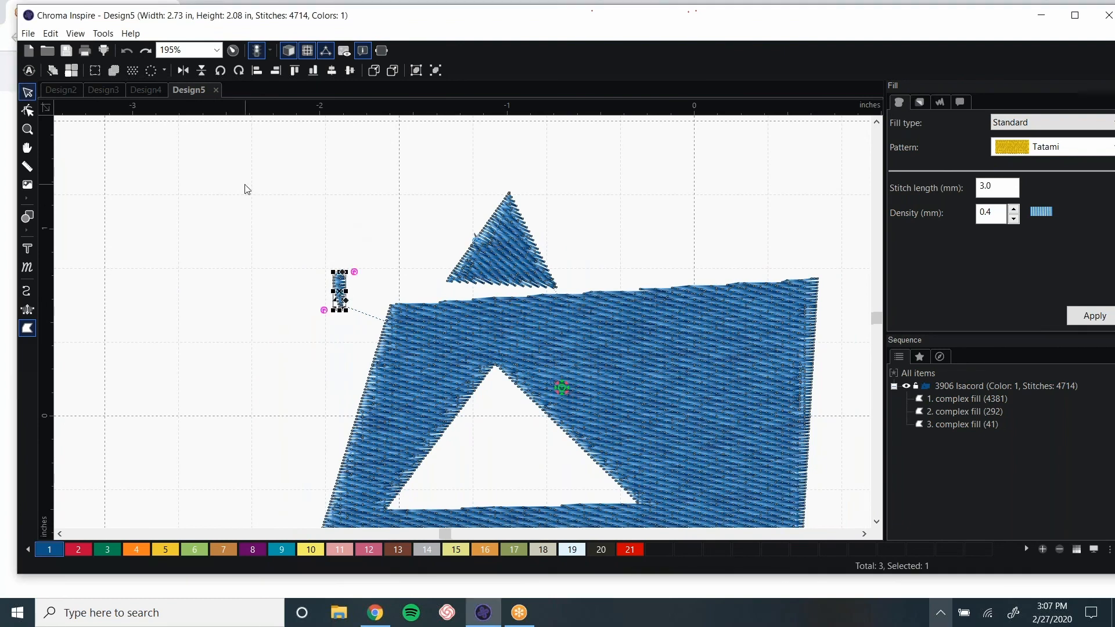
{"action": "scroll", "coordinate": [245, 187], "scroll_direction": "down", "scroll_amount": 1}
{"action": "left_click_drag", "start_coordinate": [237, 175], "coordinate": [788, 530]}
{"action": "key", "text": "Delete"}
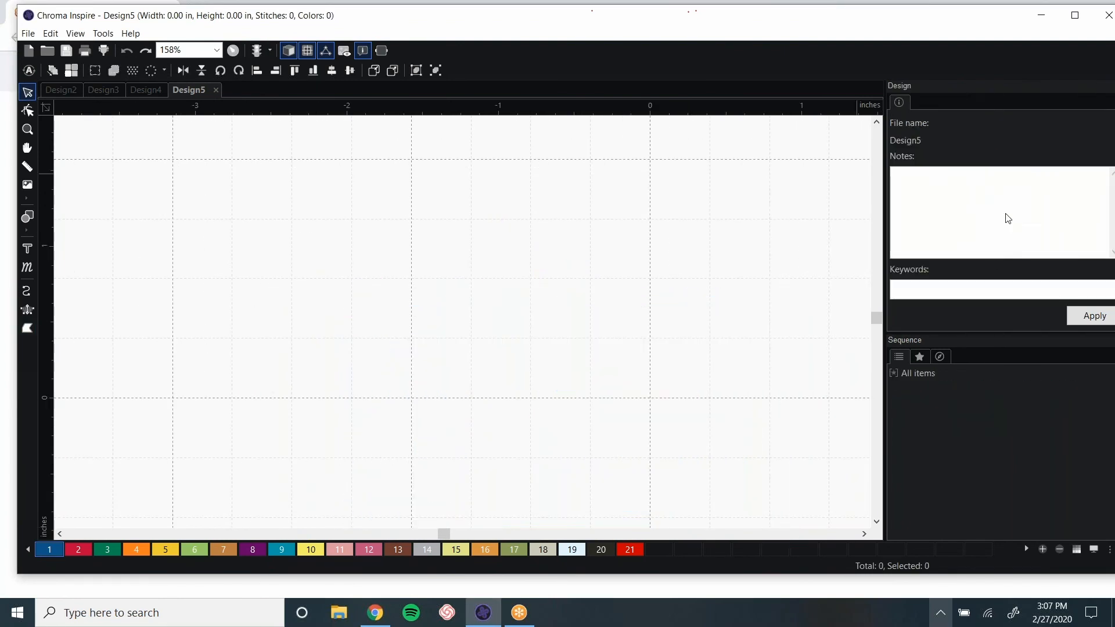
{"action": "left_click", "coordinate": [1007, 174]}
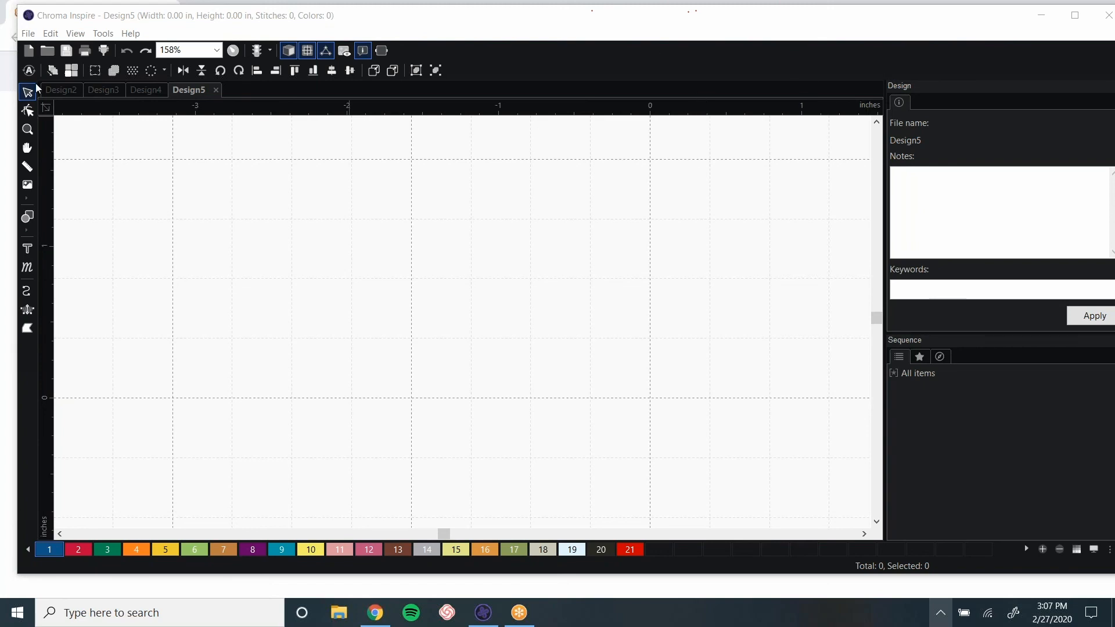
- Set the default thread palette to Madeira Rayon in the general options
{"action": "left_click", "coordinate": [28, 33]}
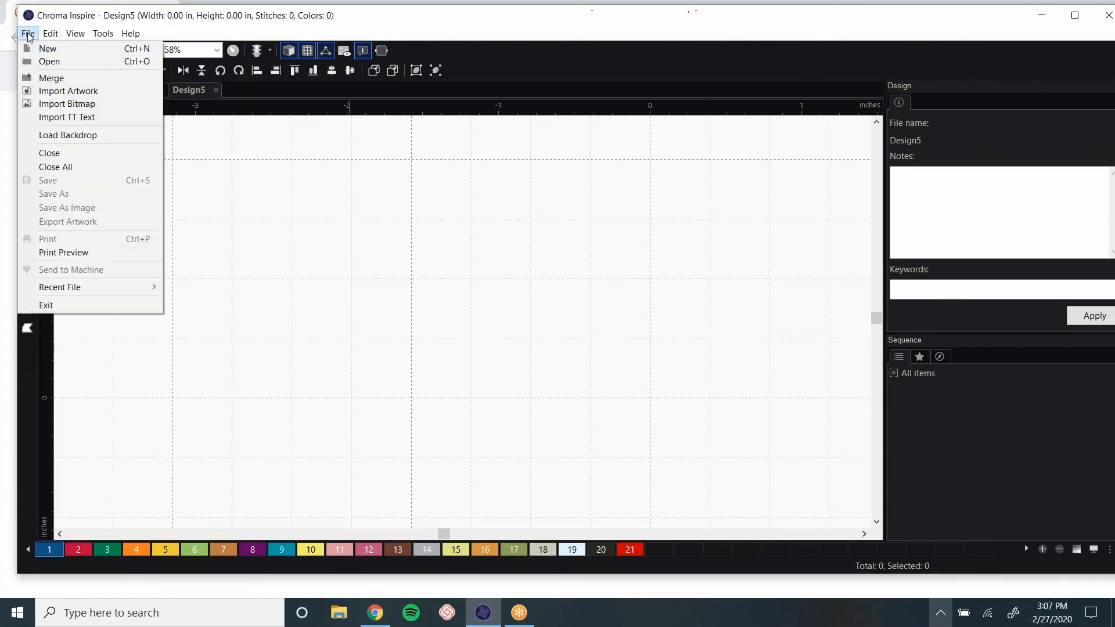
{"action": "mouse_move", "coordinate": [57, 36]}
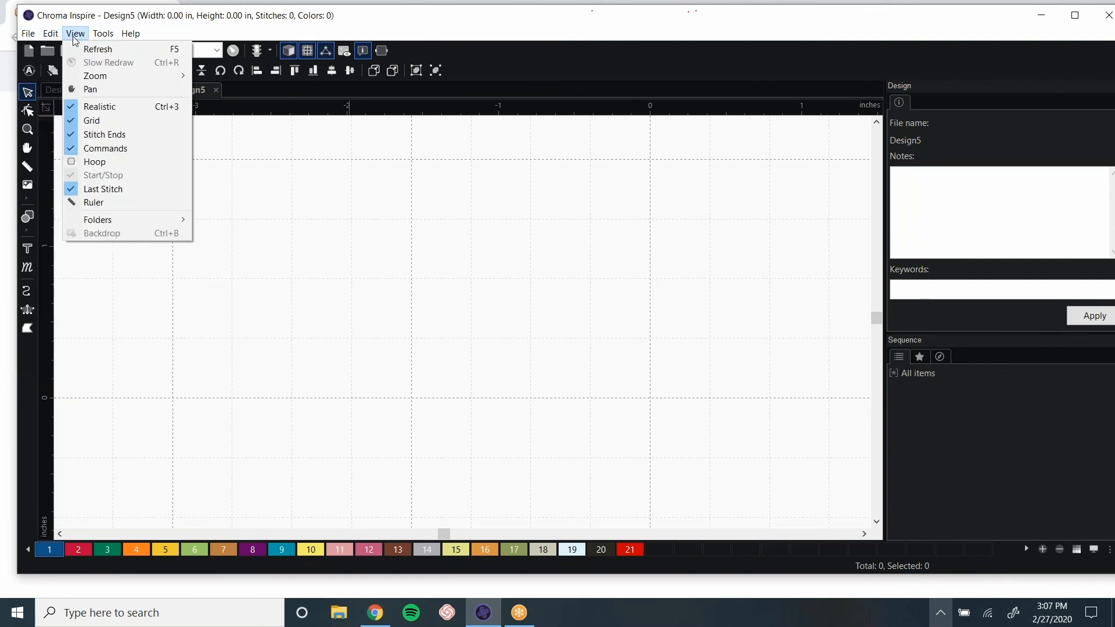
{"action": "mouse_move", "coordinate": [102, 34]}
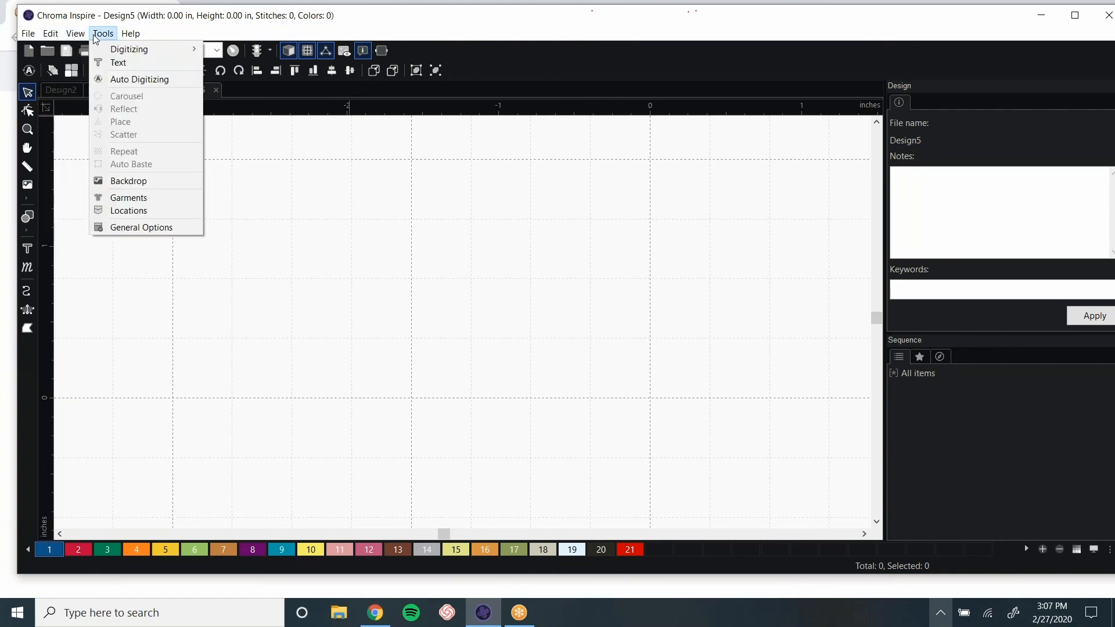
{"action": "left_click", "coordinate": [161, 231]}
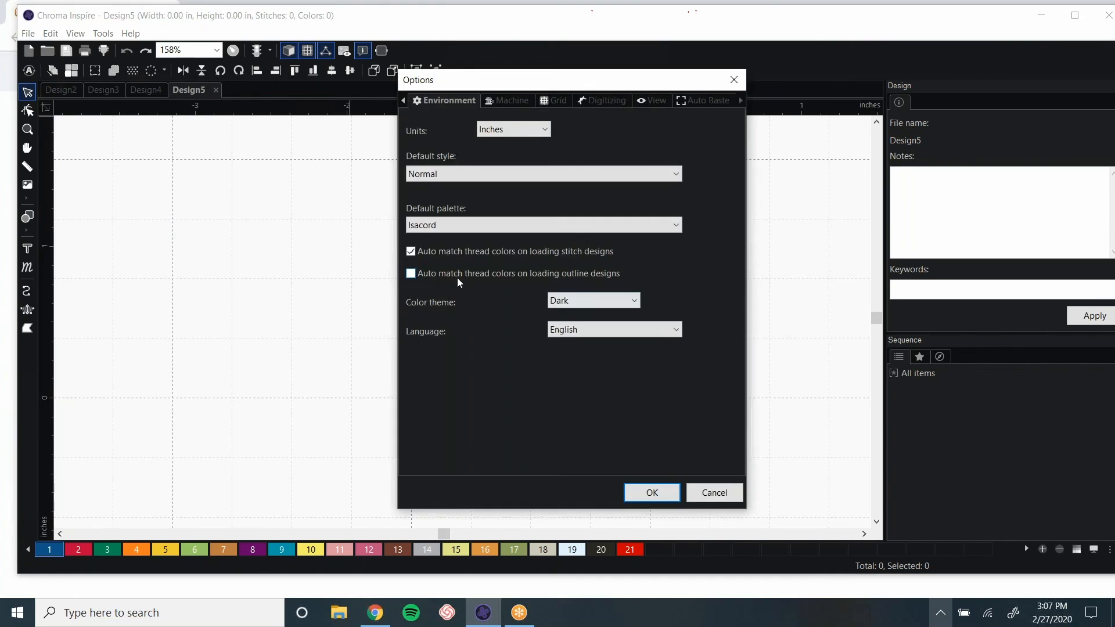
{"action": "left_click_drag", "start_coordinate": [530, 85], "coordinate": [448, 84]}
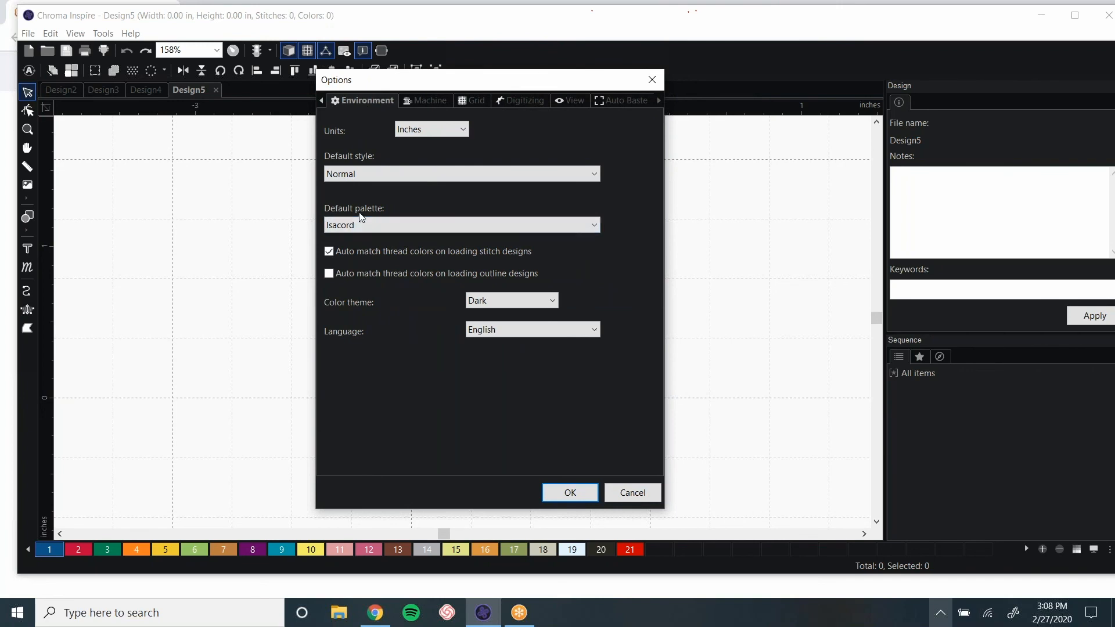
{"action": "left_click", "coordinate": [378, 225]}
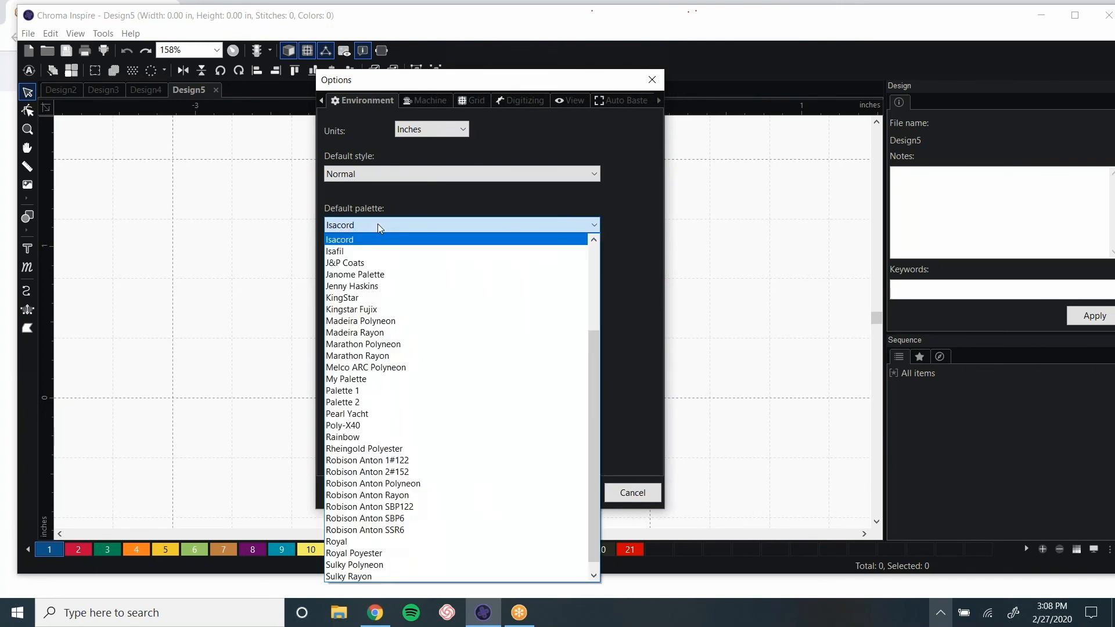
{"action": "left_click", "coordinate": [413, 333]}
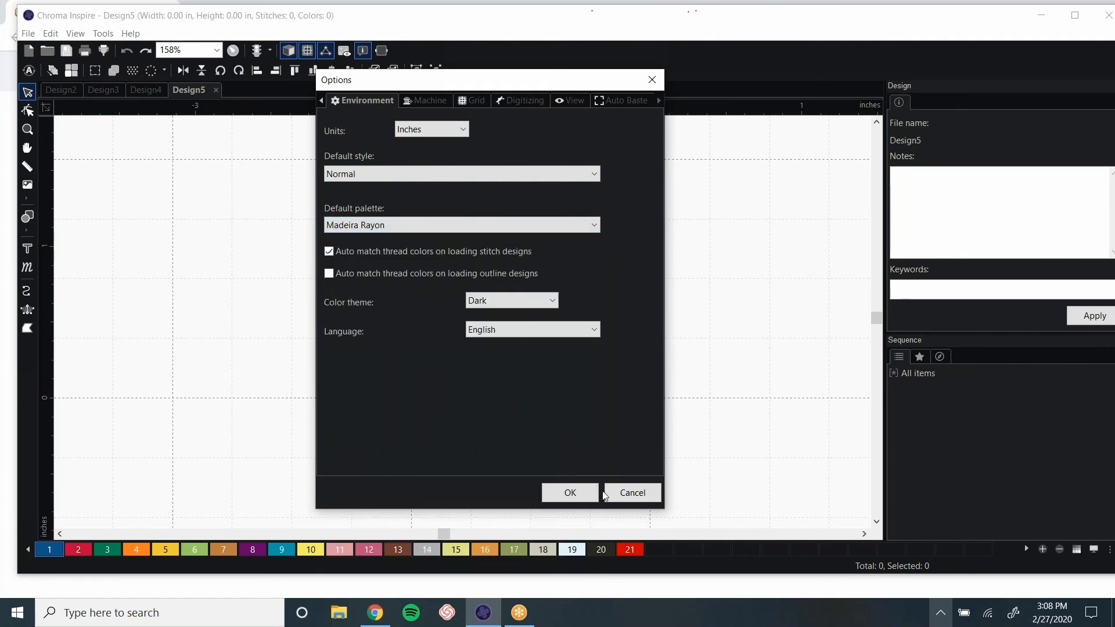
{"action": "left_click", "coordinate": [570, 492]}
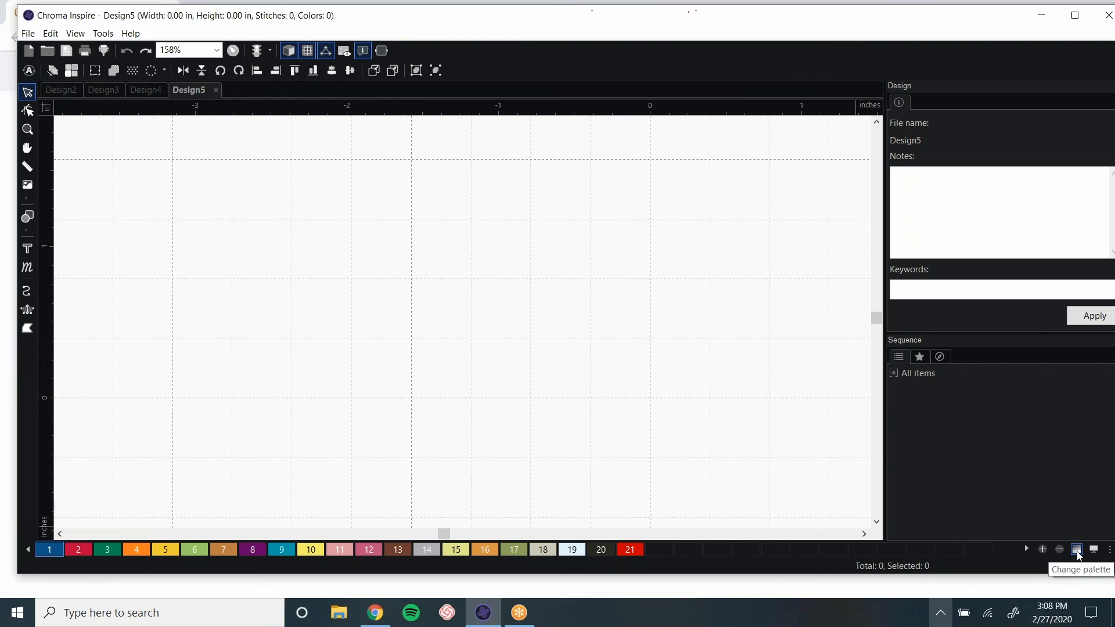
{"action": "left_click", "coordinate": [1077, 549]}
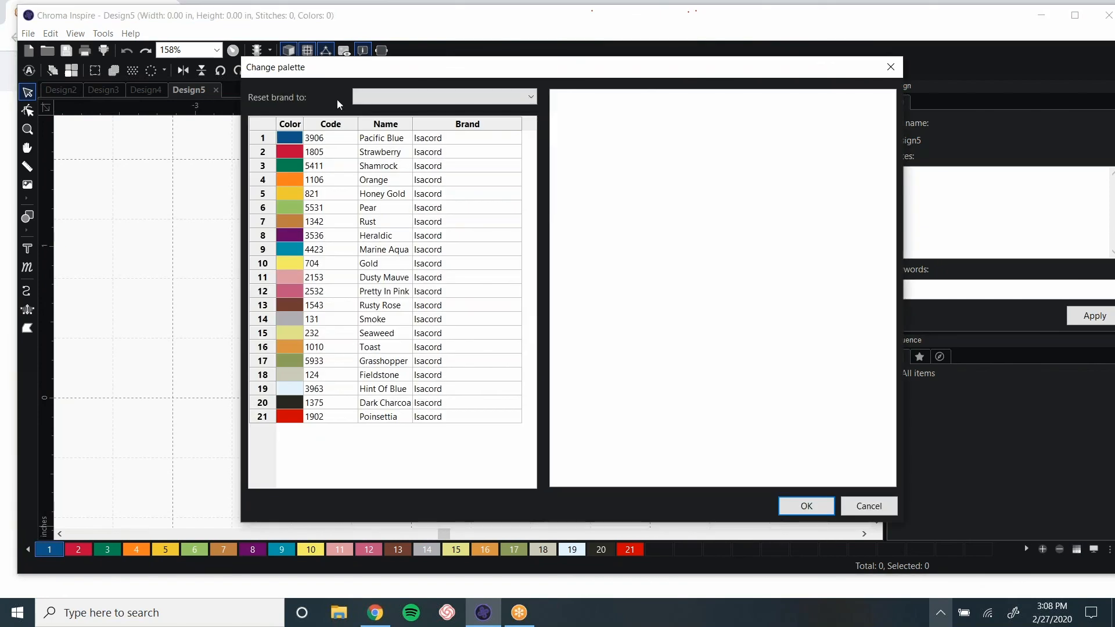
{"action": "left_click", "coordinate": [457, 98]}
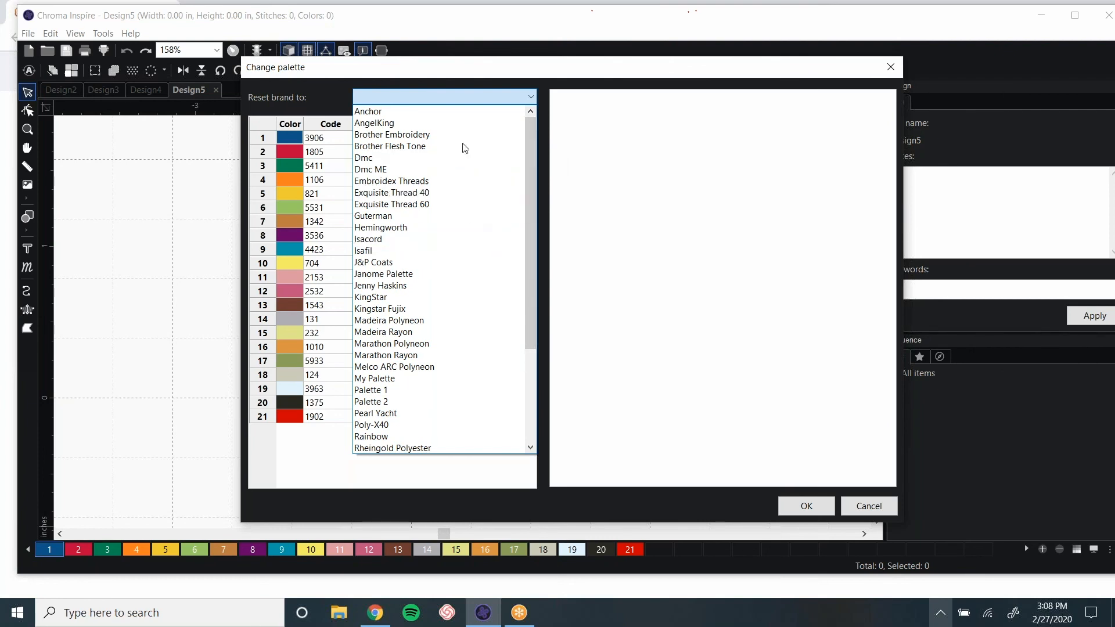
{"action": "left_click", "coordinate": [891, 67]}
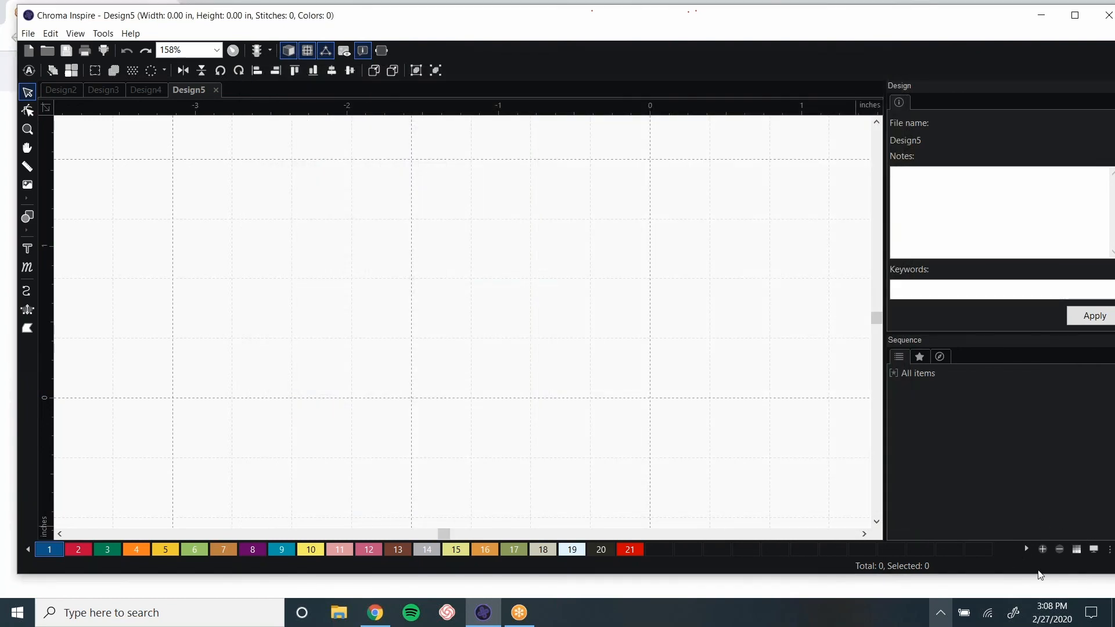
- Reset the current design's palette to the Robison Anton Polyneon thread brand
{"action": "left_click", "coordinate": [1079, 554]}
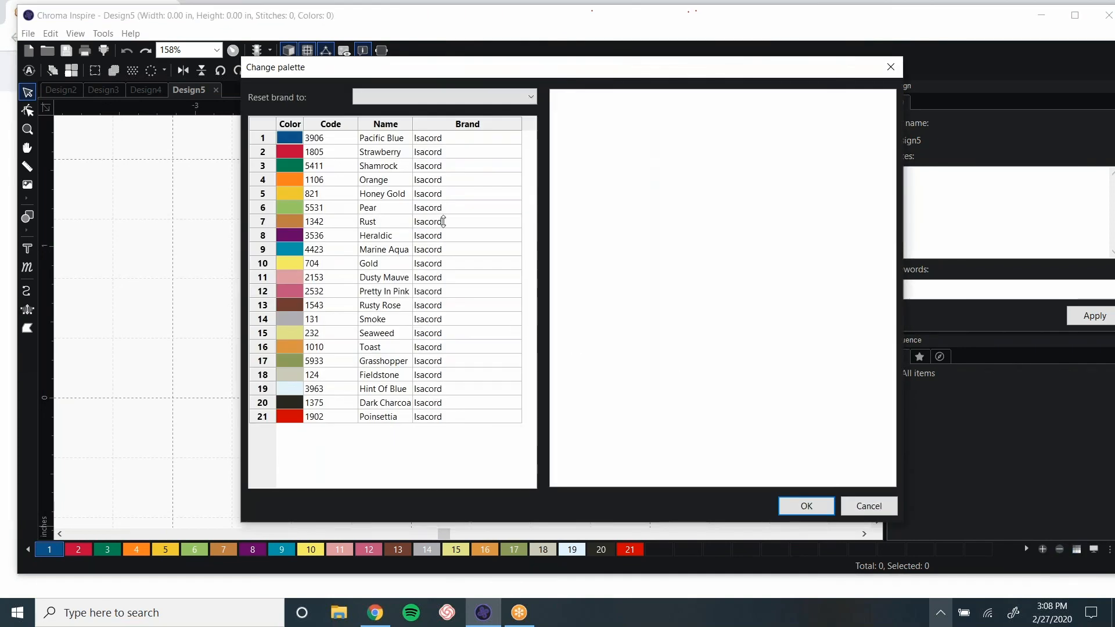
{"action": "left_click", "coordinate": [530, 99]}
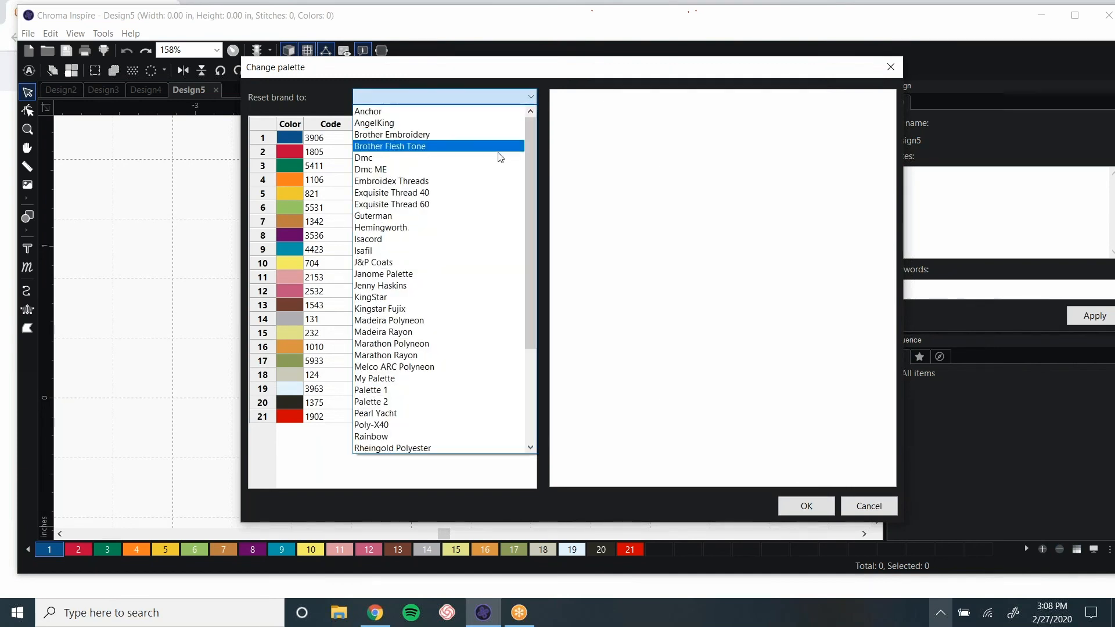
{"action": "scroll", "coordinate": [487, 351], "scroll_direction": "down", "scroll_amount": 2}
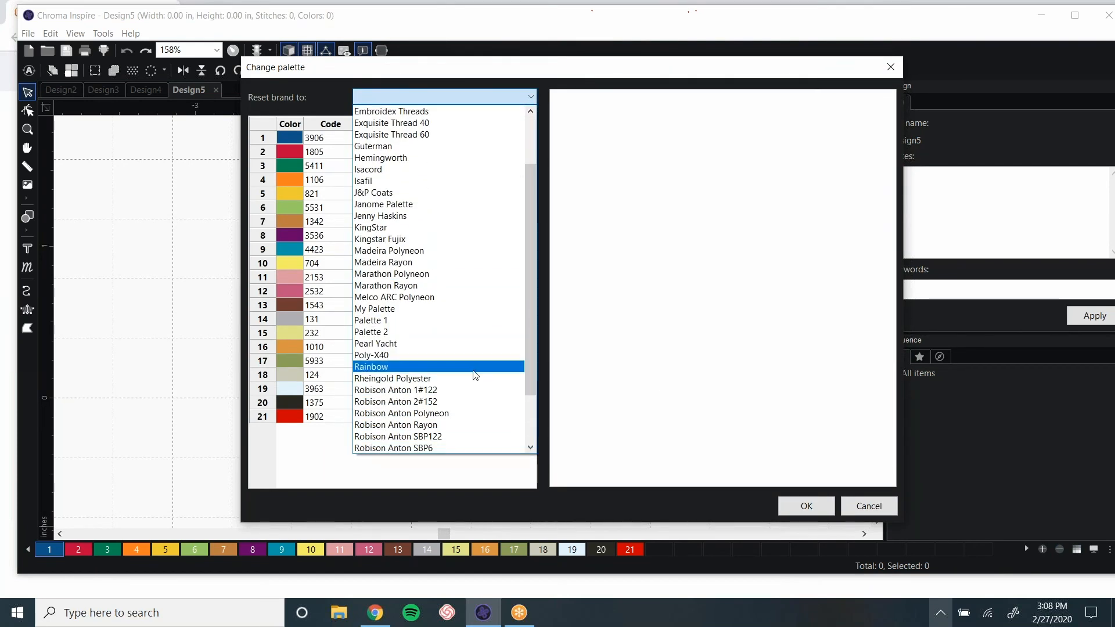
{"action": "left_click", "coordinate": [480, 415]}
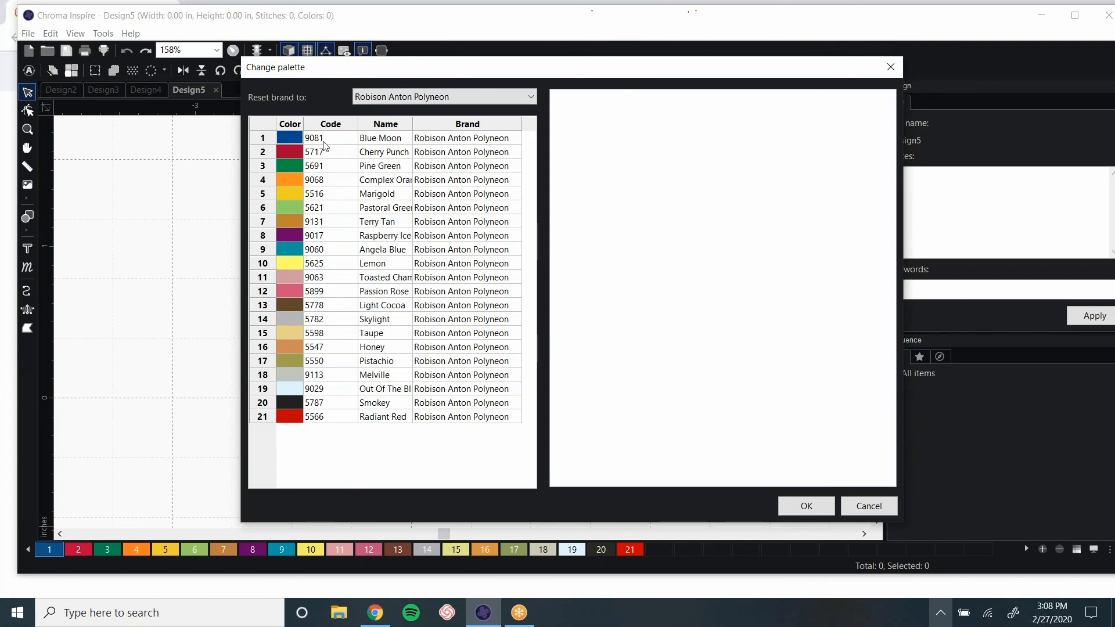
{"action": "left_click", "coordinate": [814, 514]}
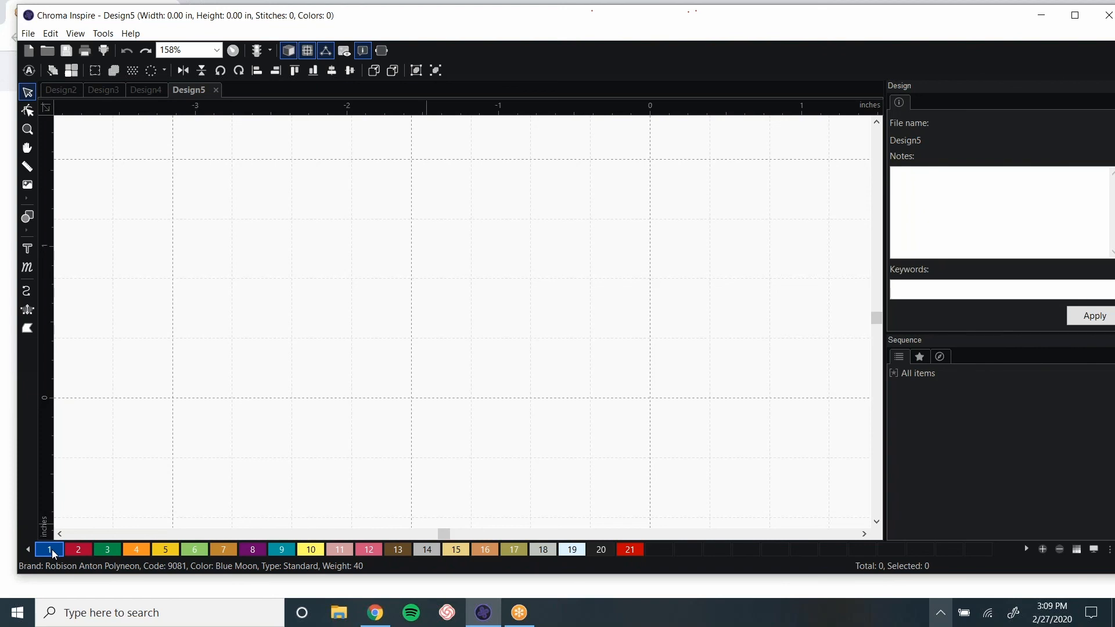
- Change palette color 1 to Robison Anton Polyneon thread 5801 Cerulean
{"action": "double_click", "coordinate": [57, 547]}
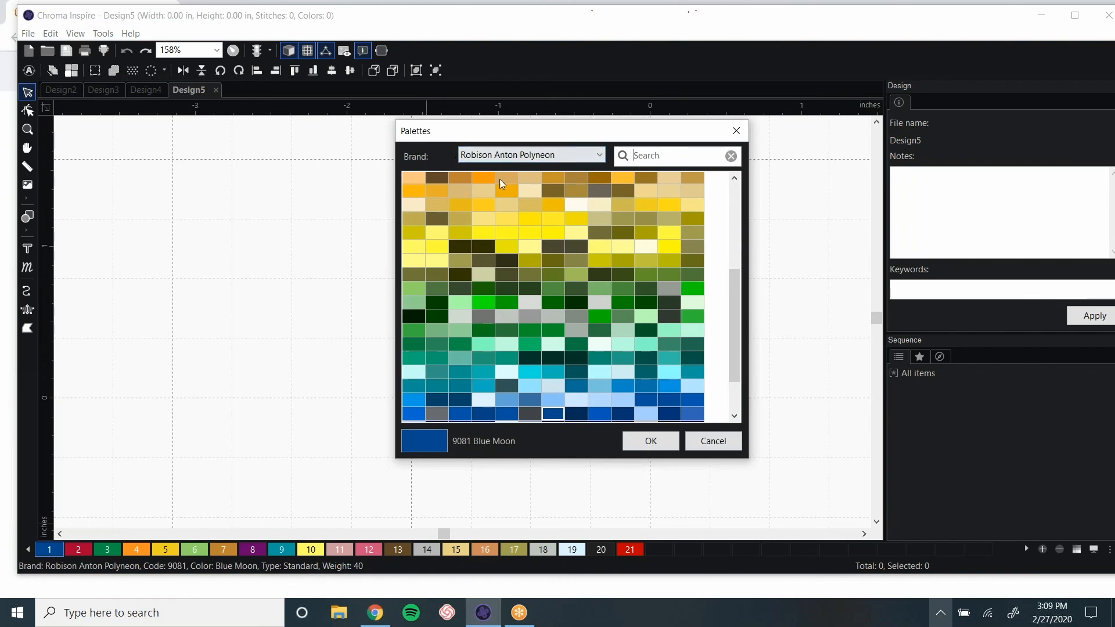
{"action": "scroll", "coordinate": [538, 263], "scroll_direction": "down", "scroll_amount": 2}
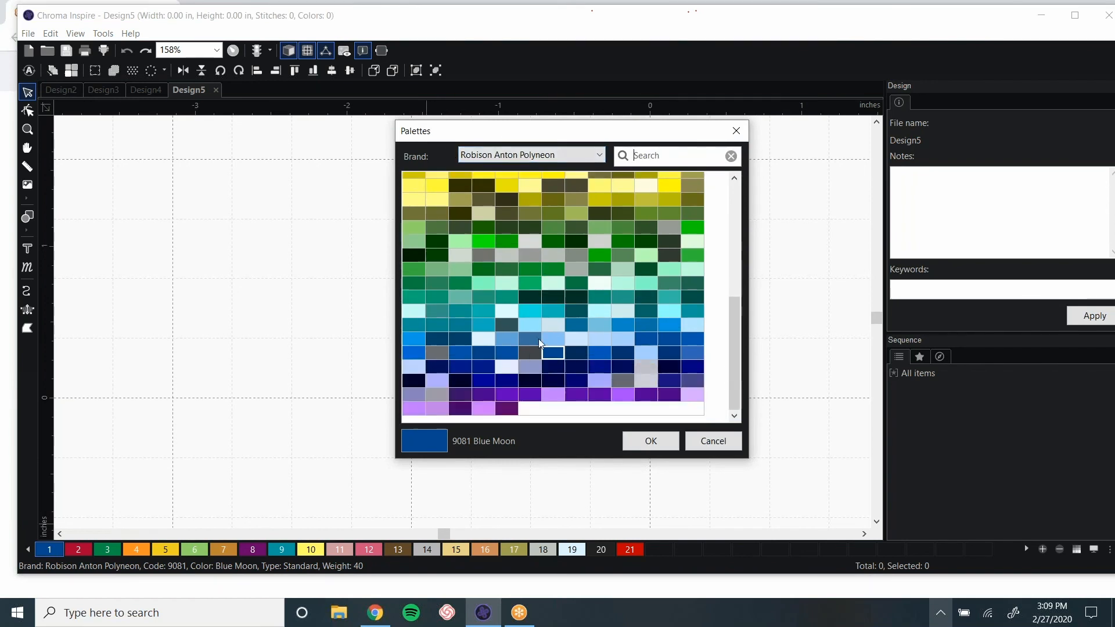
{"action": "left_click", "coordinate": [505, 382]}
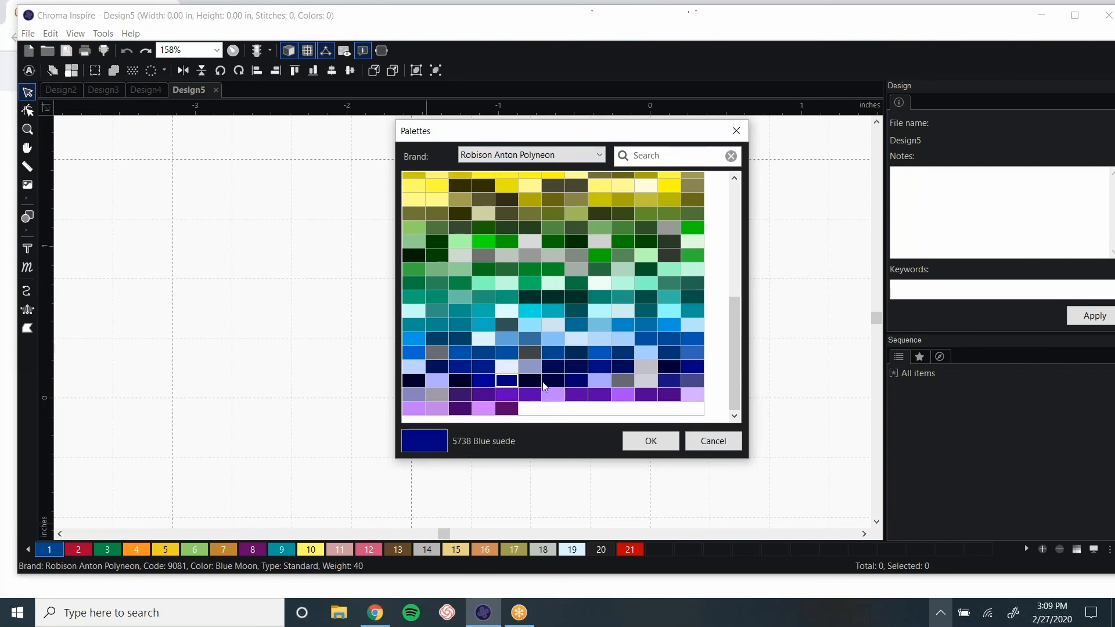
{"action": "left_click", "coordinate": [600, 369]}
{"action": "left_click", "coordinate": [608, 355]}
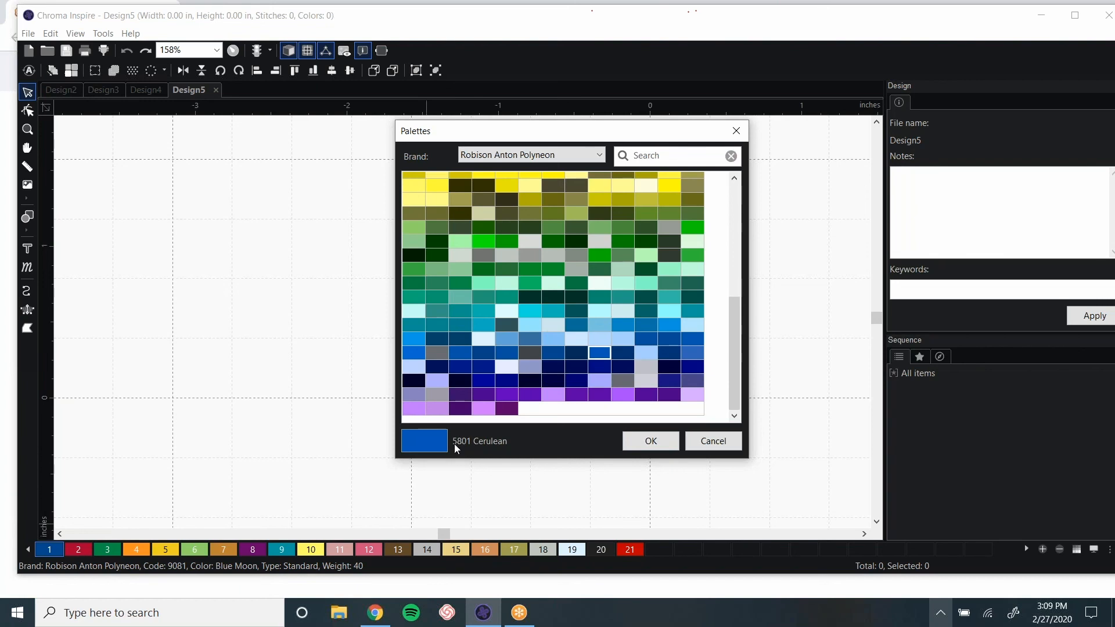
{"action": "left_click", "coordinate": [651, 441]}
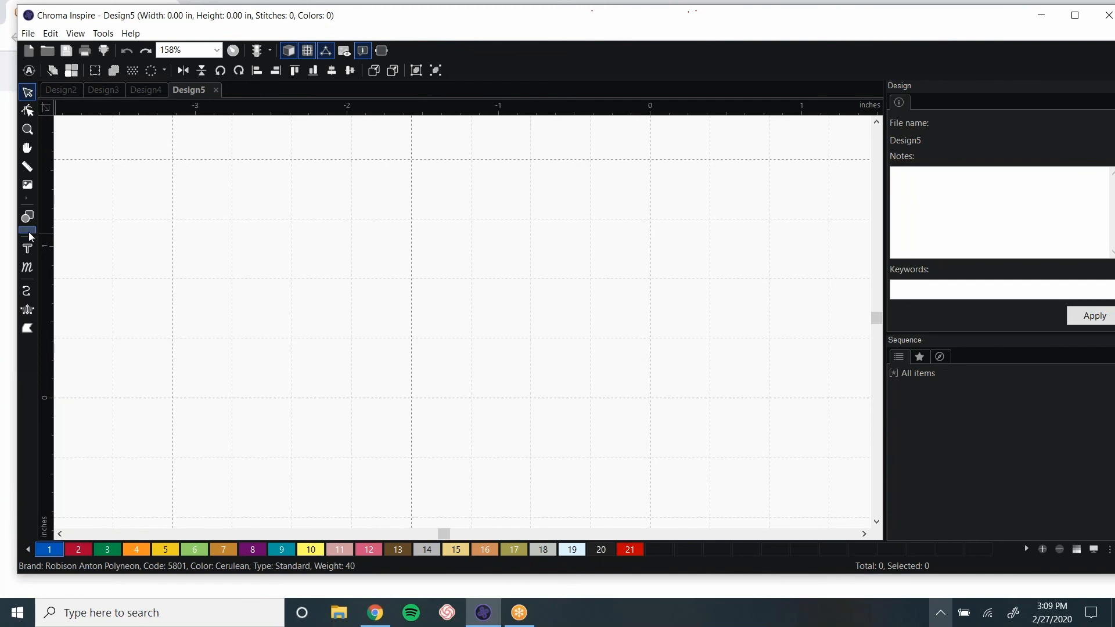
- Draw a triangular complex fill in color 1, about 1.44 in wide and 0.80 in high
{"action": "left_click", "coordinate": [27, 328]}
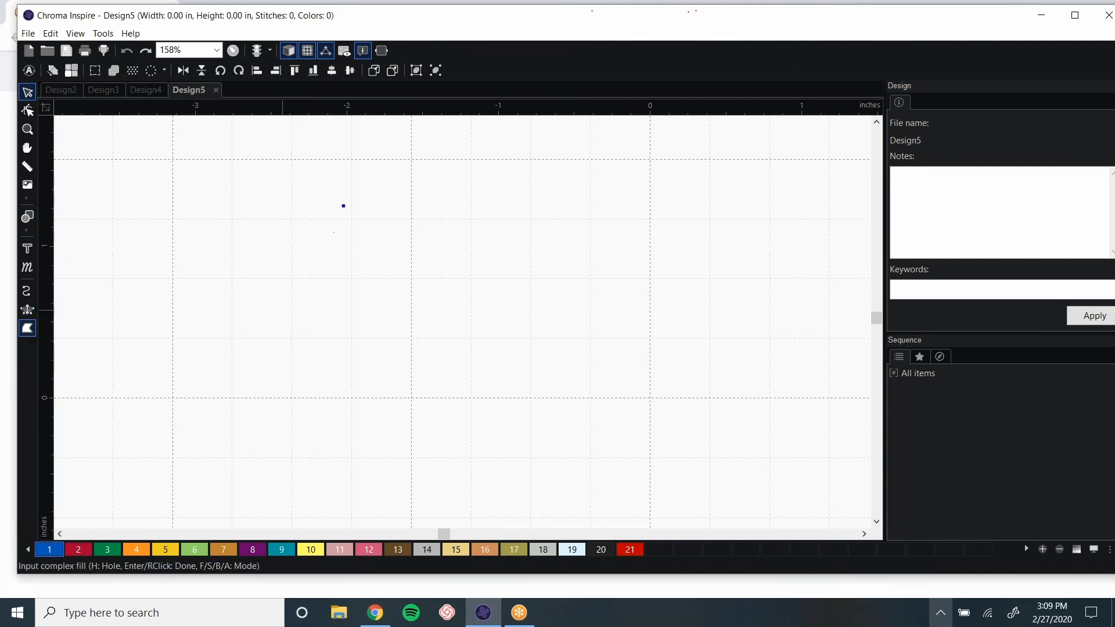
{"action": "left_click", "coordinate": [344, 206]}
{"action": "left_click", "coordinate": [270, 326]}
{"action": "left_click", "coordinate": [492, 295]}
{"action": "key", "text": "Return"}
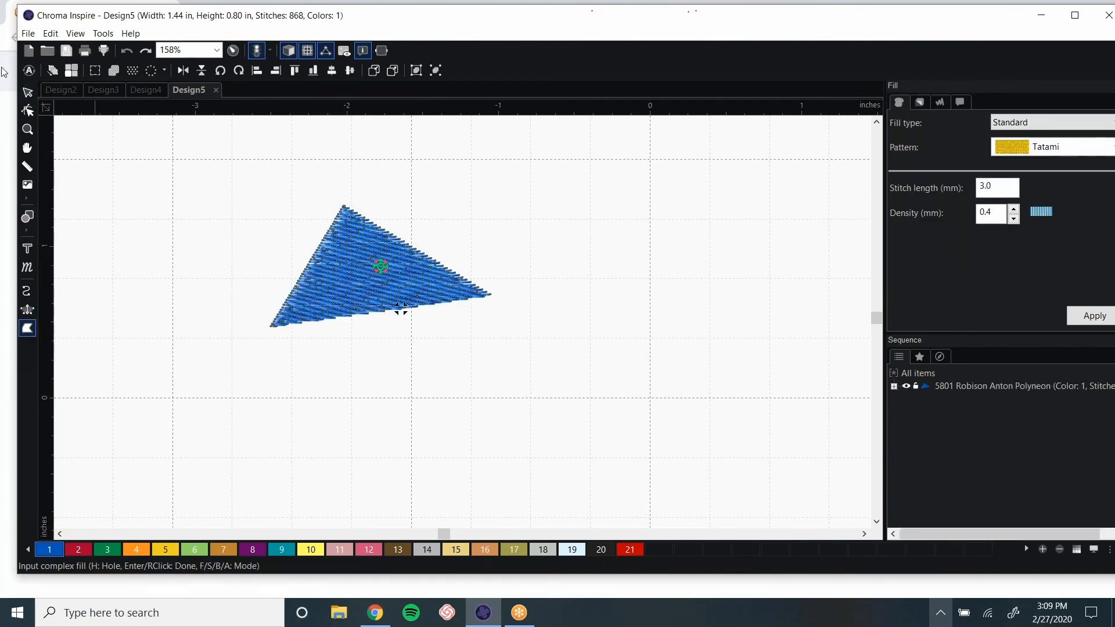
- Open the print preview, examine the color analysis page for the triangle's thread details, and close the preview
{"action": "left_click", "coordinate": [28, 33]}
{"action": "left_click", "coordinate": [82, 254]}
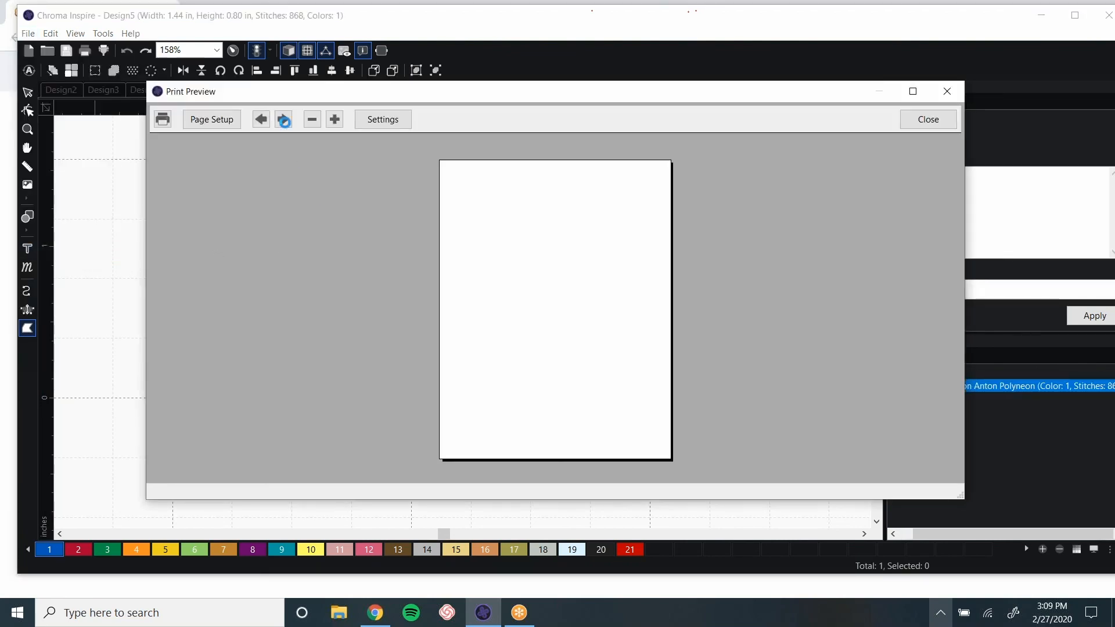
{"action": "left_click", "coordinate": [282, 119]}
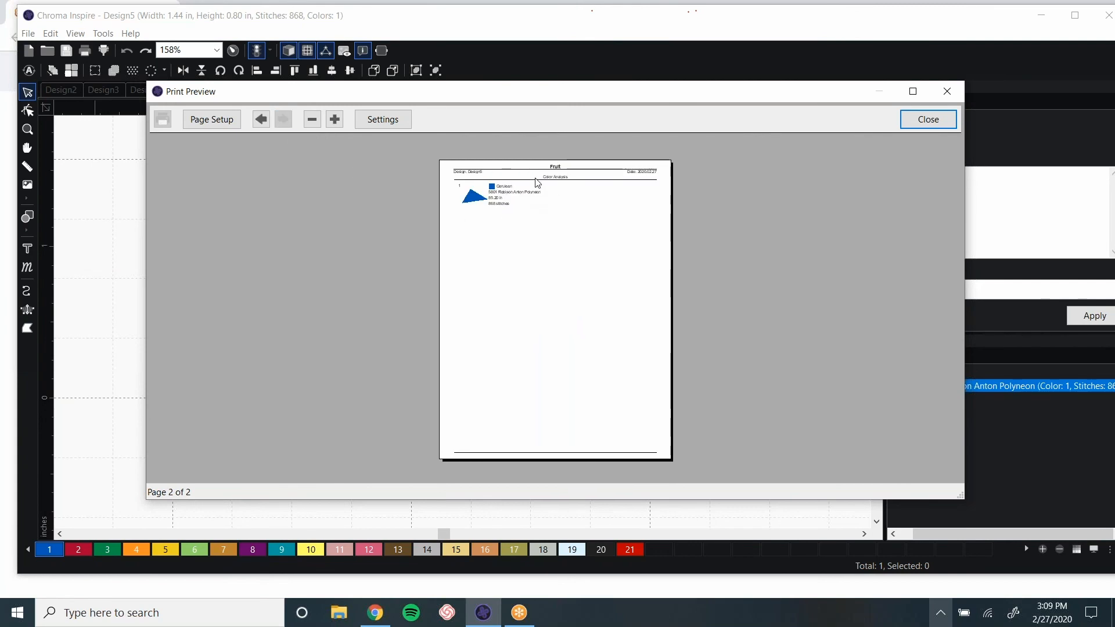
{"action": "left_click", "coordinate": [928, 122]}
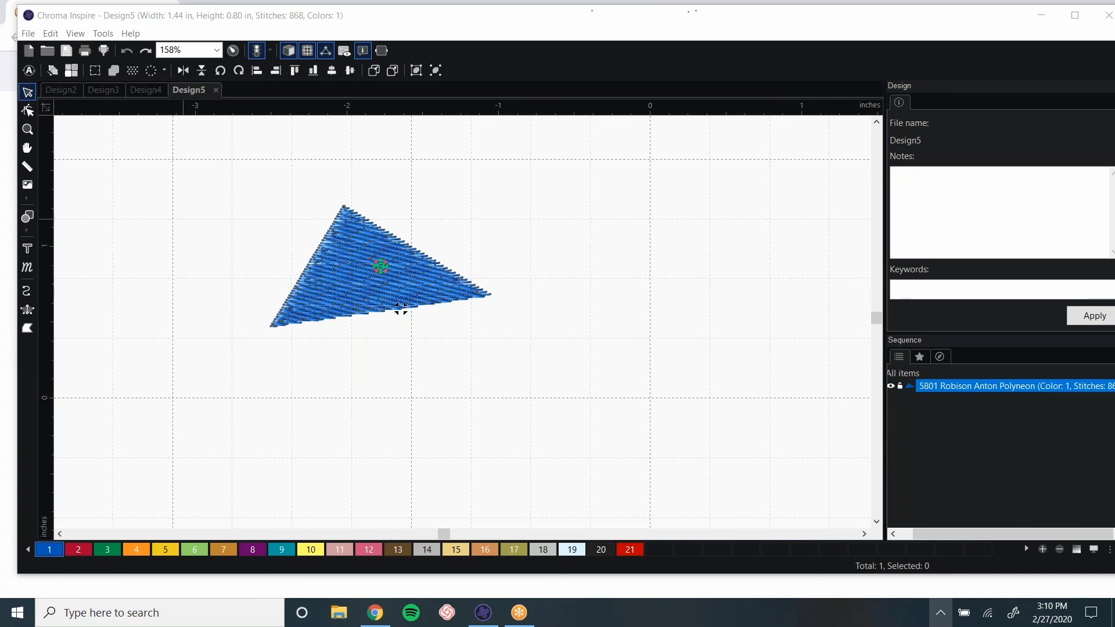
- Switch from the triangle design to the fruit bowl in Design3
{"action": "left_click", "coordinate": [162, 185]}
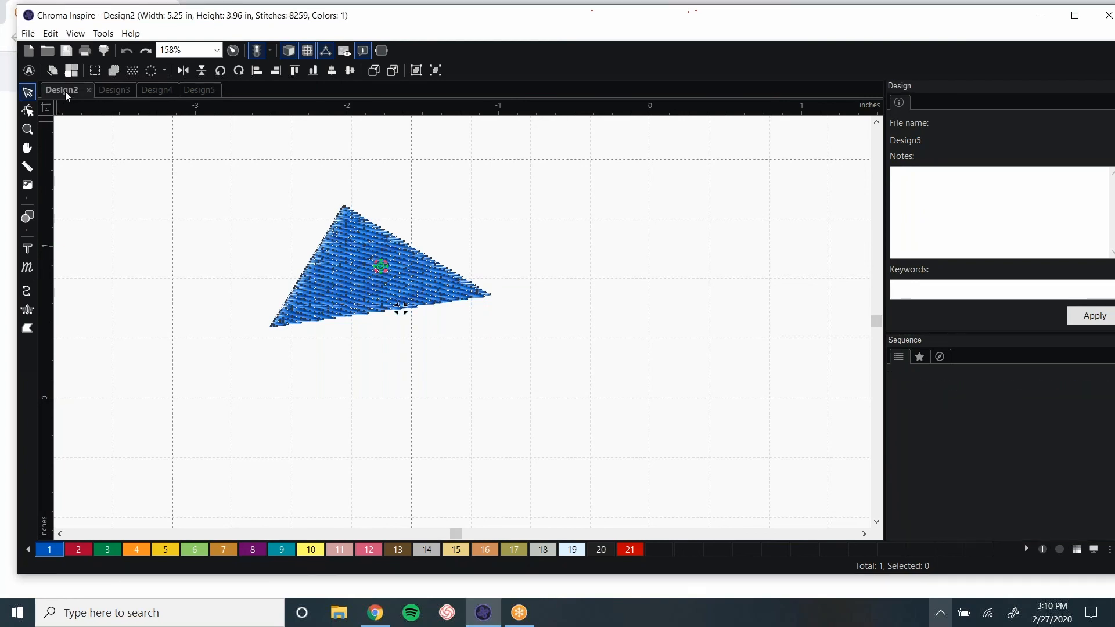
{"action": "left_click", "coordinate": [65, 92]}
{"action": "left_click", "coordinate": [114, 90]}
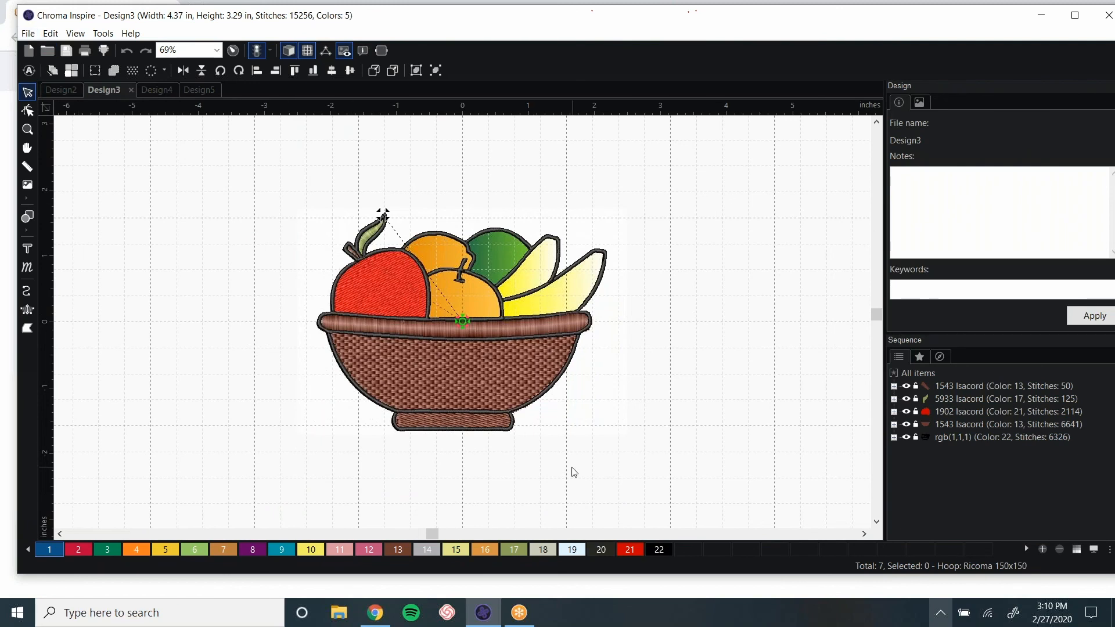
{"action": "left_click", "coordinate": [1023, 23]}
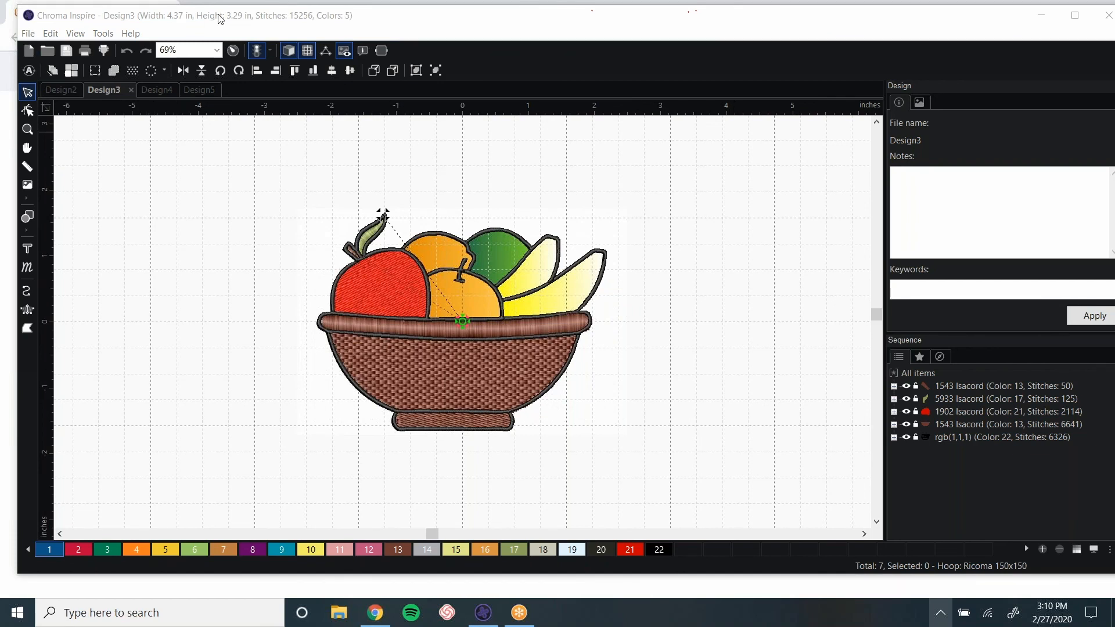
- Open the CHEERS embroidery design from the Desktop folder
{"action": "left_click", "coordinate": [30, 36]}
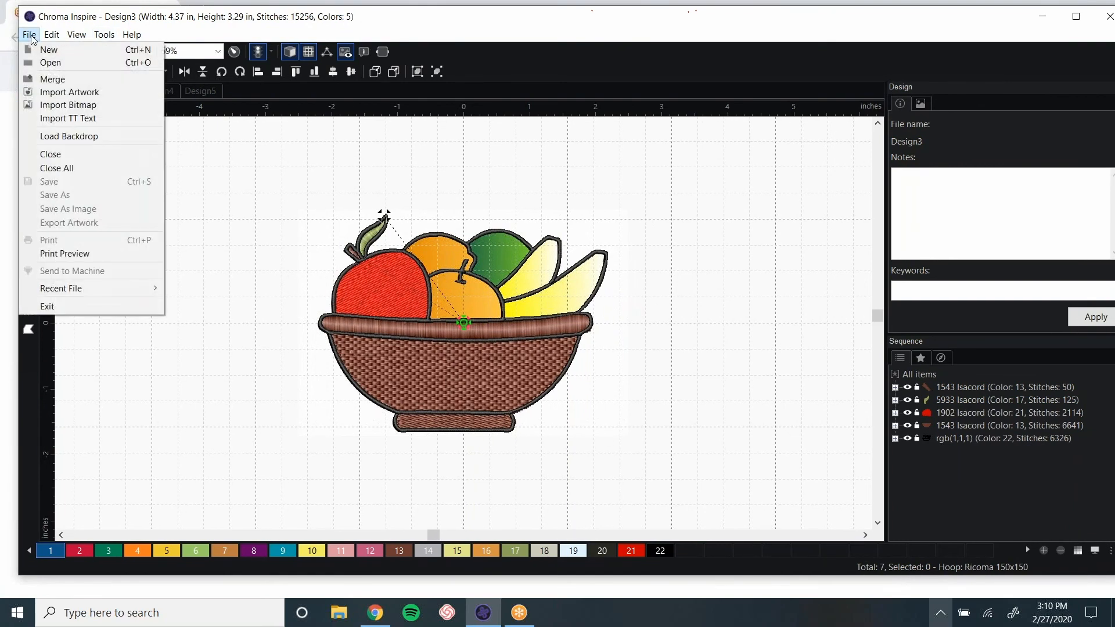
{"action": "left_click", "coordinate": [51, 63]}
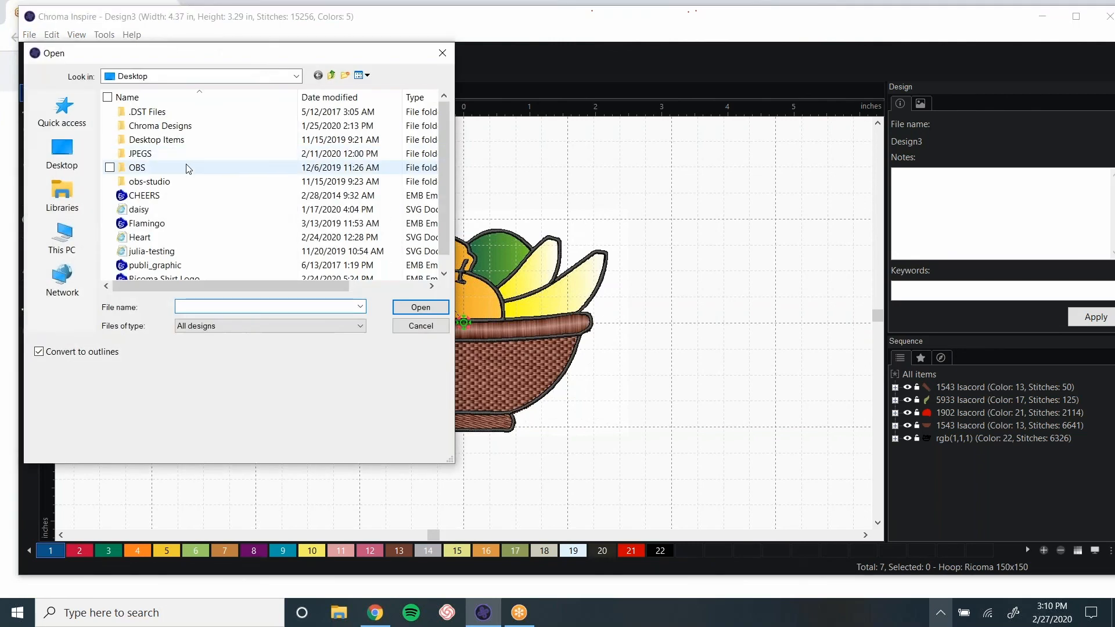
{"action": "left_click", "coordinate": [155, 196]}
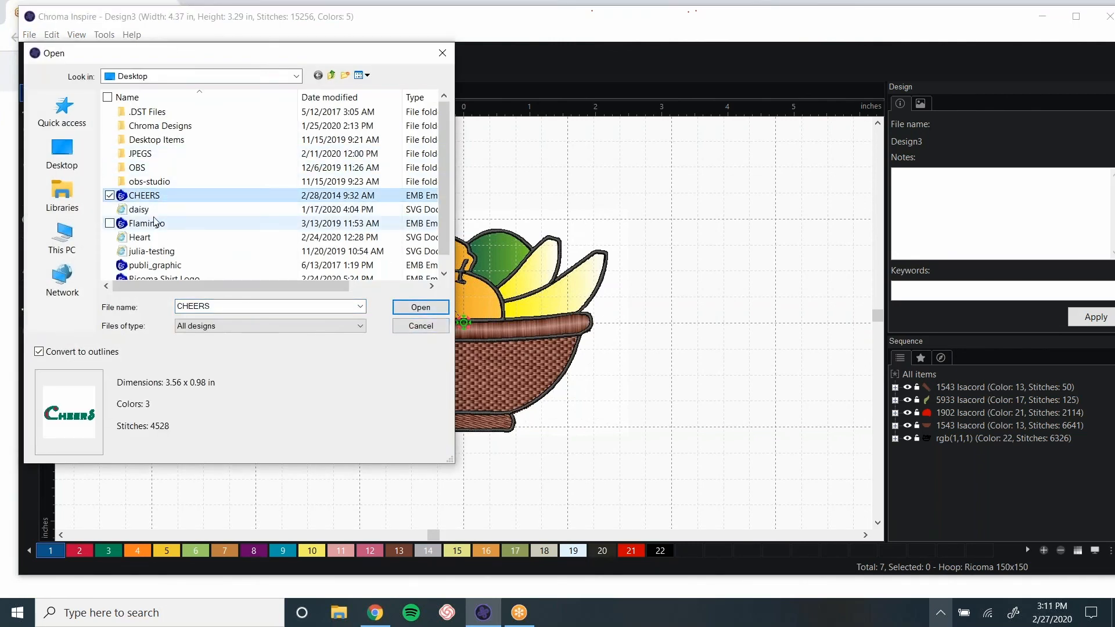
{"action": "scroll", "coordinate": [163, 226], "scroll_direction": "down", "scroll_amount": 1}
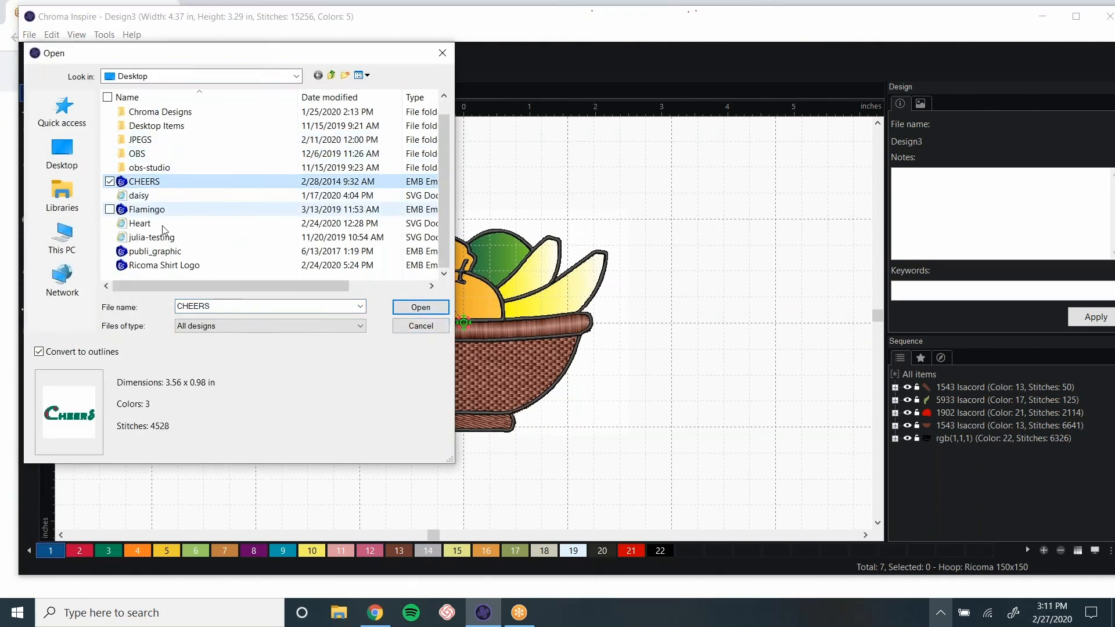
{"action": "left_click", "coordinate": [424, 306]}
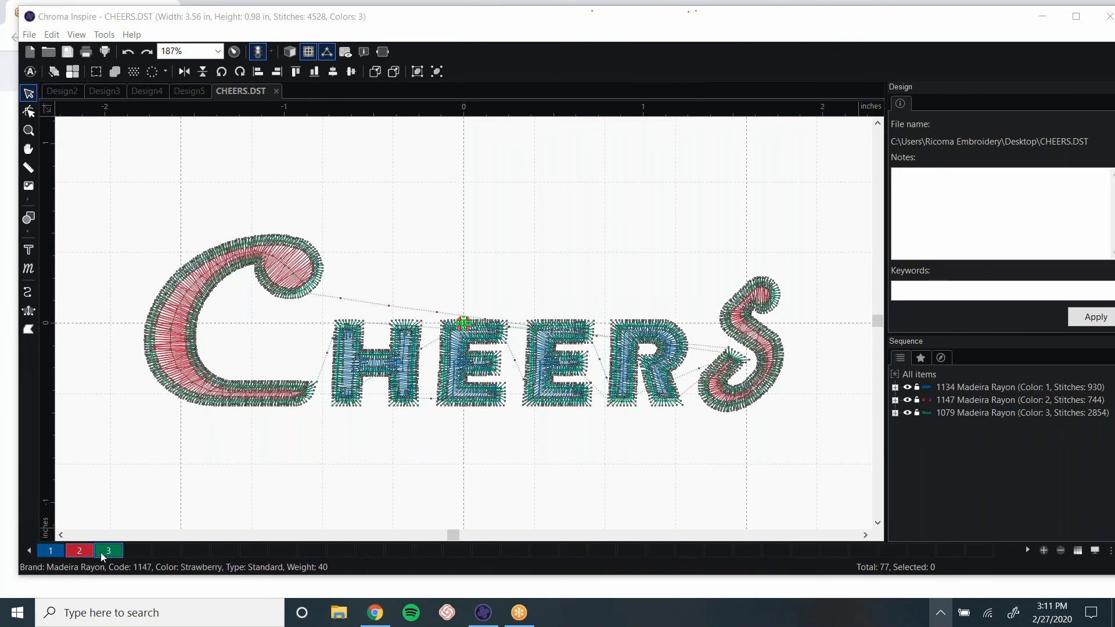
- Open the palette settings for the CHEERS design and reset its thread brand to Isacord
{"action": "scroll", "coordinate": [299, 476], "scroll_direction": "down", "scroll_amount": 1}
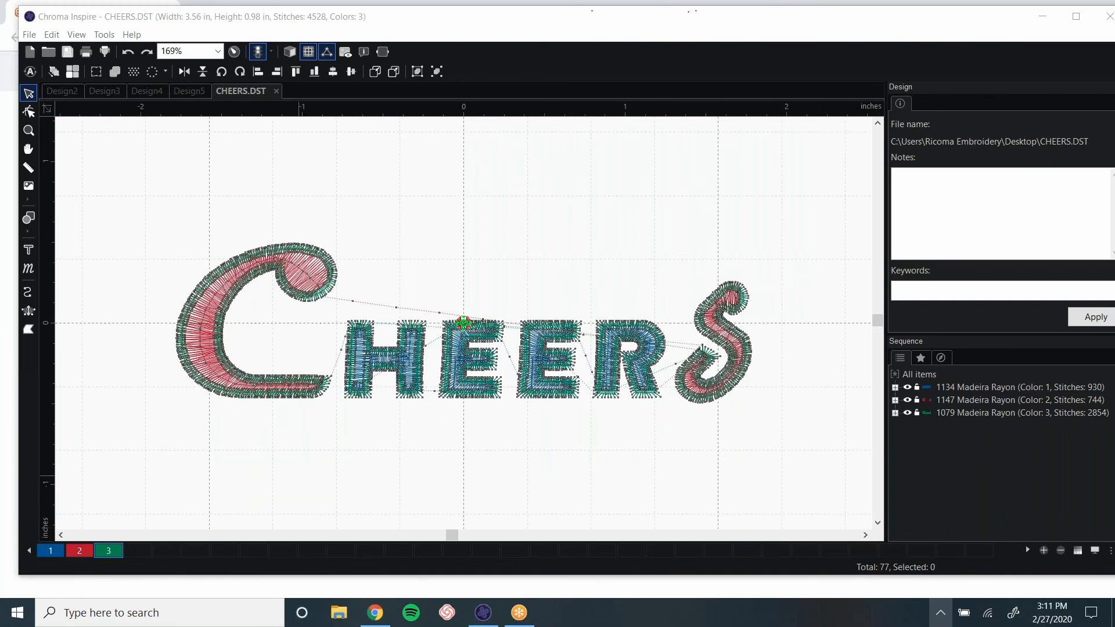
{"action": "left_click", "coordinate": [1080, 552]}
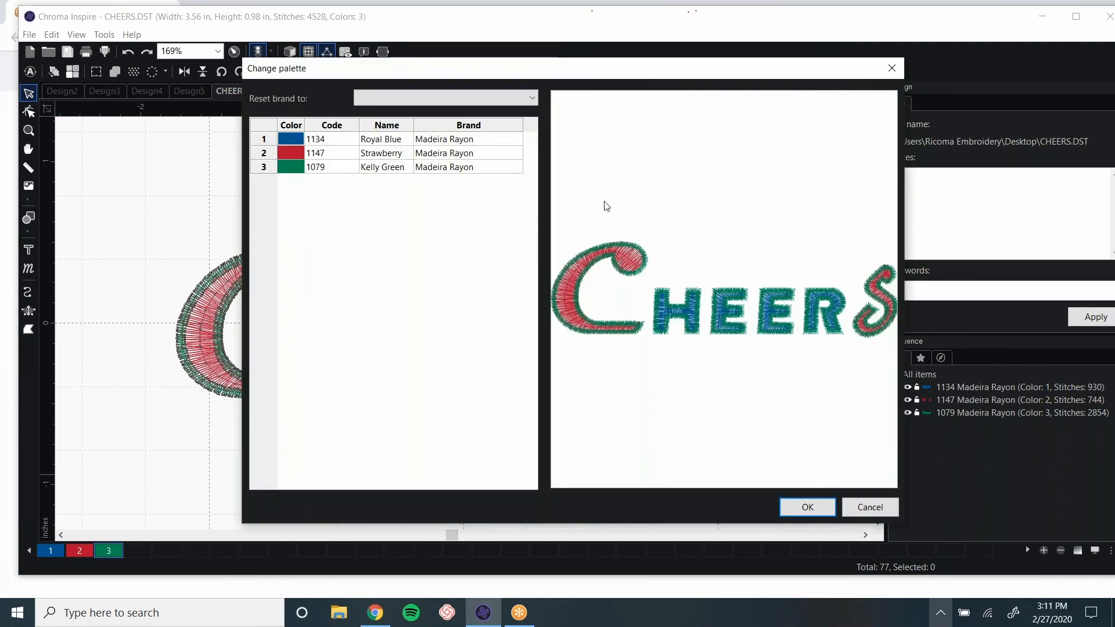
{"action": "left_click", "coordinate": [531, 99]}
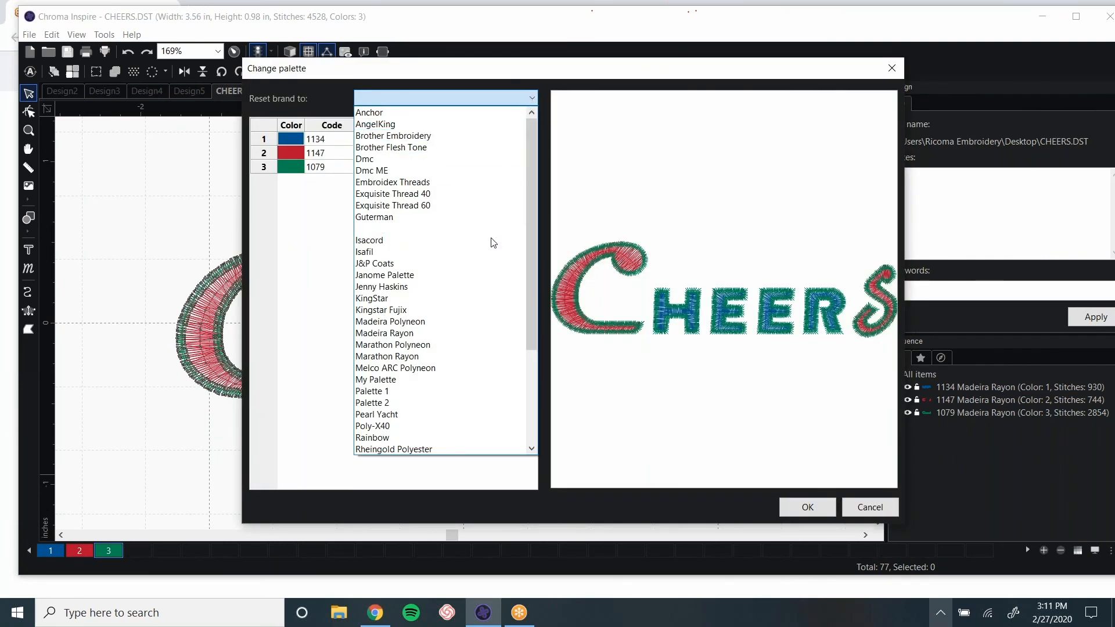
{"action": "left_click", "coordinate": [491, 235]}
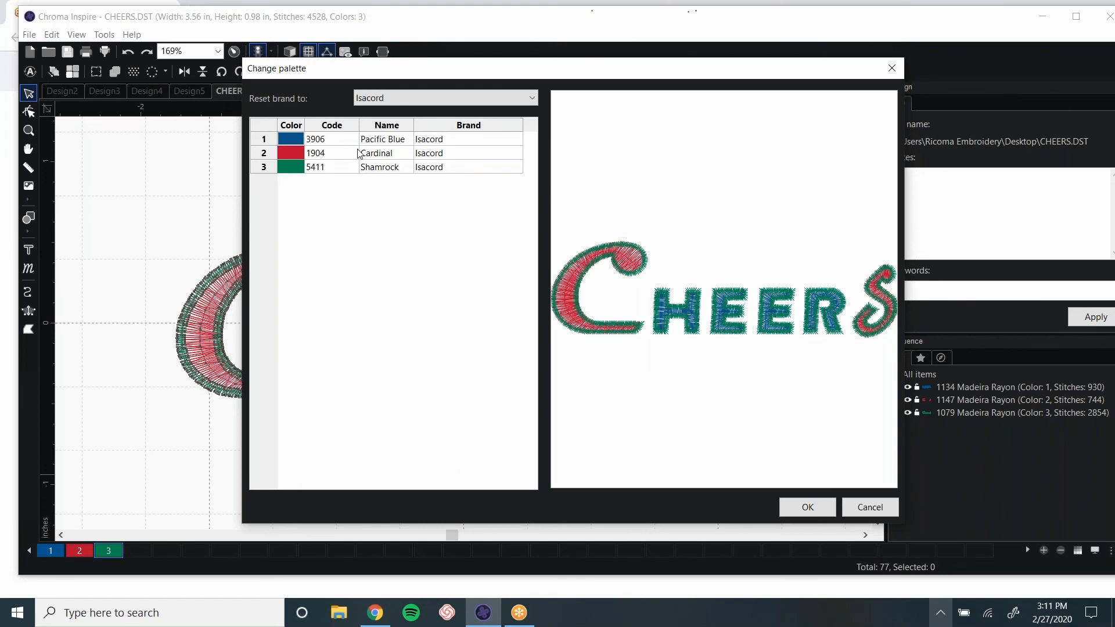
- Reset the CHEERS palette's thread brand to Janome Palette and then to Sulky Rayon to compare the color matches
{"action": "left_click", "coordinate": [472, 103]}
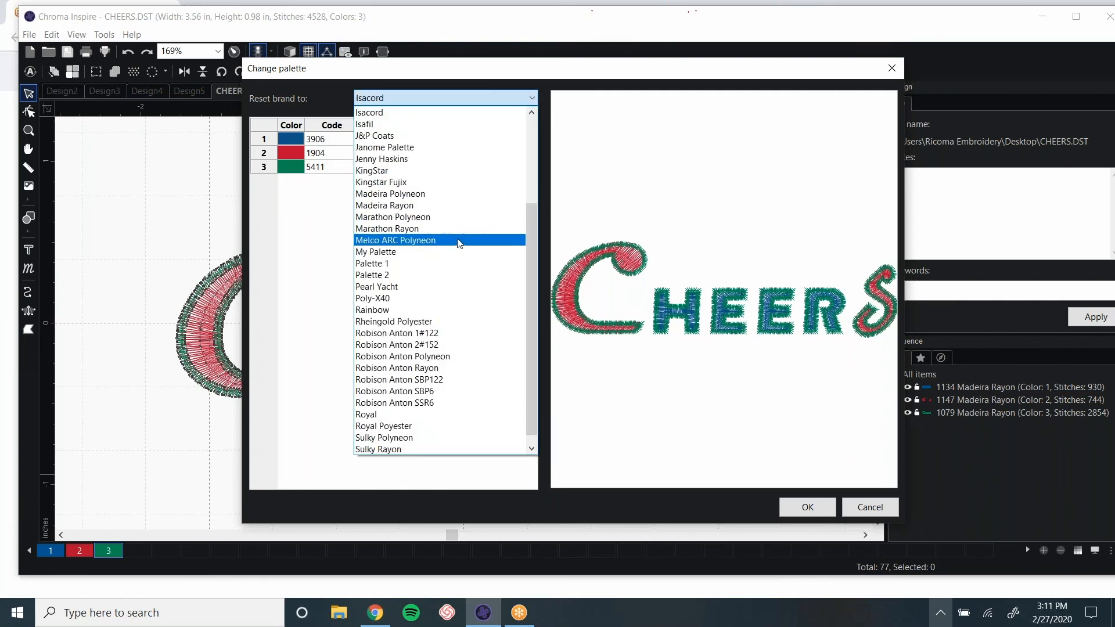
{"action": "left_click", "coordinate": [443, 149]}
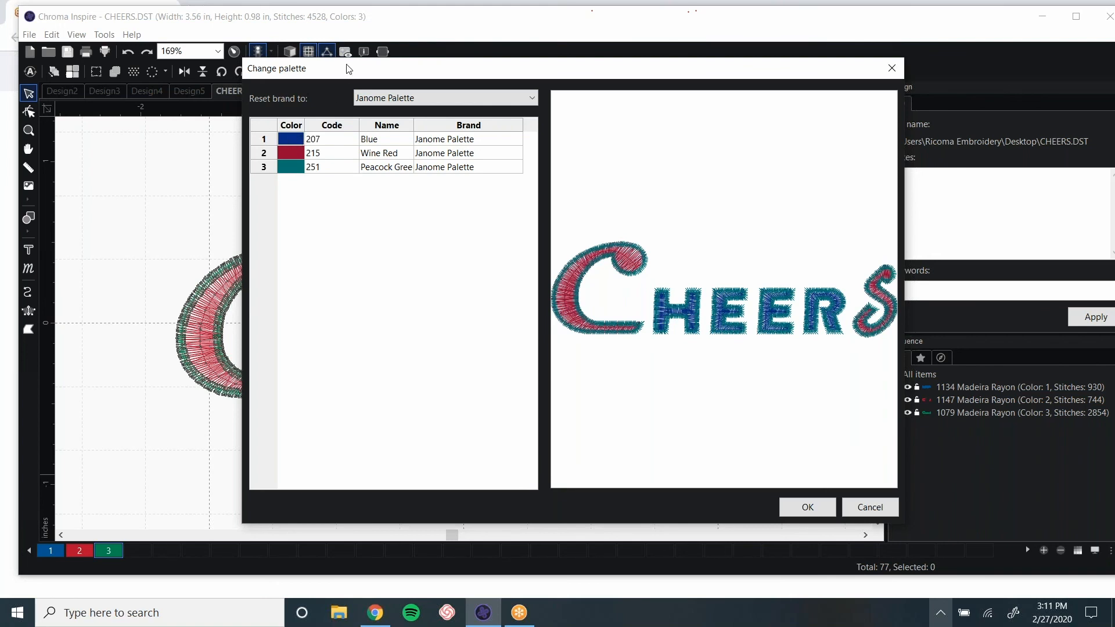
{"action": "left_click_drag", "start_coordinate": [347, 70], "coordinate": [258, 55]}
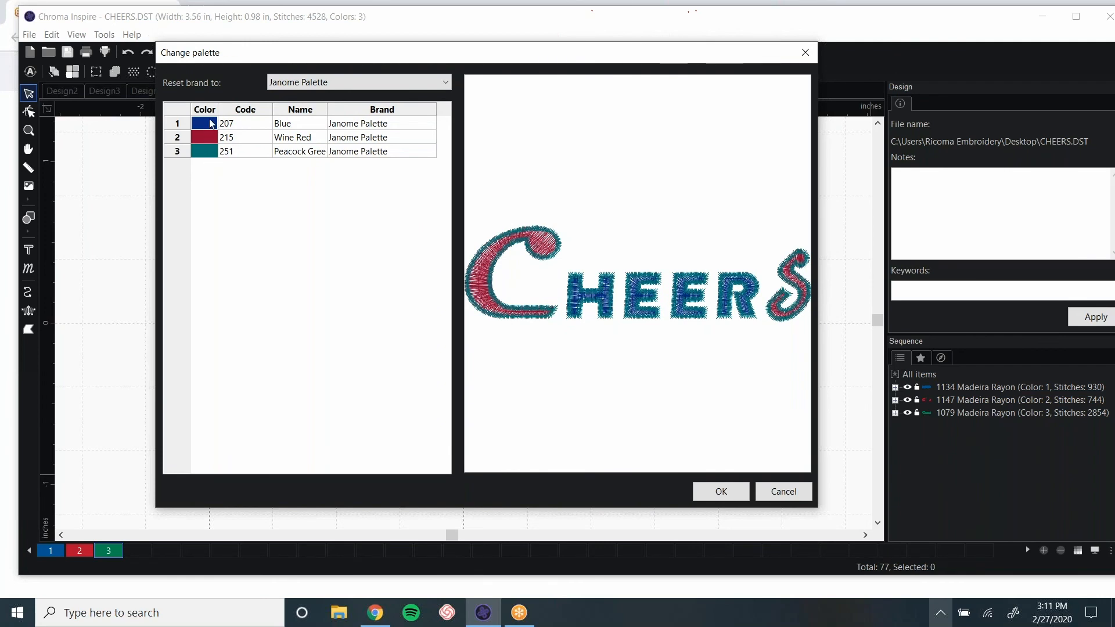
{"action": "left_click", "coordinate": [354, 83]}
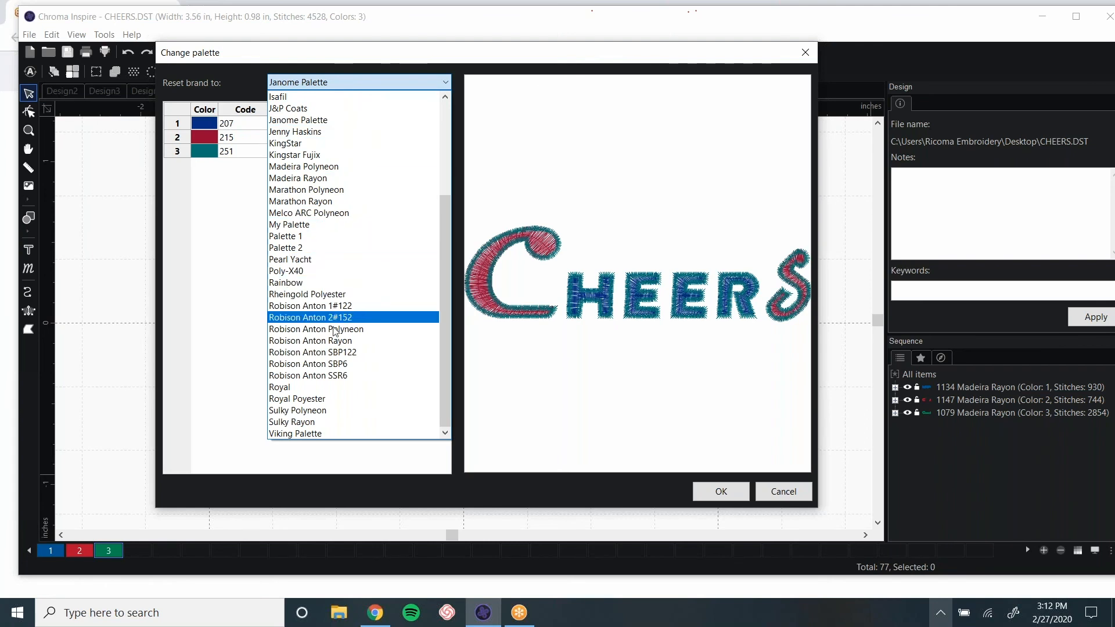
{"action": "left_click", "coordinate": [298, 423]}
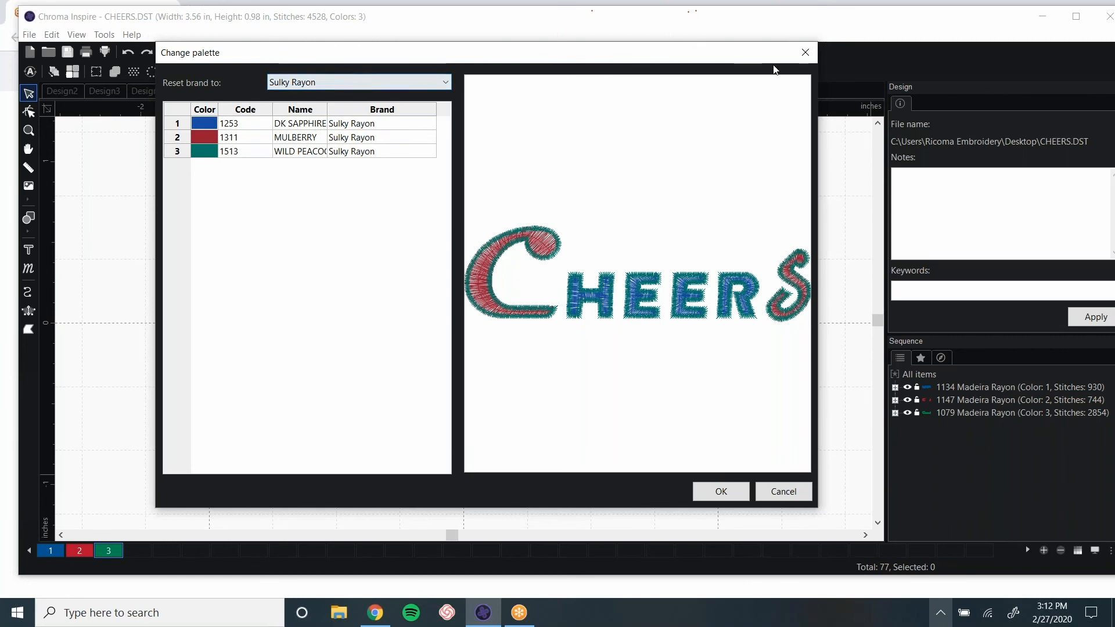
{"action": "left_click_drag", "start_coordinate": [423, 55], "coordinate": [465, 71]}
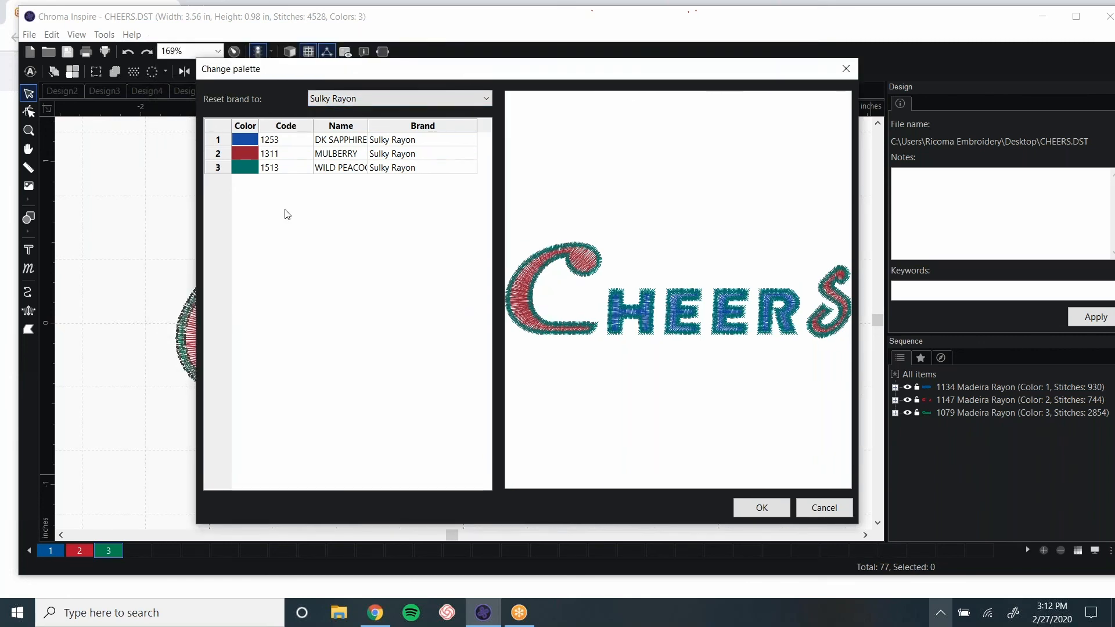
- Try the Hemingworth and Brother Embroidery thread brands on the CHEERS palette
{"action": "left_click", "coordinate": [389, 102]}
{"action": "scroll", "coordinate": [346, 151], "scroll_direction": "up", "scroll_amount": 2}
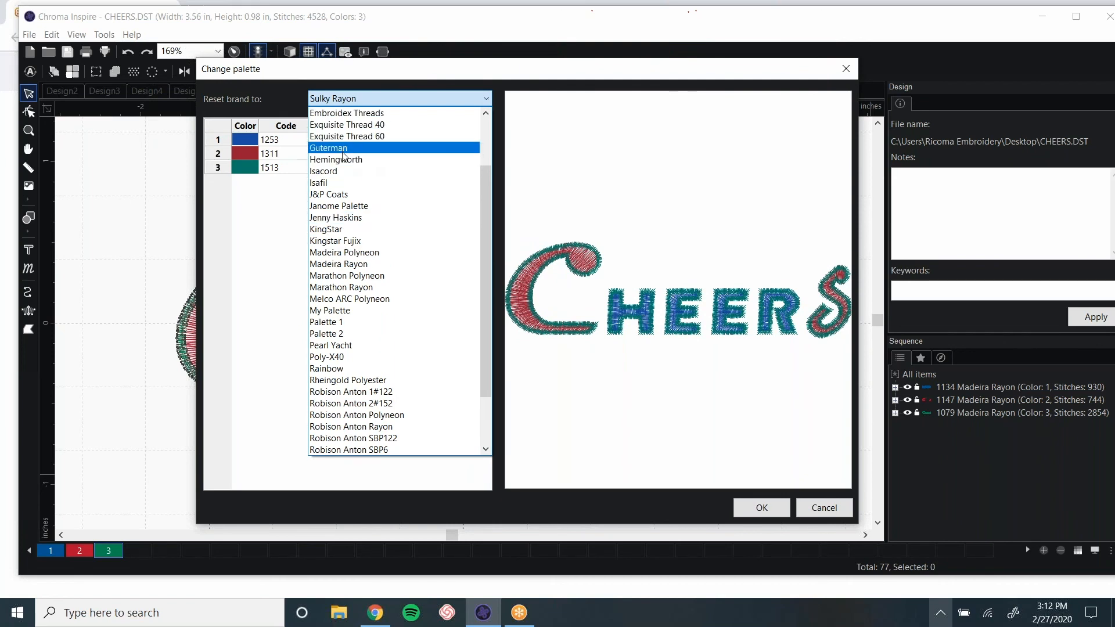
{"action": "left_click", "coordinate": [336, 161]}
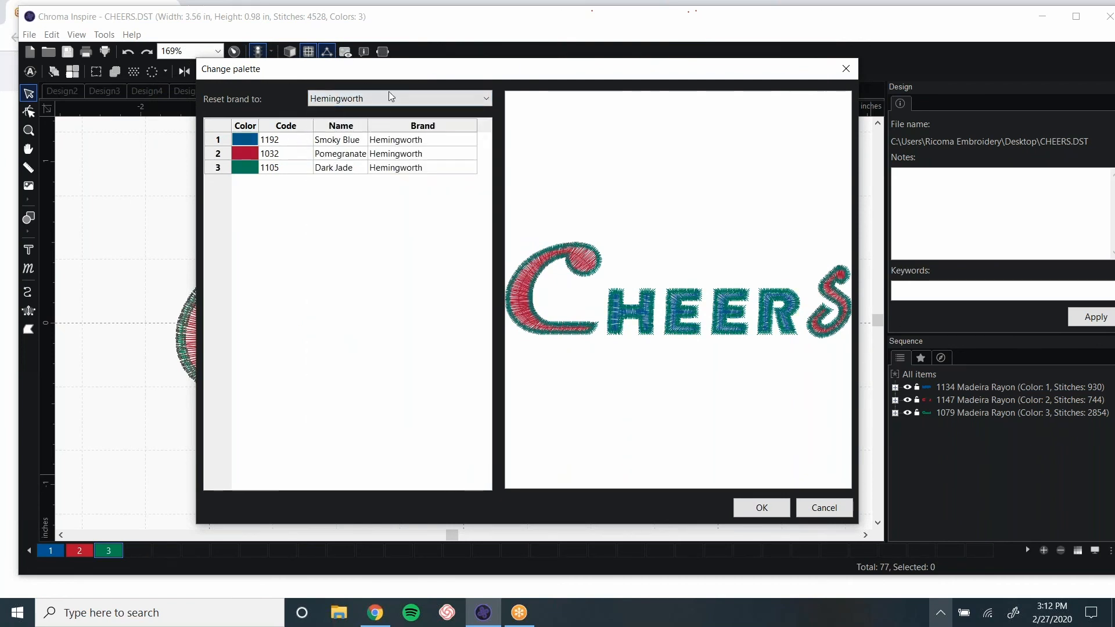
{"action": "left_click", "coordinate": [368, 97]}
{"action": "scroll", "coordinate": [342, 145], "scroll_direction": "up", "scroll_amount": 4}
{"action": "left_click", "coordinate": [342, 138]}
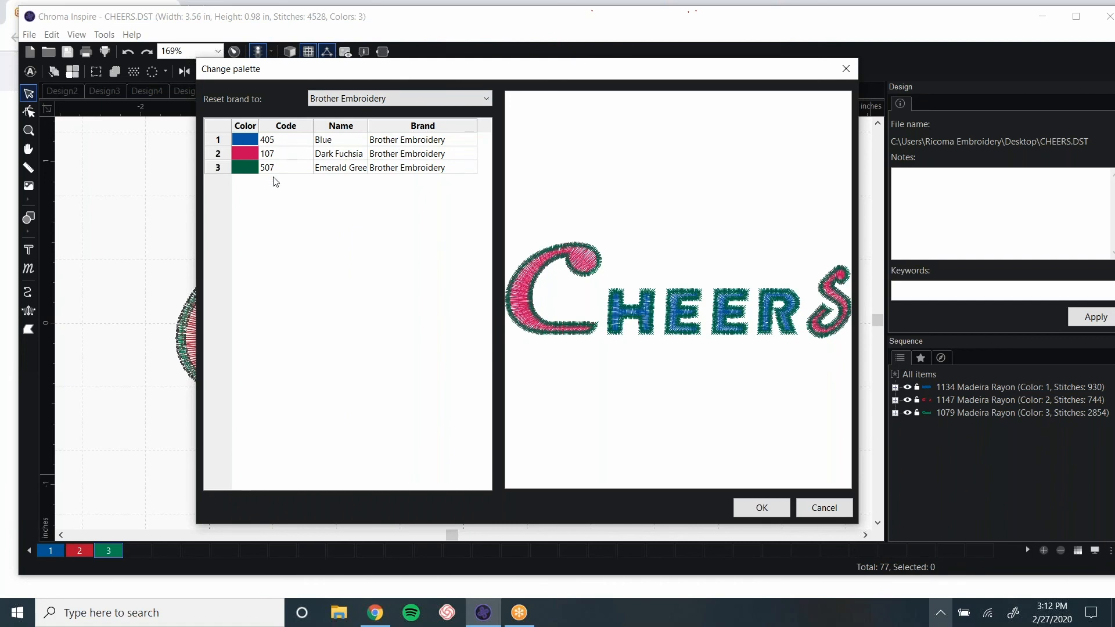
- Try the Anchor thread brand on the CHEERS palette, then reset the brand to Exquisite Thread 40
{"action": "left_click", "coordinate": [363, 101]}
{"action": "scroll", "coordinate": [334, 154], "scroll_direction": "up", "scroll_amount": 2}
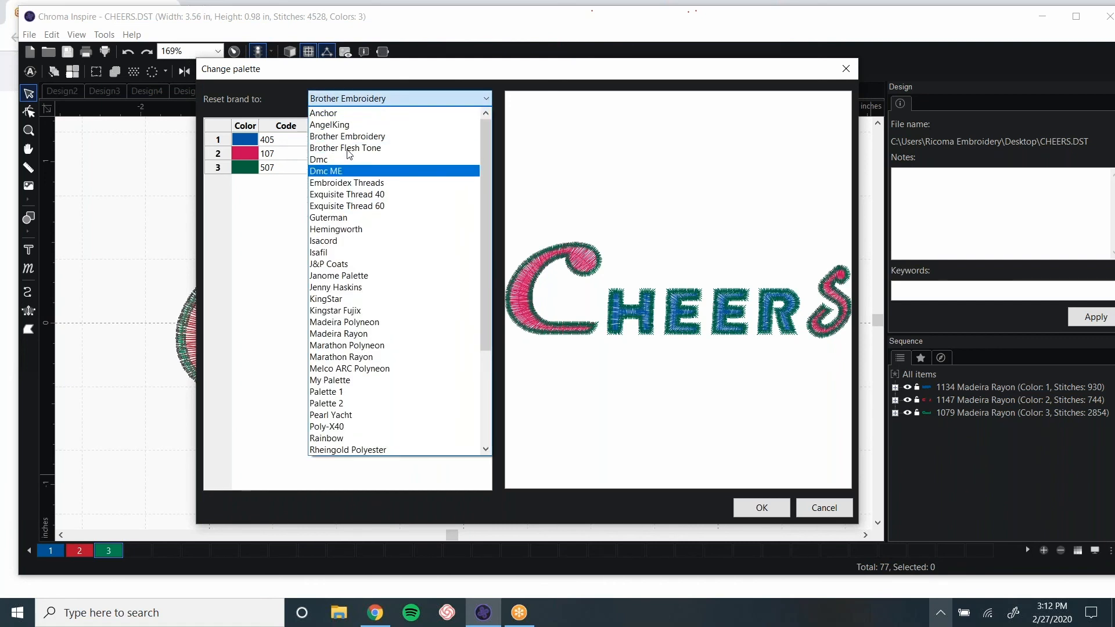
{"action": "left_click", "coordinate": [336, 113]}
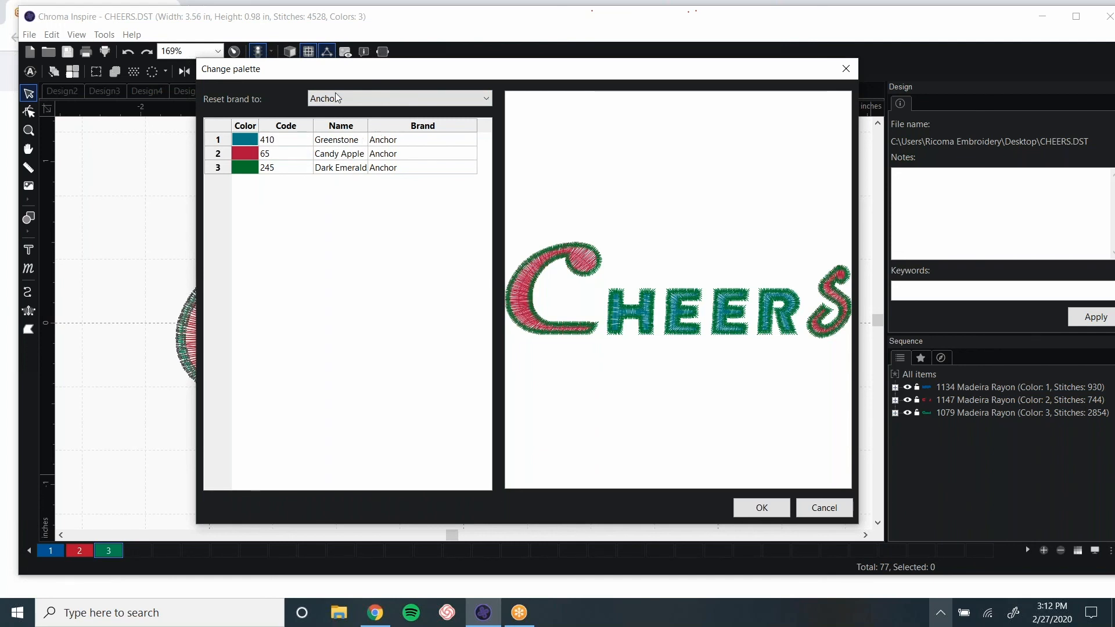
{"action": "left_click", "coordinate": [356, 98]}
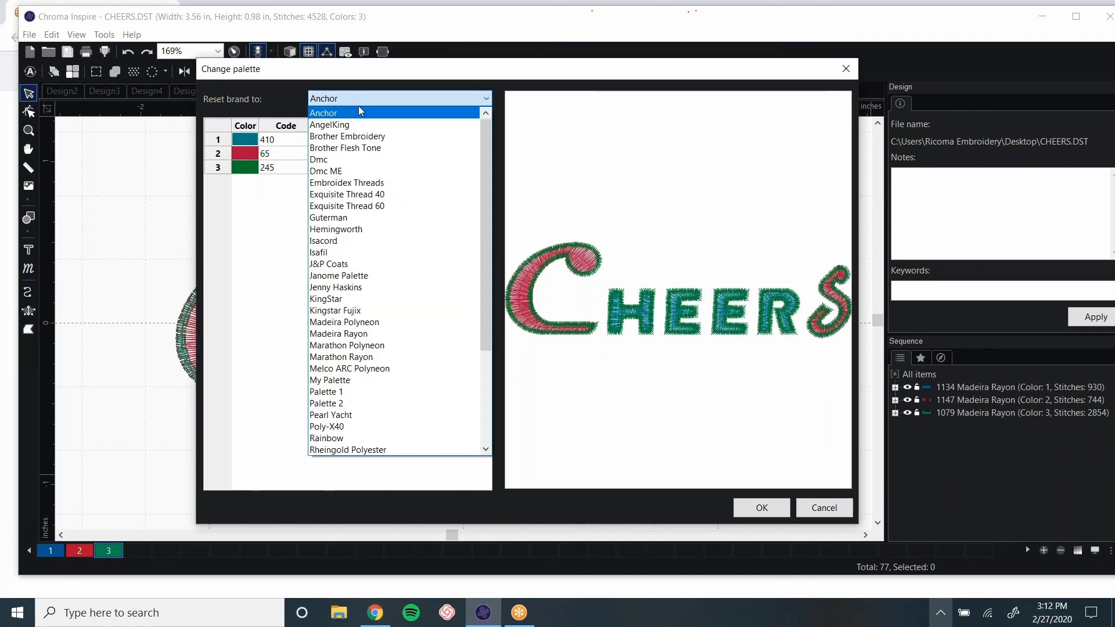
{"action": "left_click", "coordinate": [360, 194]}
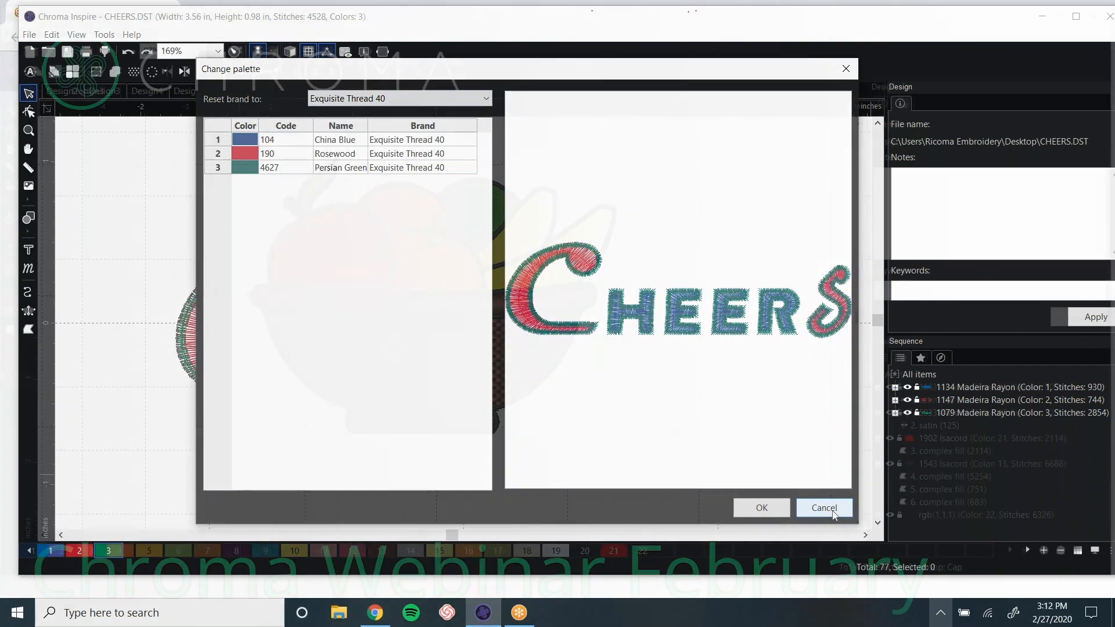